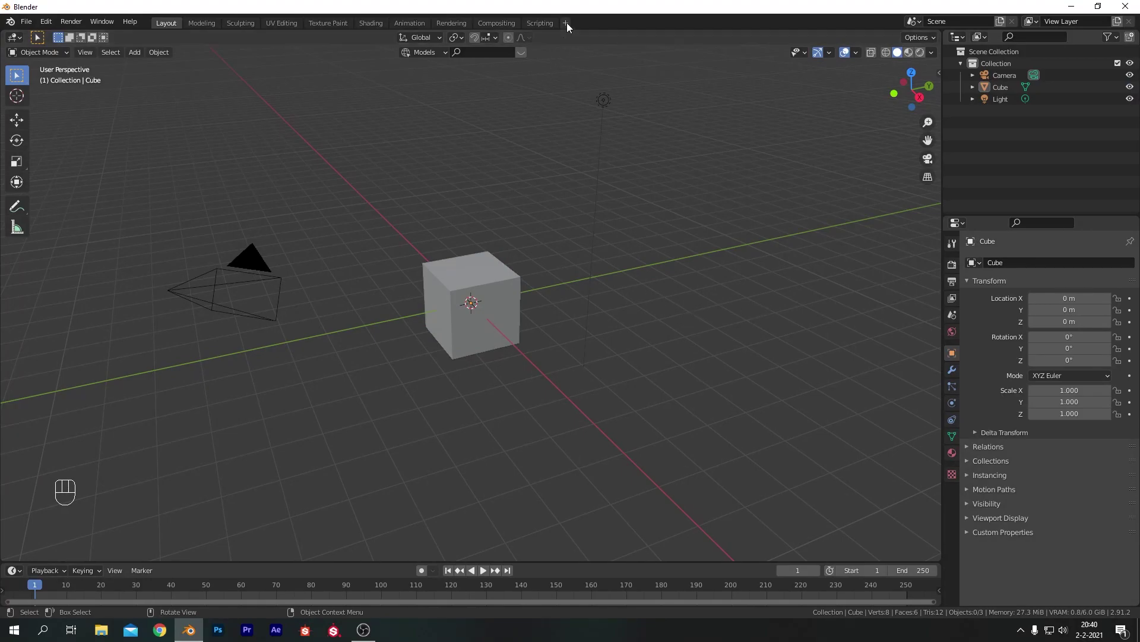
Delete all the default objects from the scene: the camera, cube and light.
key(a)
key(x)
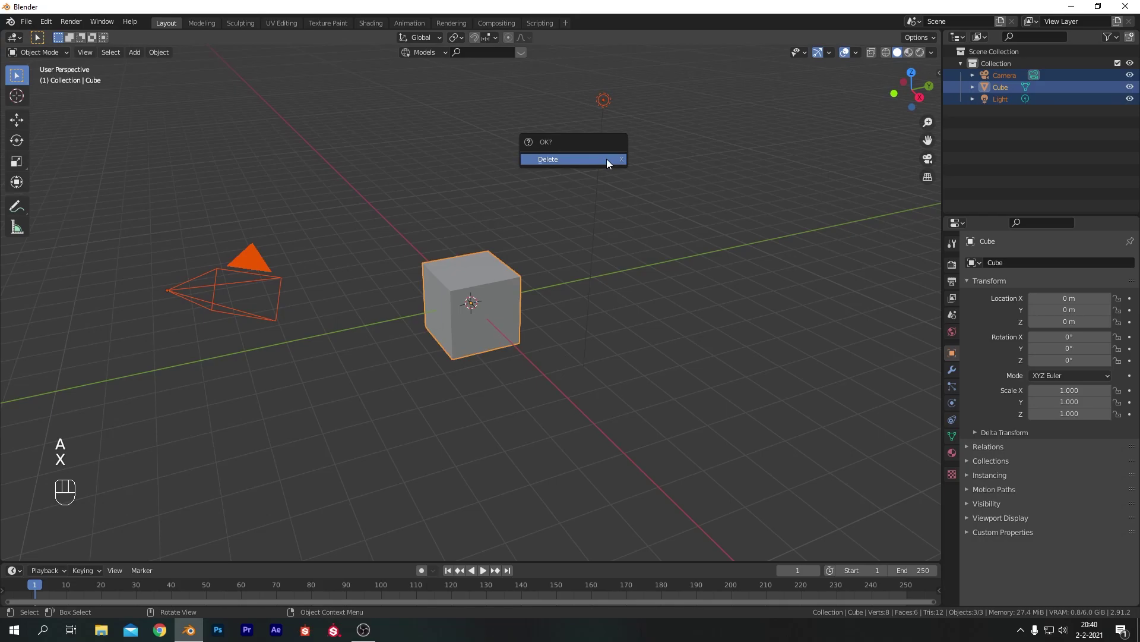
click(607, 159)
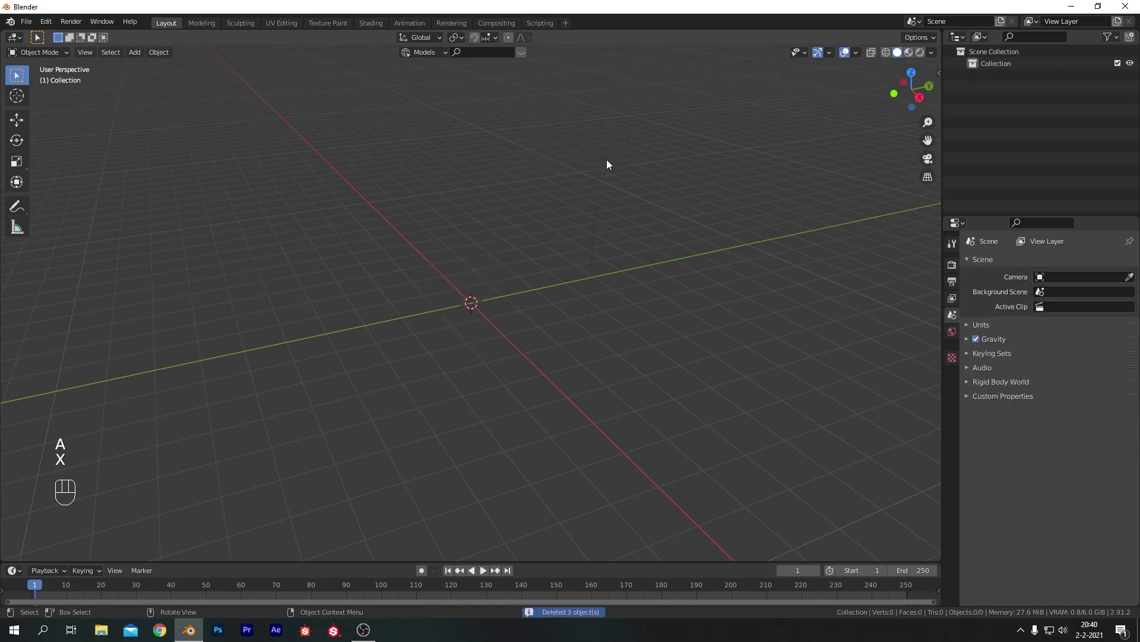
Add a VFX Motion Tracking workspace and leave only an enlarged 3D viewport above the clip editor.
click(568, 23)
mouse_move(558, 80)
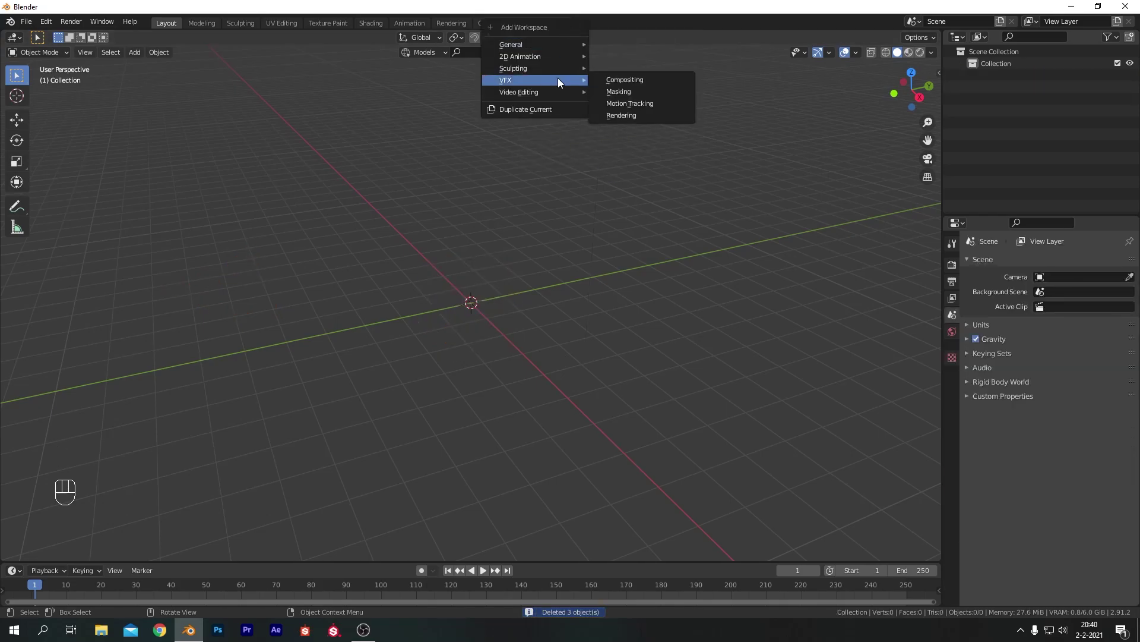
click(620, 105)
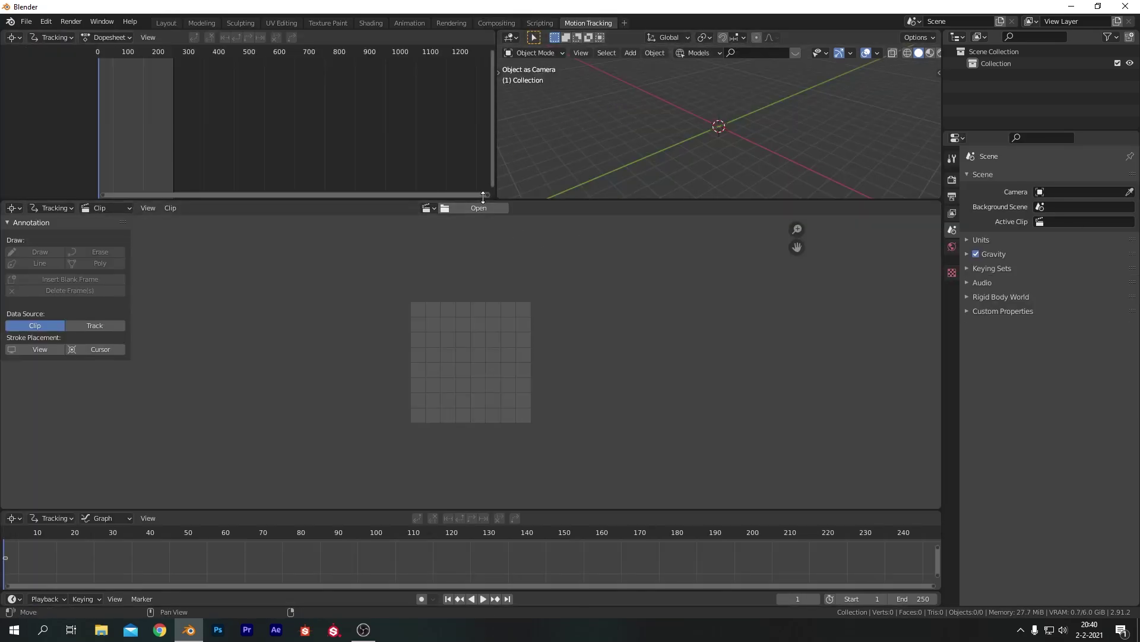
drag(507, 199, 508, 209)
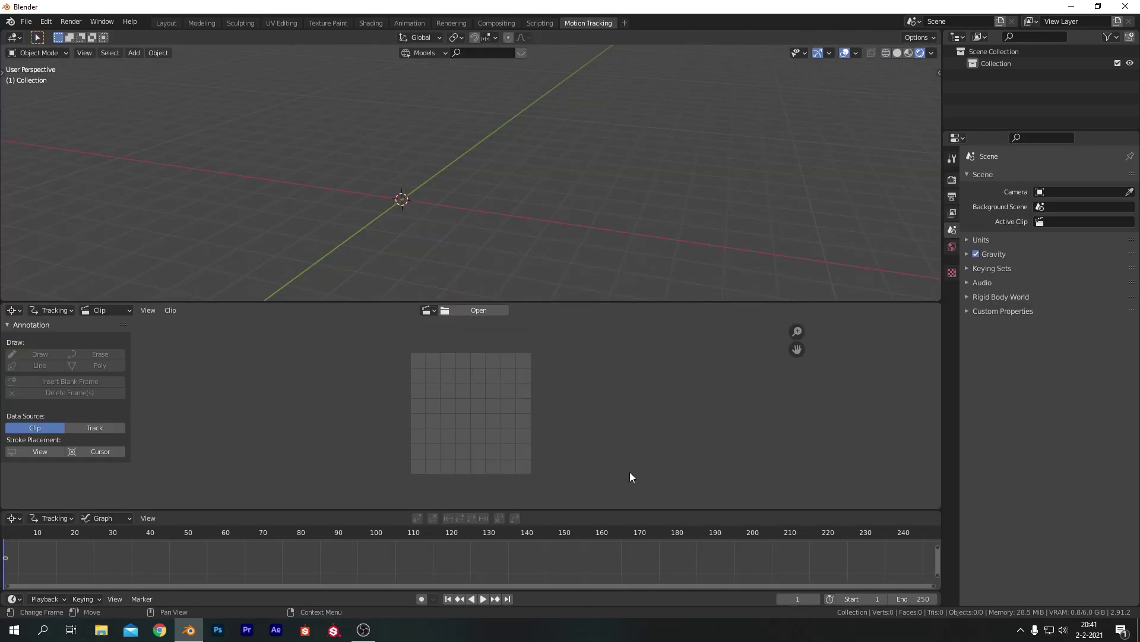
Open the pexels .mp4 footage from the Assets folder of Tutorial 9 - Arrival as the tracking clip.
click(490, 312)
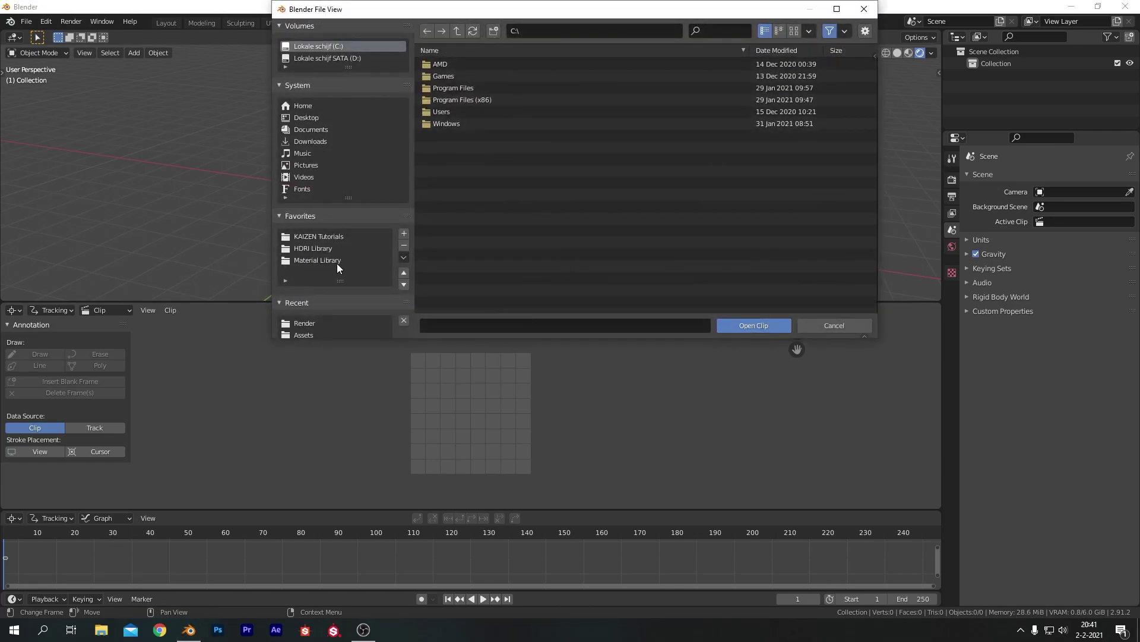
click(331, 237)
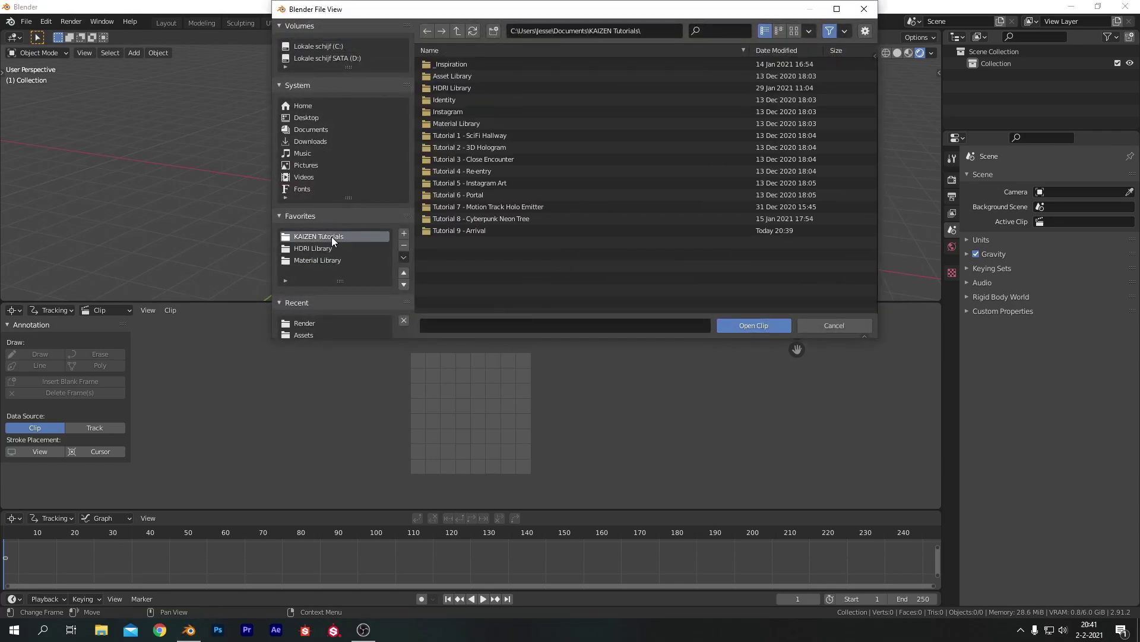
click(517, 232)
click(456, 86)
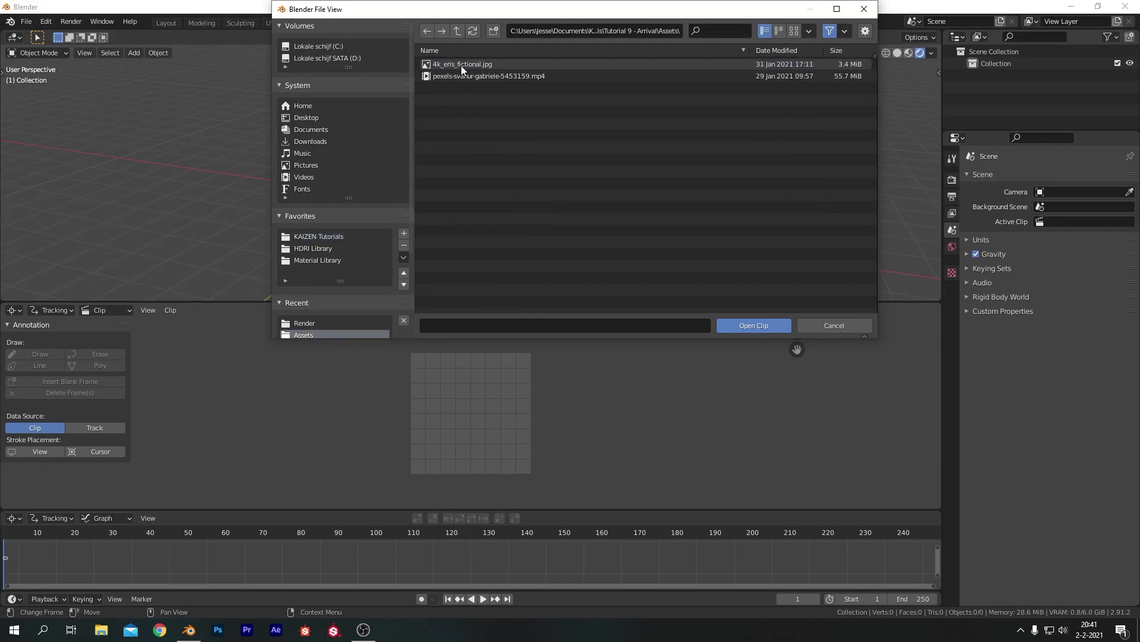
click(458, 76)
click(749, 325)
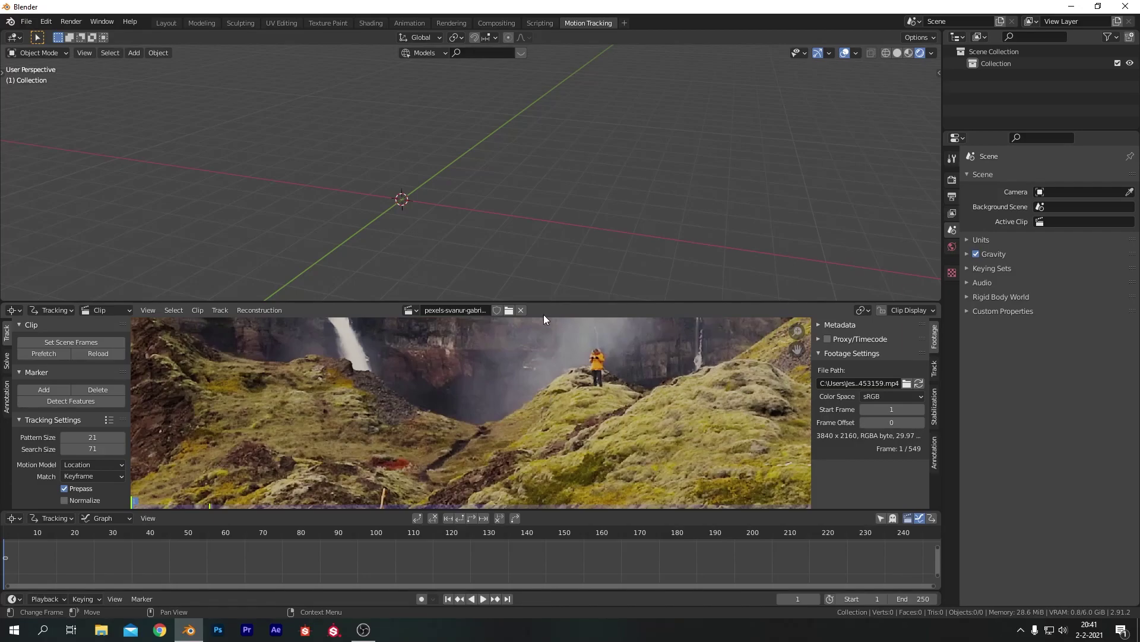
Enlarge the clip editor to fit the whole footage and match the scene frame range to the clip.
drag(544, 301, 562, 166)
scroll(568, 344, down, 5)
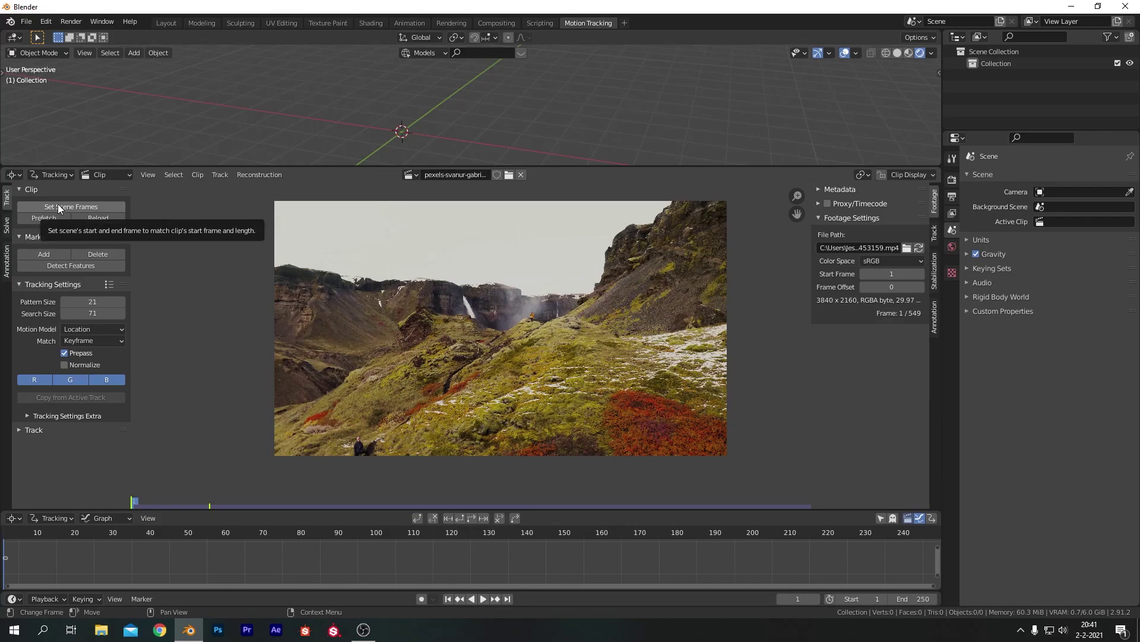
click(58, 206)
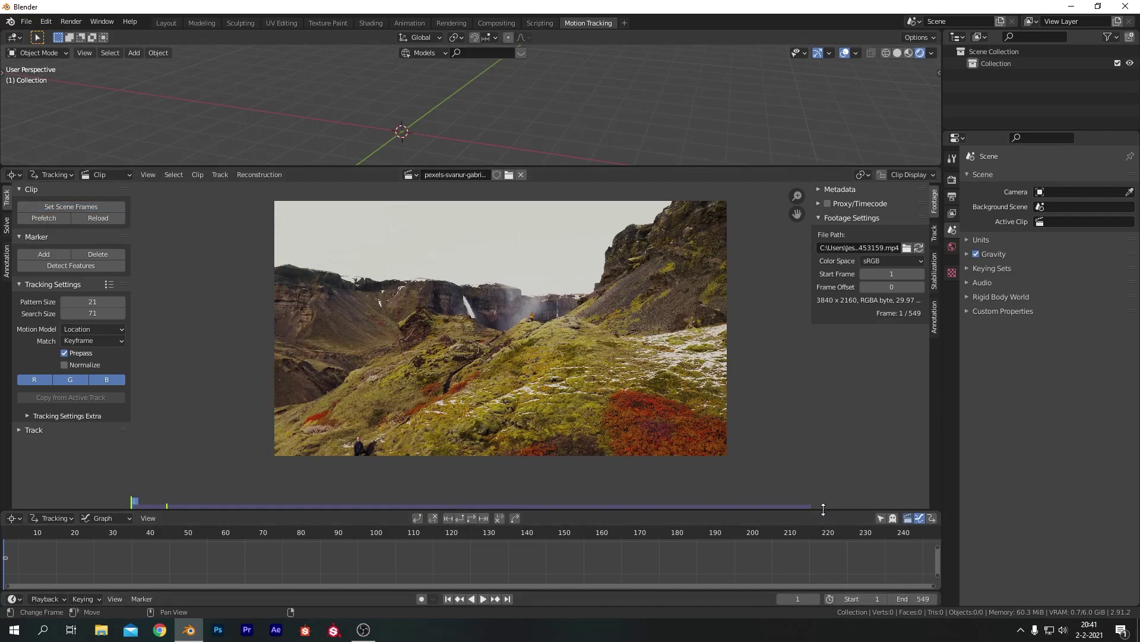
Set the scene start frame to 230 and prefetch the clip from that frame.
click(875, 600)
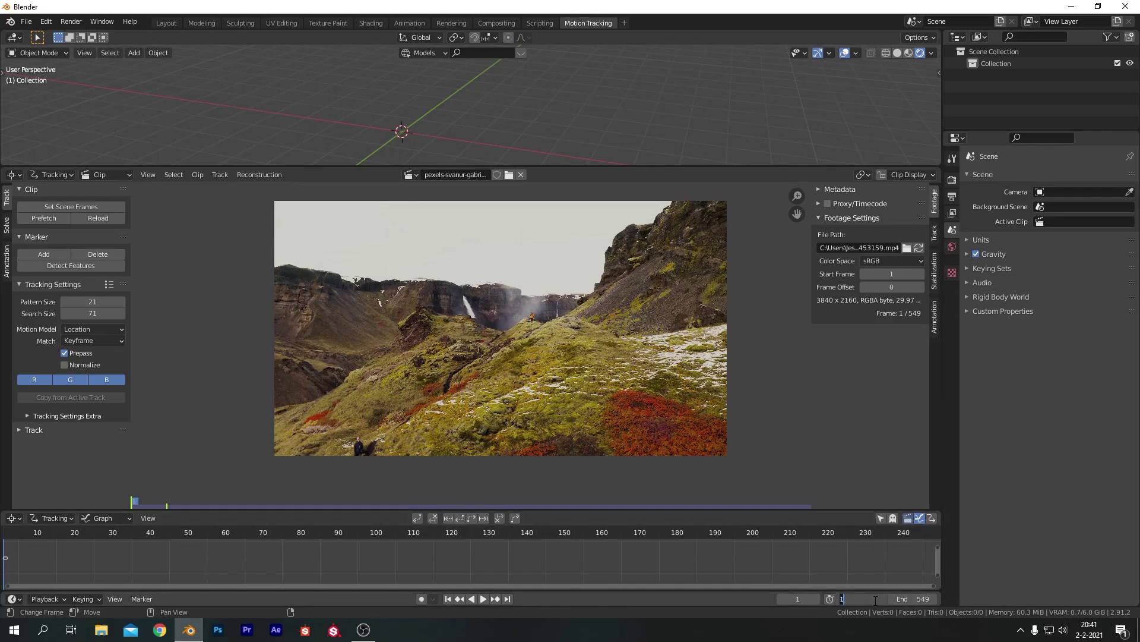
text(230)
key(Return)
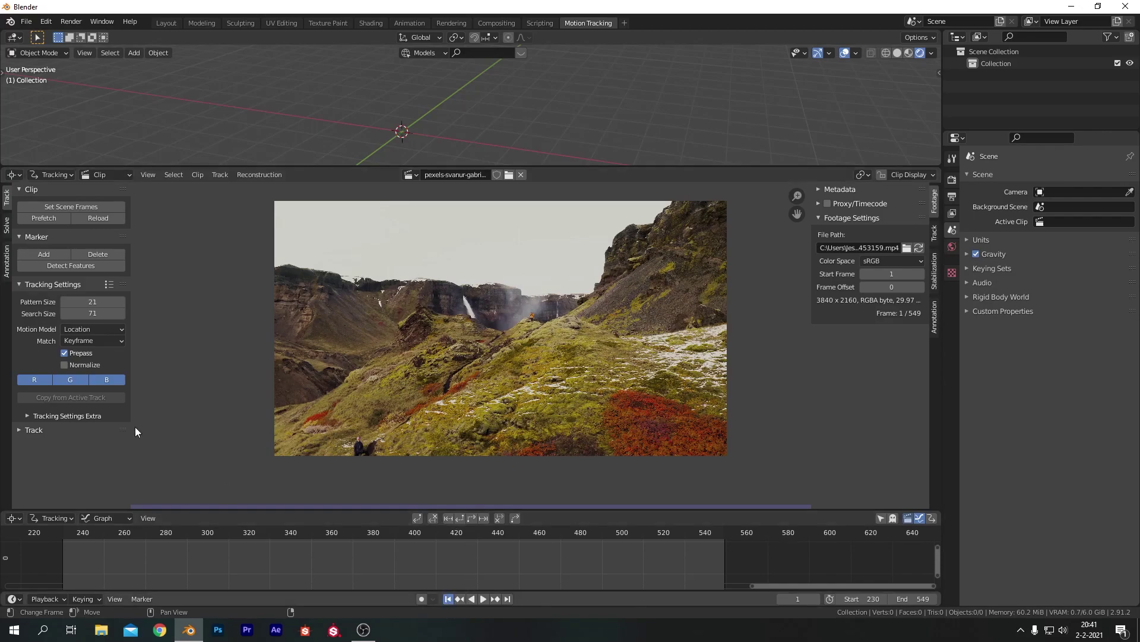
key(shift+Left)
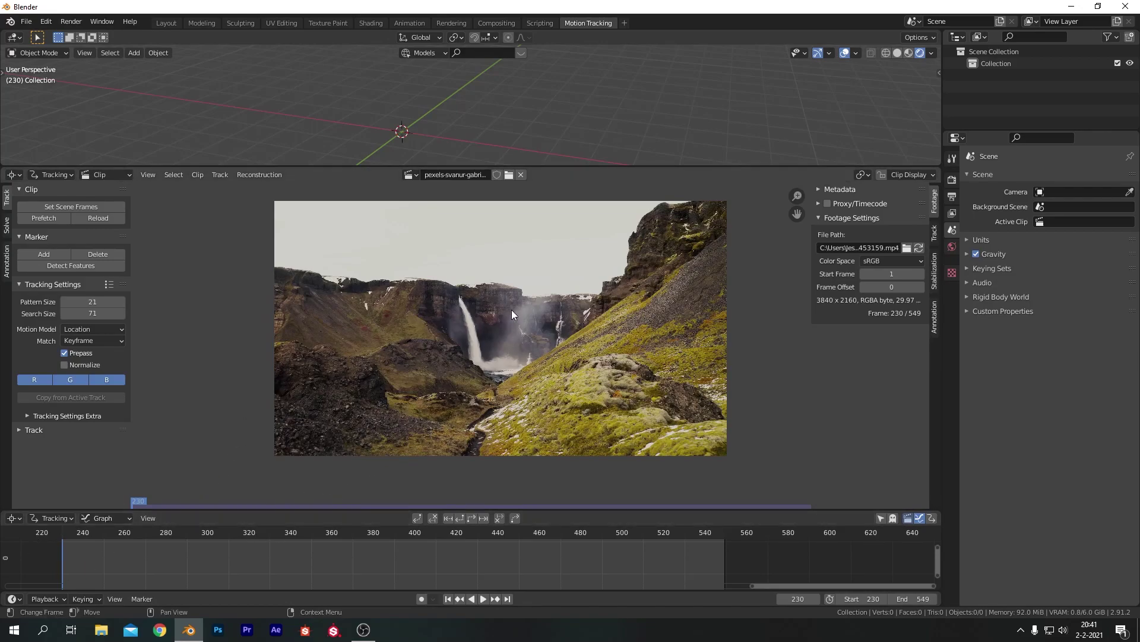
click(56, 219)
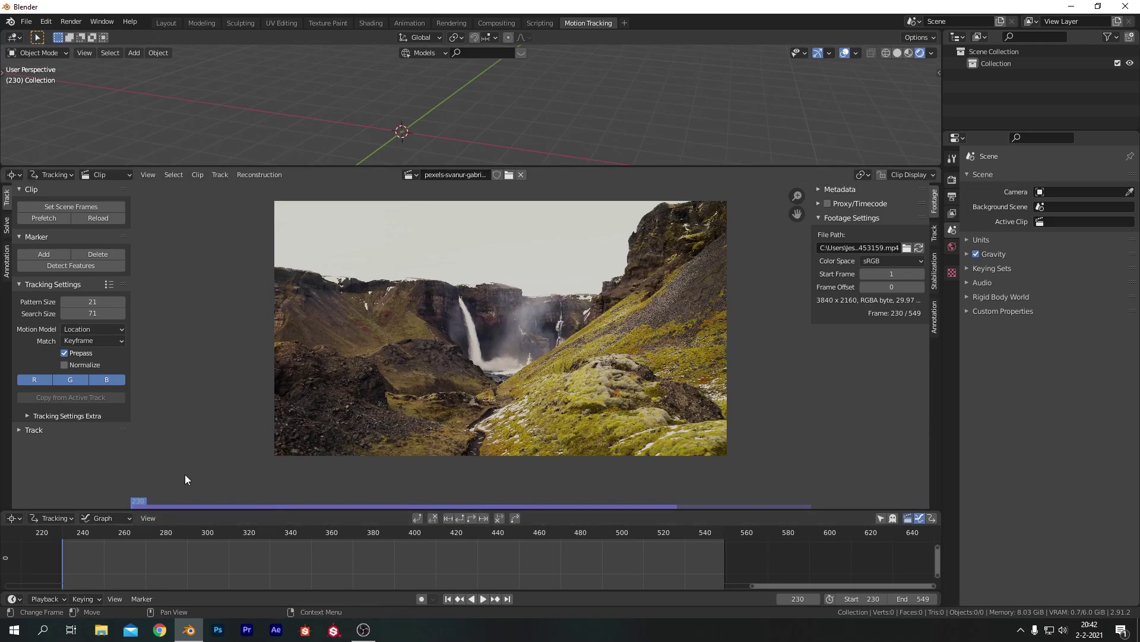
Set the scene's colour management to the sRGB display device, Standard view transform and Medium High Contrast look.
click(952, 180)
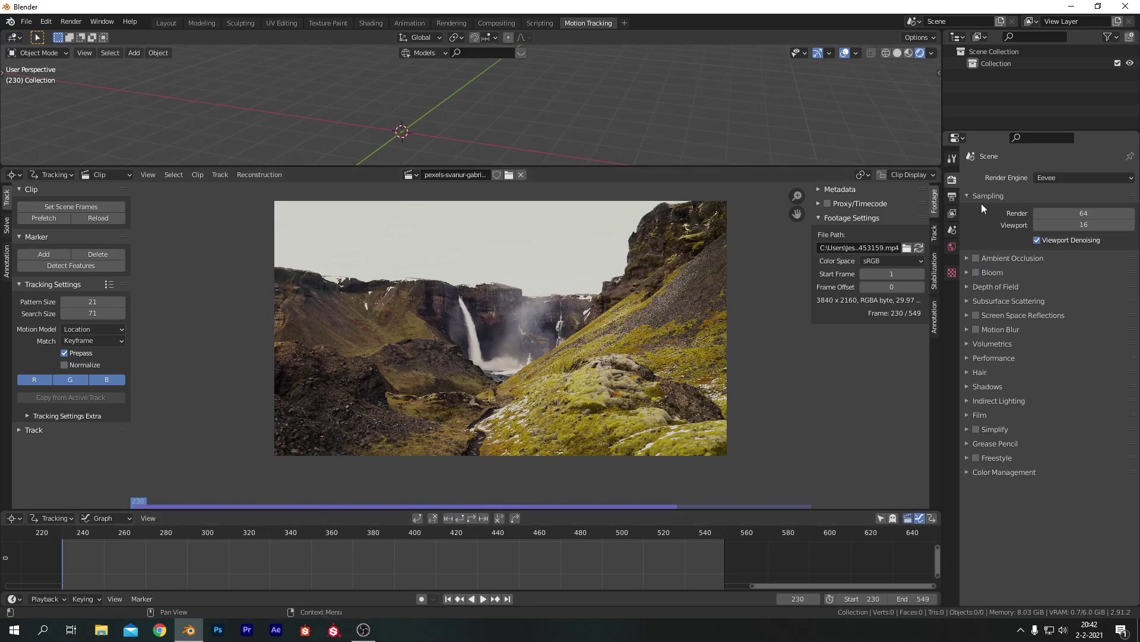
click(1001, 474)
click(1060, 490)
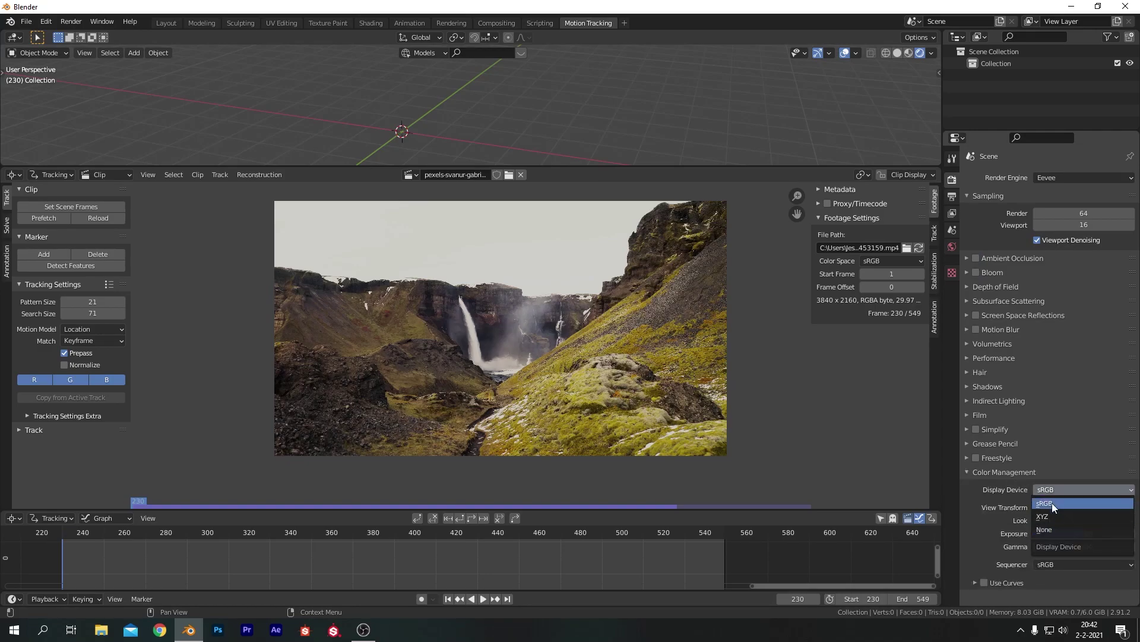
click(1052, 502)
click(1052, 506)
click(1054, 520)
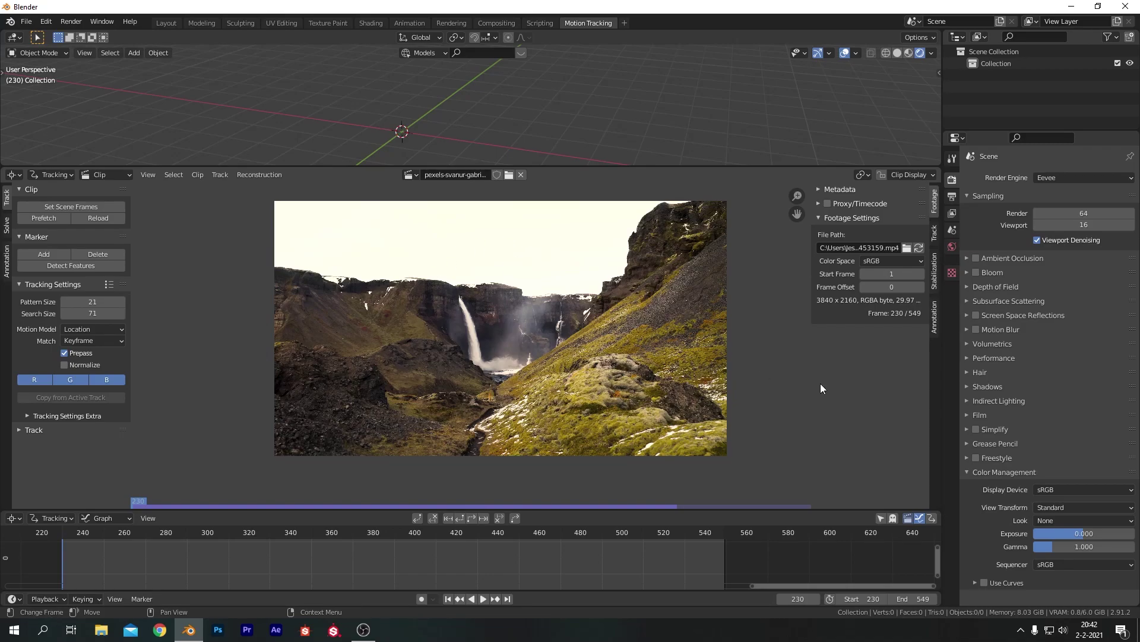
click(1079, 521)
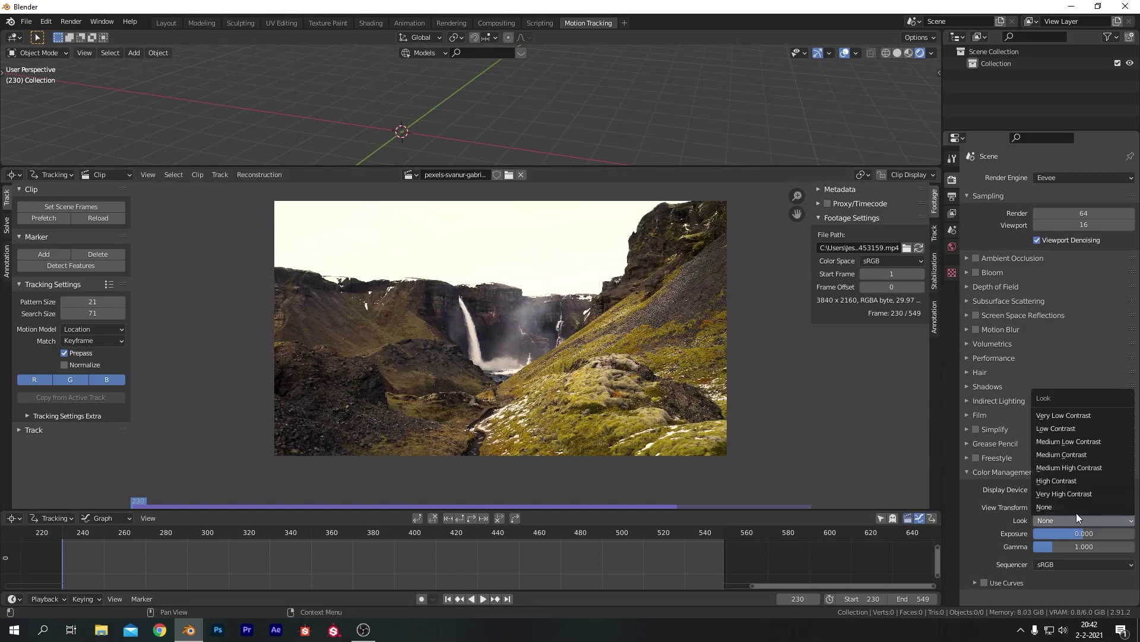
click(1064, 468)
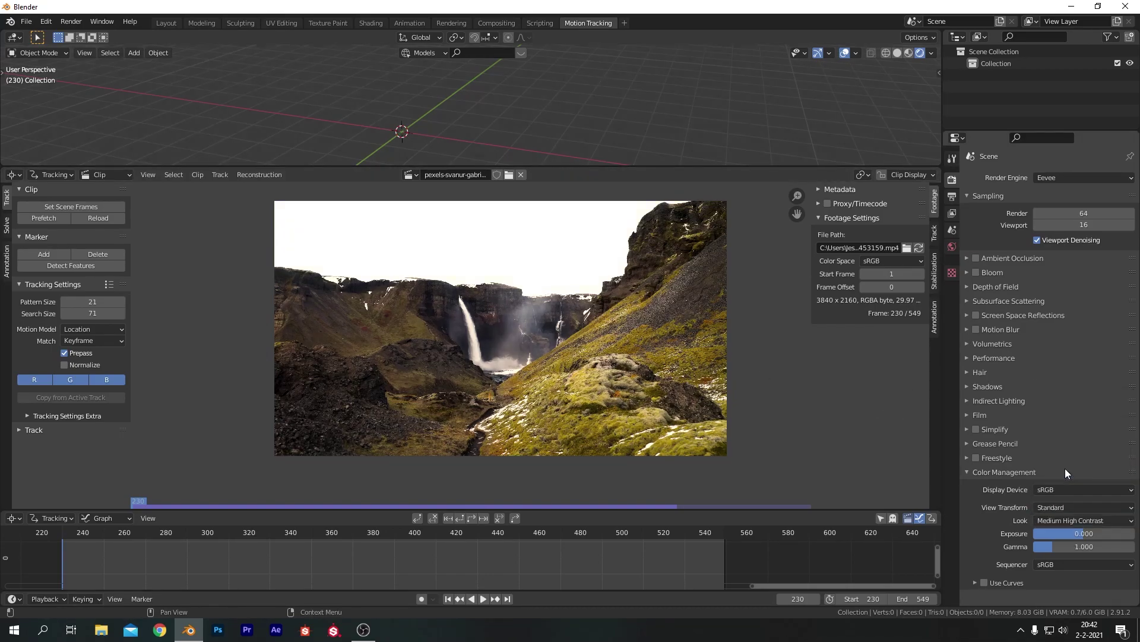
Enable Ambient Occlusion, Bloom and Screen Space Reflections for Eevee, and set sampling to 128 for render and 64 for viewport.
click(976, 257)
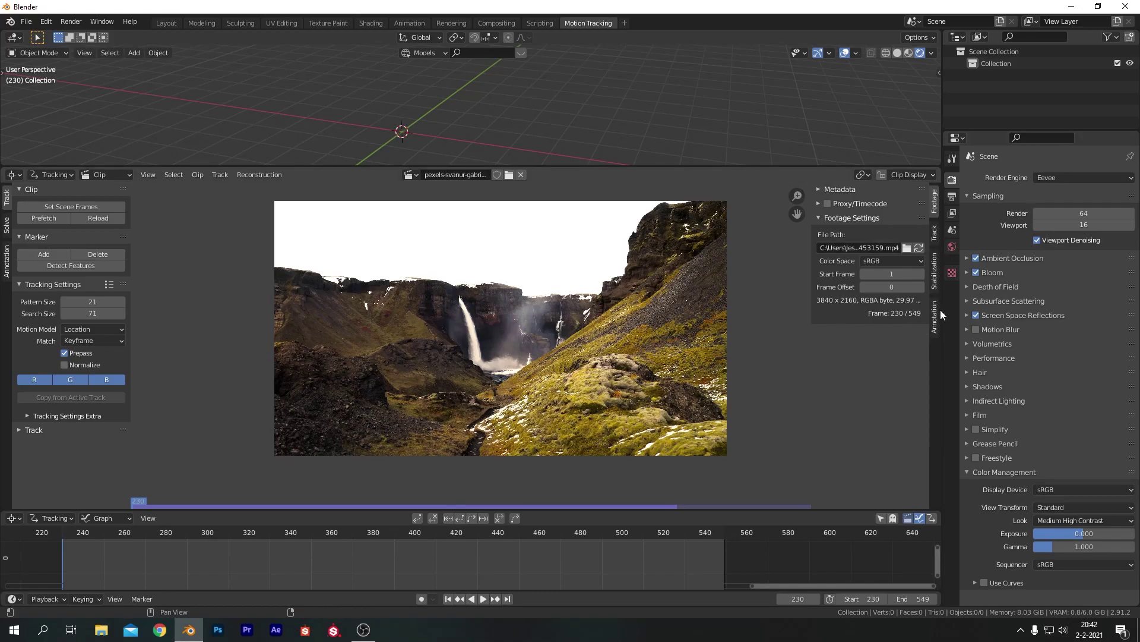
click(1058, 217)
key(Return)
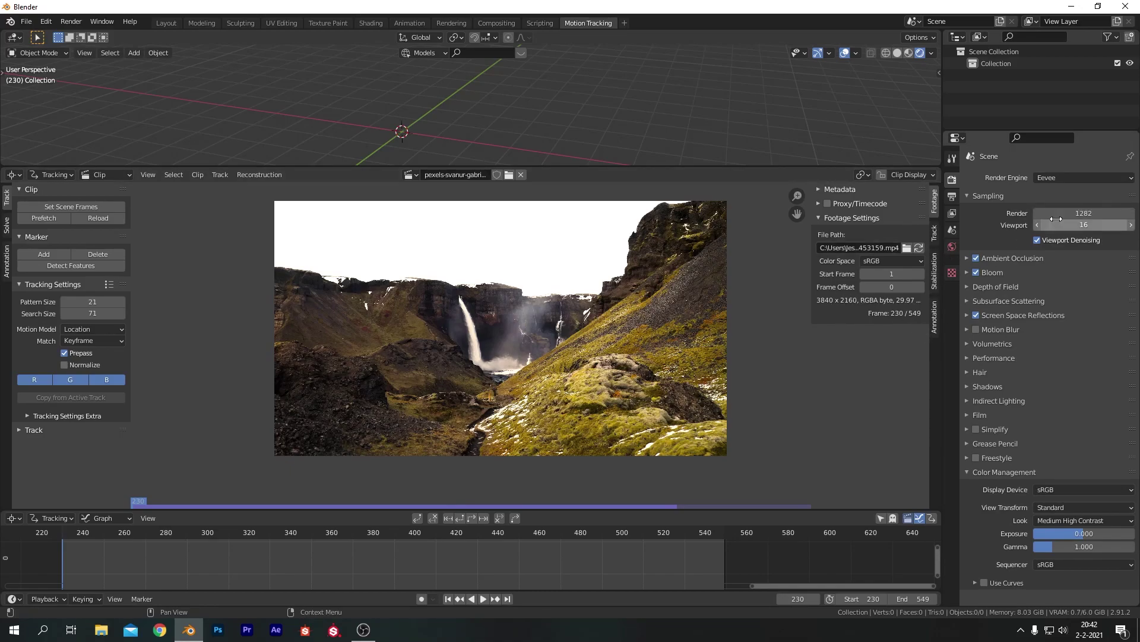
click(1065, 224)
text(64)
key(Return)
click(1078, 217)
text(128)
key(Return)
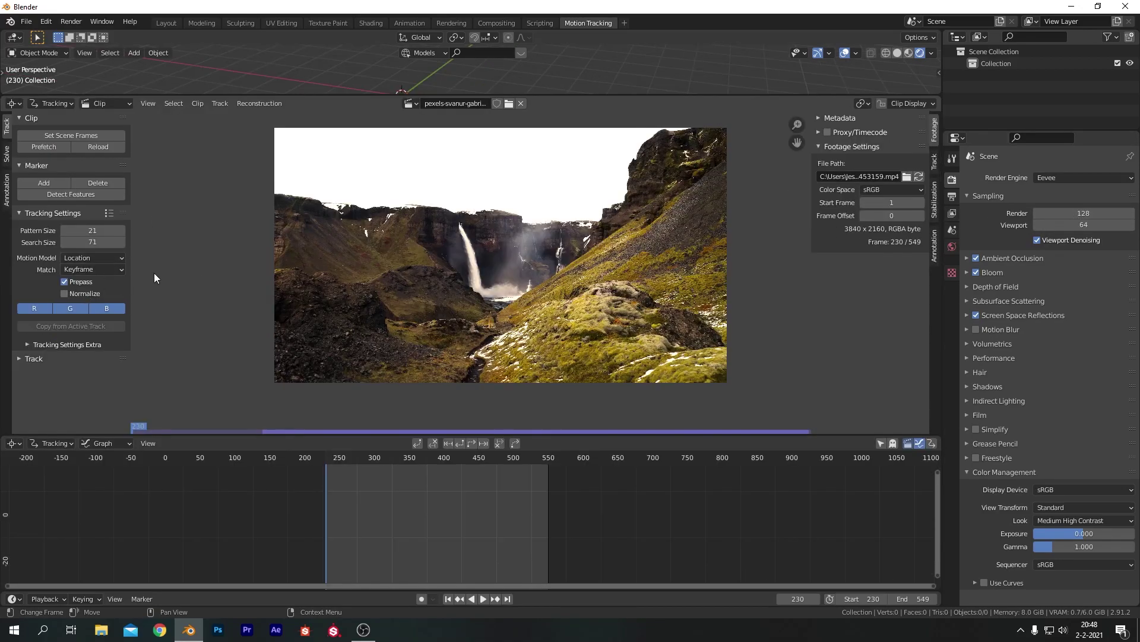
Set the tracking pattern match to Previous frame and enable Normalize.
click(98, 270)
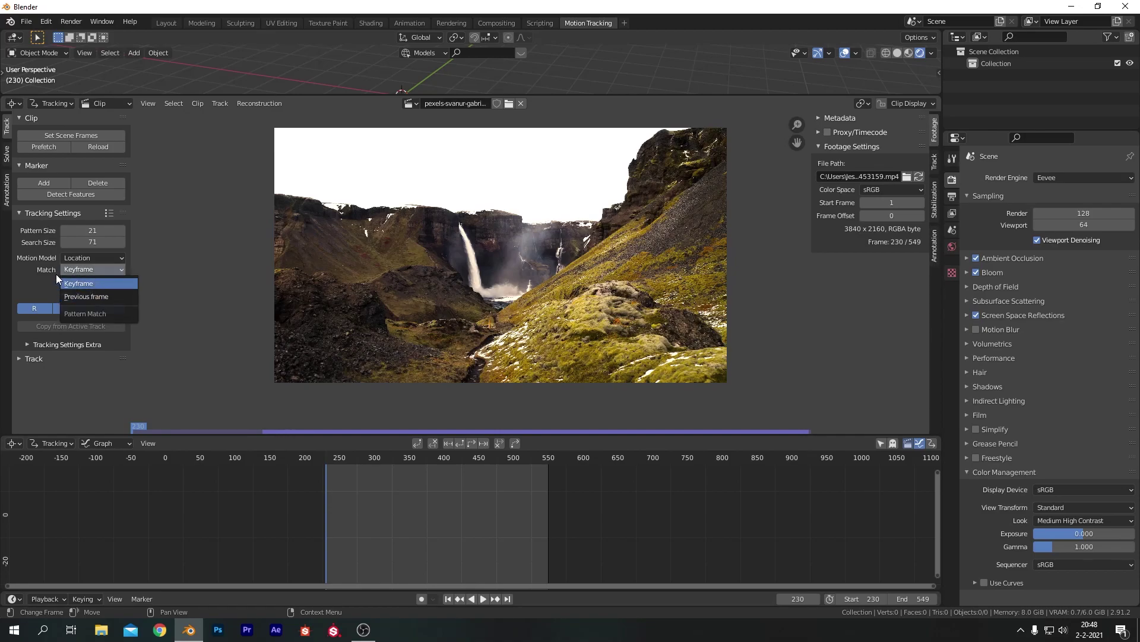
click(93, 295)
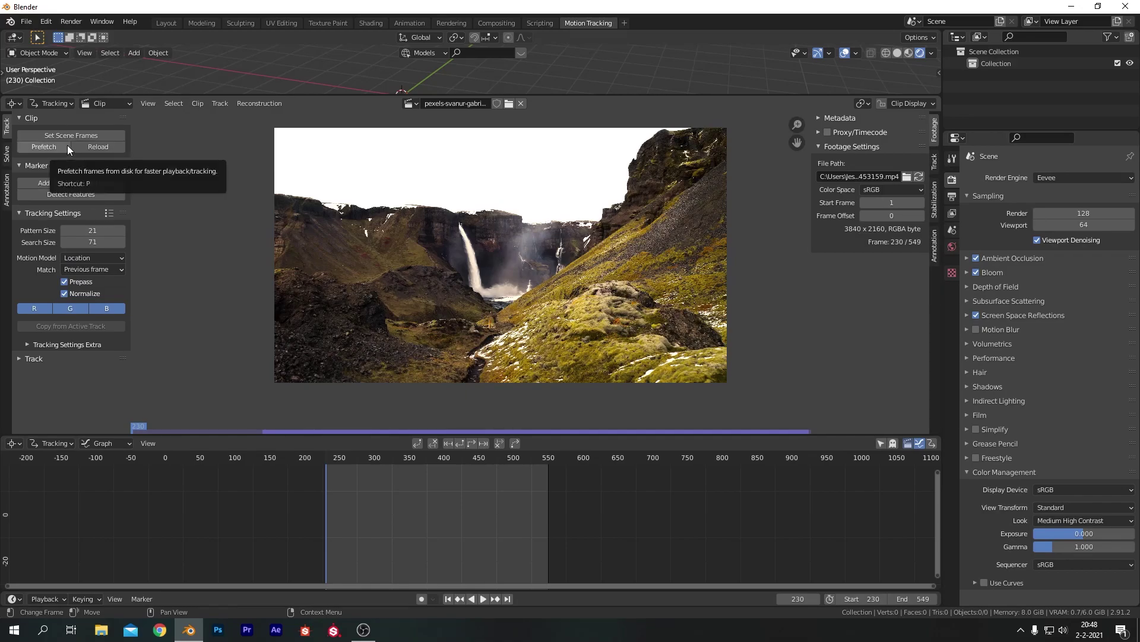
Detect features across the whole image at frame 230 and track the markers forwards to the end of the clip.
click(69, 195)
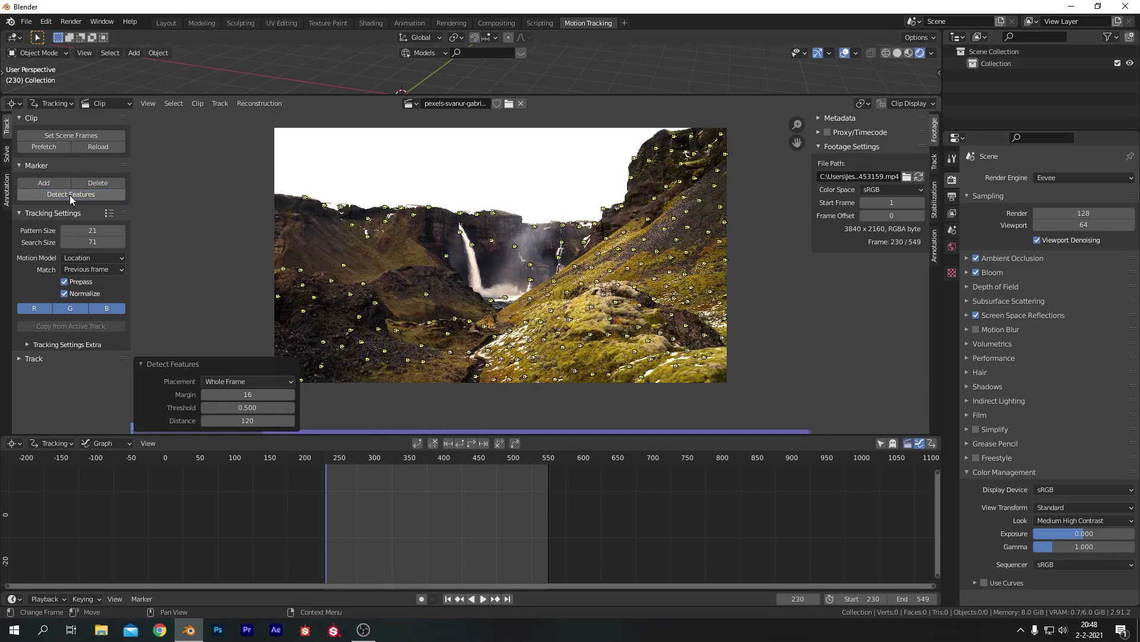
click(142, 365)
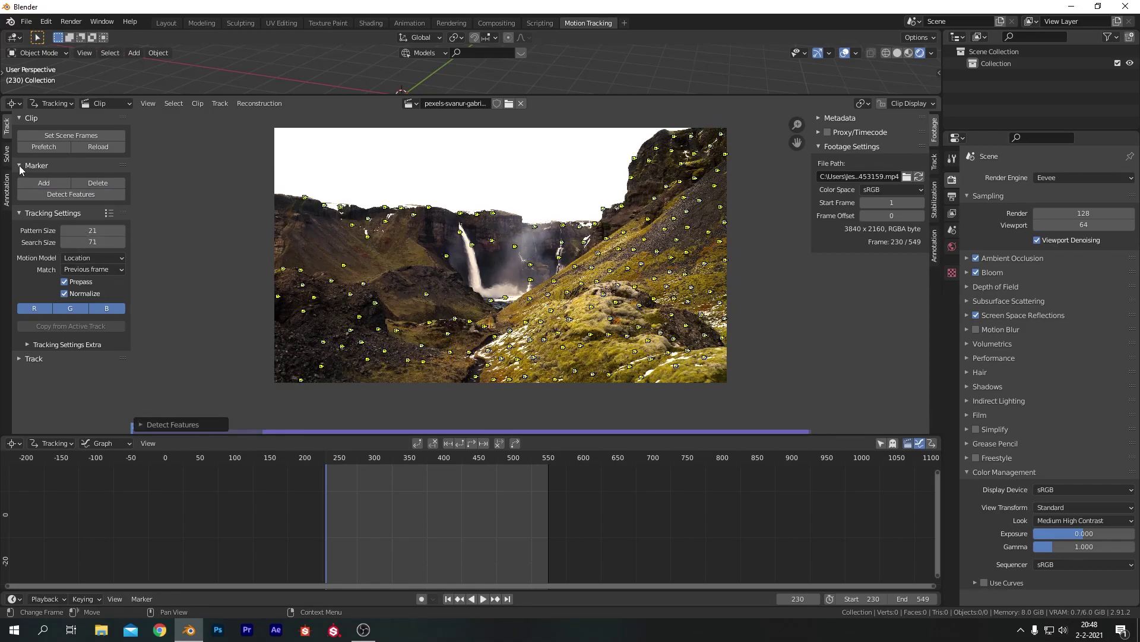
click(469, 445)
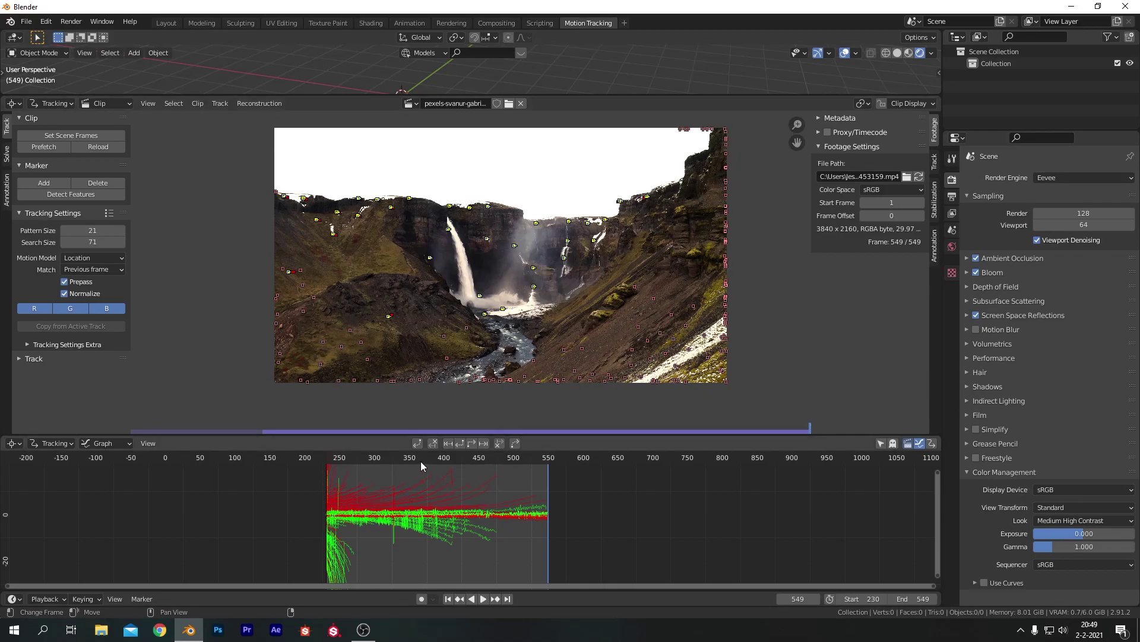
Detect additional features at frame 370, select all markers and track them forwards to the last frame.
drag(422, 459, 423, 461)
click(71, 194)
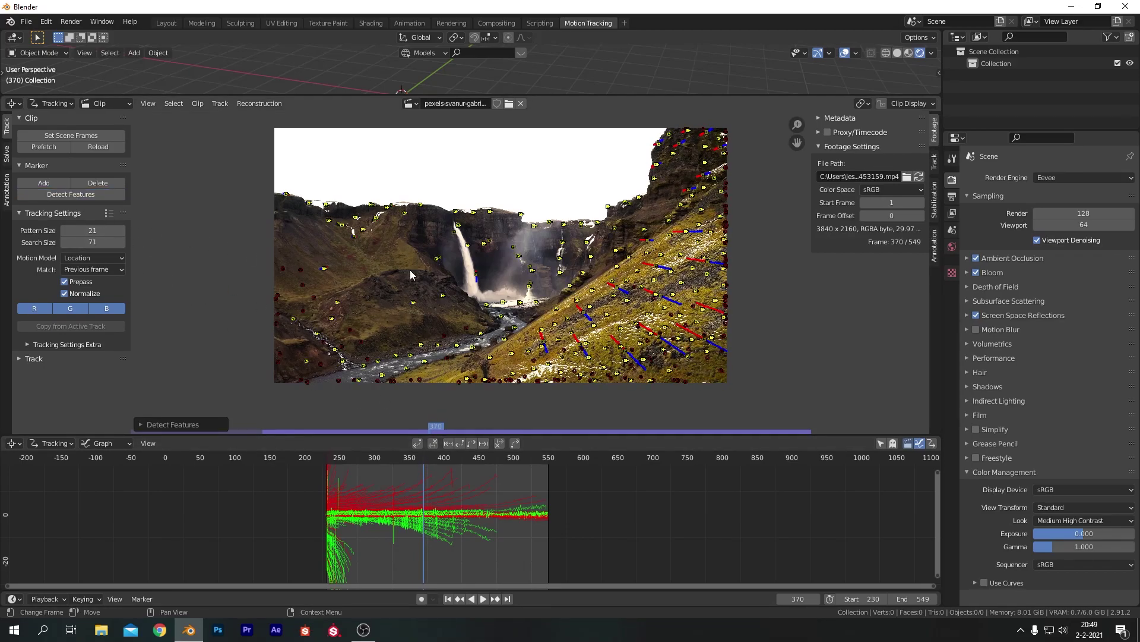
key(a)
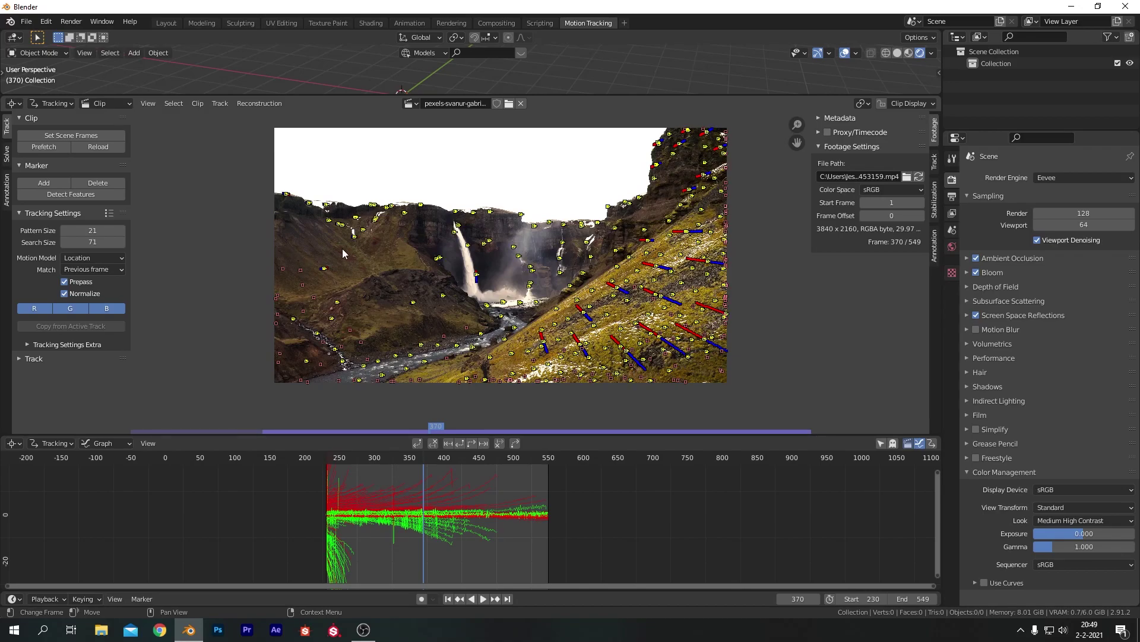
click(482, 443)
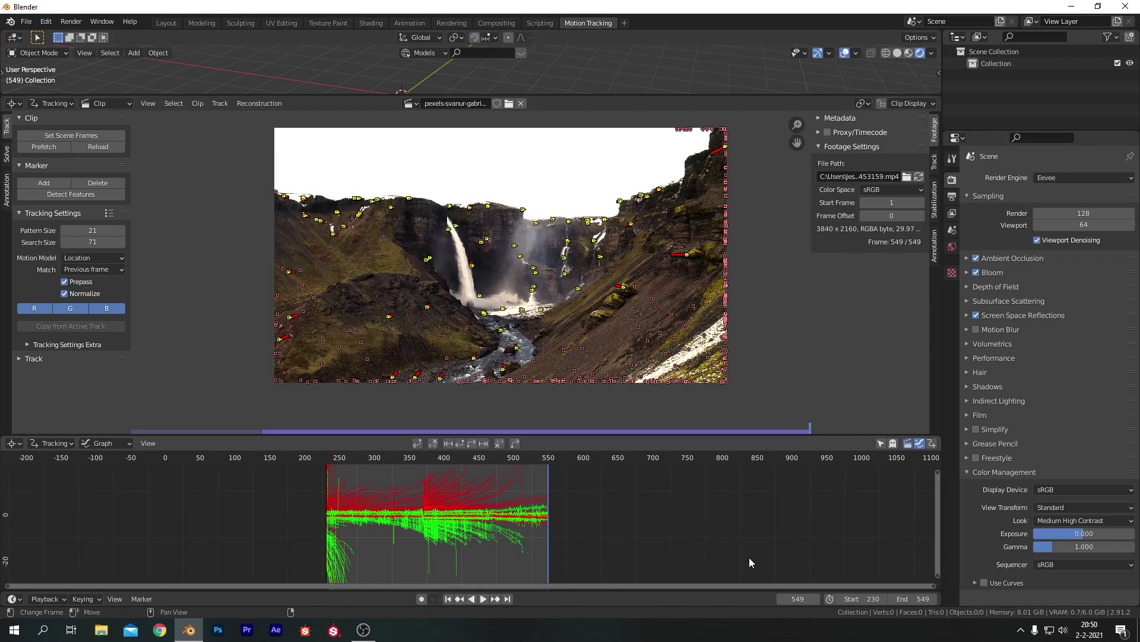
Clean up the tracks with the Delete Track type, removing every track shorter than 150 frames.
drag(931, 585, 569, 554)
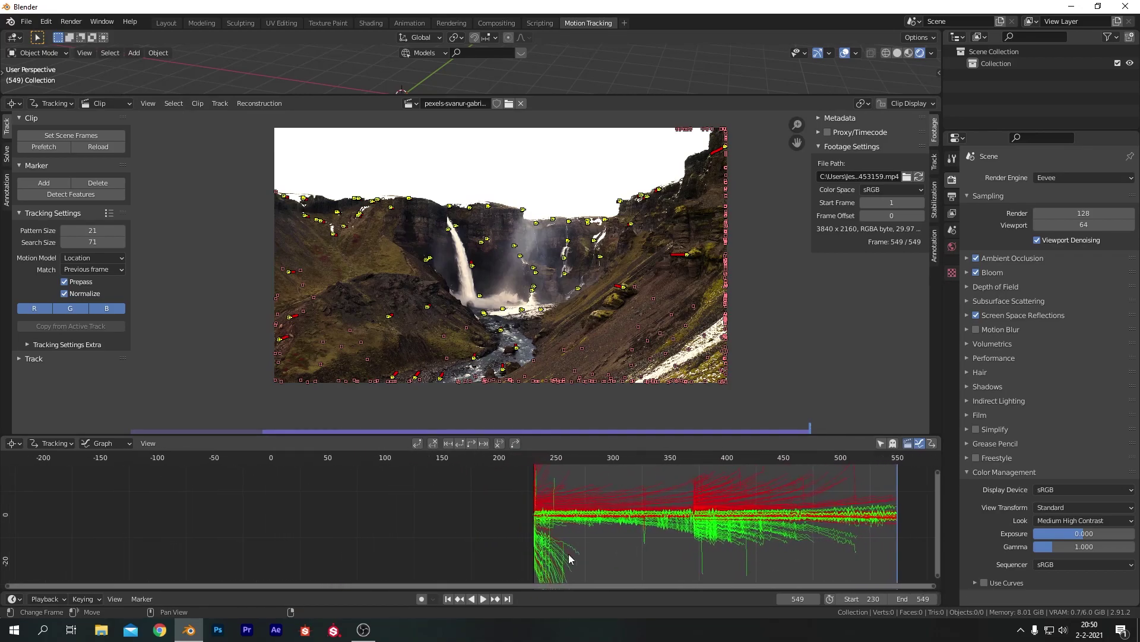
drag(8, 585, 445, 590)
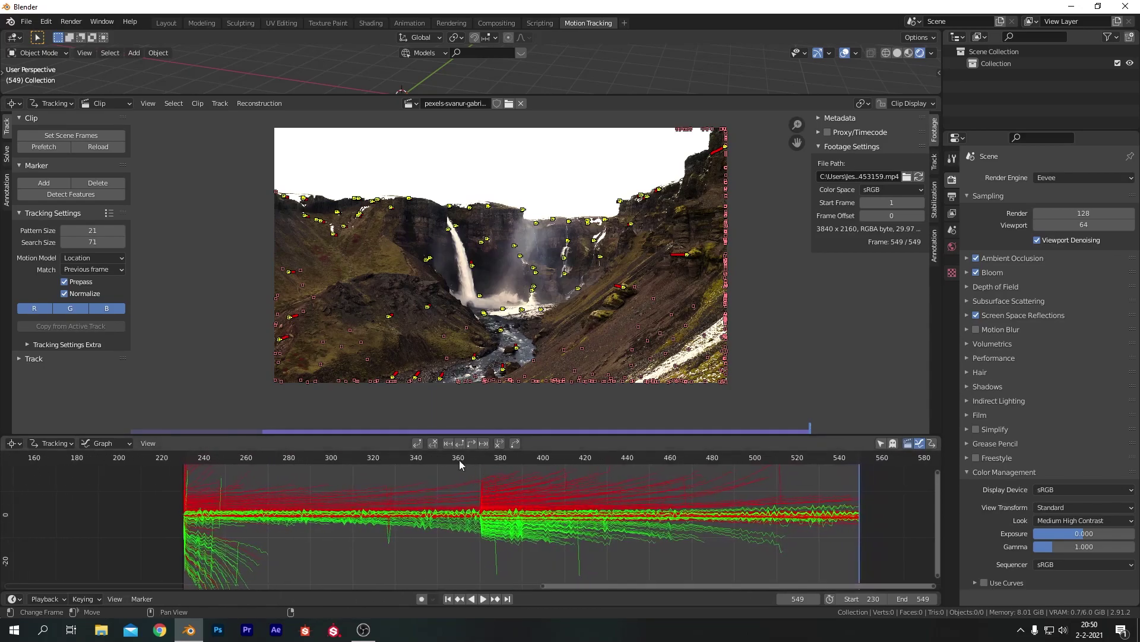
click(6, 153)
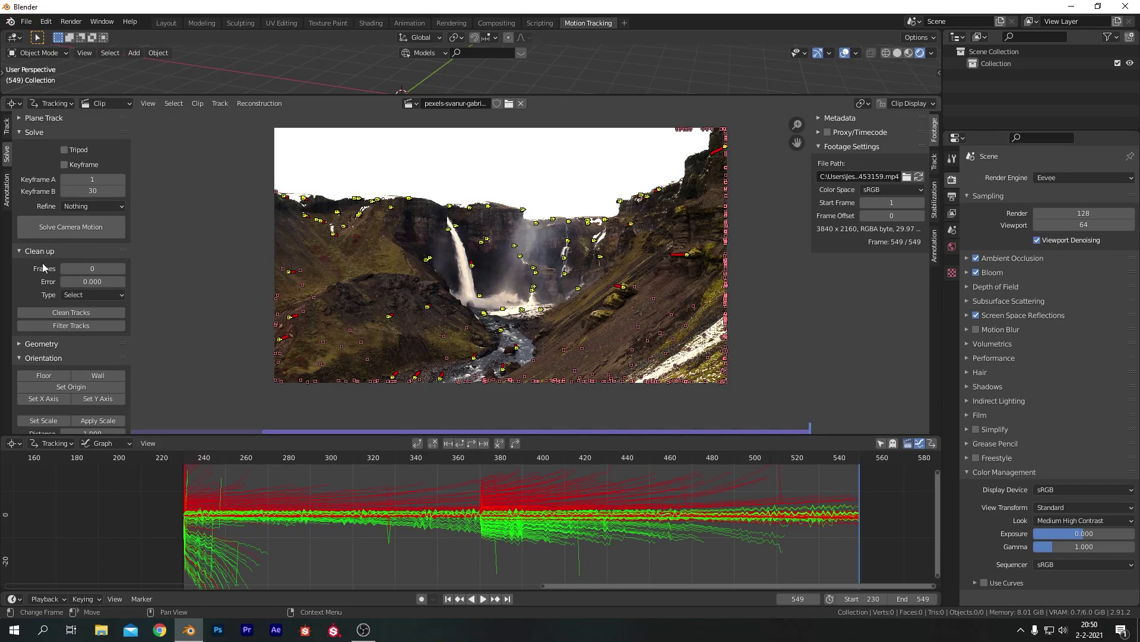
click(81, 294)
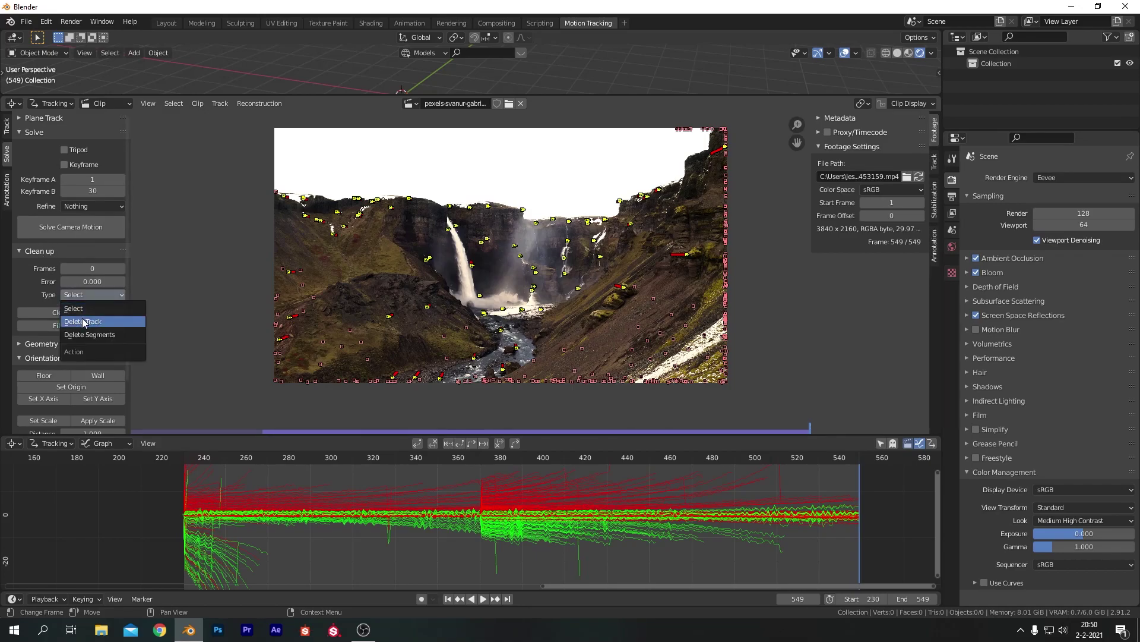
click(83, 321)
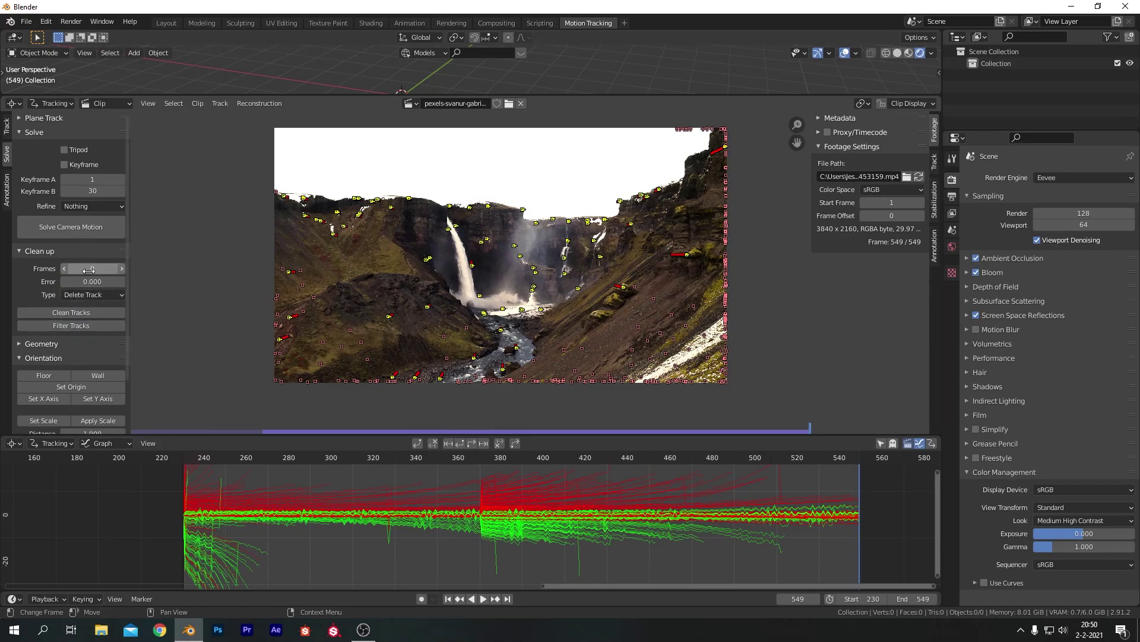
drag(92, 269, 208, 268)
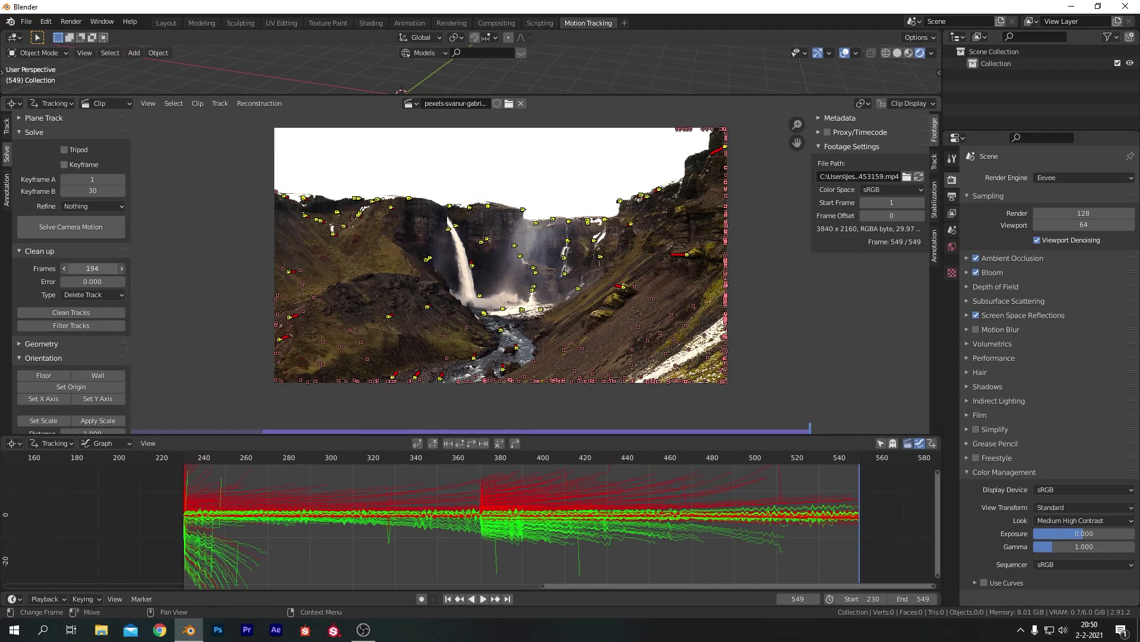
click(91, 269)
text(150)
key(Return)
click(87, 312)
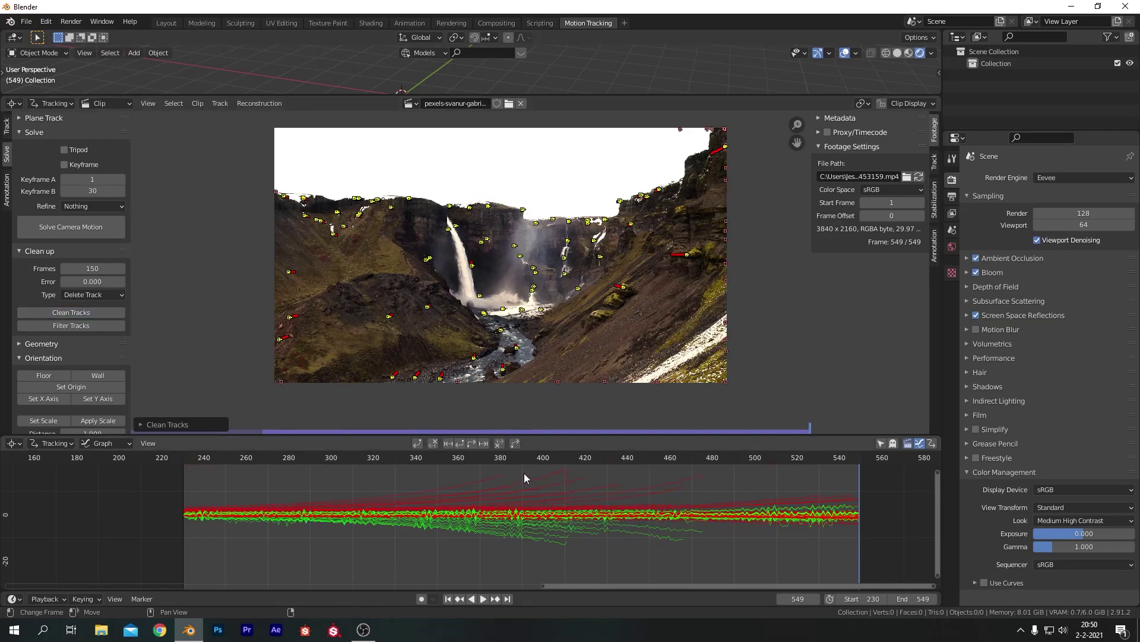
Return to frame 230 and delete the outlier track curves that drift away from the main bundle in the graph.
drag(446, 457, 235, 462)
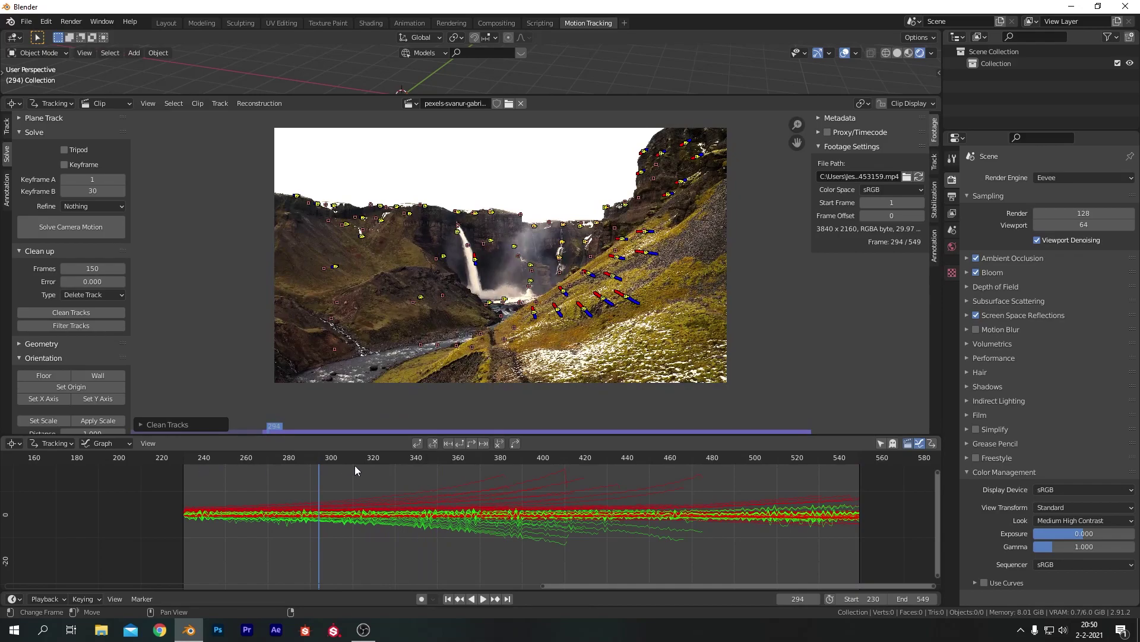
drag(408, 472, 275, 465)
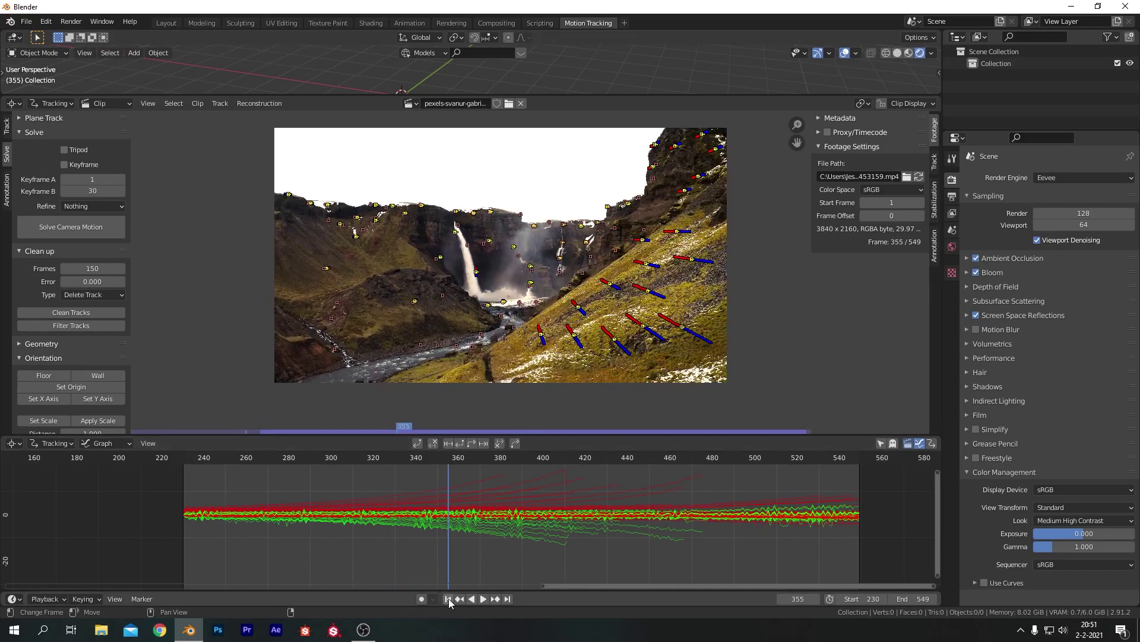
click(449, 598)
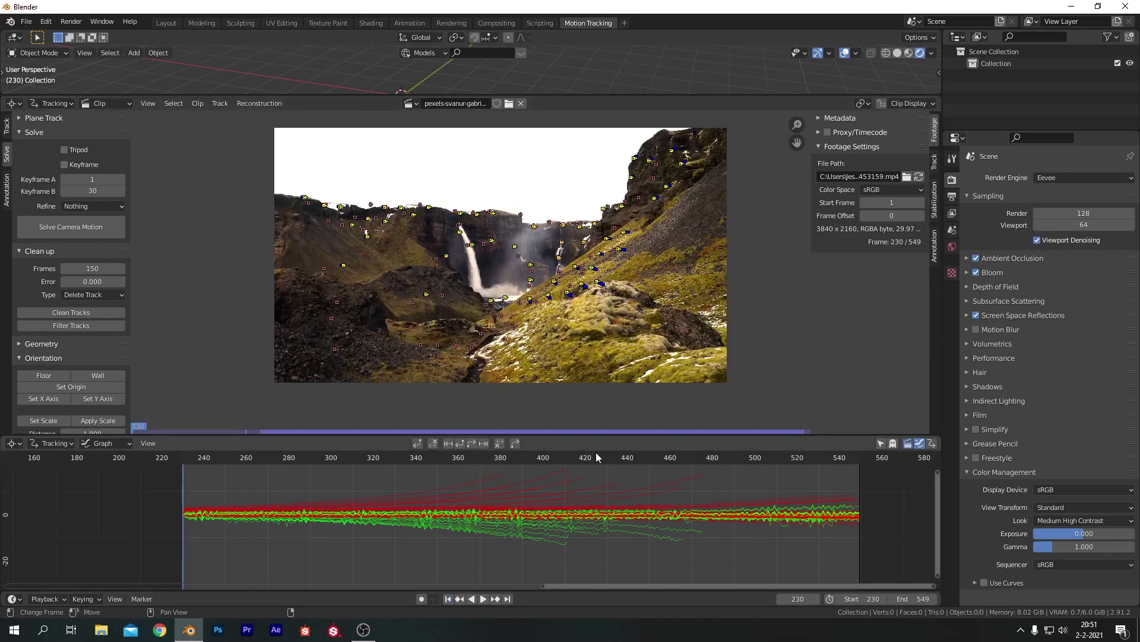
click(505, 472)
key(x)
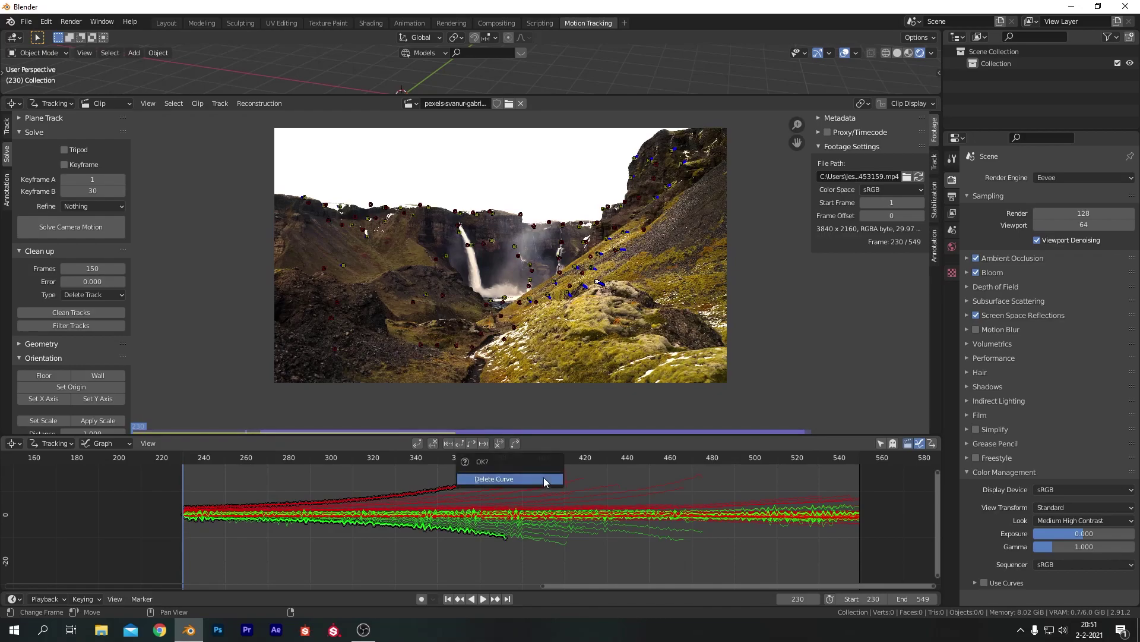
click(544, 477)
click(544, 477)
key(x)
click(564, 479)
click(570, 479)
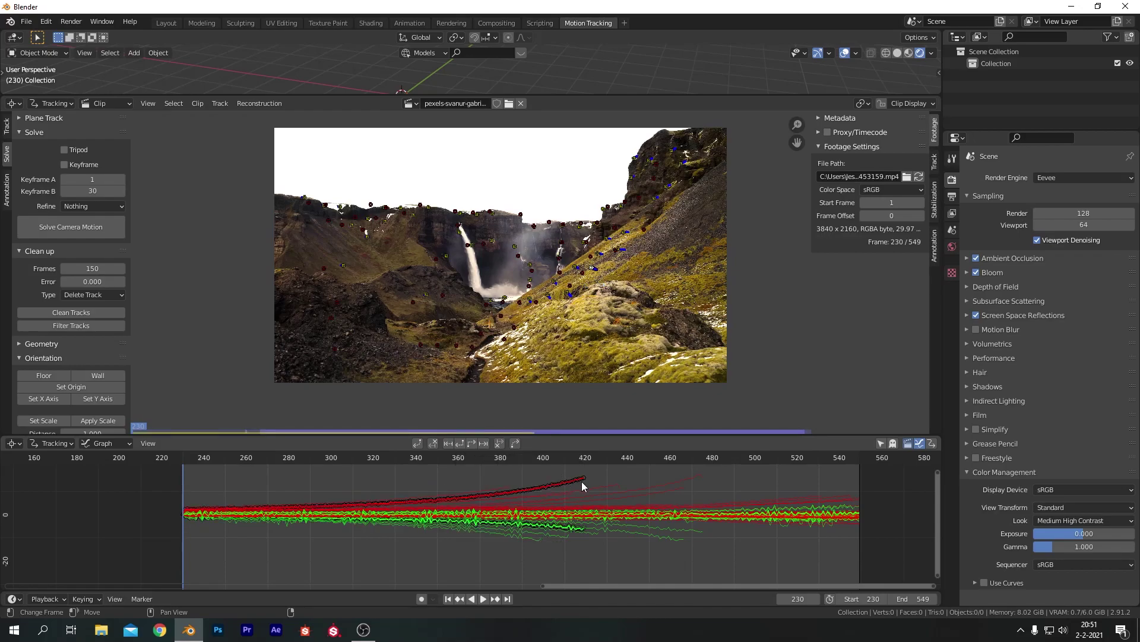
key(x)
click(643, 487)
click(655, 487)
key(x)
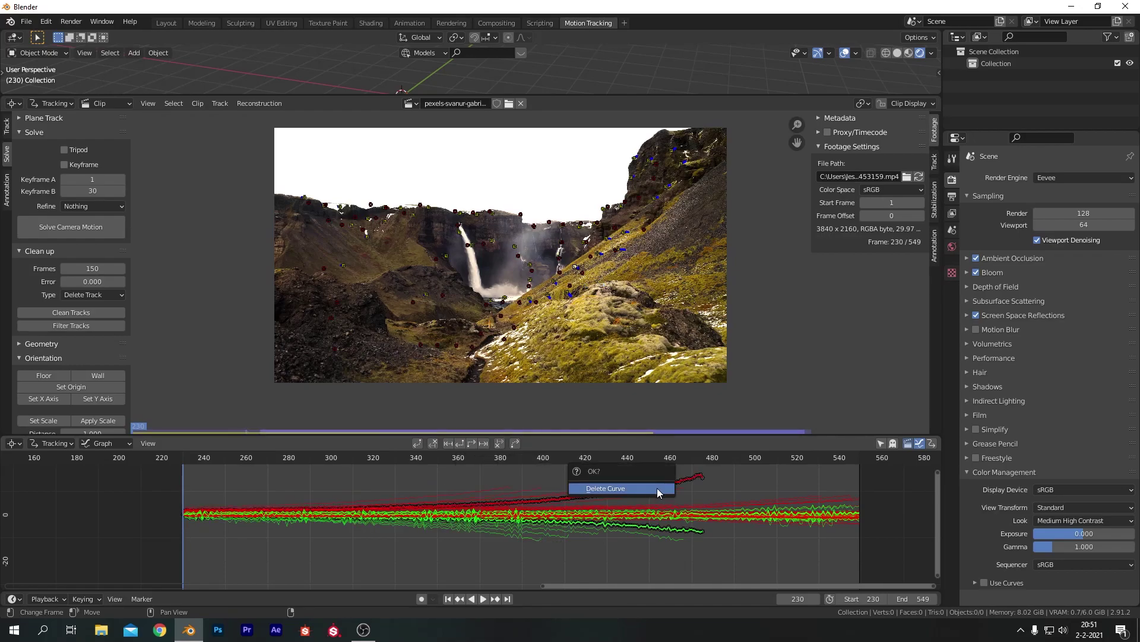
click(657, 487)
click(656, 492)
key(x)
click(632, 493)
click(598, 485)
key(x)
click(588, 484)
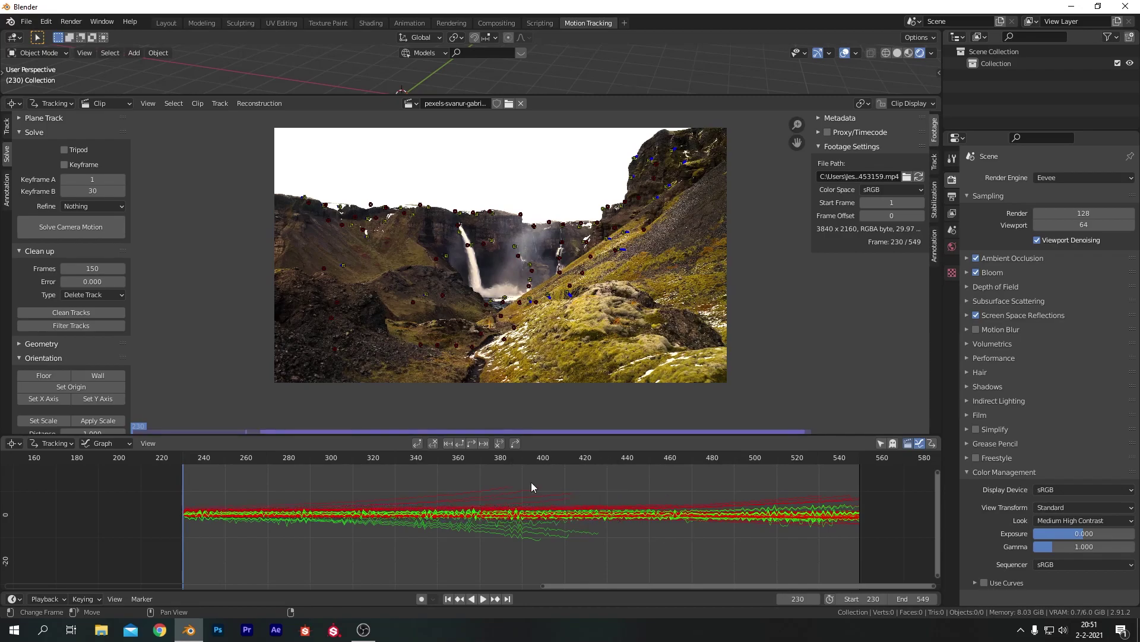
click(506, 487)
key(x)
click(499, 488)
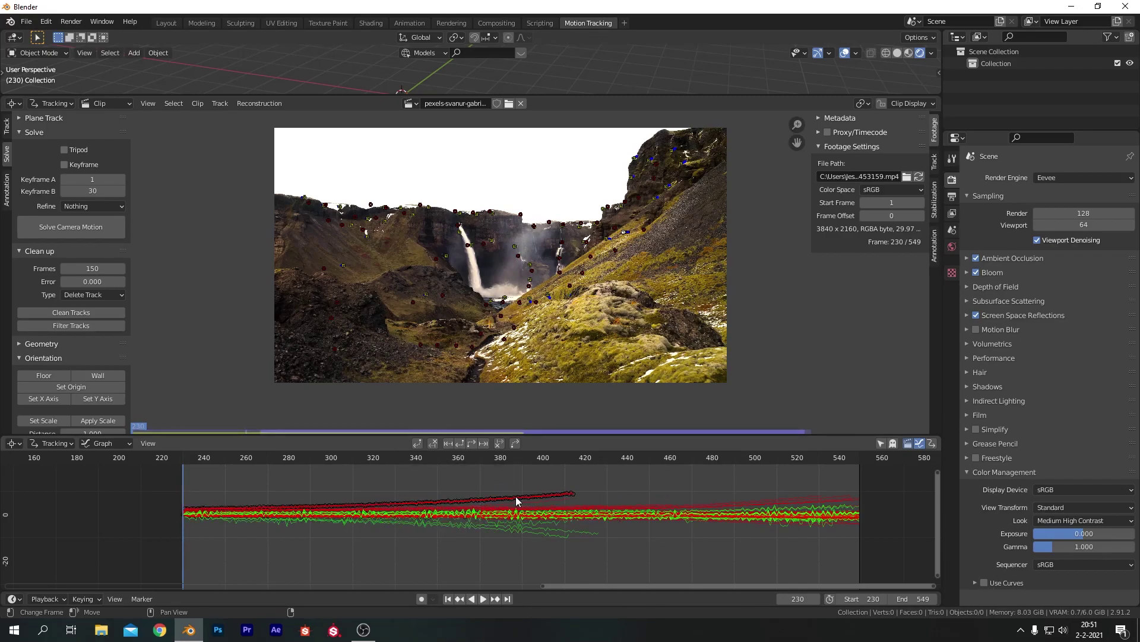
click(584, 530)
key(x)
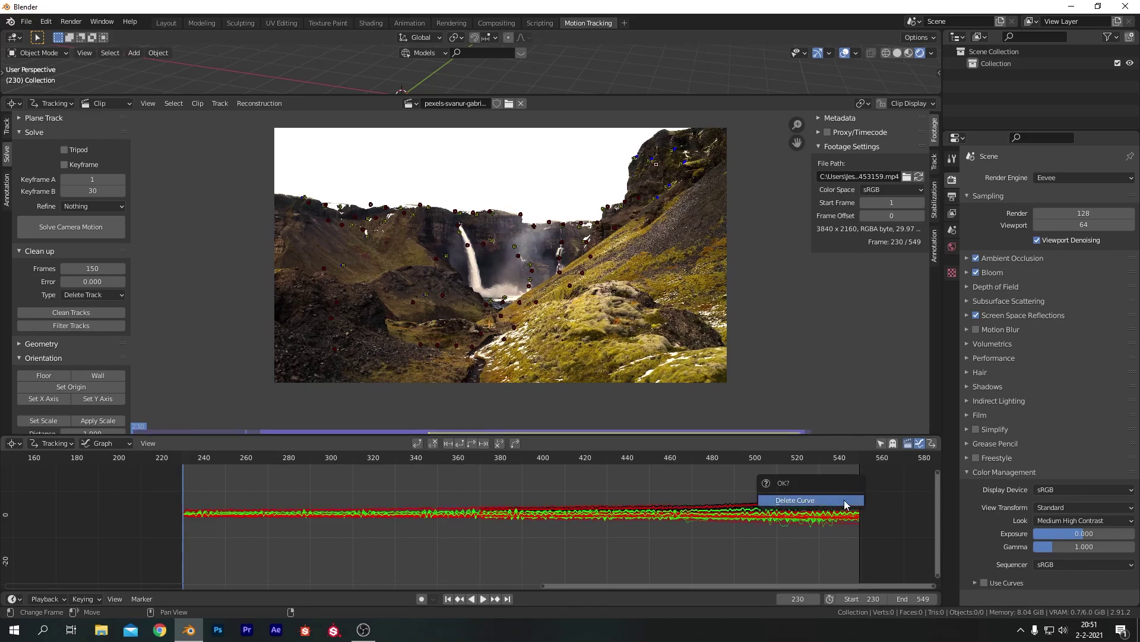
click(844, 501)
Set solve Keyframe A to 230 and Keyframe B to 300, and solve the camera motion.
drag(364, 466, 326, 461)
key(shift+Left)
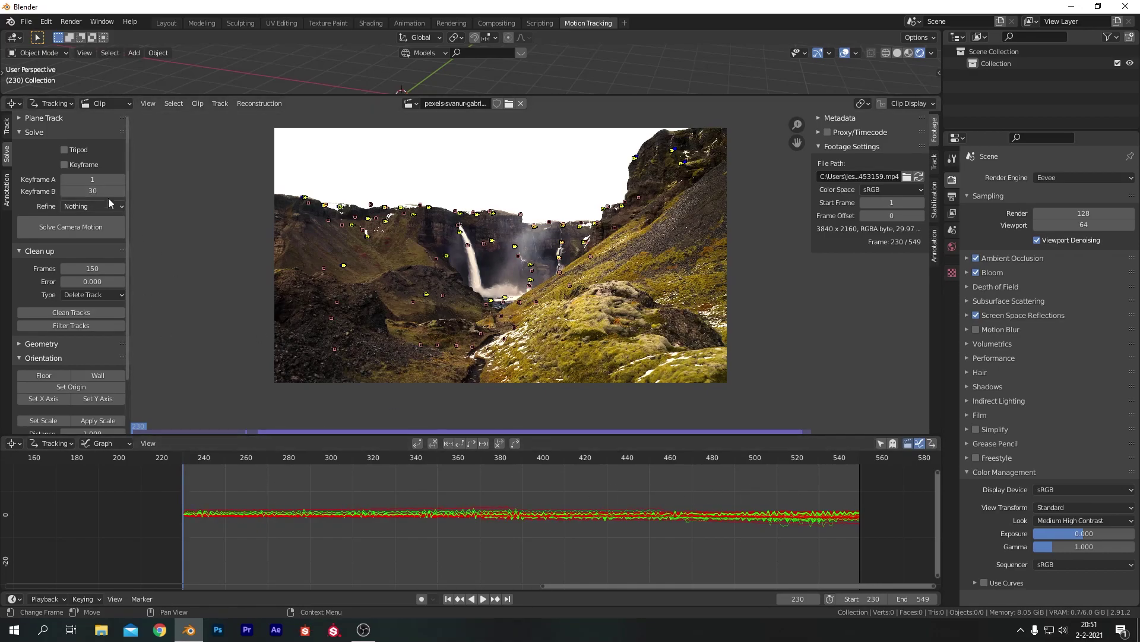
click(98, 180)
text(230)
click(99, 191)
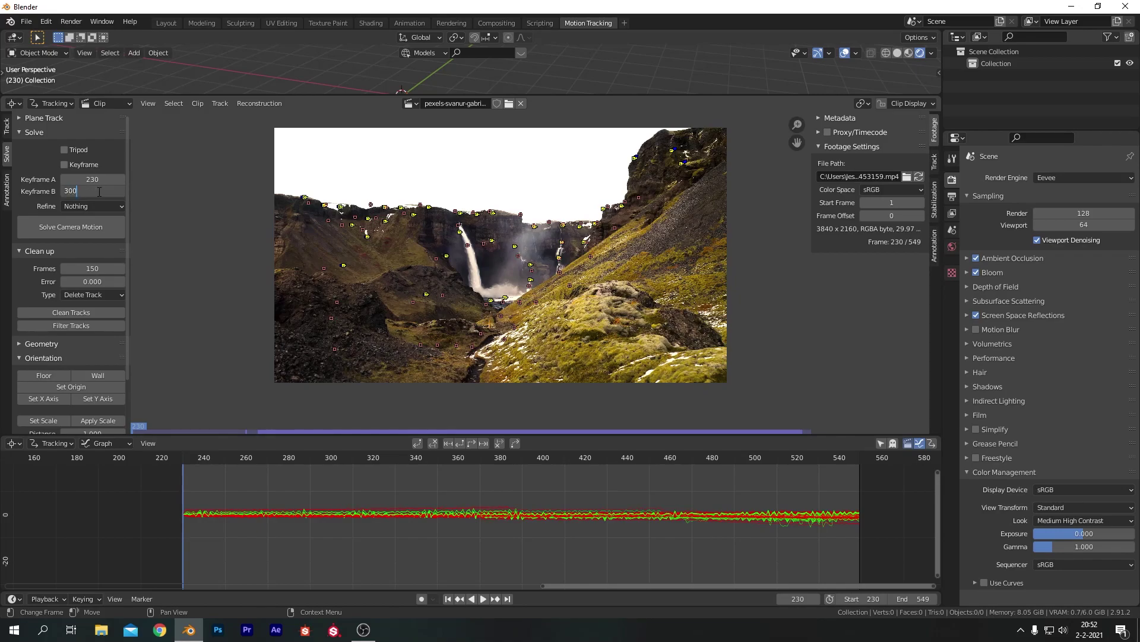
text(300)
key(Return)
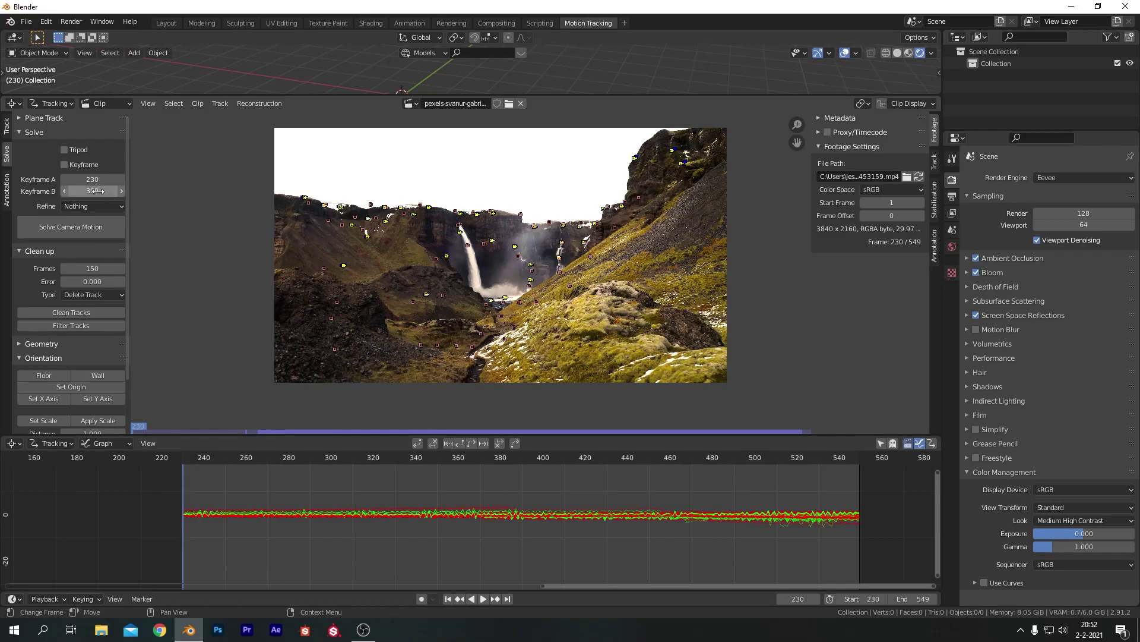
click(91, 226)
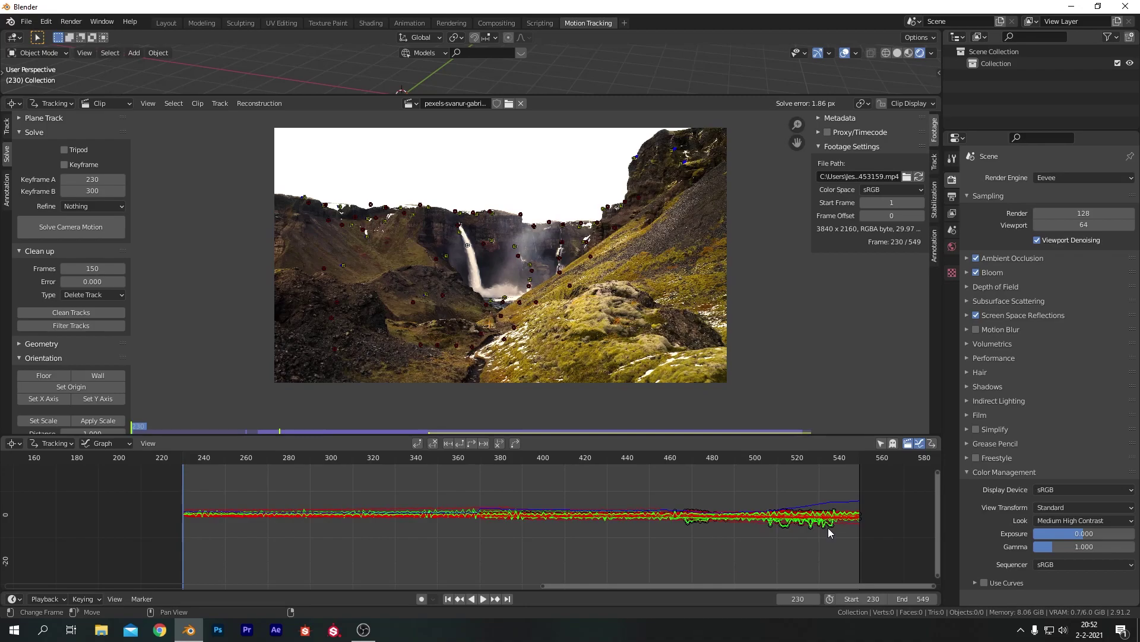
Delete the deviating track curves near the end of the clip and solve the camera motion again.
key(x)
click(829, 527)
key(x)
click(822, 523)
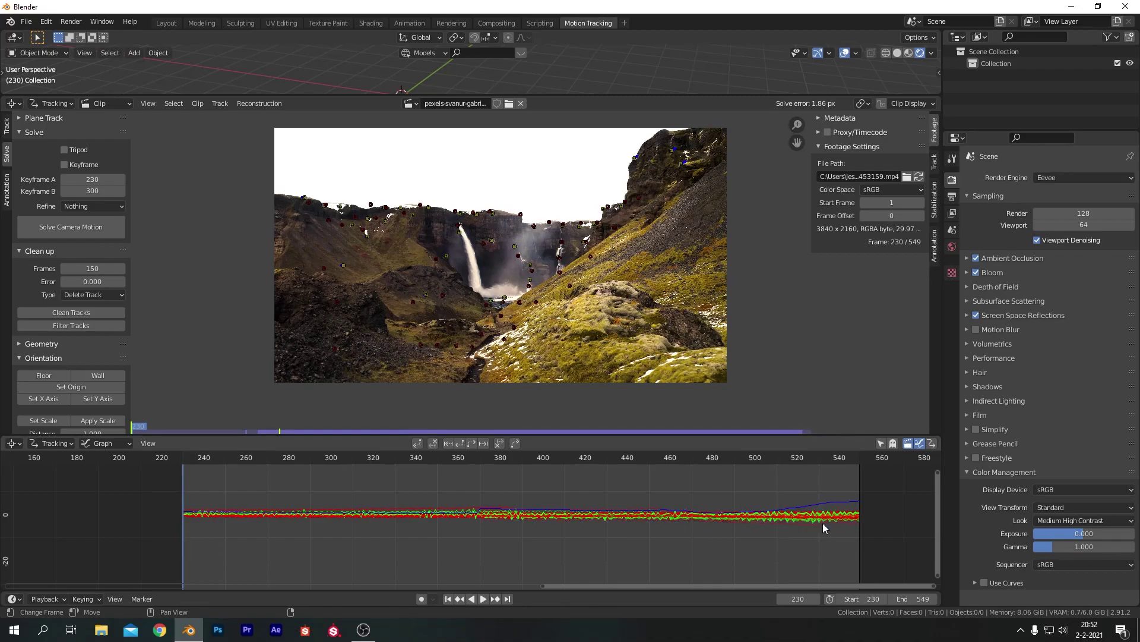
key(x)
click(823, 524)
key(x)
click(838, 524)
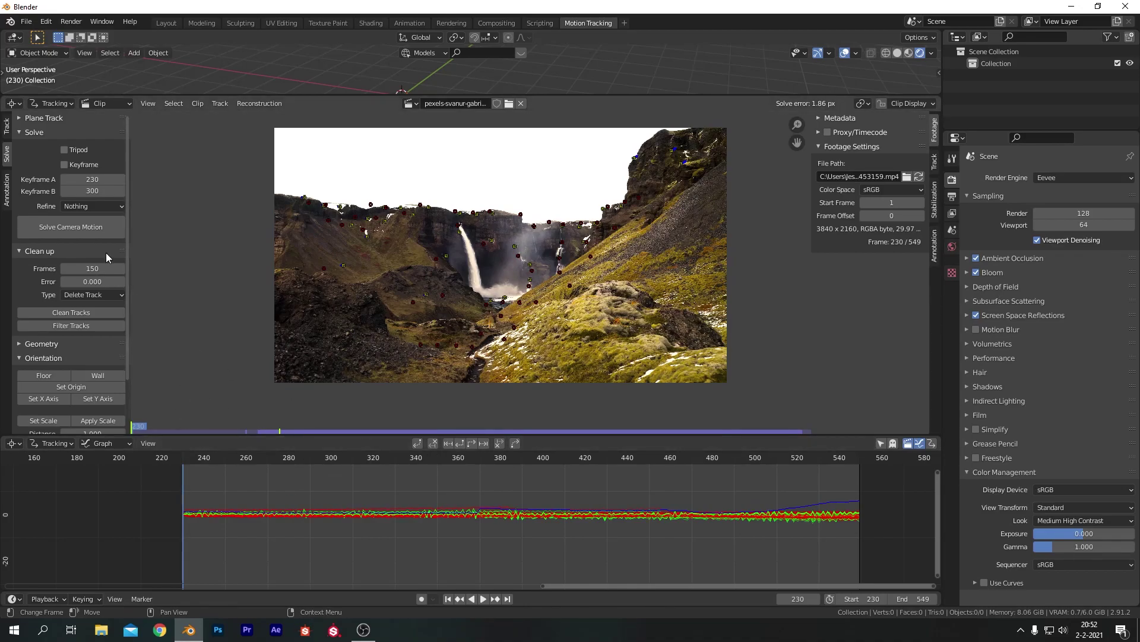
click(96, 226)
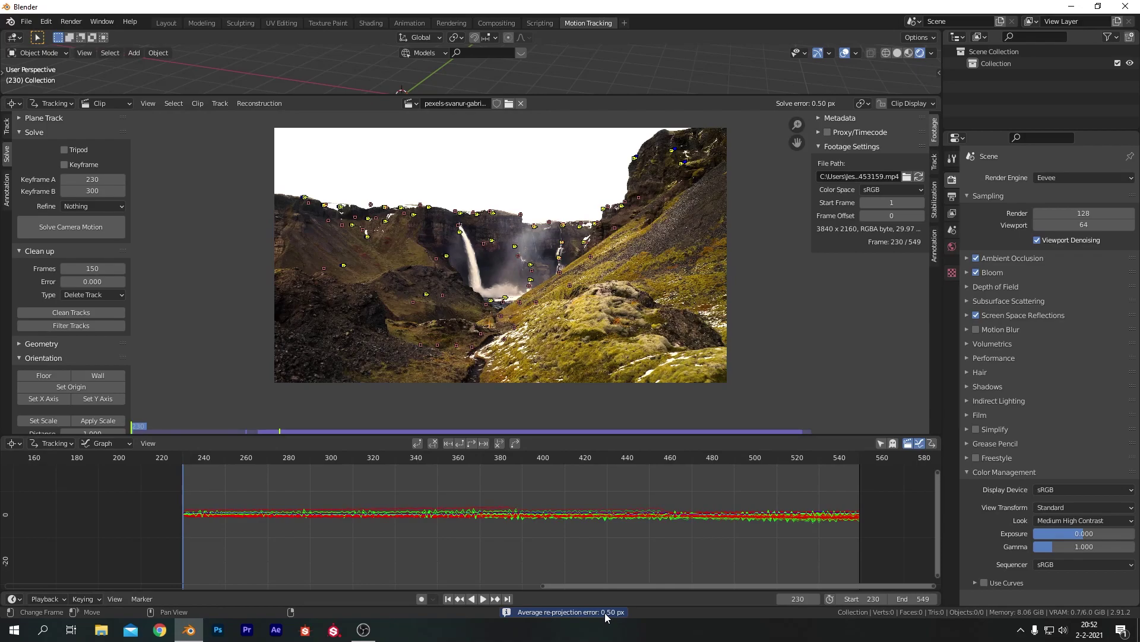
Set solve Keyframe B to 450 and re-solve the camera motion.
click(88, 190)
text(450)
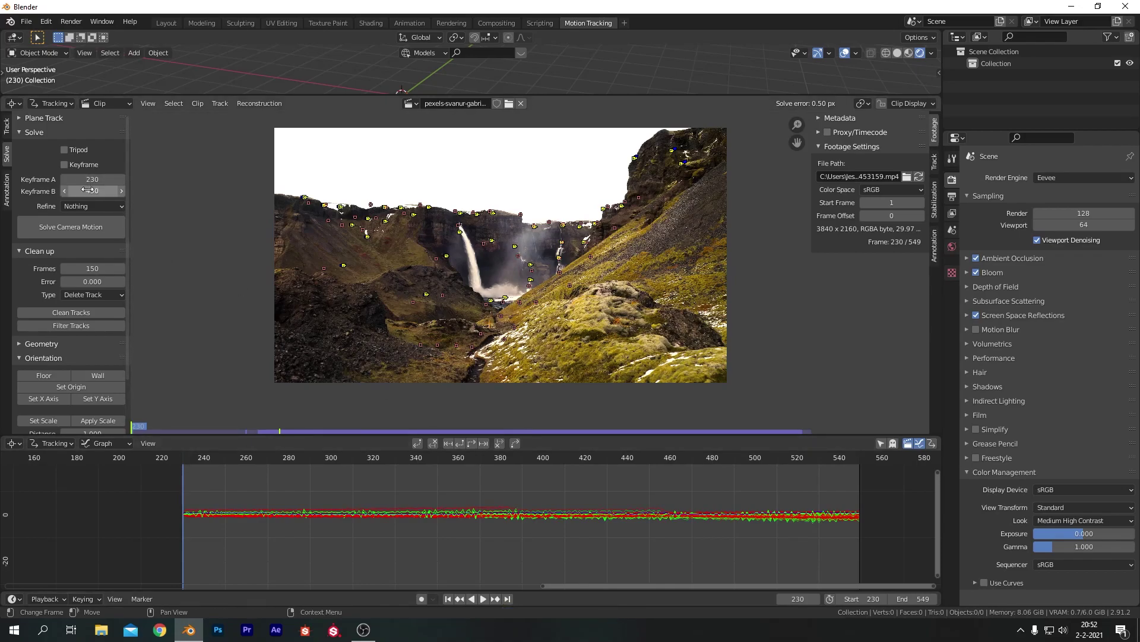
key(Return)
click(71, 226)
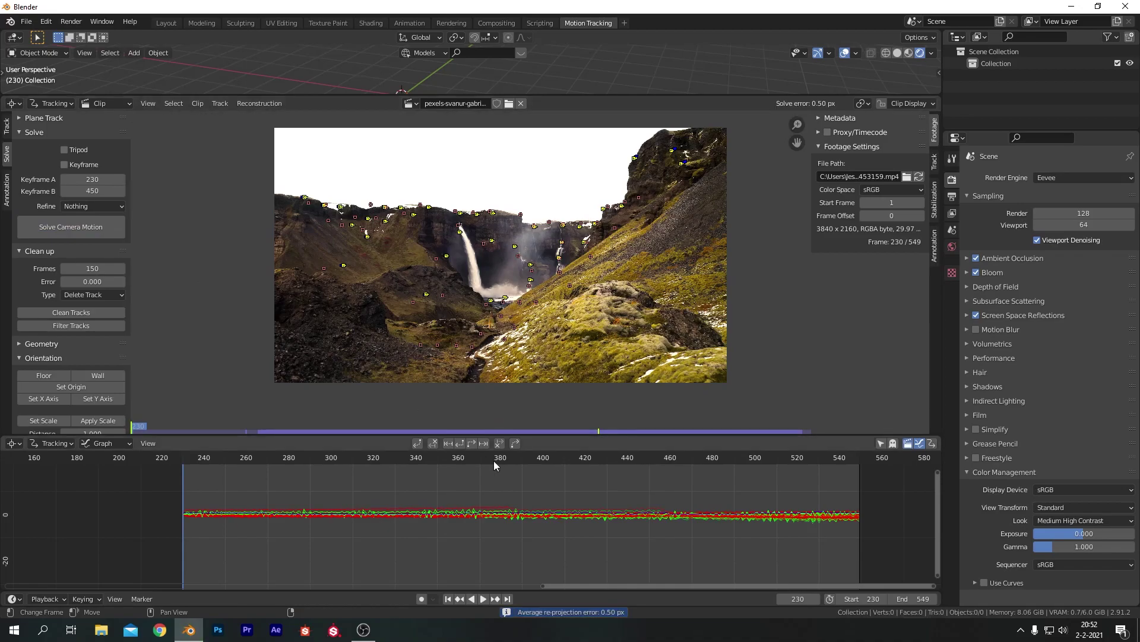
Delete the jittery curves at the edges of the bundle, select all tracks, and solve the camera motion once more.
click(819, 526)
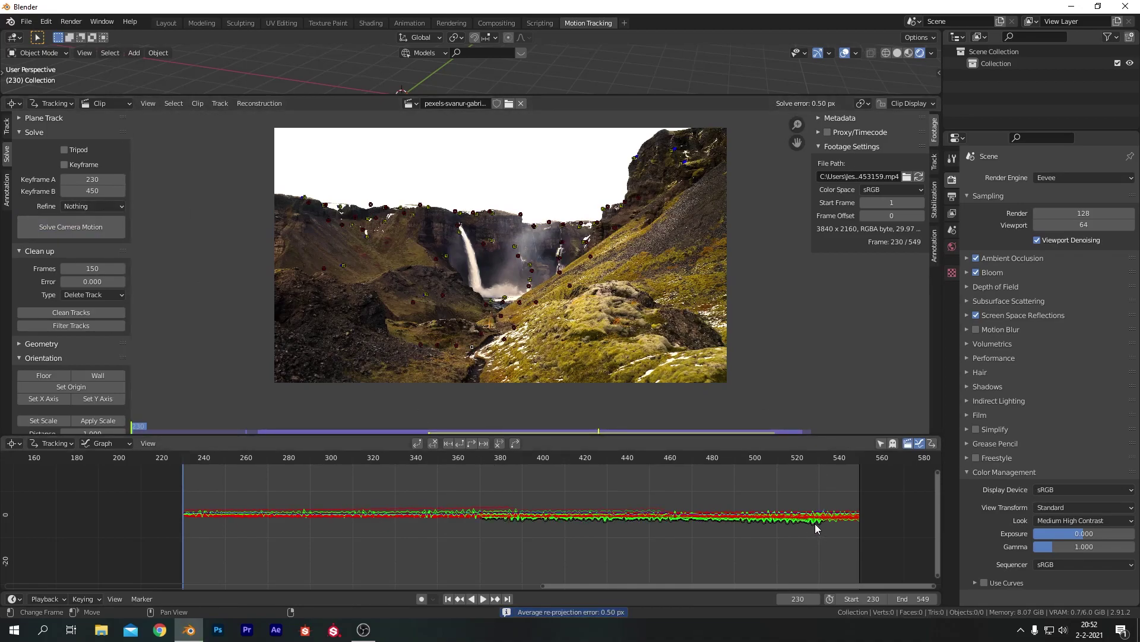
key(x)
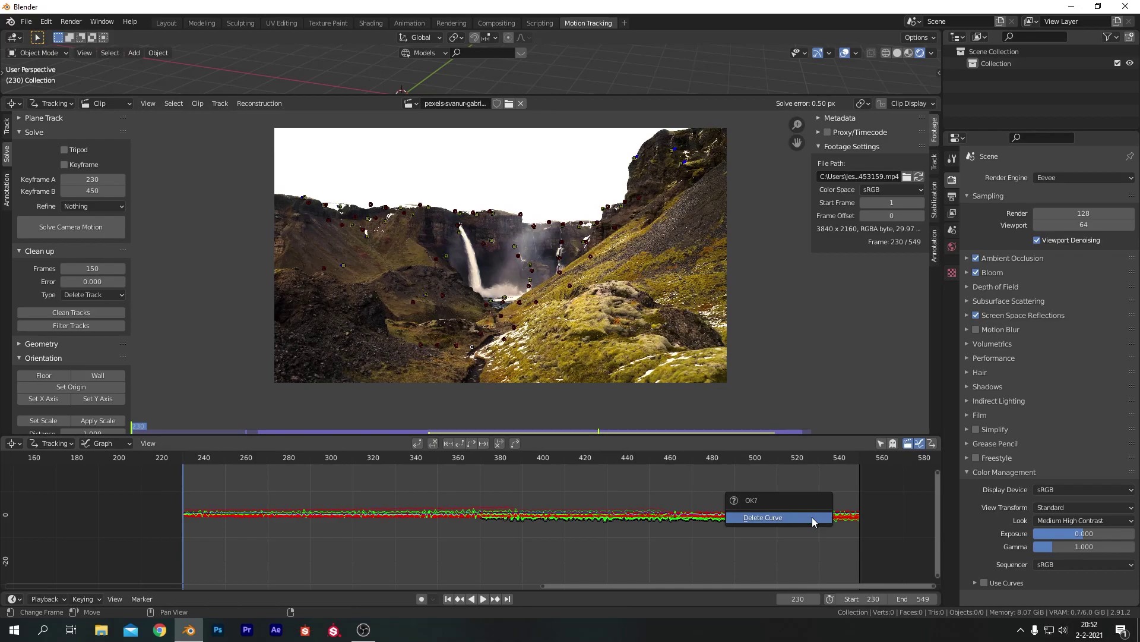
click(812, 517)
click(499, 506)
key(x)
click(500, 507)
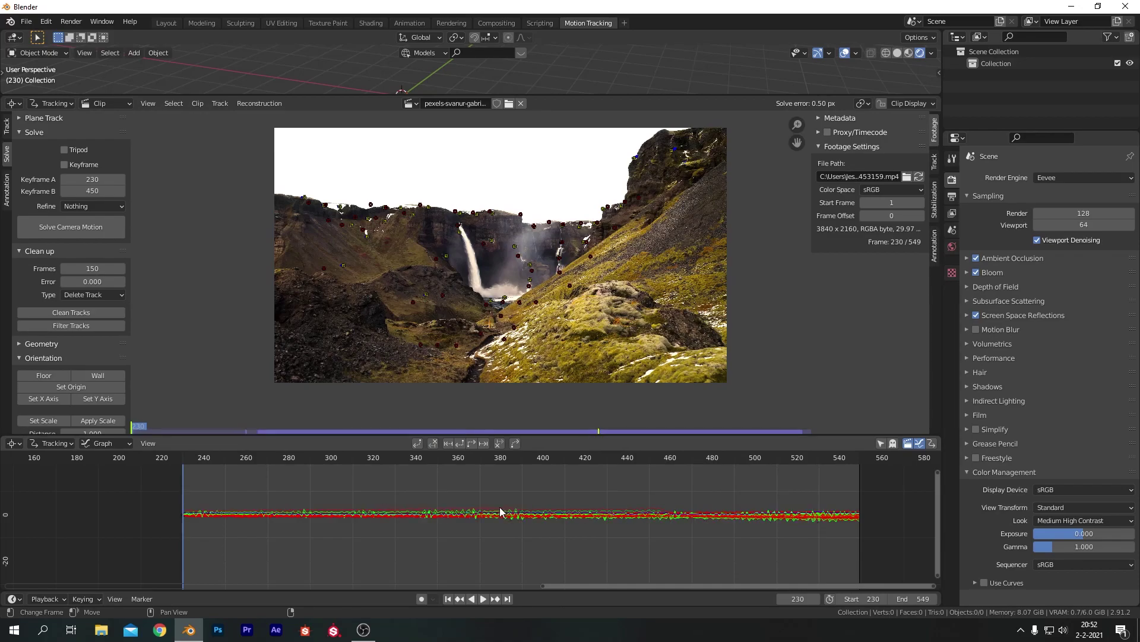
click(553, 510)
click(808, 518)
key(x)
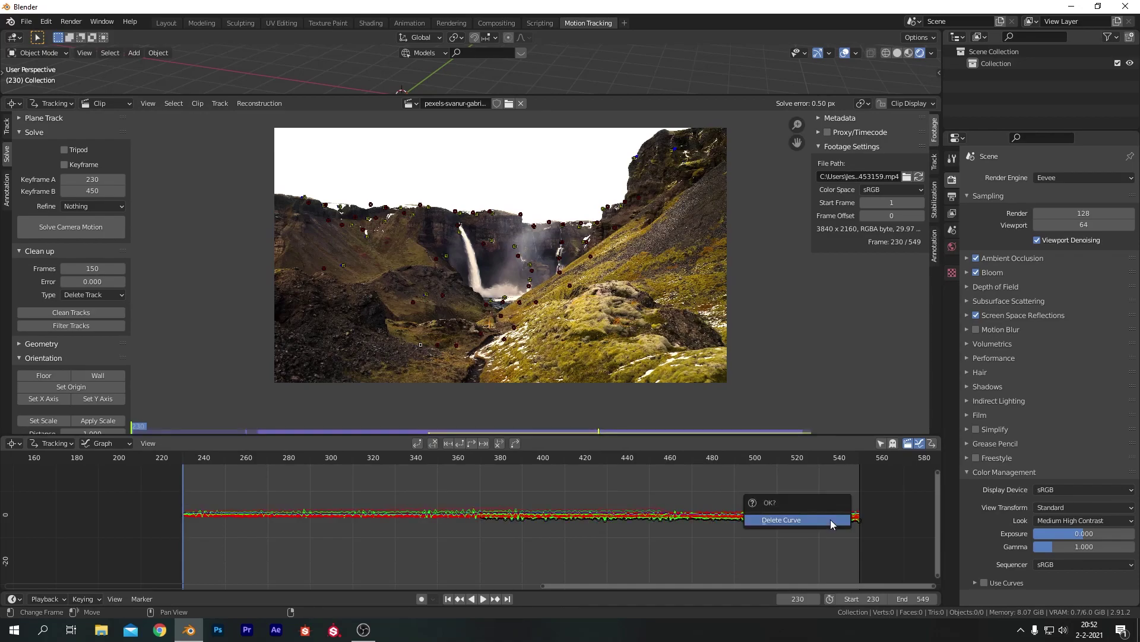
click(830, 519)
click(844, 521)
key(x)
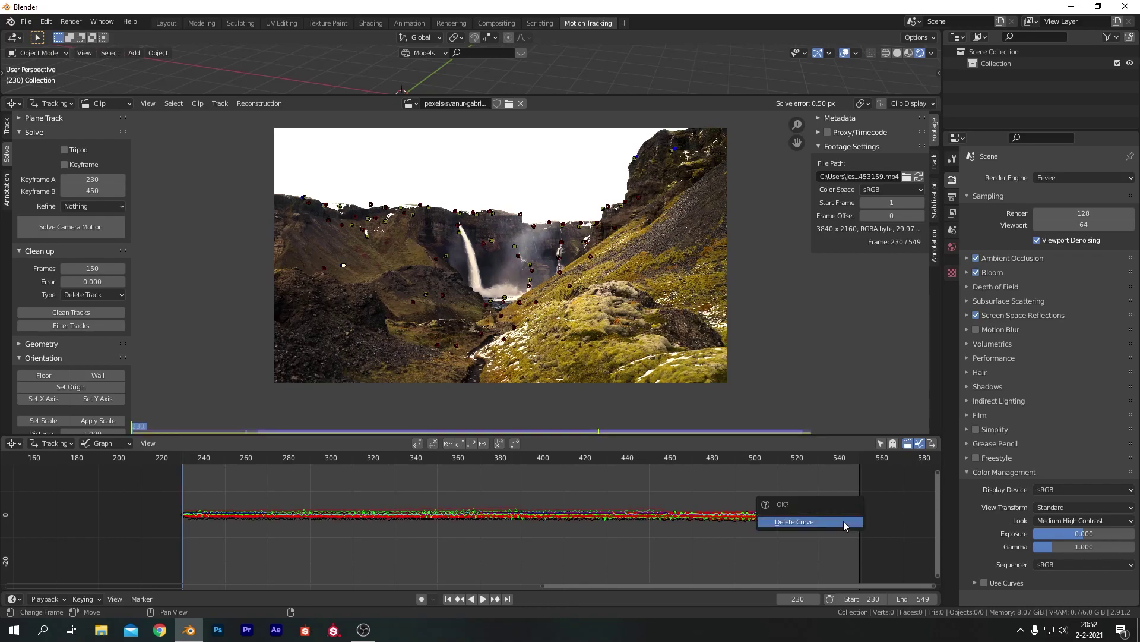
click(844, 522)
click(833, 519)
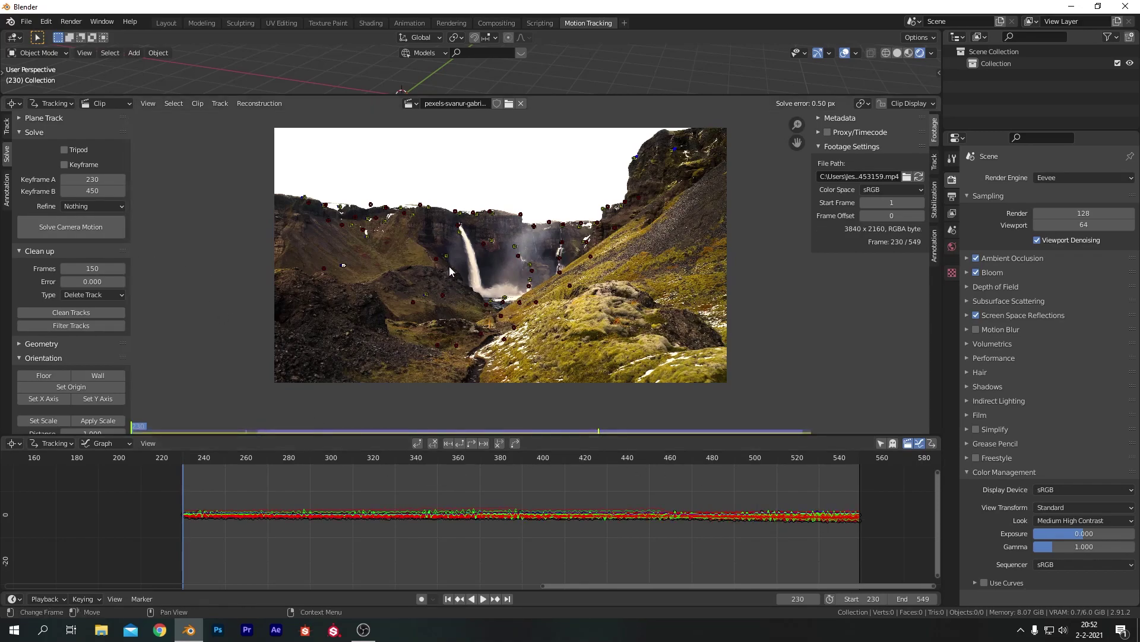
key(a)
click(77, 230)
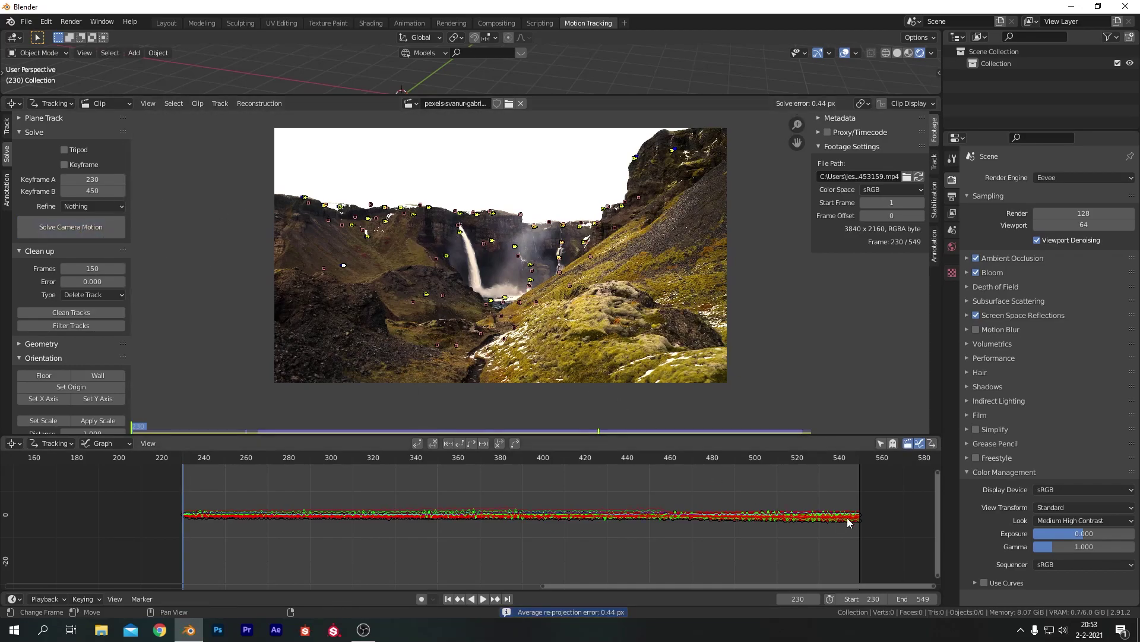
Delete the last protruding track curves in the middle and near the end of the frame range.
scroll(865, 536, up, 5)
middle_drag(842, 528, 600, 502)
click(502, 474)
key(x)
click(484, 474)
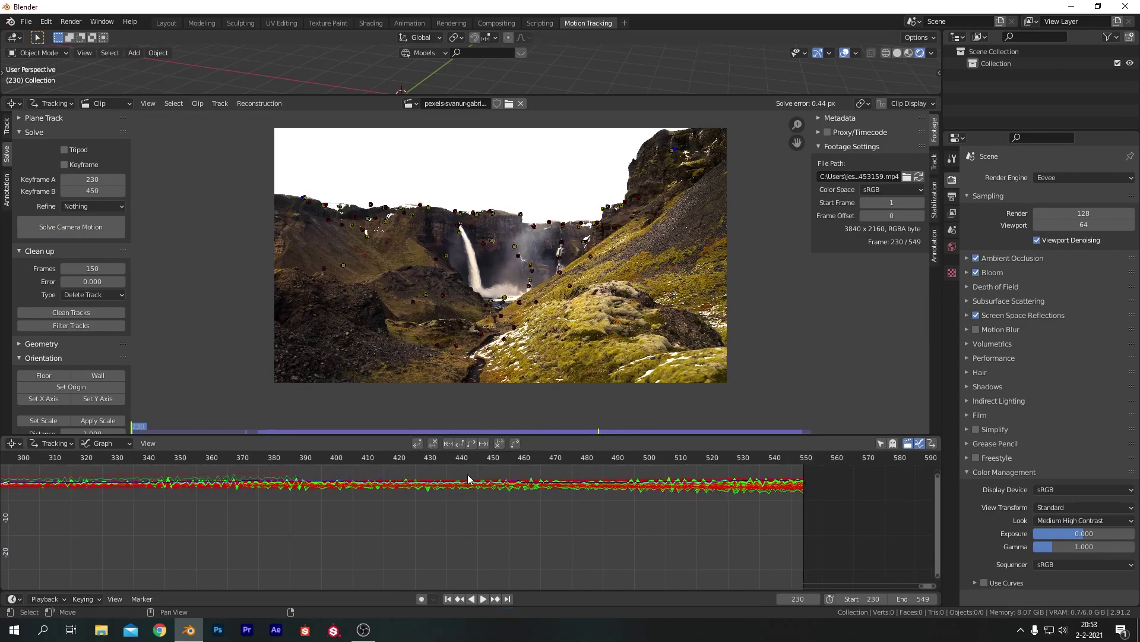
click(778, 492)
click(769, 492)
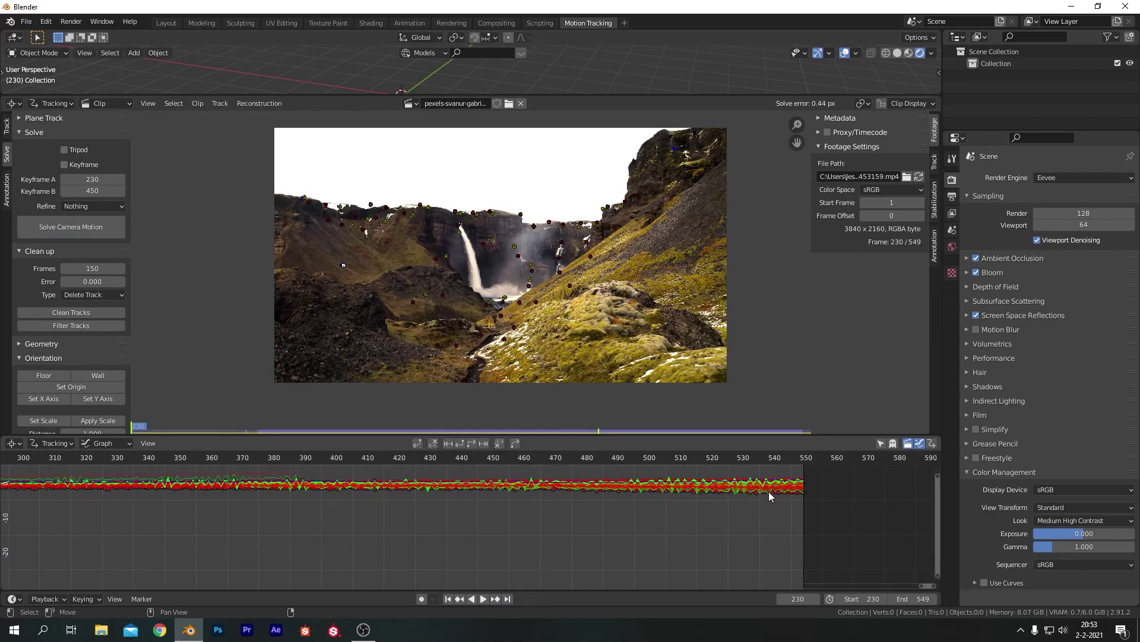
key(x)
click(754, 495)
scroll(594, 481, down, 1)
click(312, 484)
key(x)
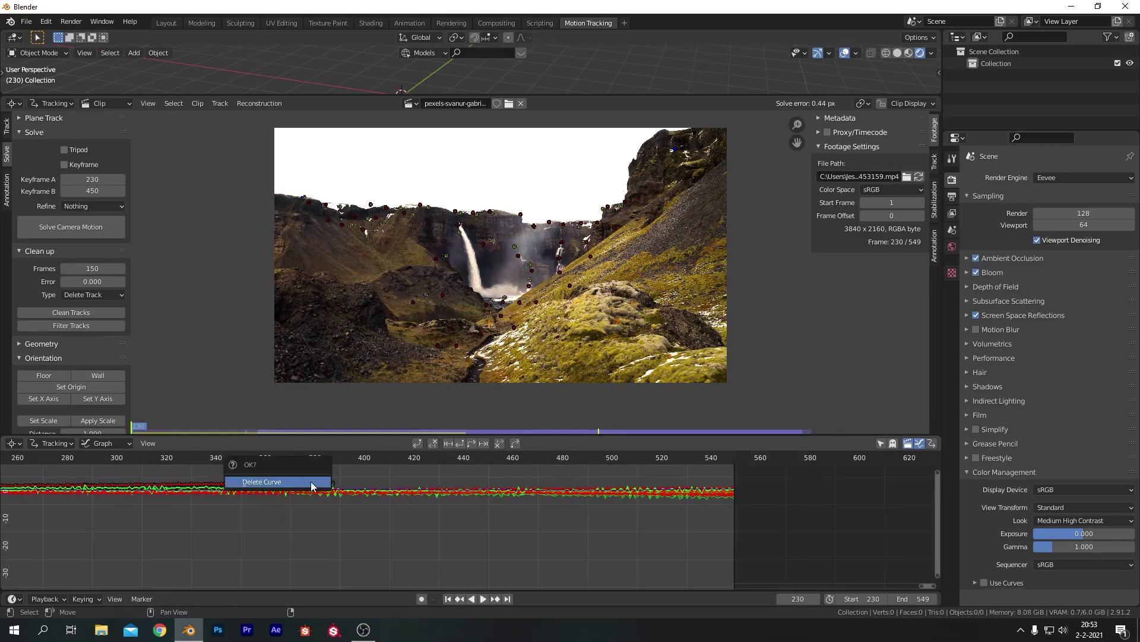
click(313, 483)
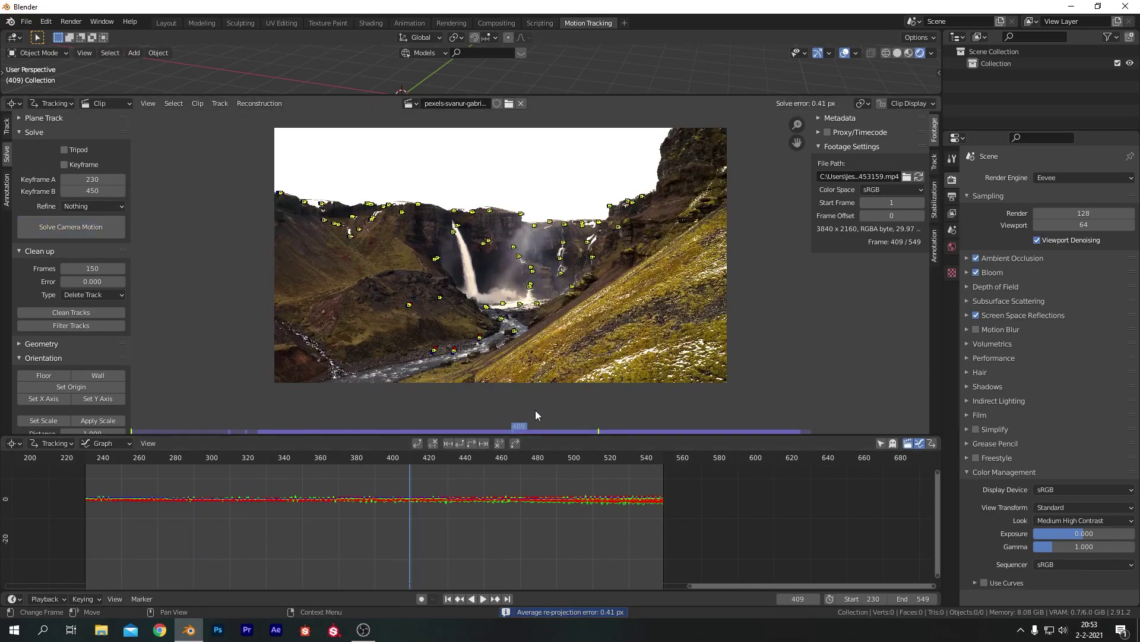
Solve the camera motion again and split the clip editor to add a 3D Viewport beside it.
click(65, 226)
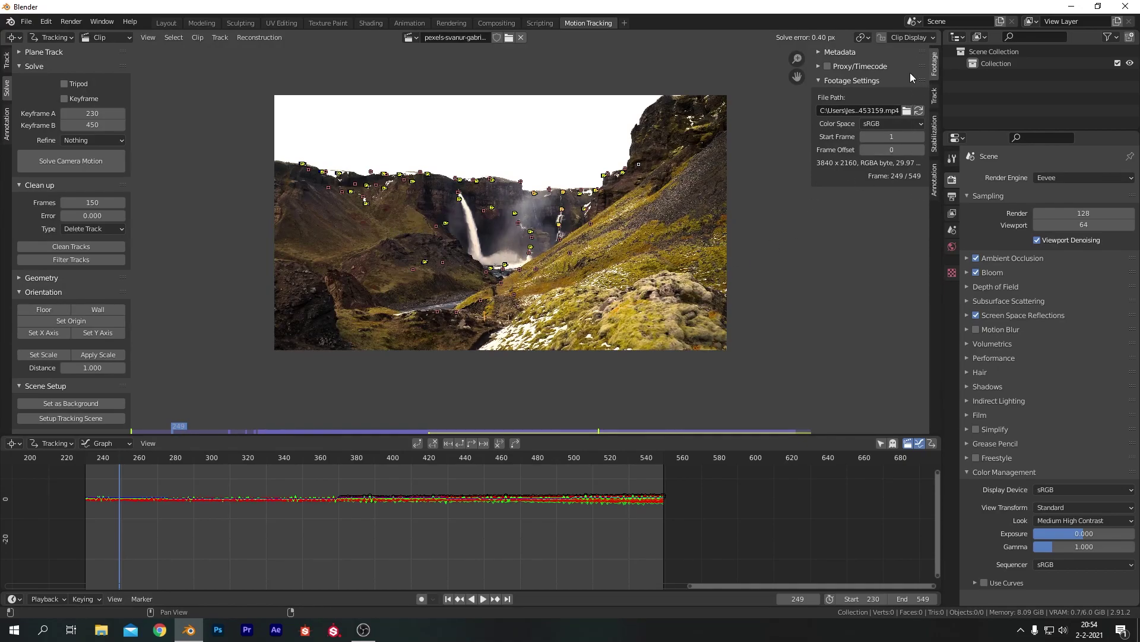
key(n)
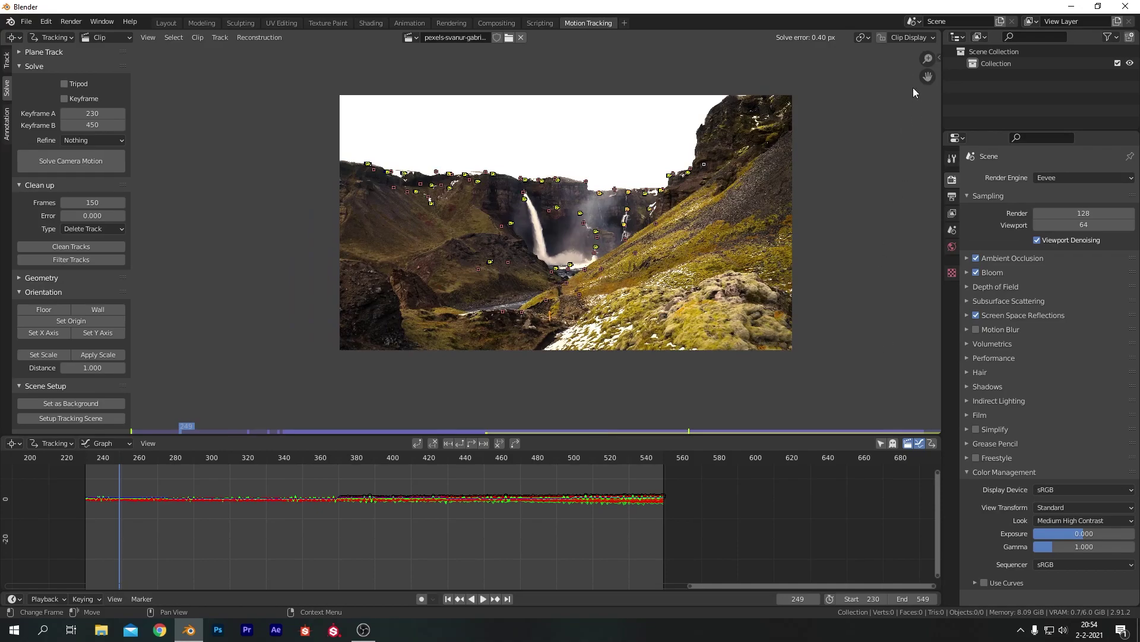
drag(941, 31, 517, 110)
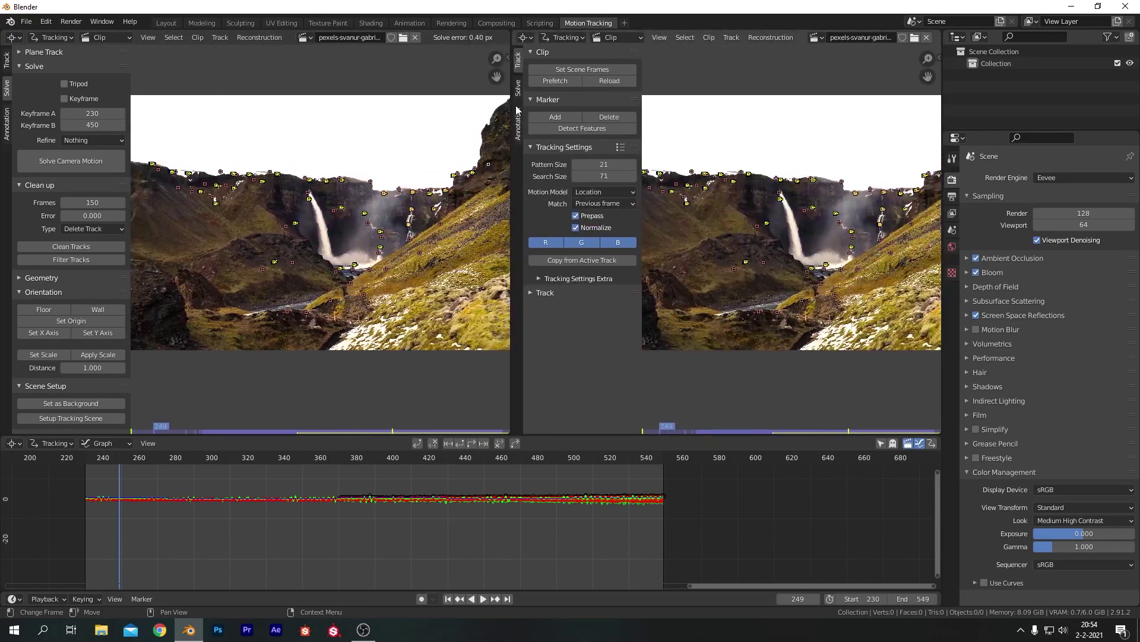
key(n)
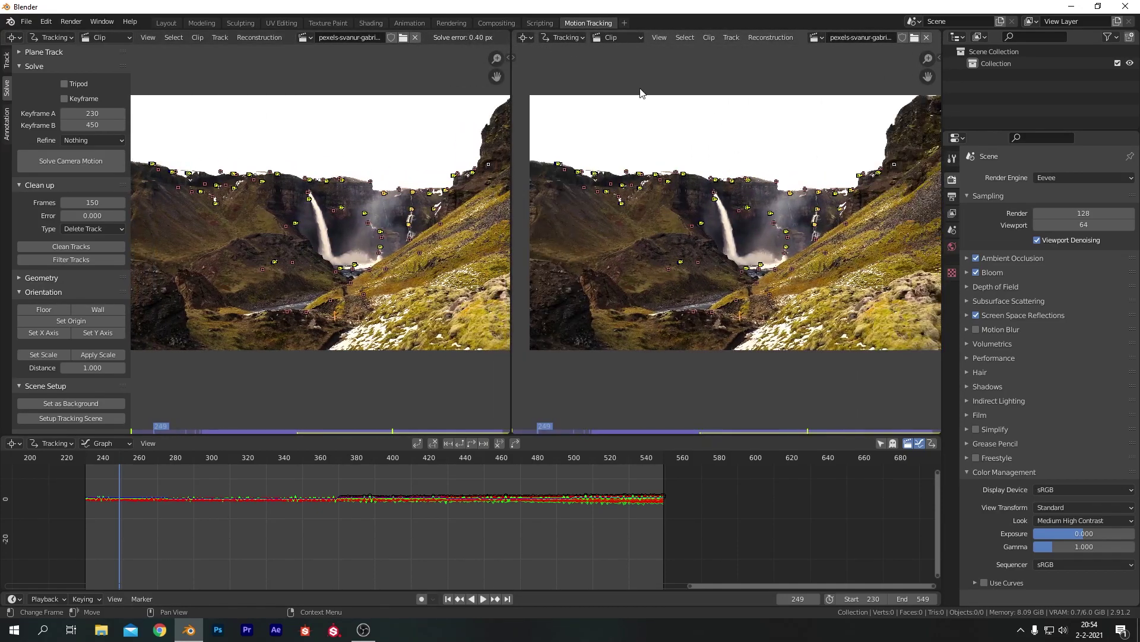
click(530, 39)
click(552, 71)
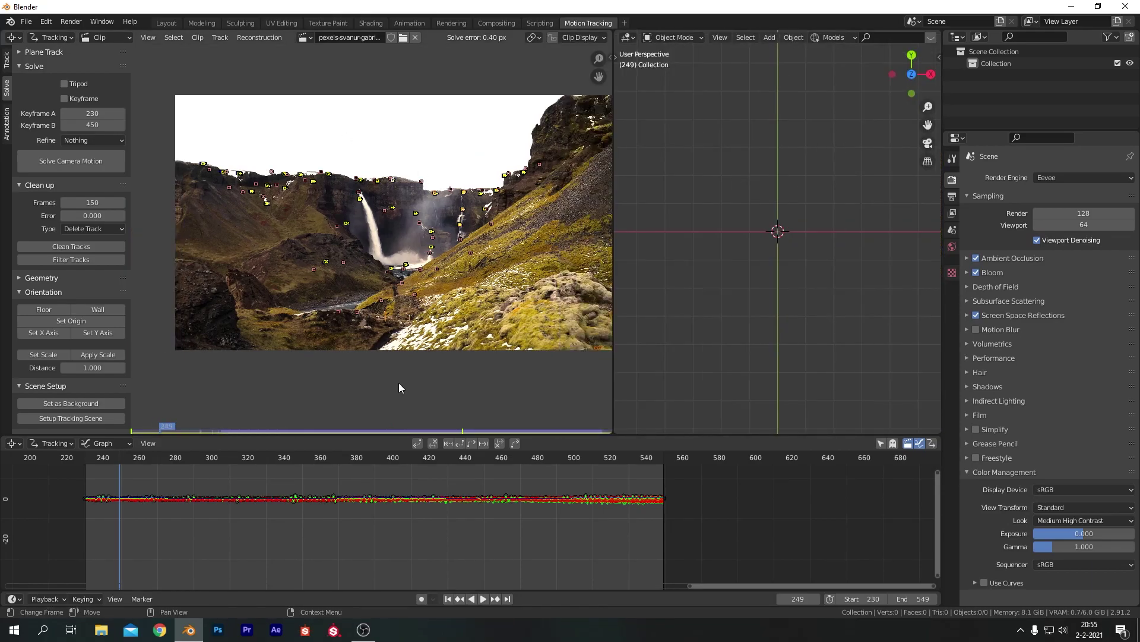
Set up the tracking scene from the solved clip and look through its camera in the 3D Viewport.
click(74, 419)
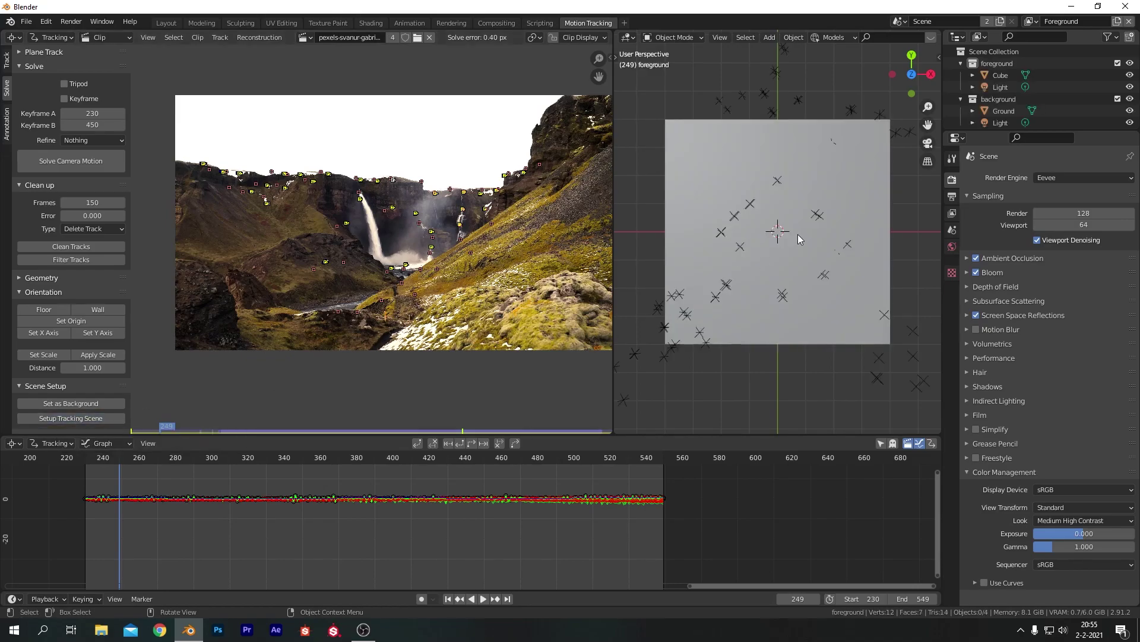
middle_drag(797, 234, 797, 234)
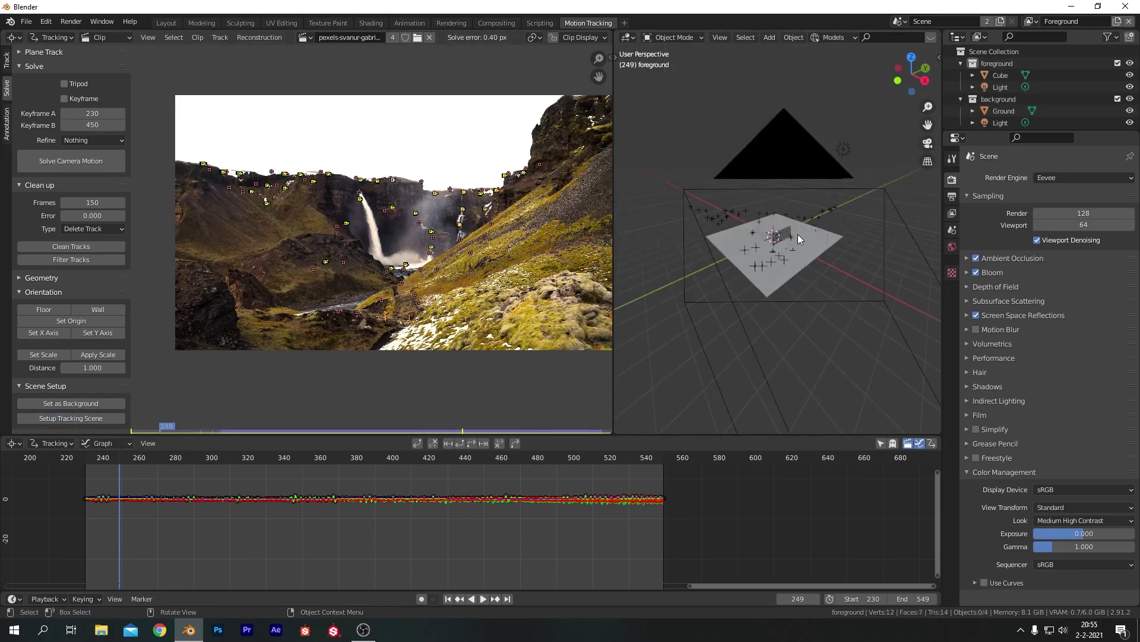
key(KP_0)
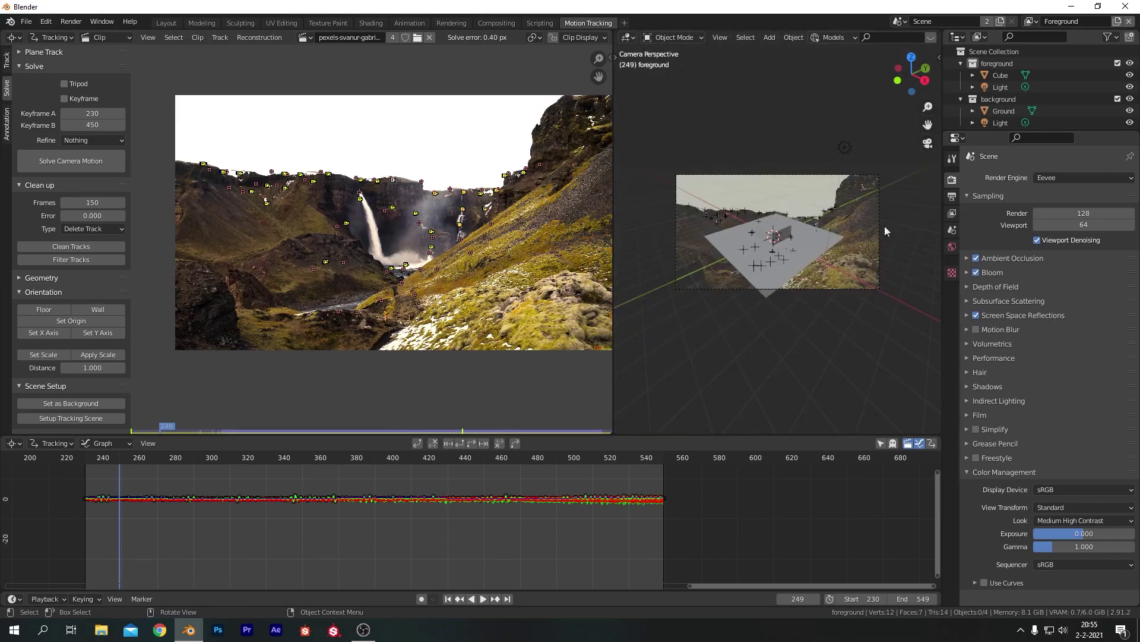
key(Home)
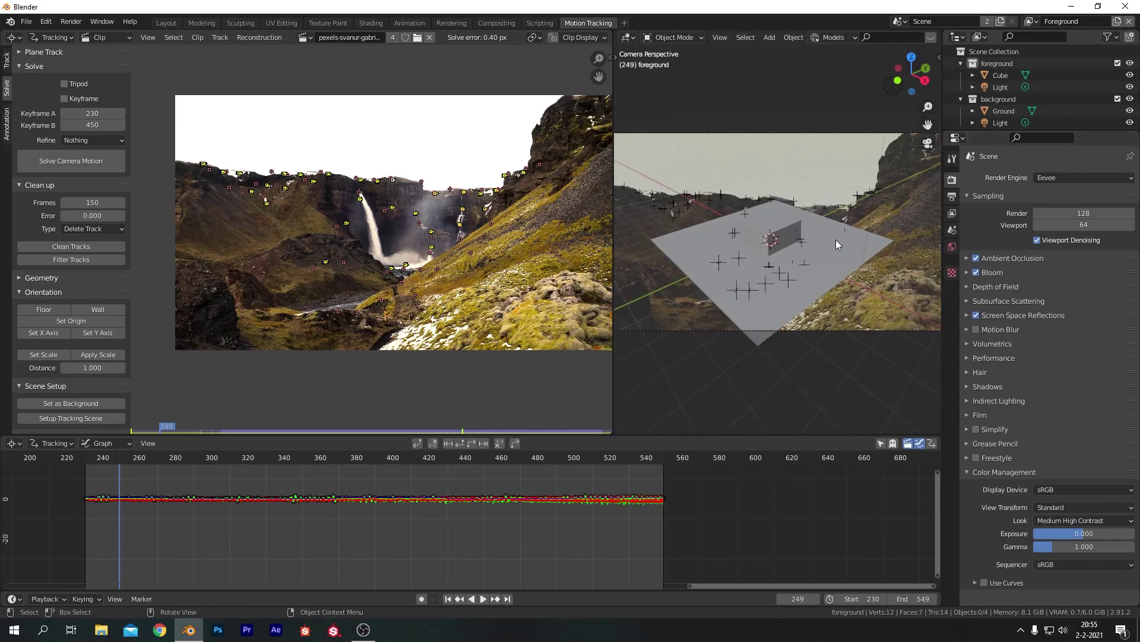
Delete the ground plane from the tracking scene.
click(836, 240)
key(x)
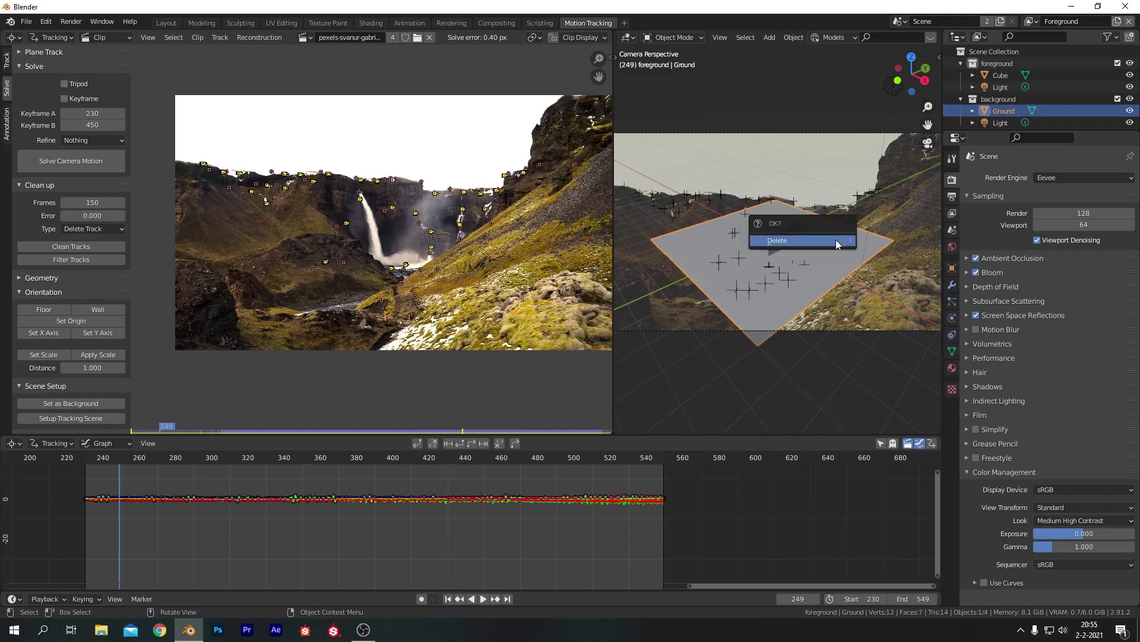
click(836, 240)
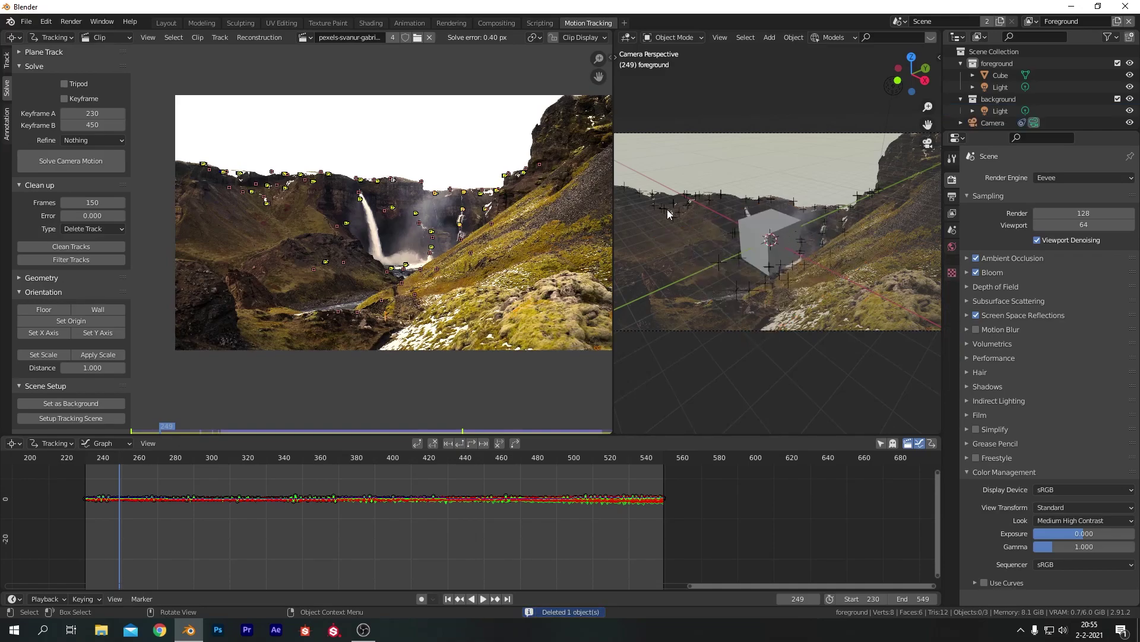
click(1003, 414)
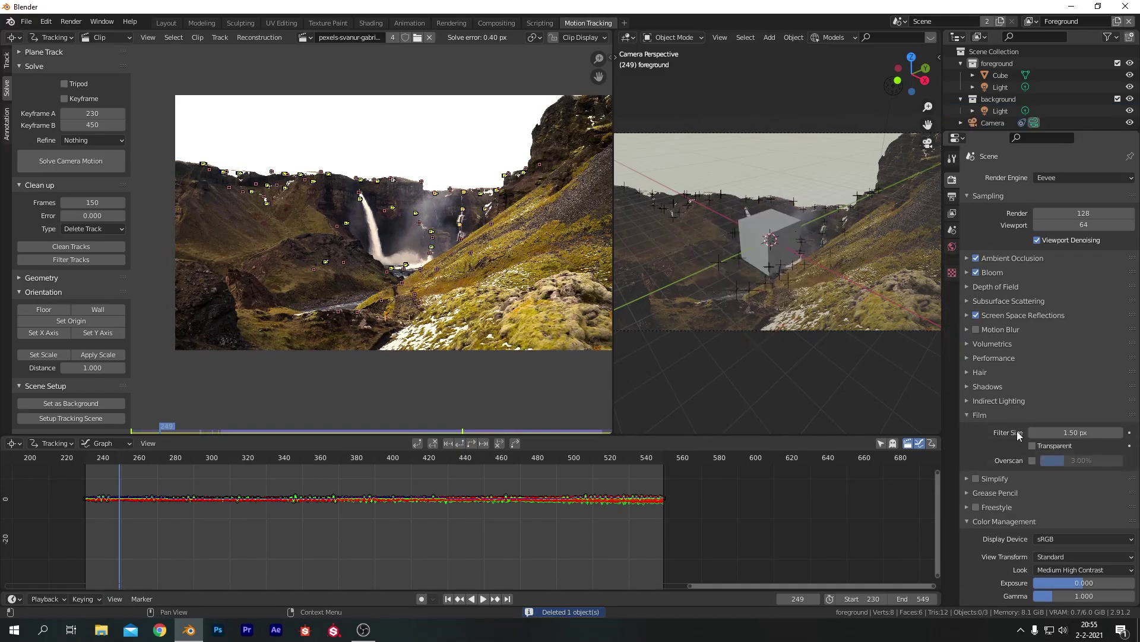
click(967, 415)
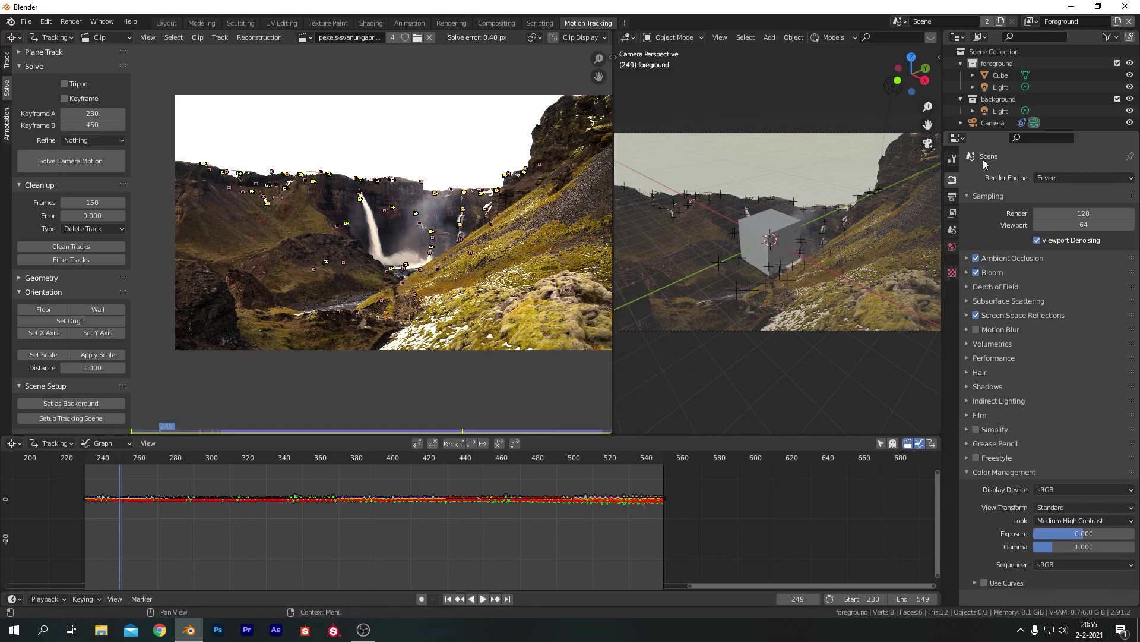
Delete both lights and the background collection from the scene.
click(995, 110)
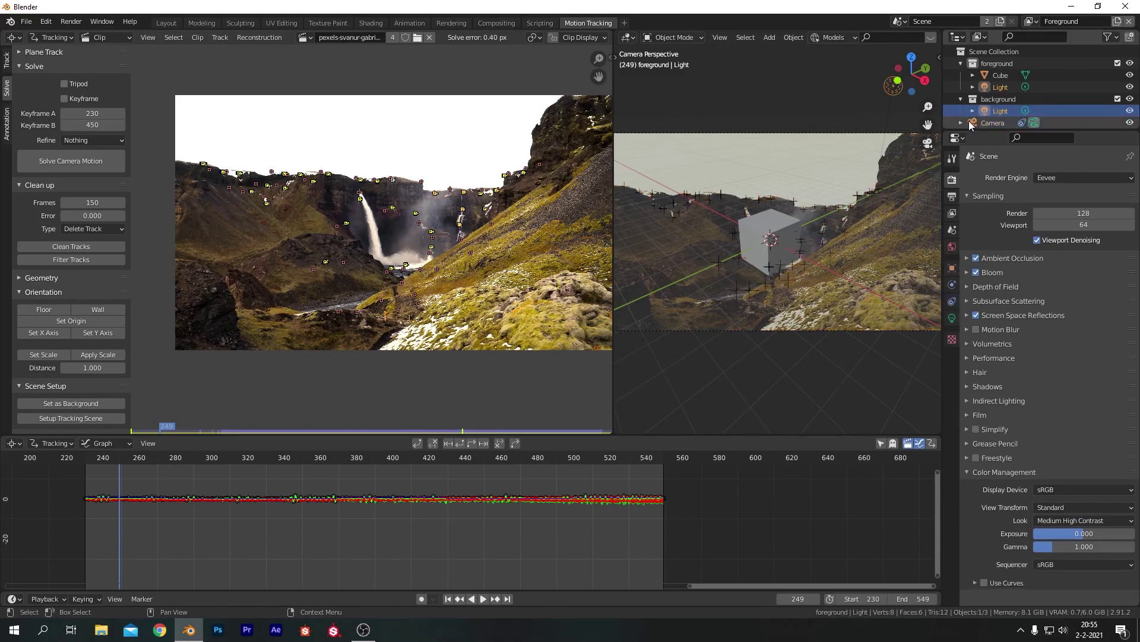
key(Delete)
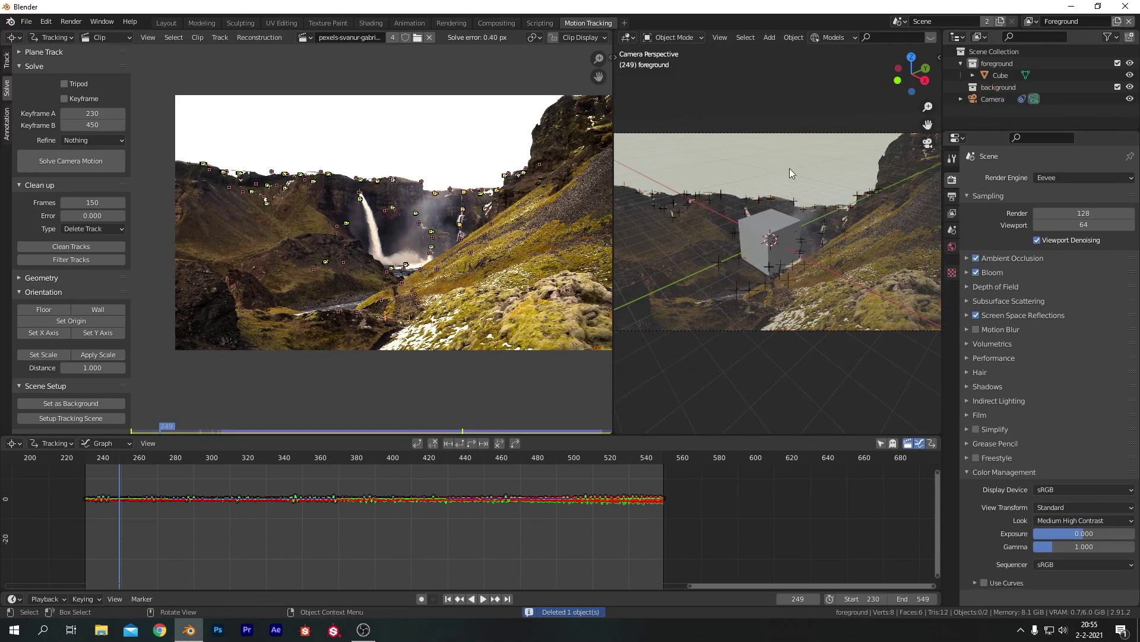
right_click(980, 88)
click(971, 110)
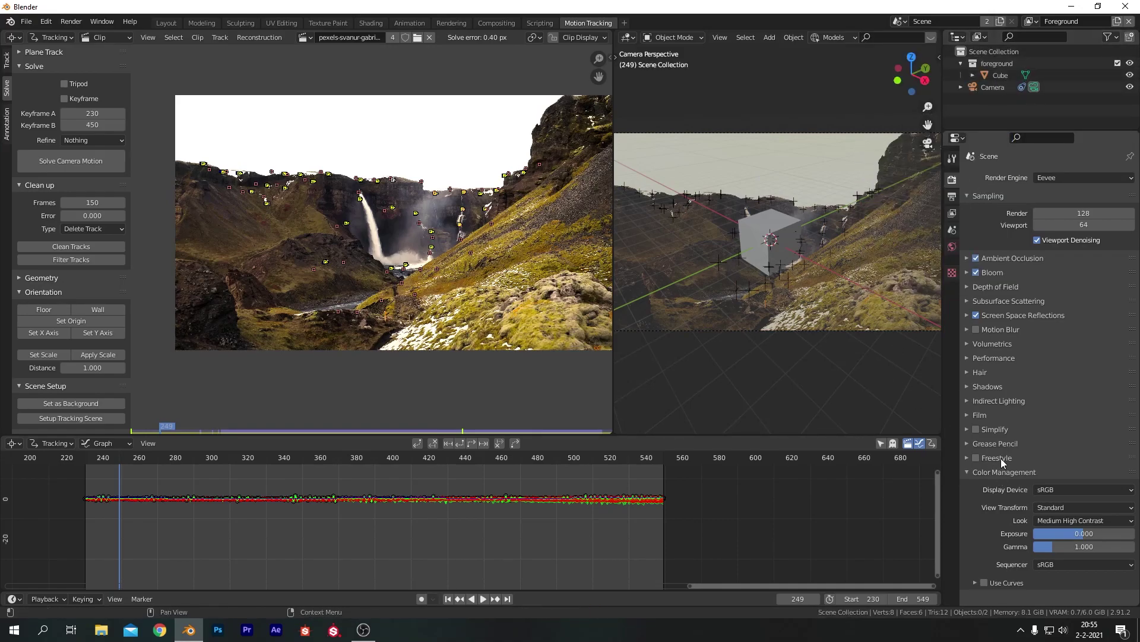
Set the opacity of the camera's background movie clip to 1.000 and deselect the camera.
click(977, 92)
click(954, 319)
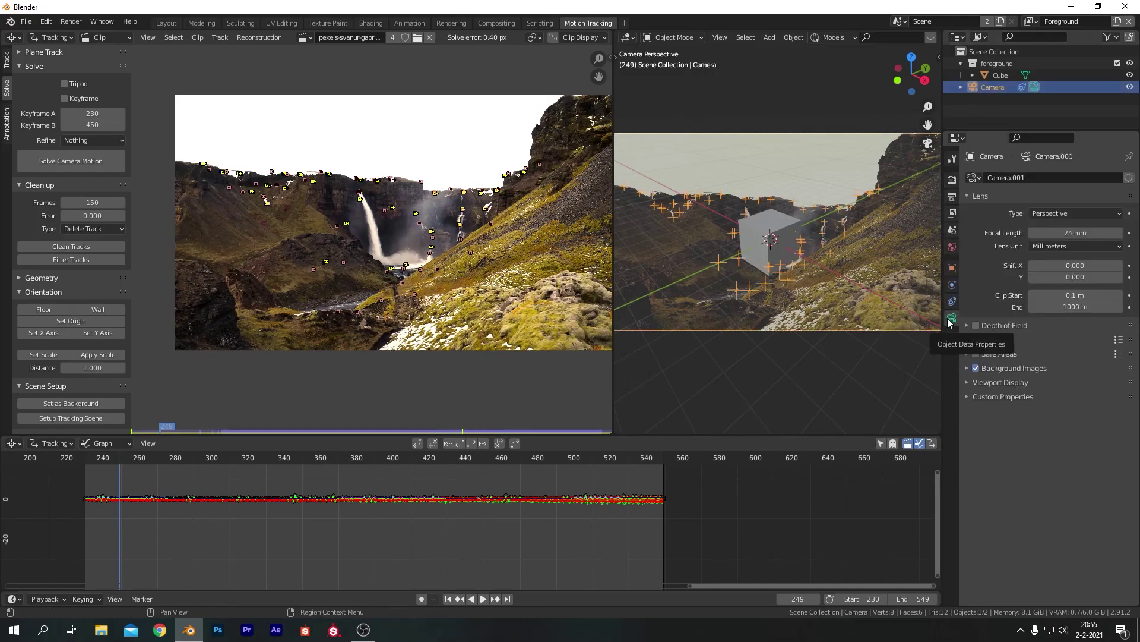
click(967, 368)
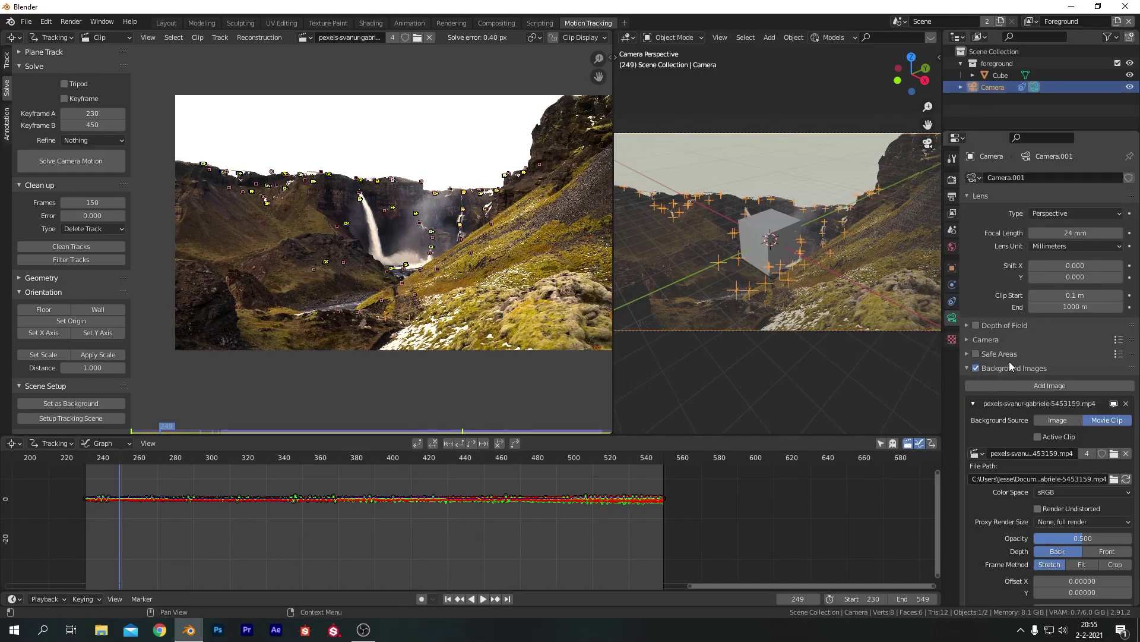
scroll(1053, 454, down, 2)
scroll(1054, 454, down, 1)
drag(1071, 468, 1122, 468)
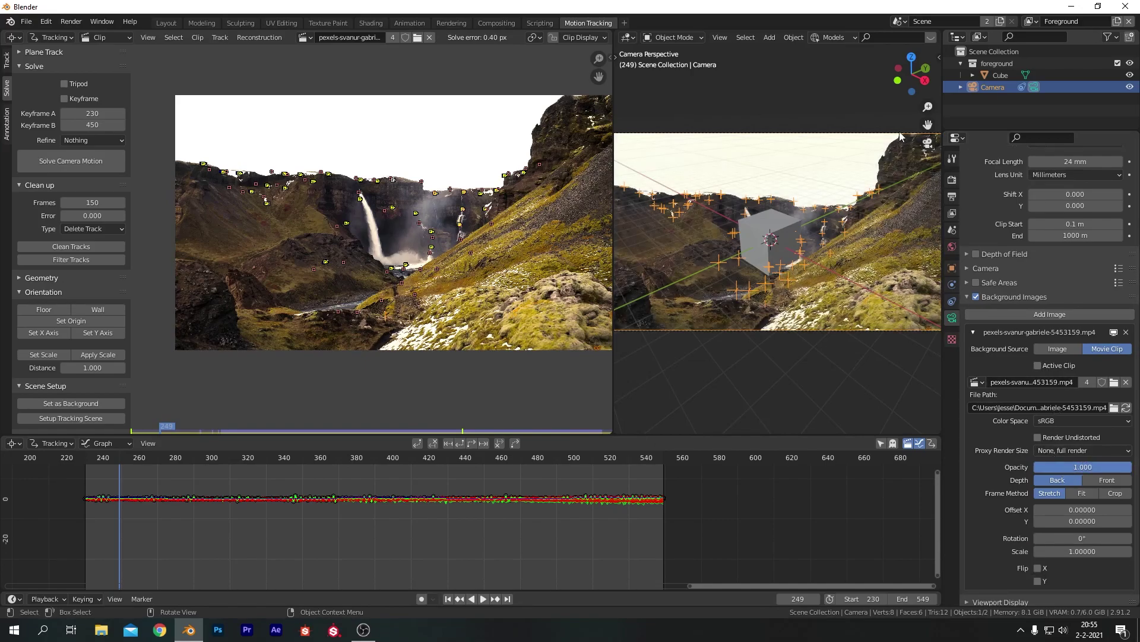
click(899, 160)
Try setting the floor plane from different tracks along the cliff's rim and face.
click(392, 164)
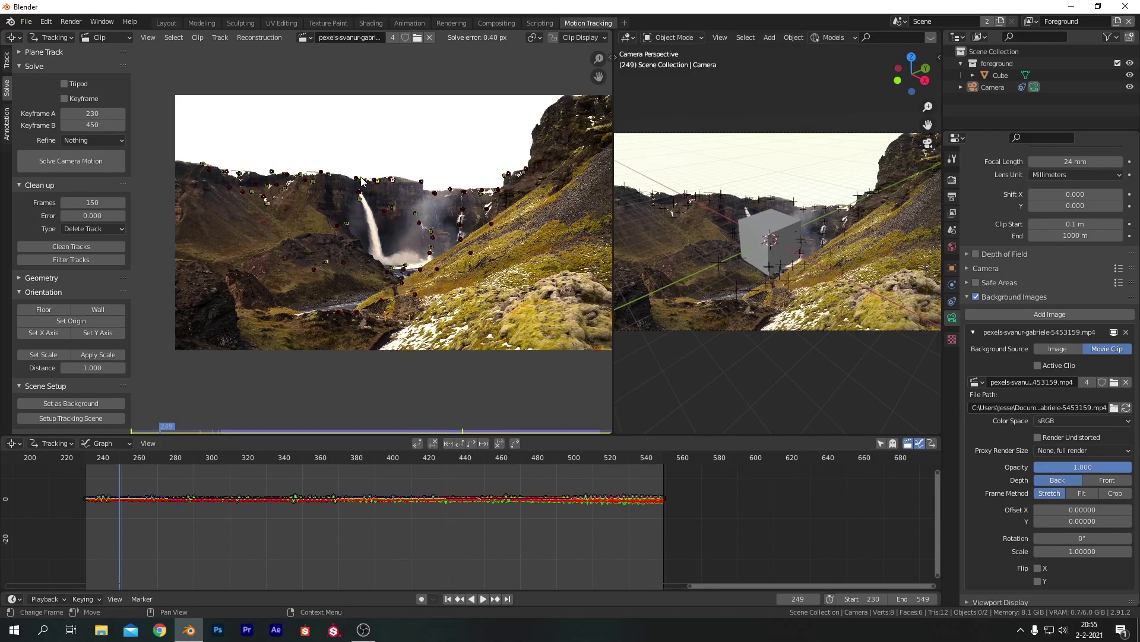
click(38, 309)
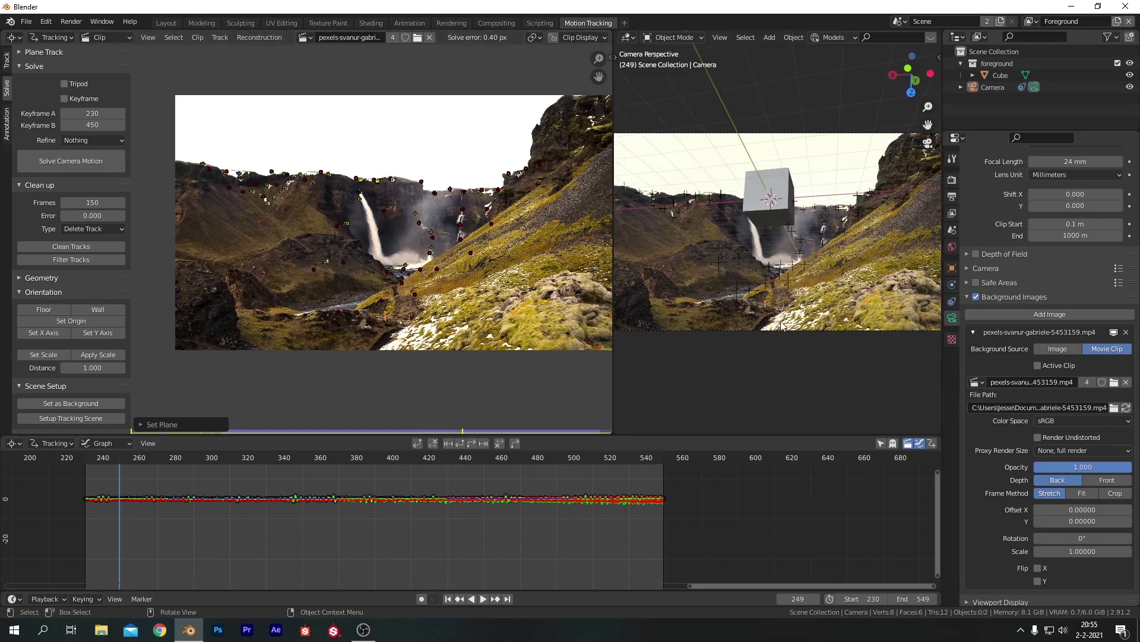
scroll(371, 239, up, 3)
click(44, 310)
click(384, 122)
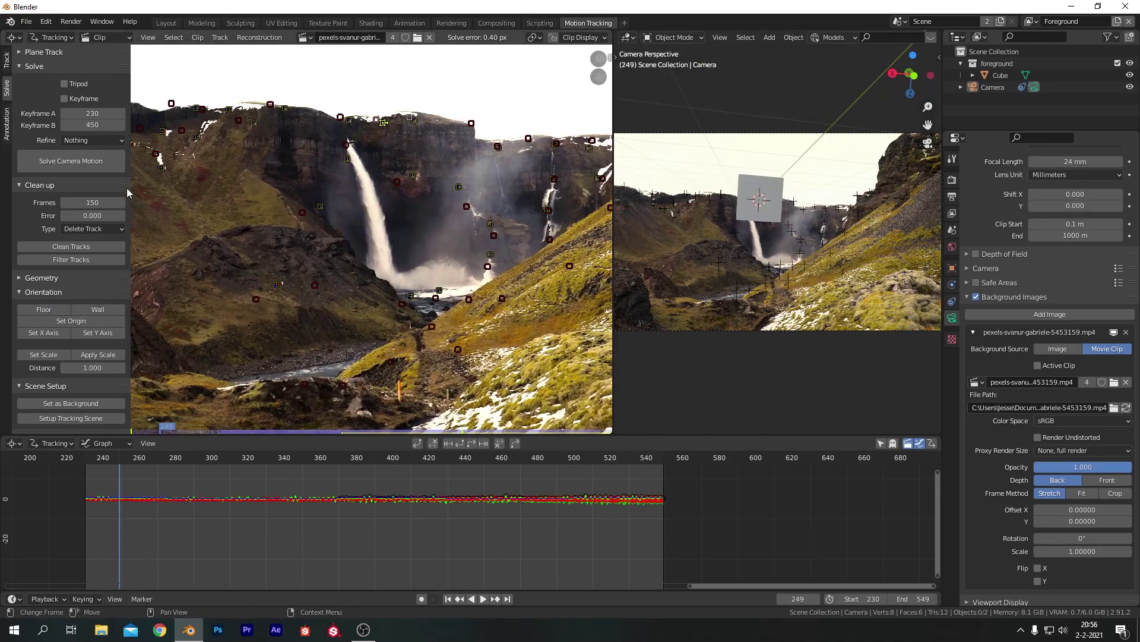
click(57, 310)
click(459, 186)
click(57, 310)
Orient the scene with a wall plane from cliff tracks and a floor plane from tracks near the waterfall's base.
click(528, 138)
shift+click(498, 146)
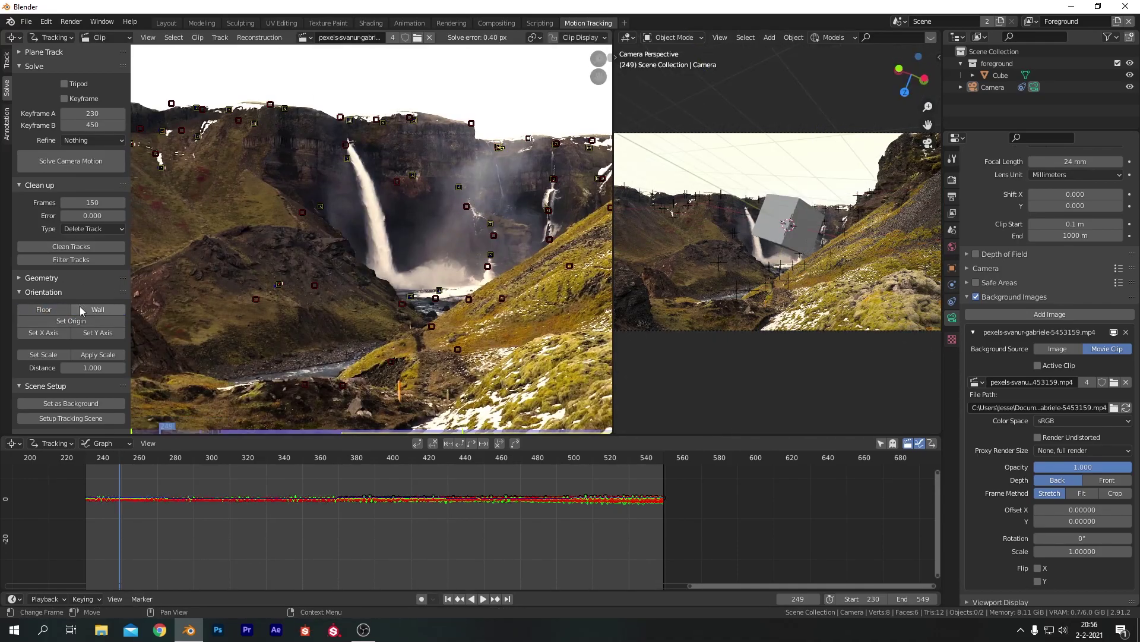
click(89, 309)
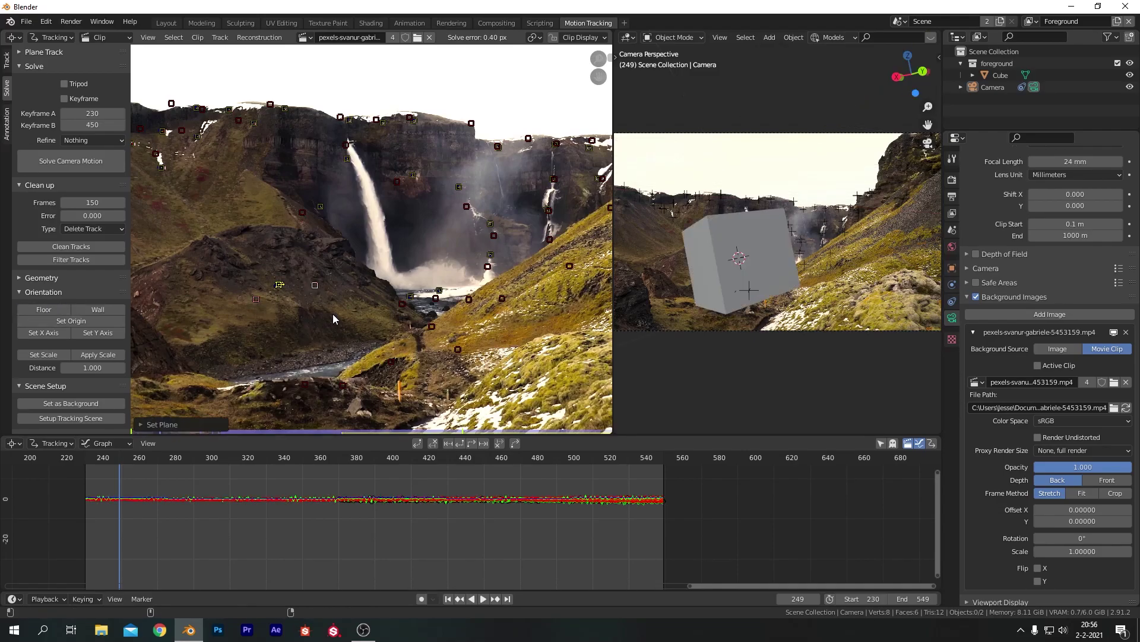
click(55, 308)
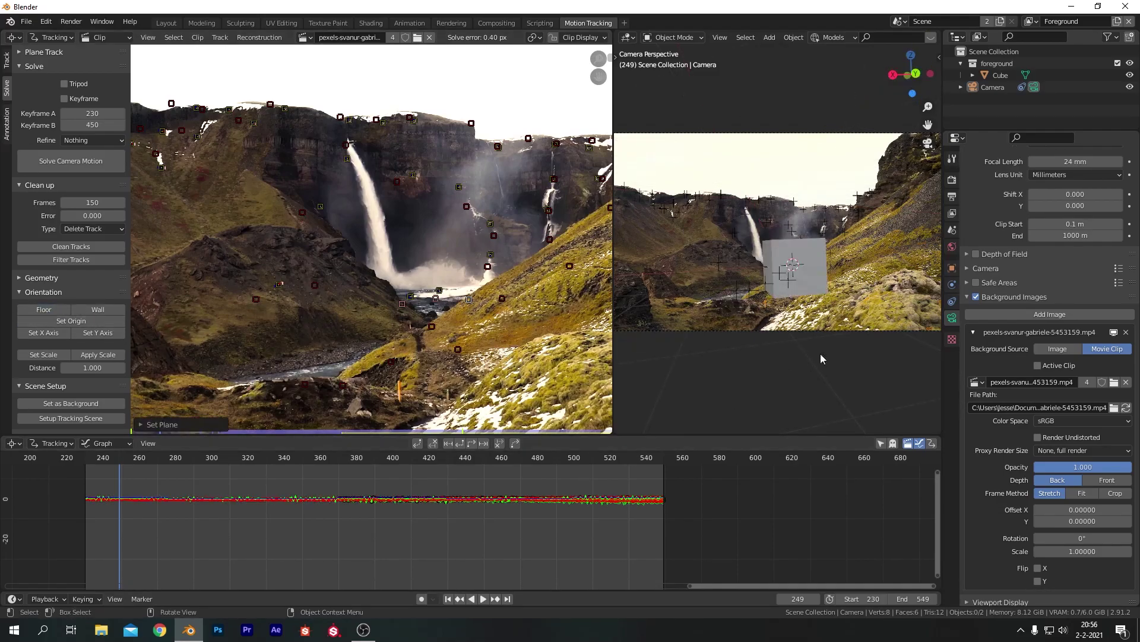
Move the cube about -16 m along the global Y axis.
click(820, 283)
key(g)
key(y)
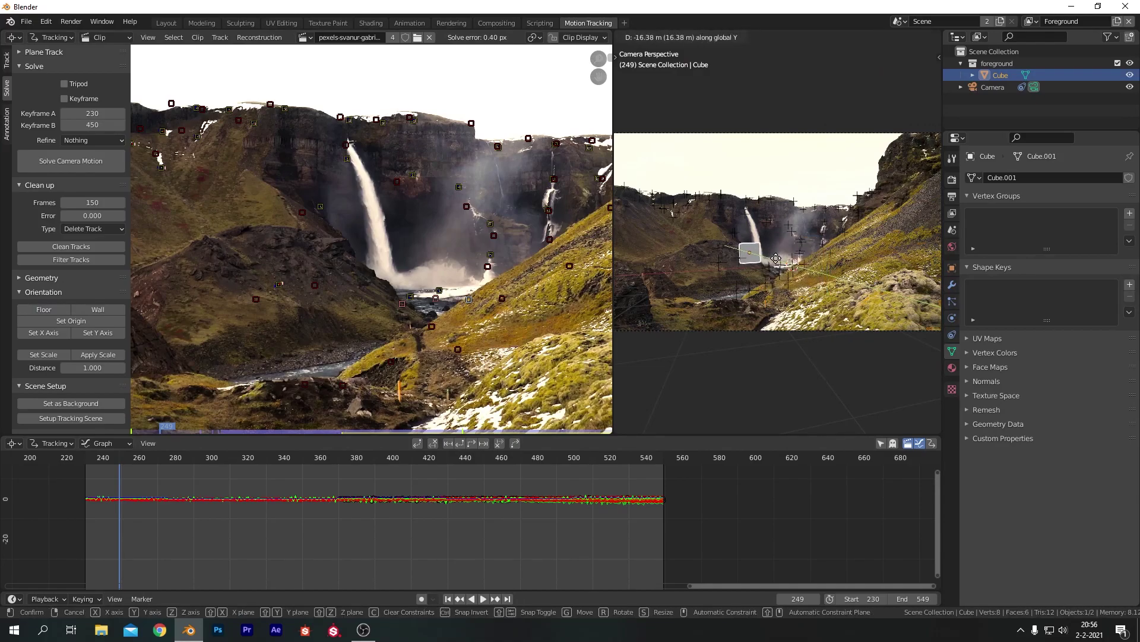
click(778, 263)
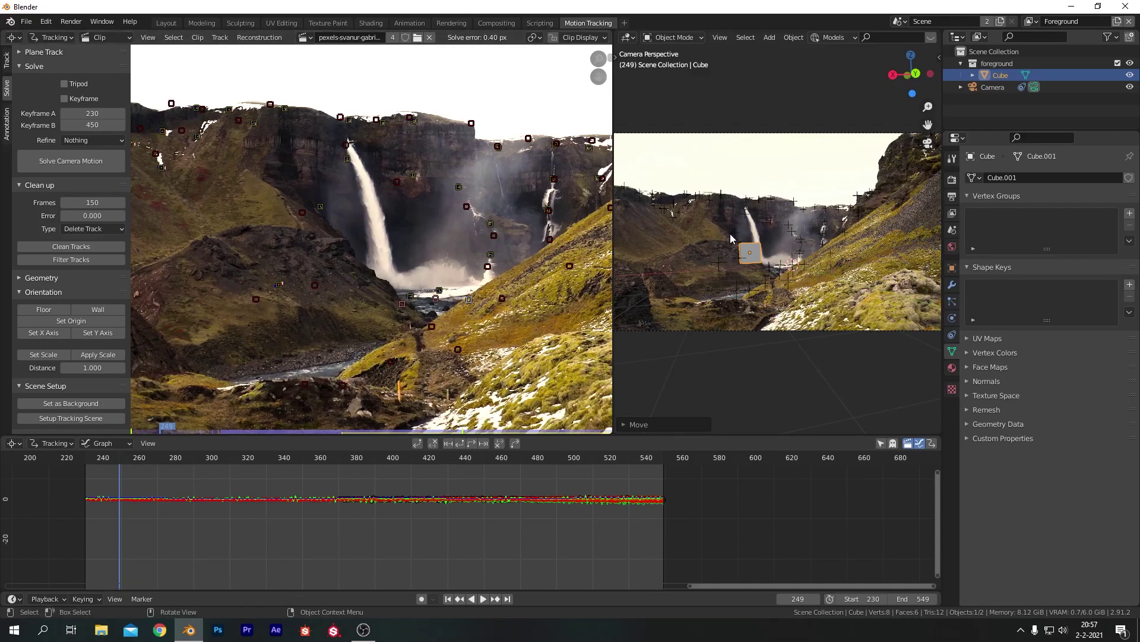
Set the scene origin at the track in the water at the waterfall's base.
click(439, 291)
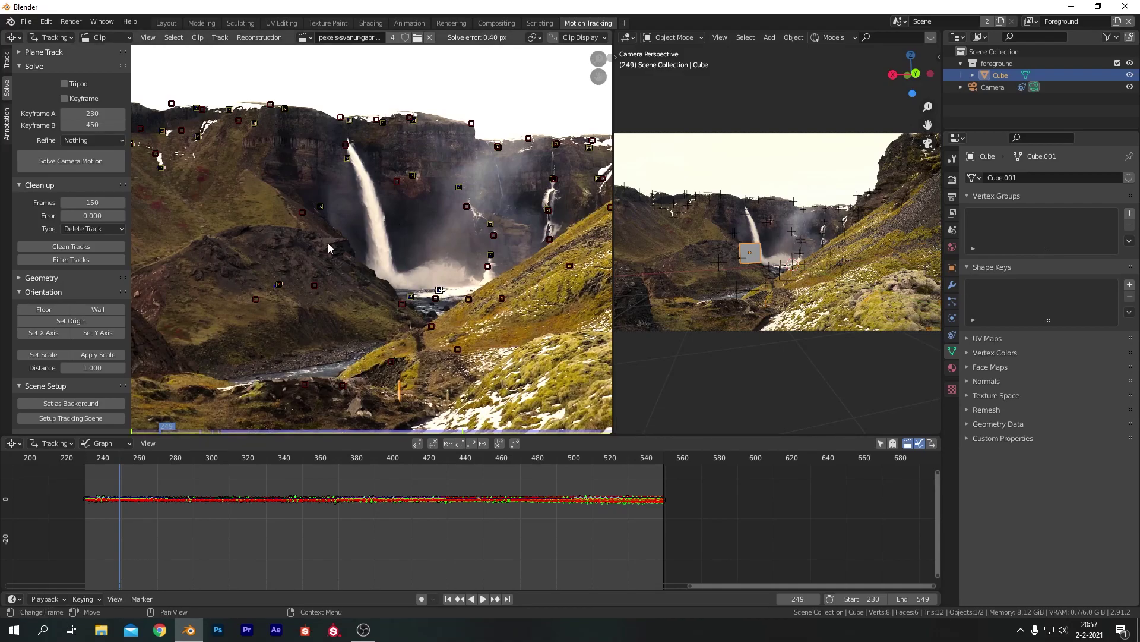
scroll(437, 238, down, 3)
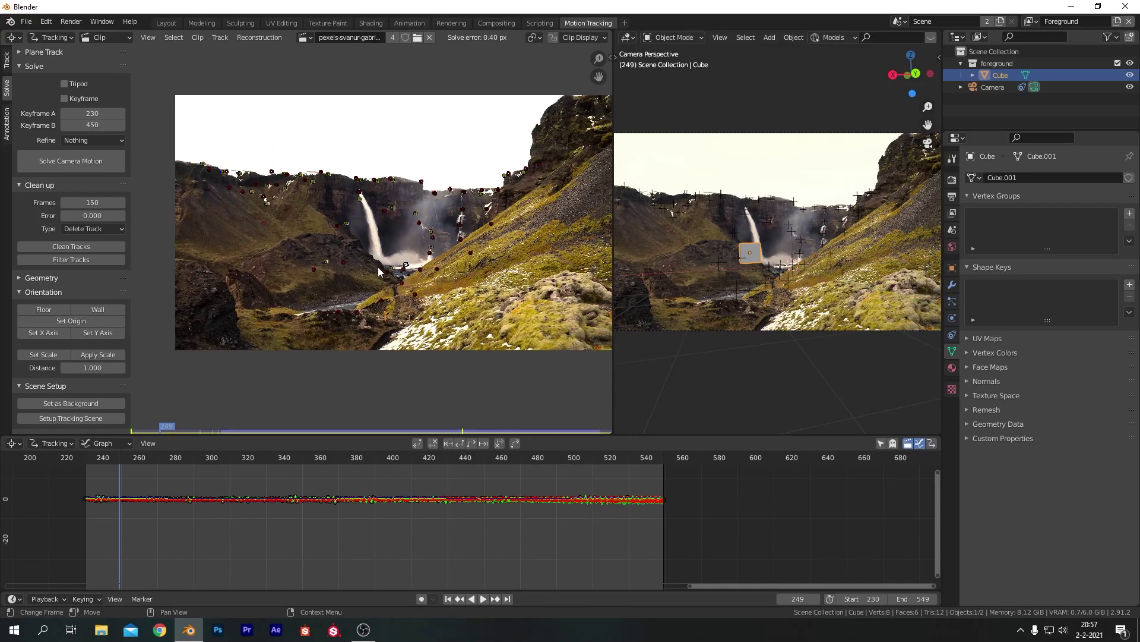
click(97, 322)
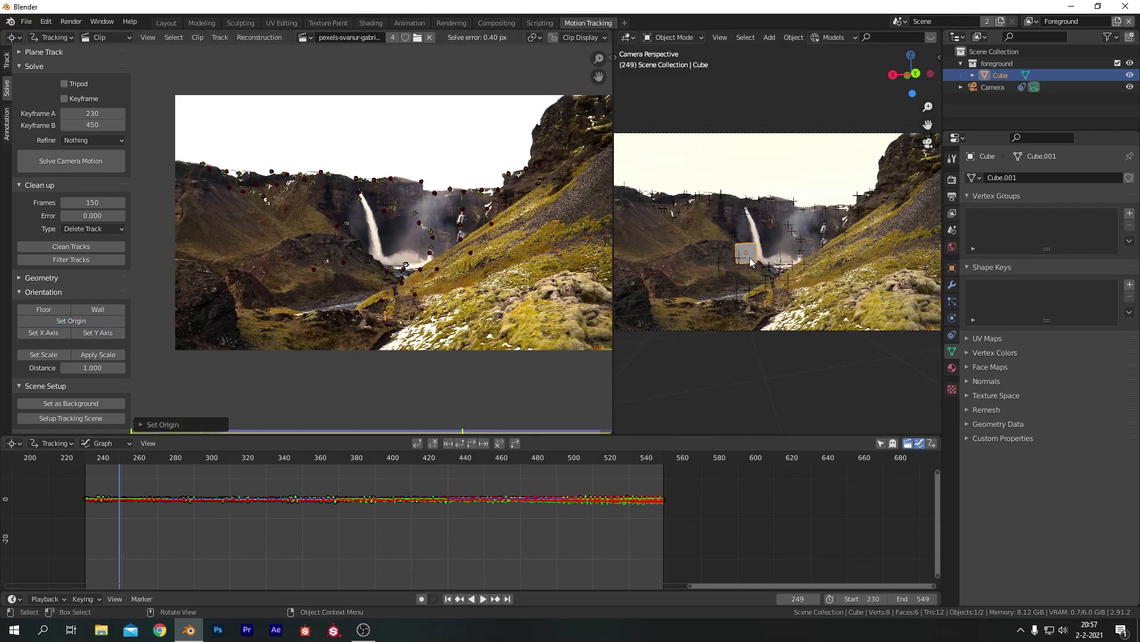
Set the cube's Y location to 0 m.
click(953, 268)
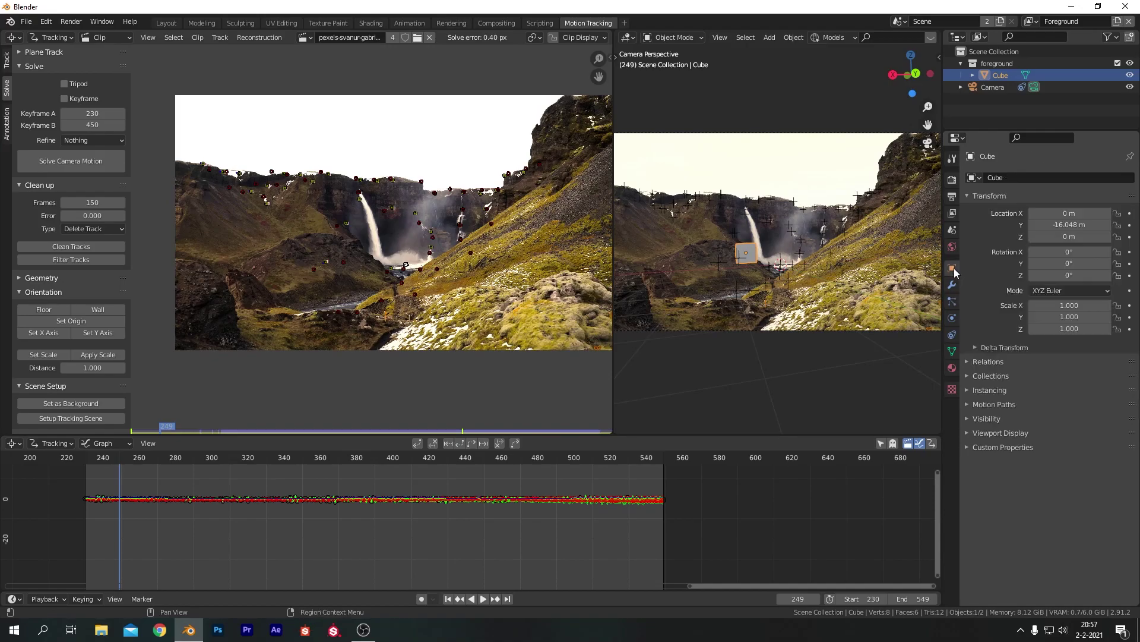
double_click(1058, 213)
key(Tab)
text(0)
key(Return)
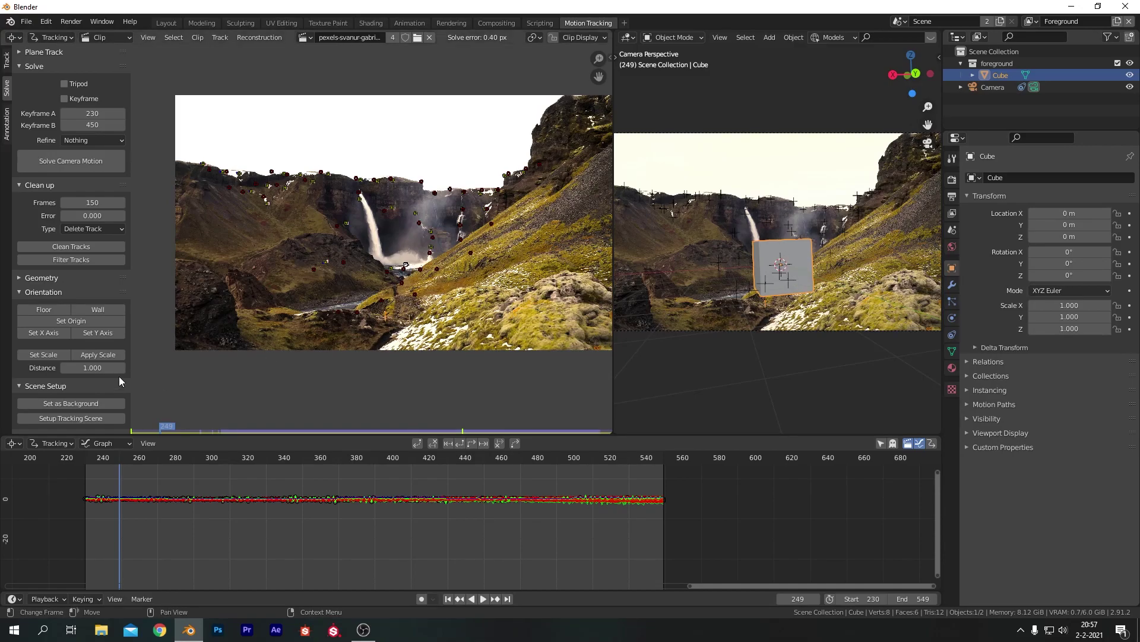
scroll(392, 254, up, 6)
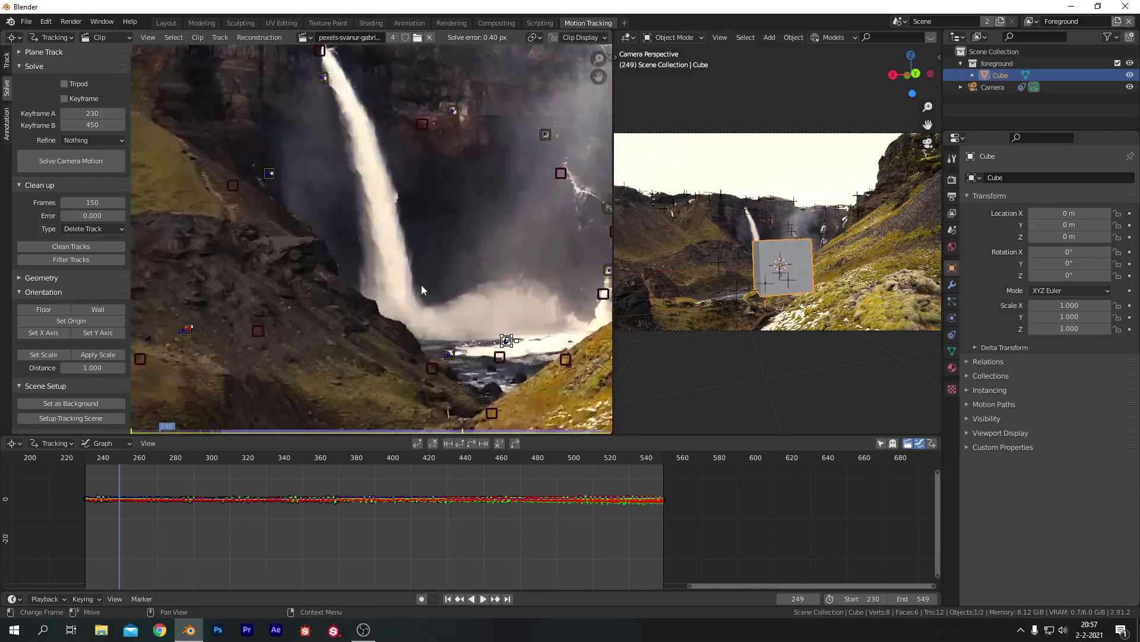
middle_drag(458, 297, 321, 243)
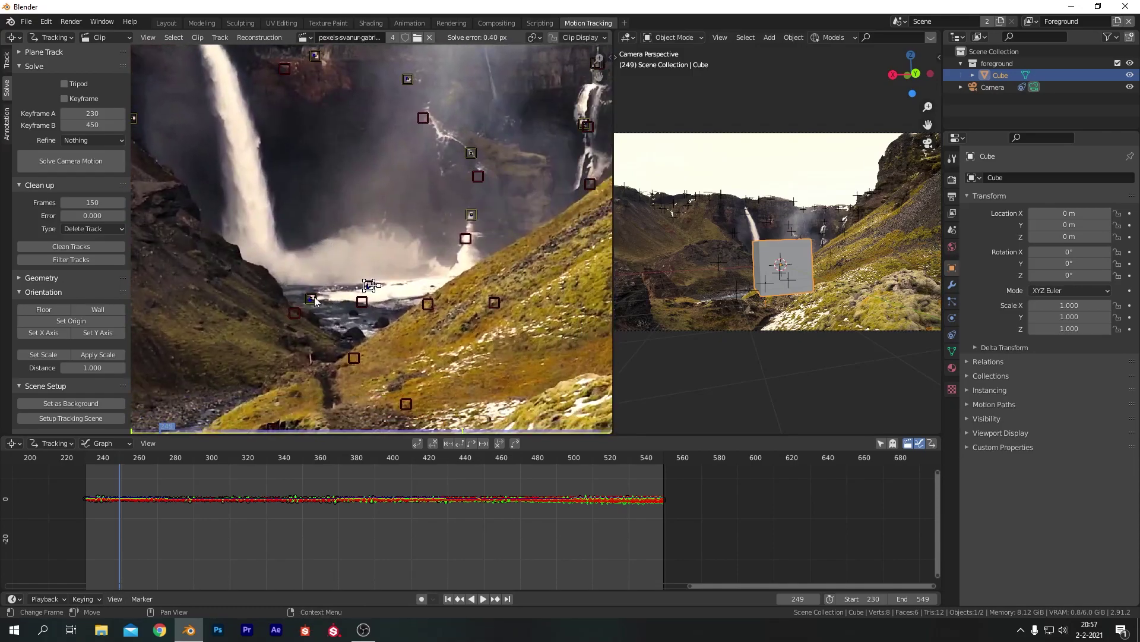
middle_drag(394, 188, 539, 339)
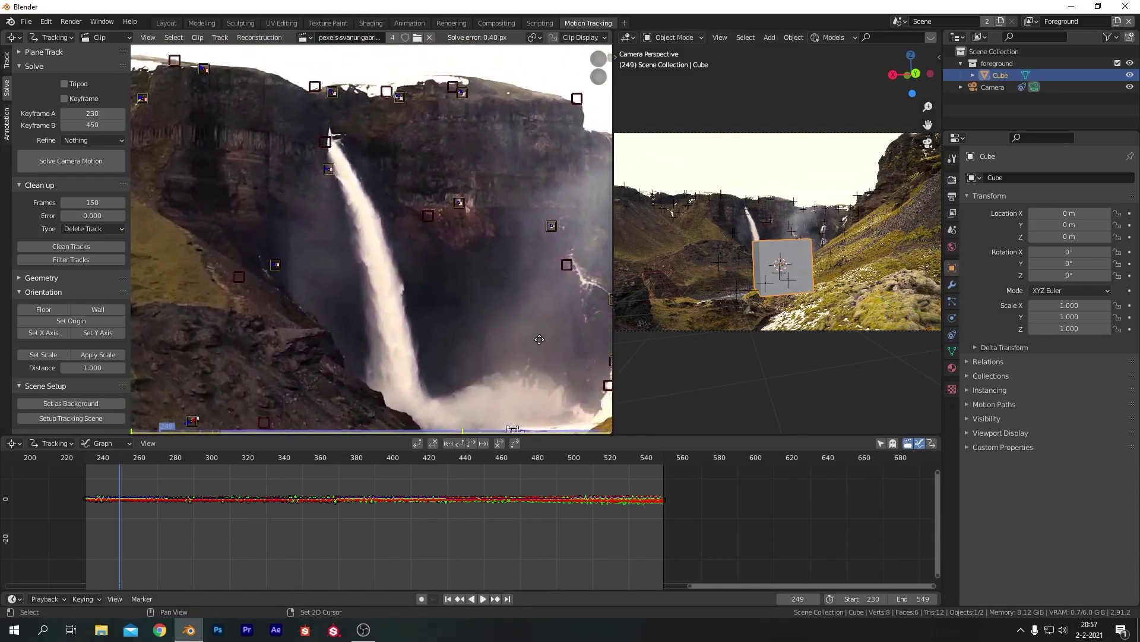
Set the scene scale from two tracks on the small waterfall beside the grassy slope, using a distance of 20.
middle_drag(468, 316, 279, 238)
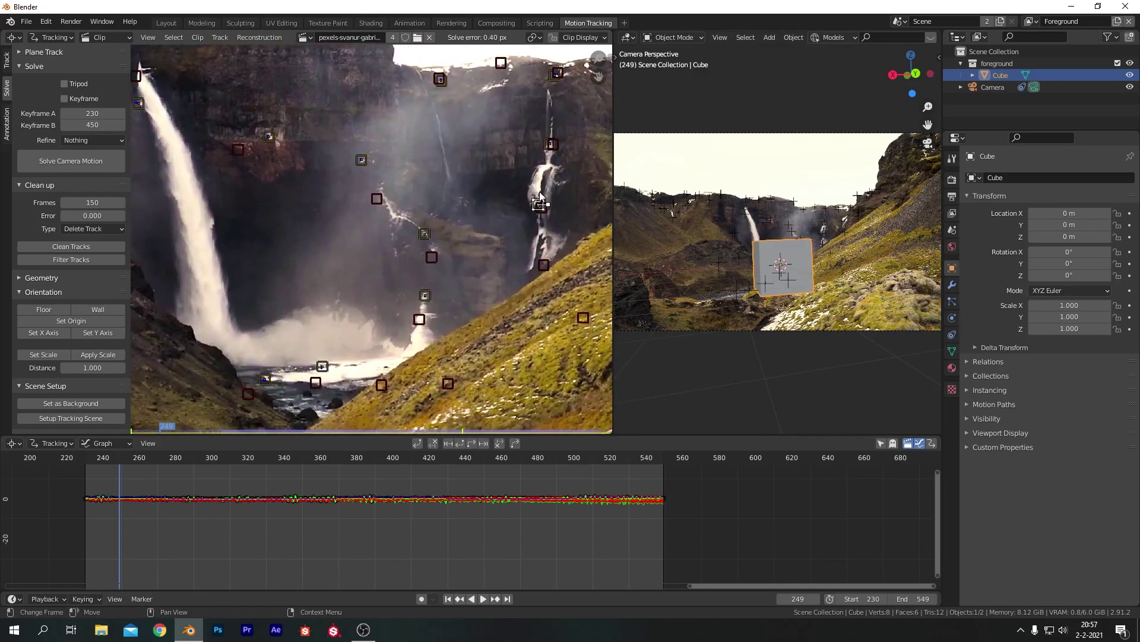
shift+click(545, 150)
click(90, 368)
text(20)
key(Return)
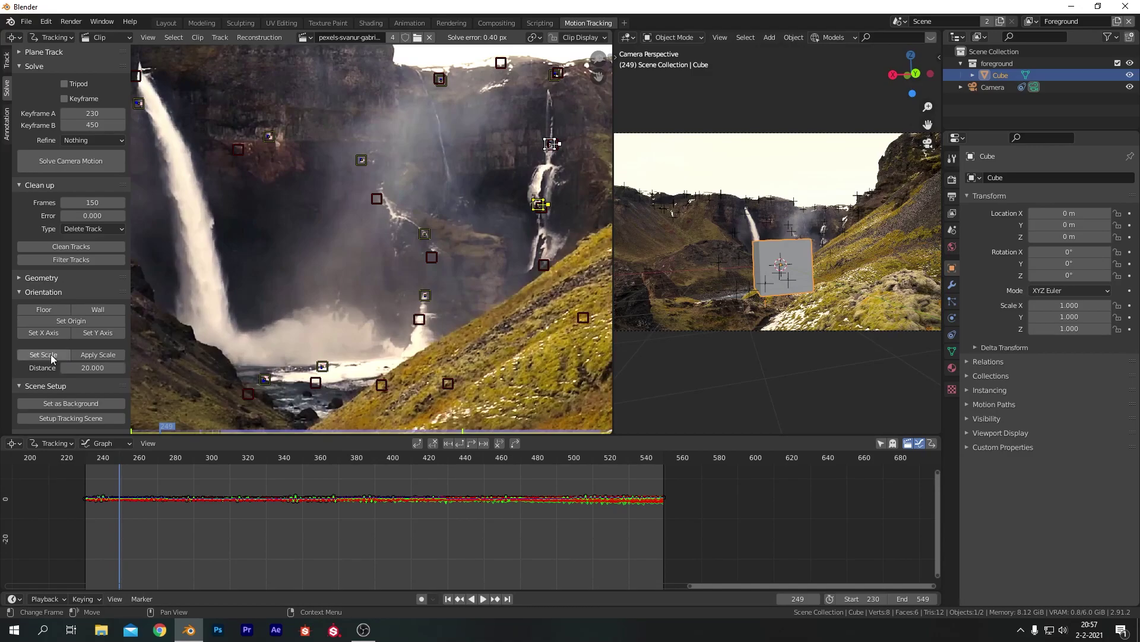
click(52, 356)
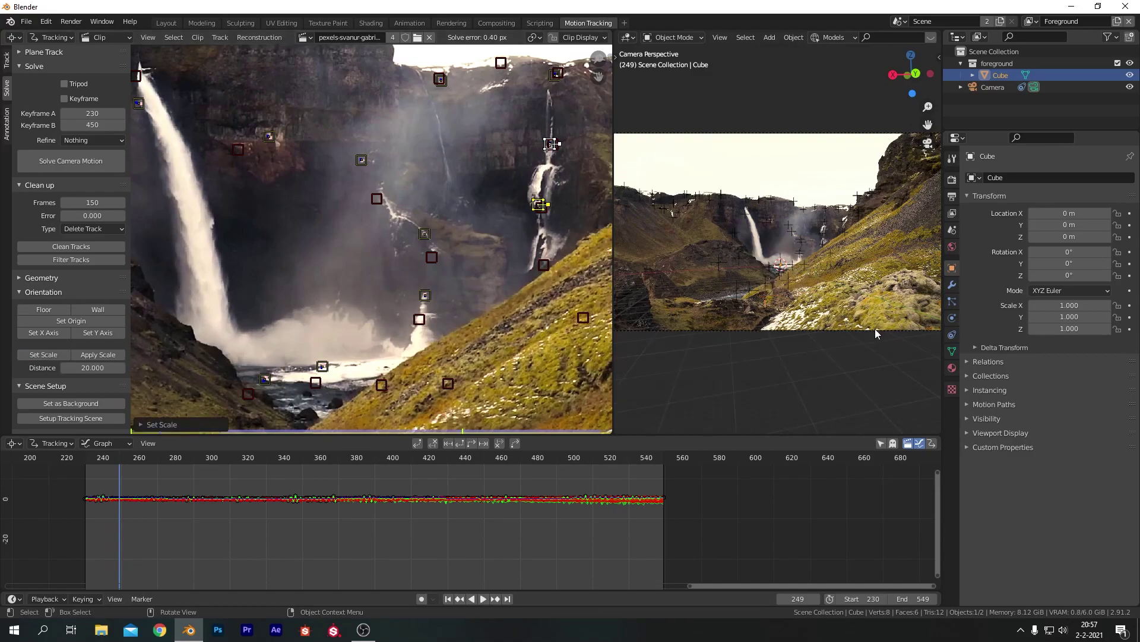
click(865, 344)
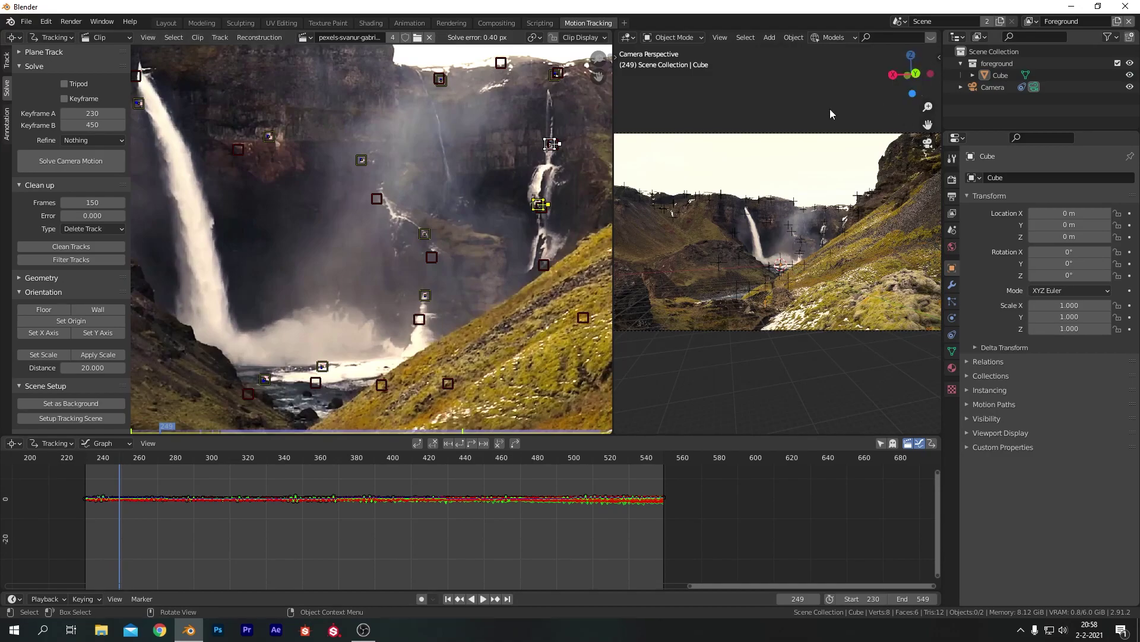
scroll(812, 373, up, 5)
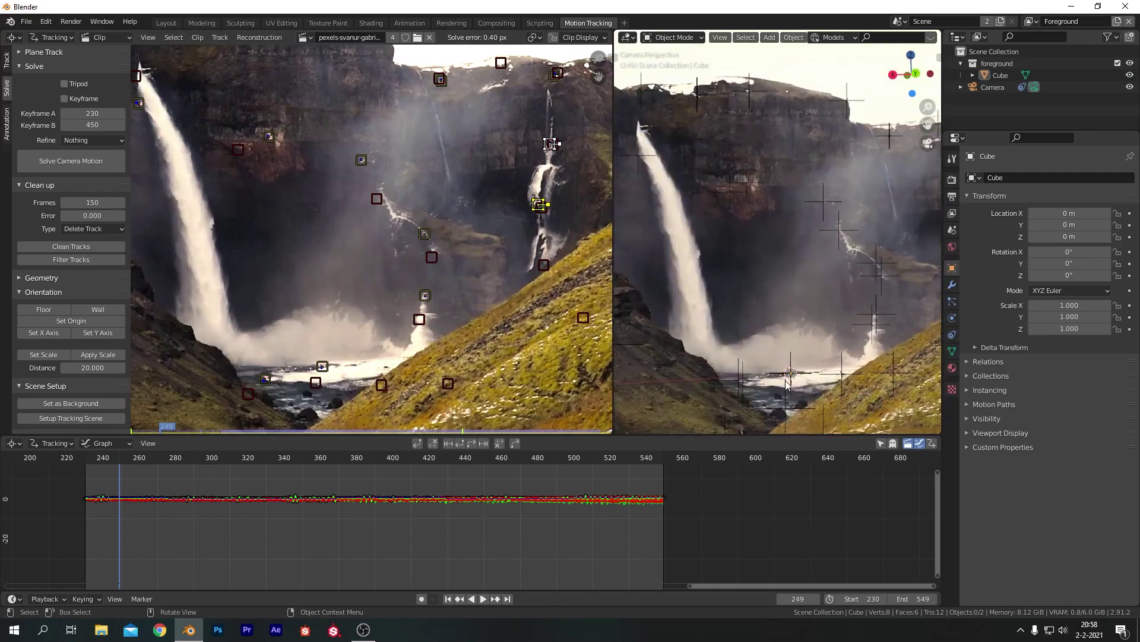
scroll(790, 379, up, 3)
shift+middle_drag(815, 361, 848, 153)
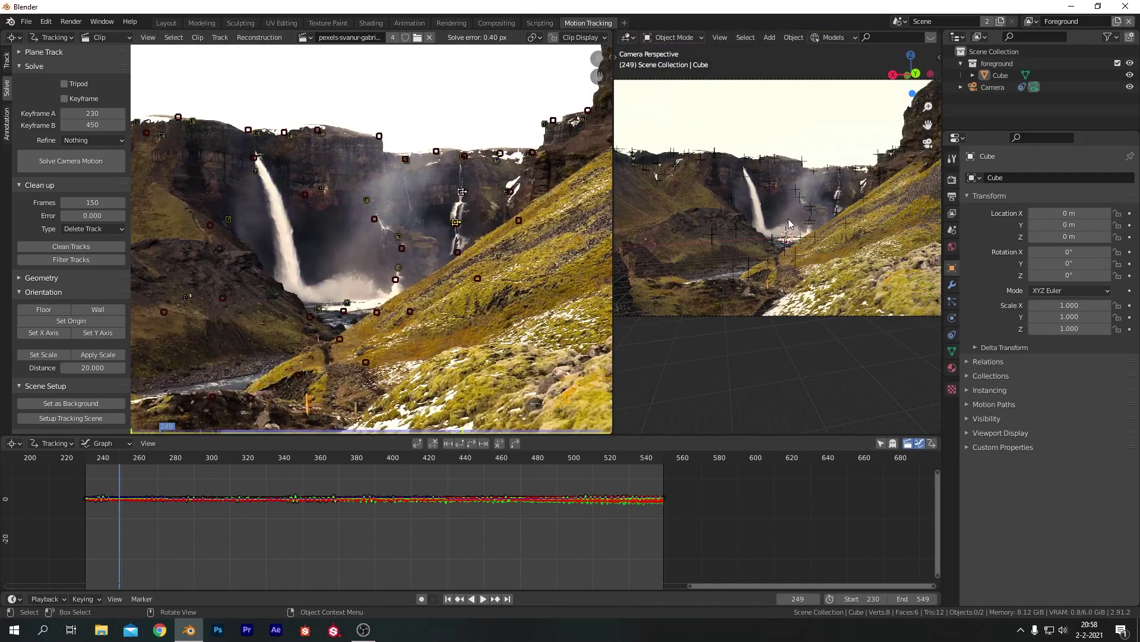
In the Layout workspace, view through the camera and set its passepartout opacity to 1.000.
click(165, 23)
key(KP_0)
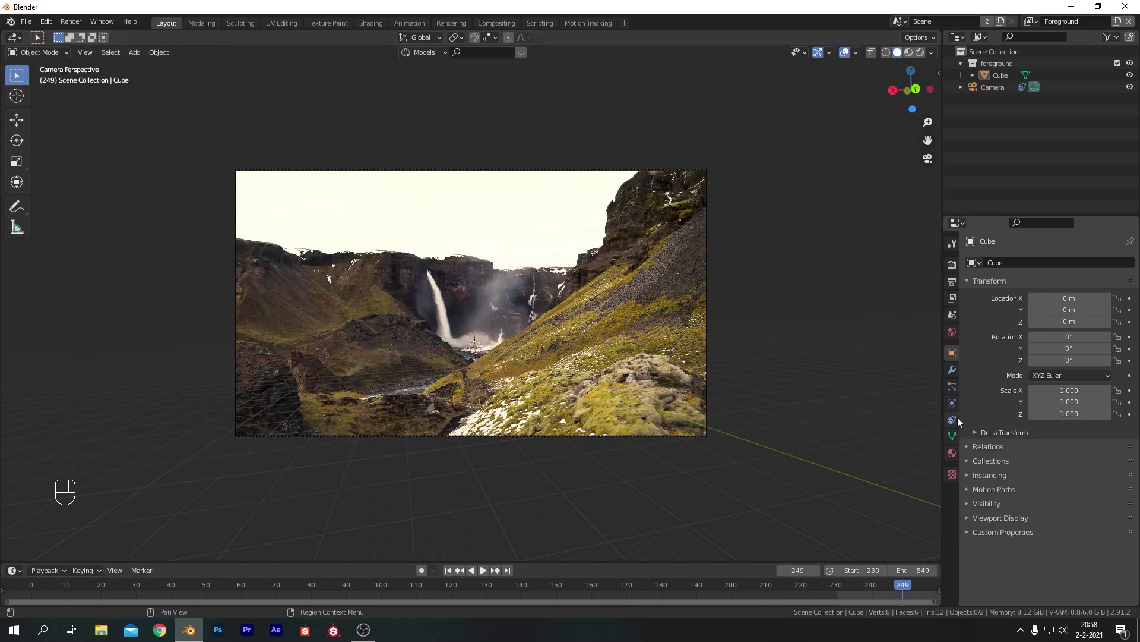
click(993, 87)
click(952, 403)
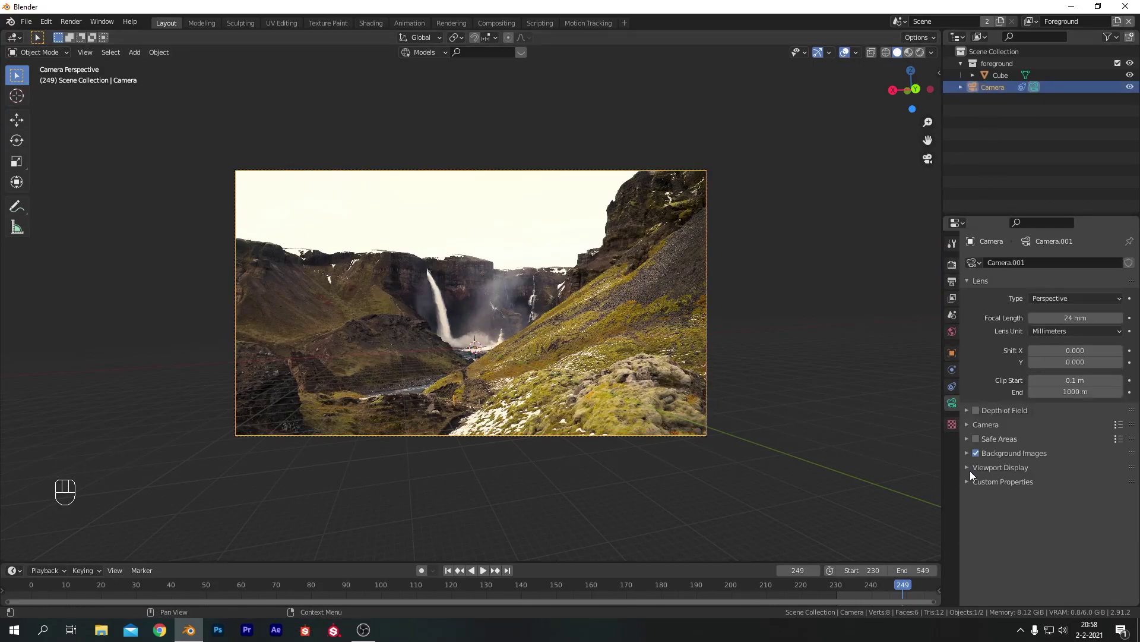
click(1000, 466)
drag(1069, 553, 1115, 553)
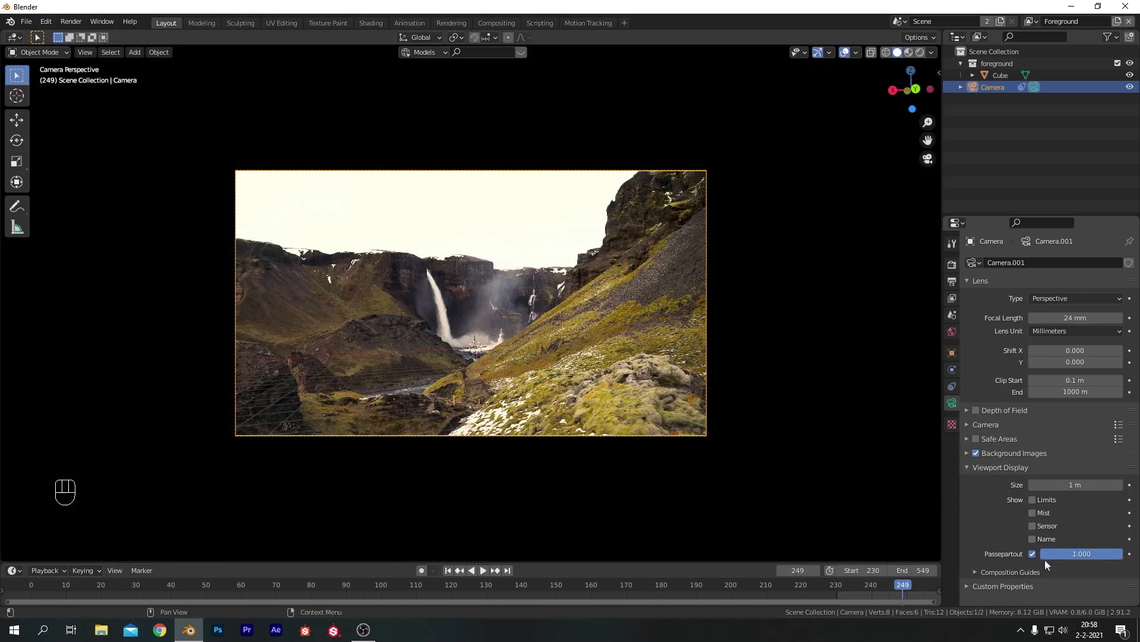
click(970, 468)
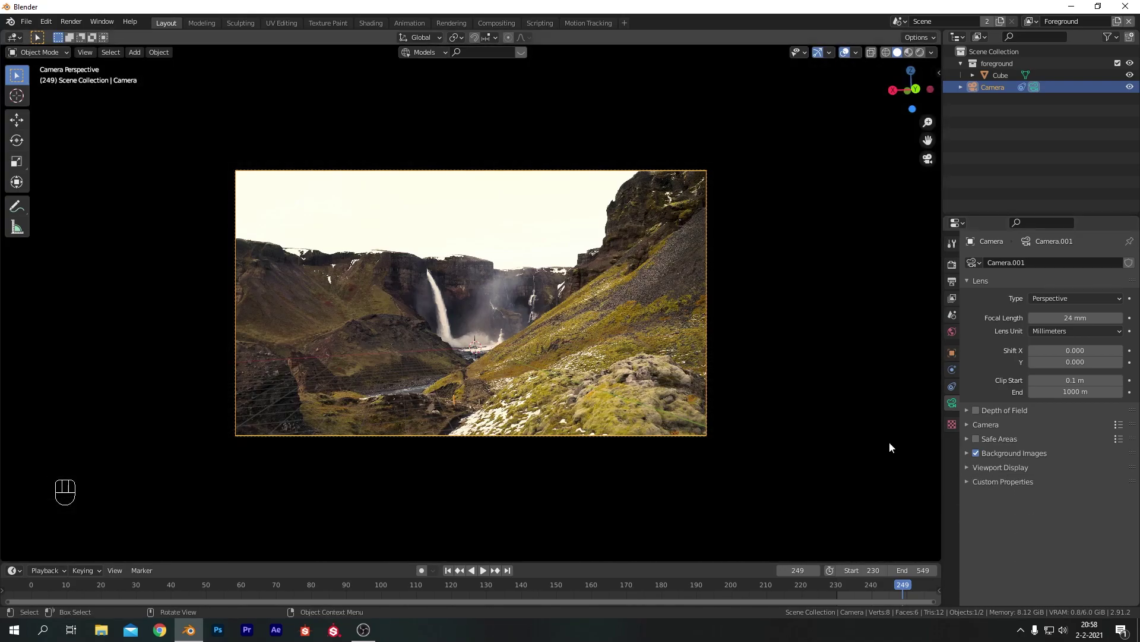
click(740, 225)
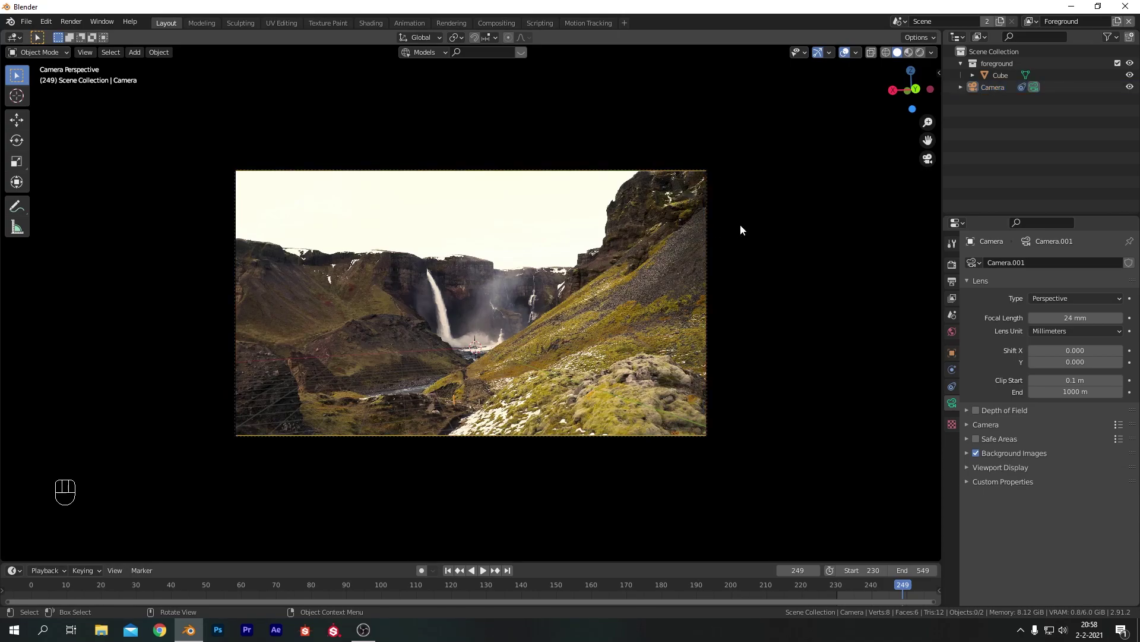
Add a UV sphere at the scene origin and scale it up until it covers the waterfall's base.
click(999, 75)
click(766, 293)
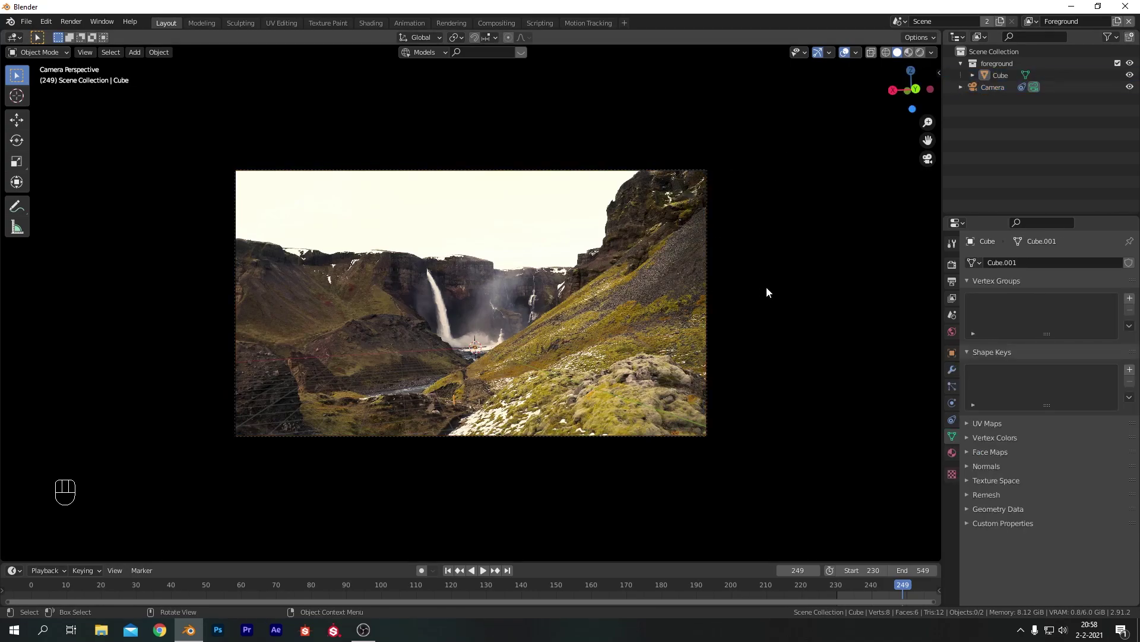
key(shift+a)
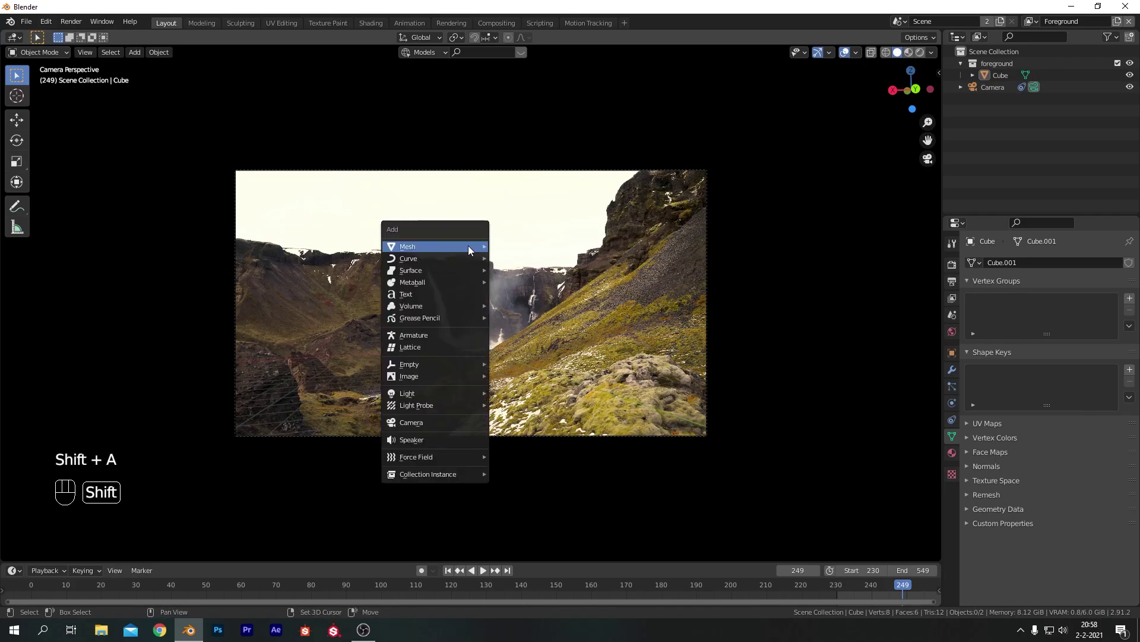
mouse_move(469, 250)
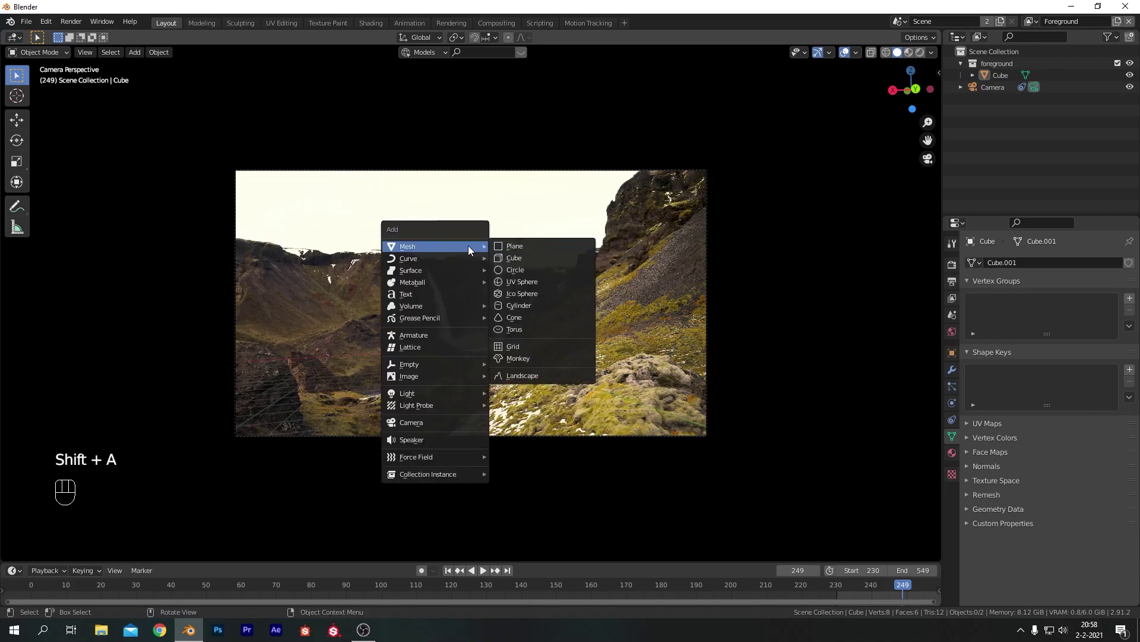
click(518, 281)
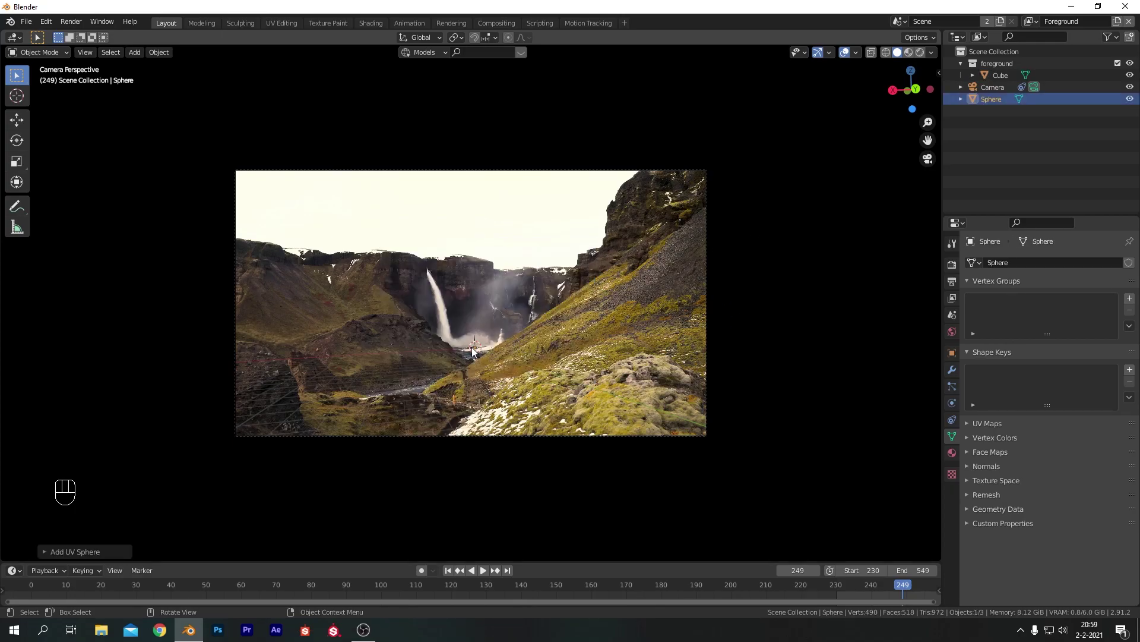
key(s)
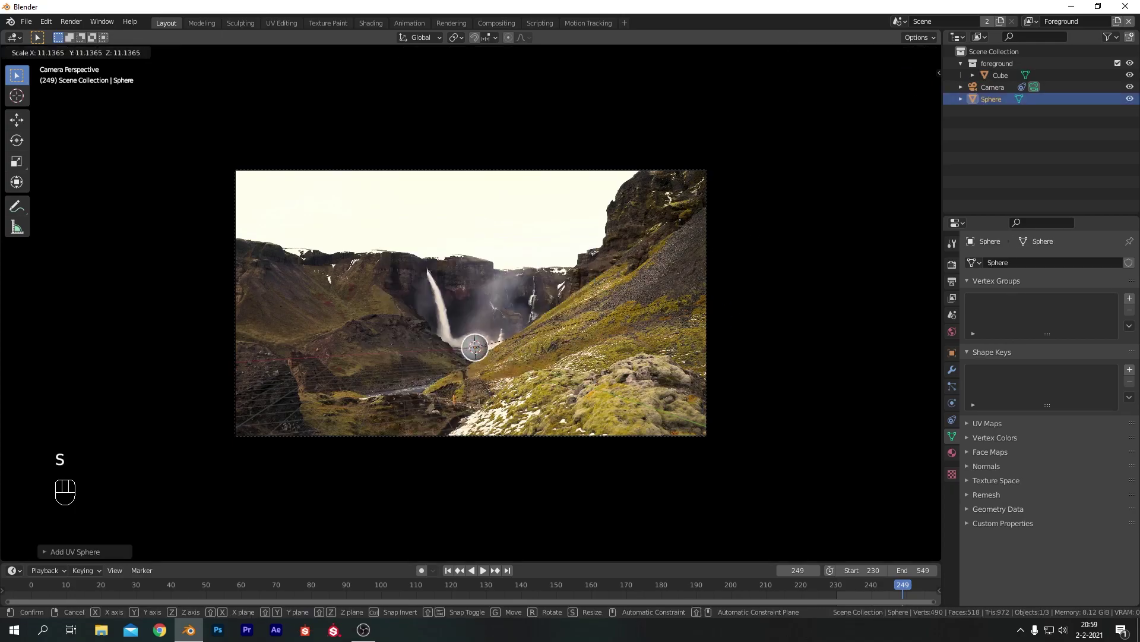
click(642, 343)
Give the sphere a Subdivision Surface modifier with viewport and render levels of 3, and shade it smooth.
click(952, 369)
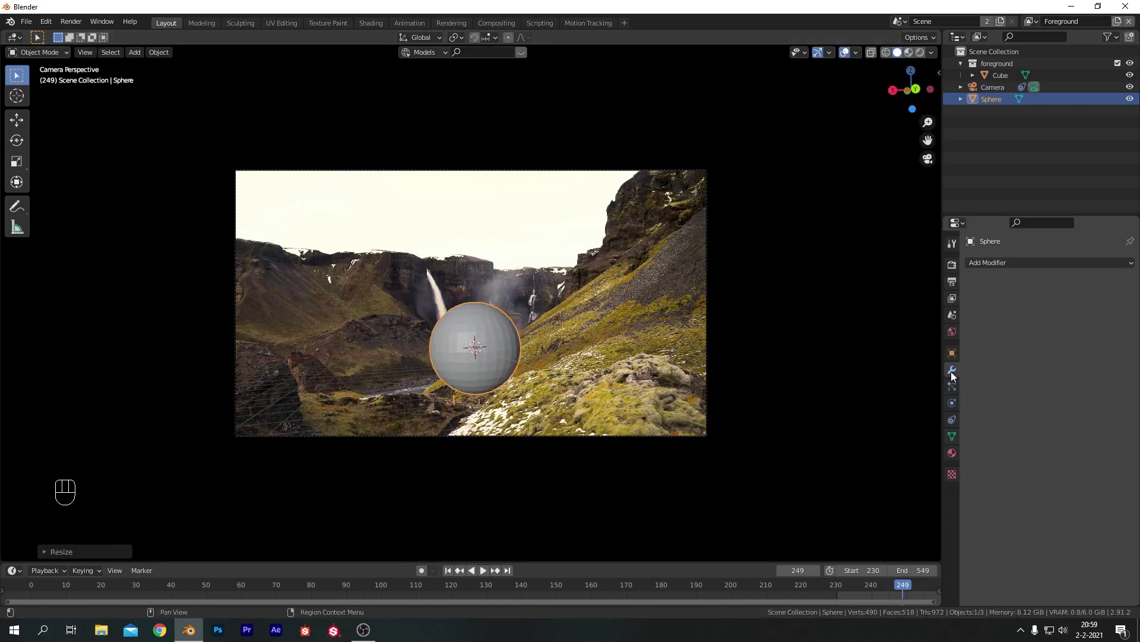
click(998, 262)
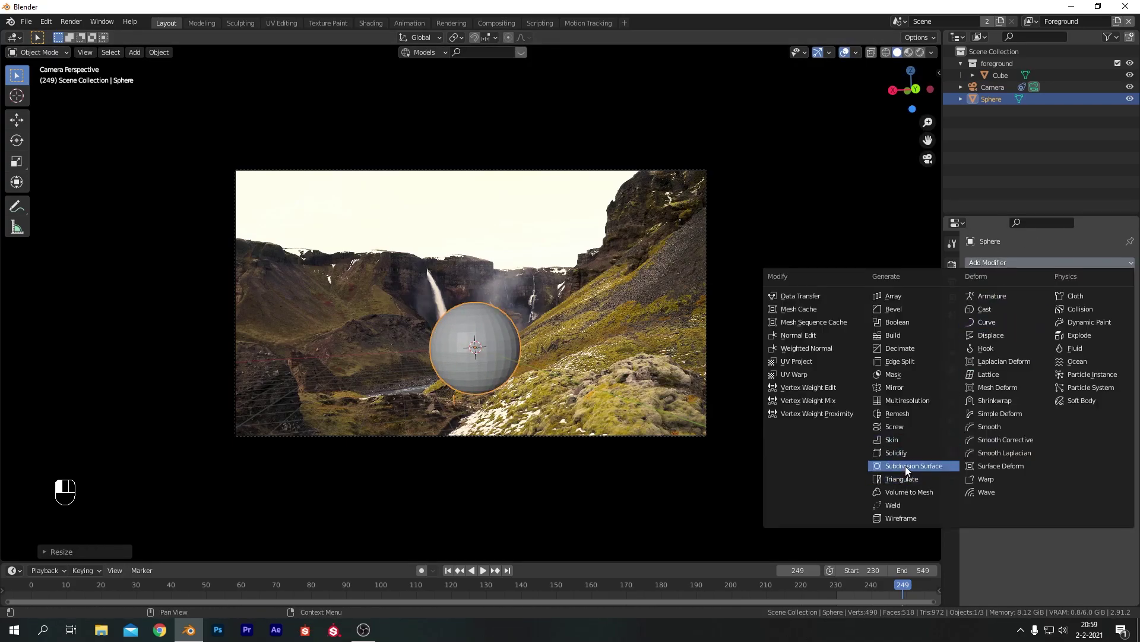
click(905, 466)
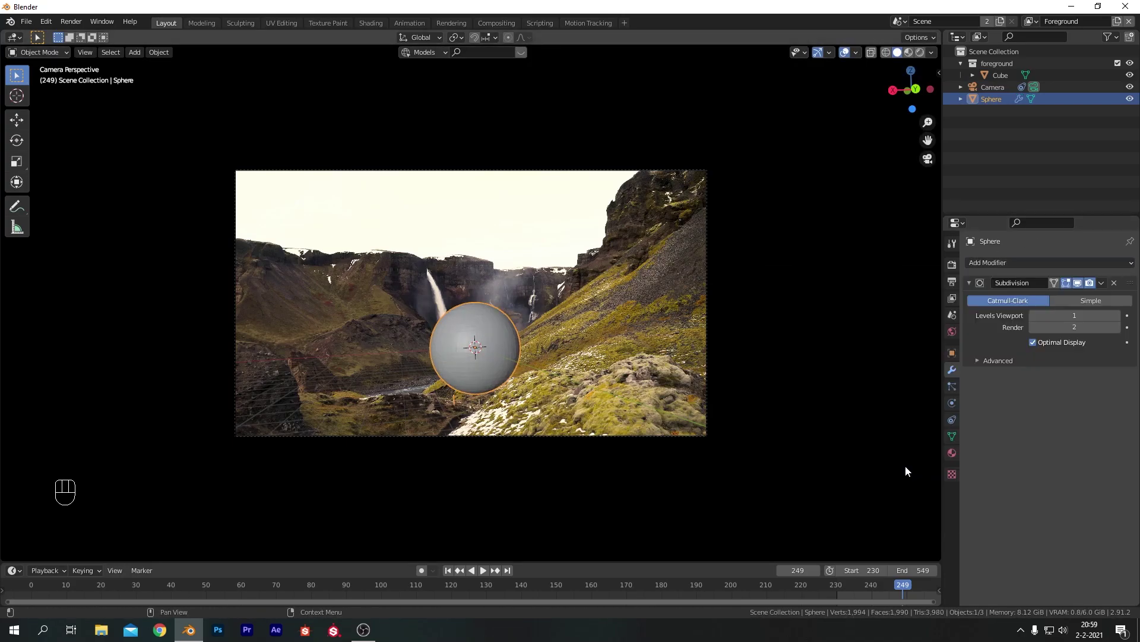
click(1118, 315)
click(1117, 316)
click(1117, 327)
right_click(476, 328)
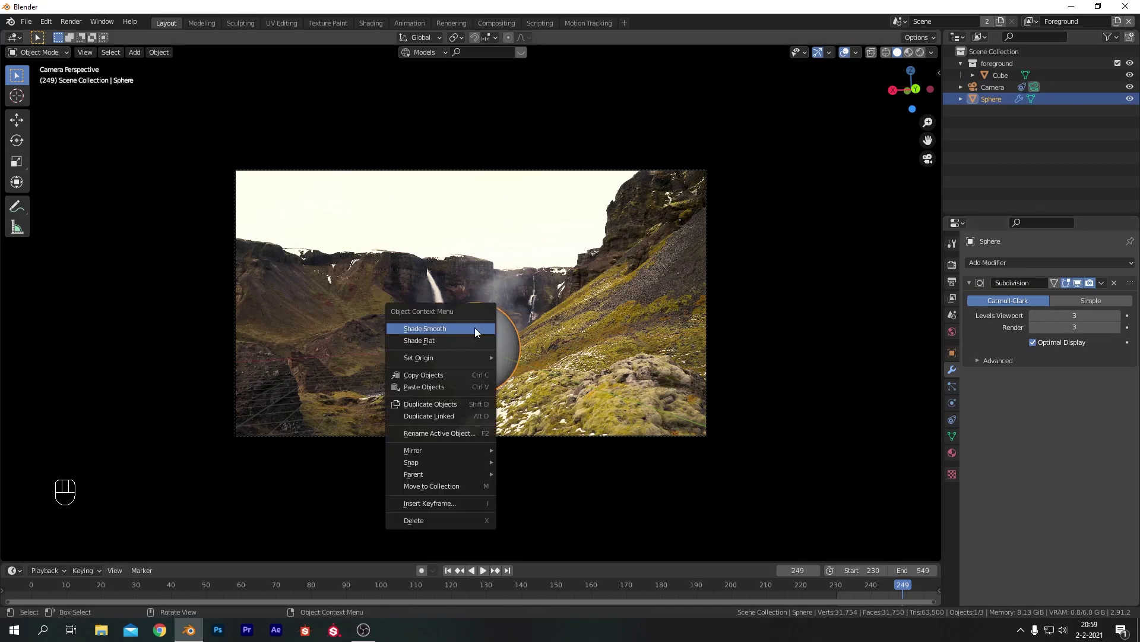
click(477, 328)
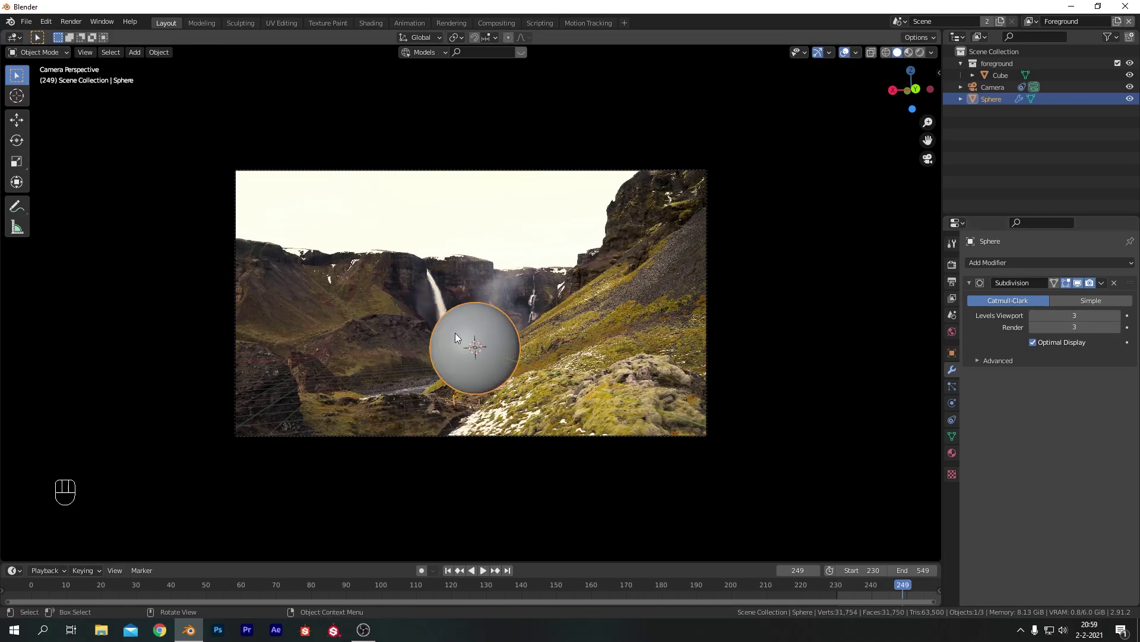
Fit the timeline to the scene's frame range and display the viewport in Material Preview.
key(Home)
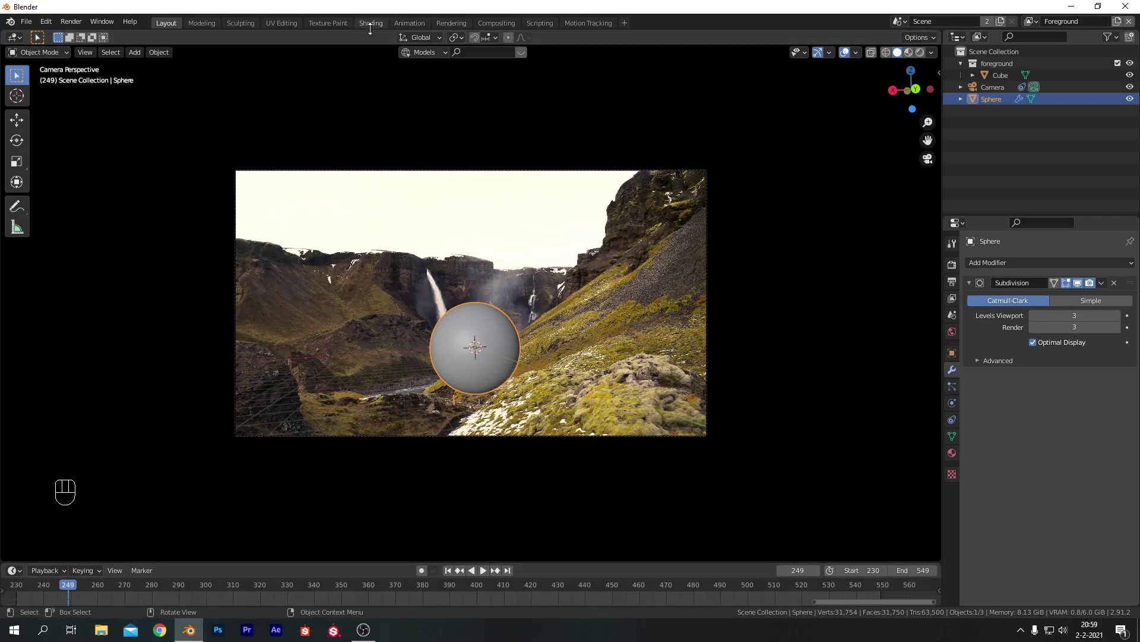
key(z)
click(440, 159)
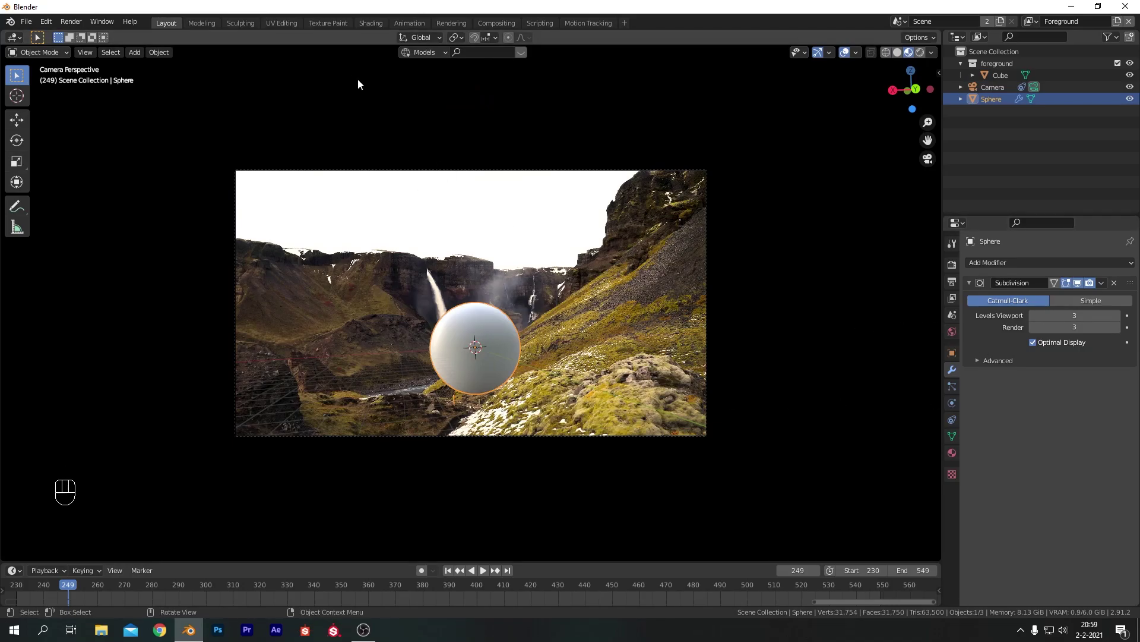
Delete the cube from the foreground collection in the Shading workspace.
click(369, 21)
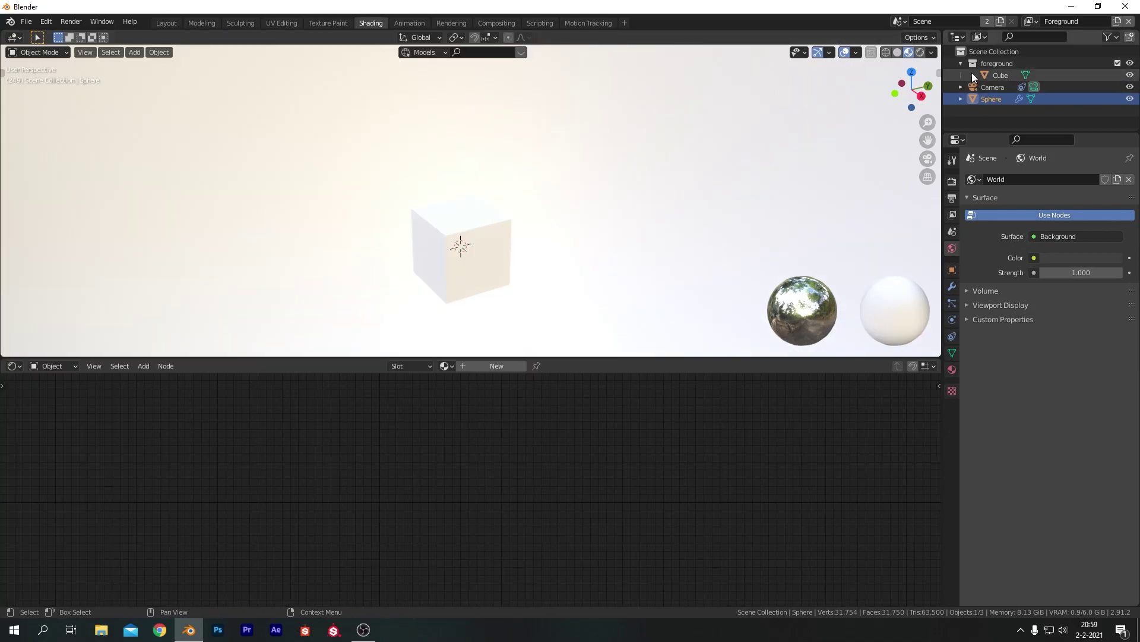
click(998, 74)
key(x)
click(542, 211)
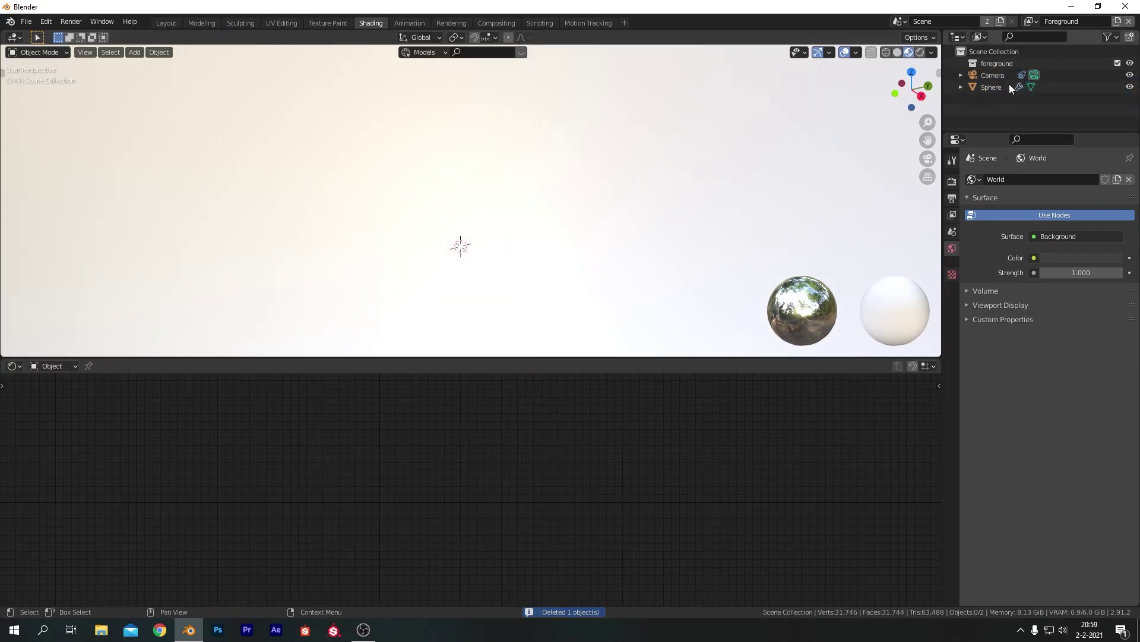
Select the sphere and show the camera view of the scene in Rendered shading.
click(1004, 87)
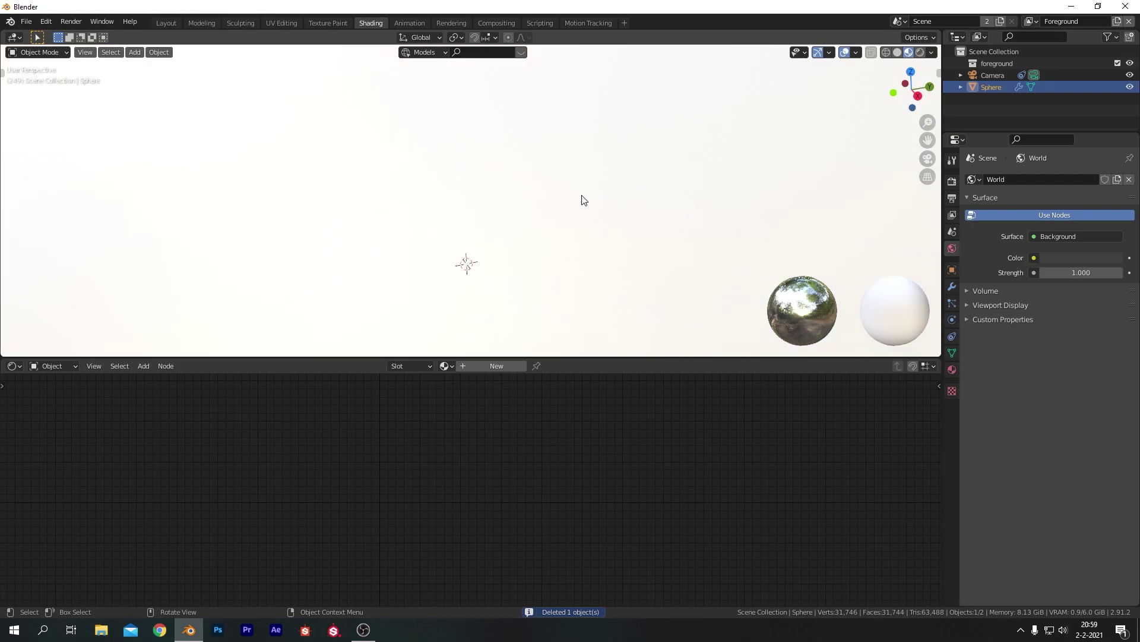
key(KP_0)
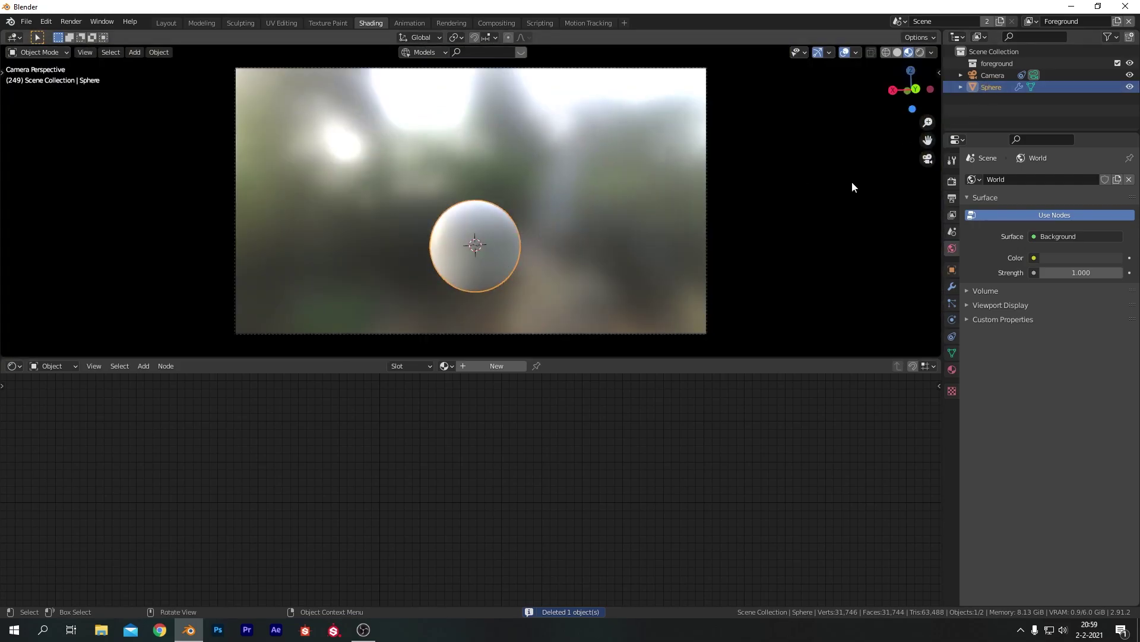
key(z)
click(735, 90)
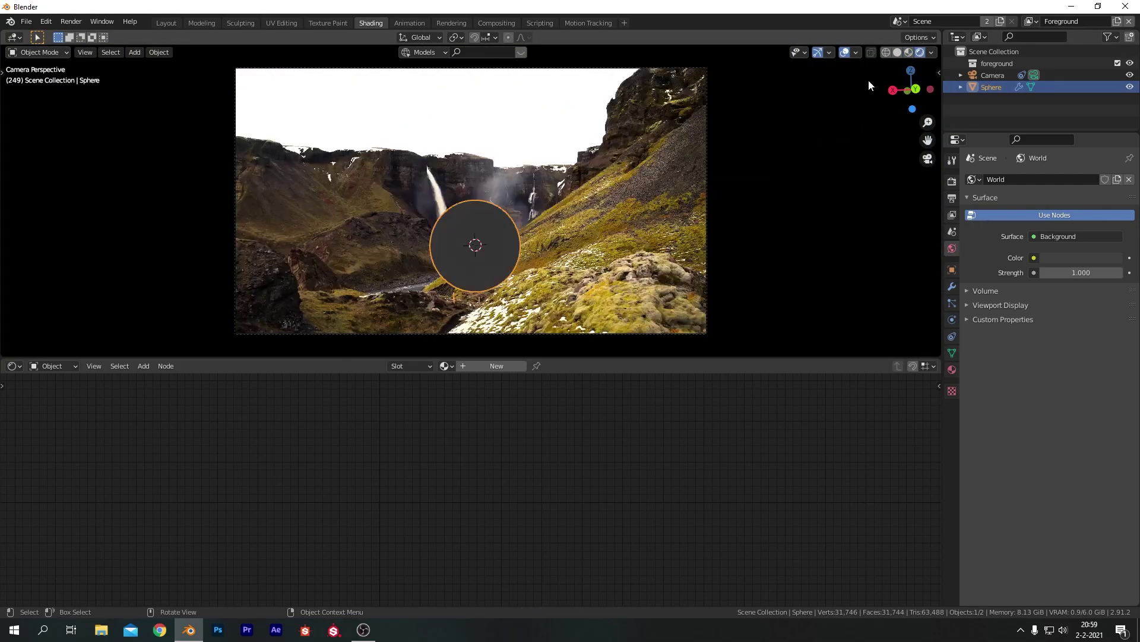
key(alt+z)
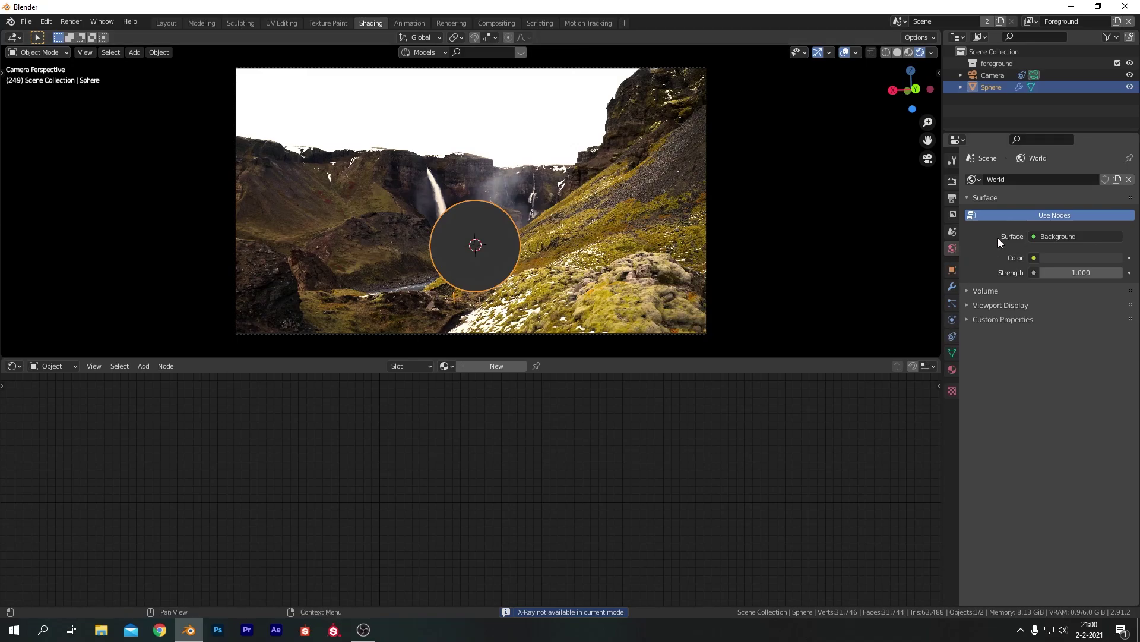
Use an Environment Texture as the world's background color and display the world's node tree in the shader editor.
click(1036, 259)
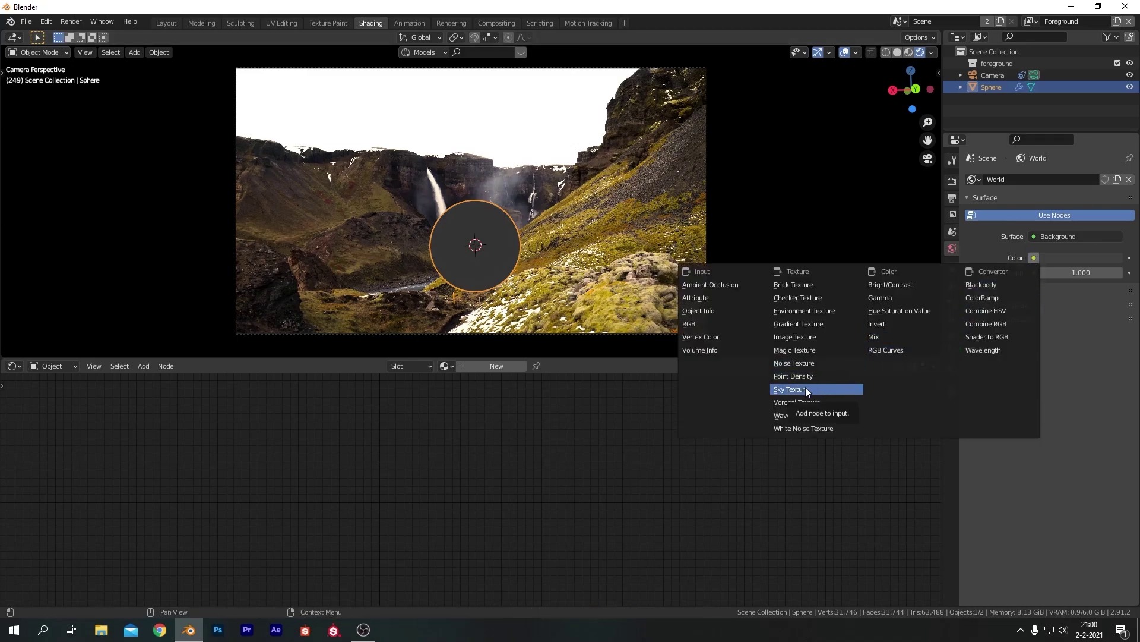
click(805, 311)
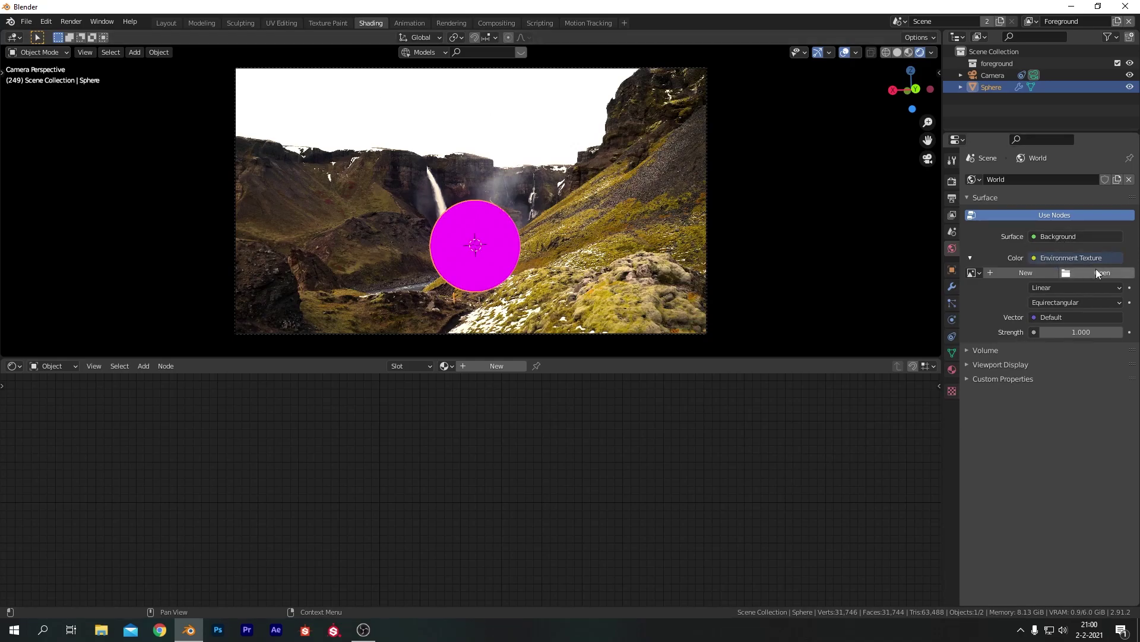
click(63, 366)
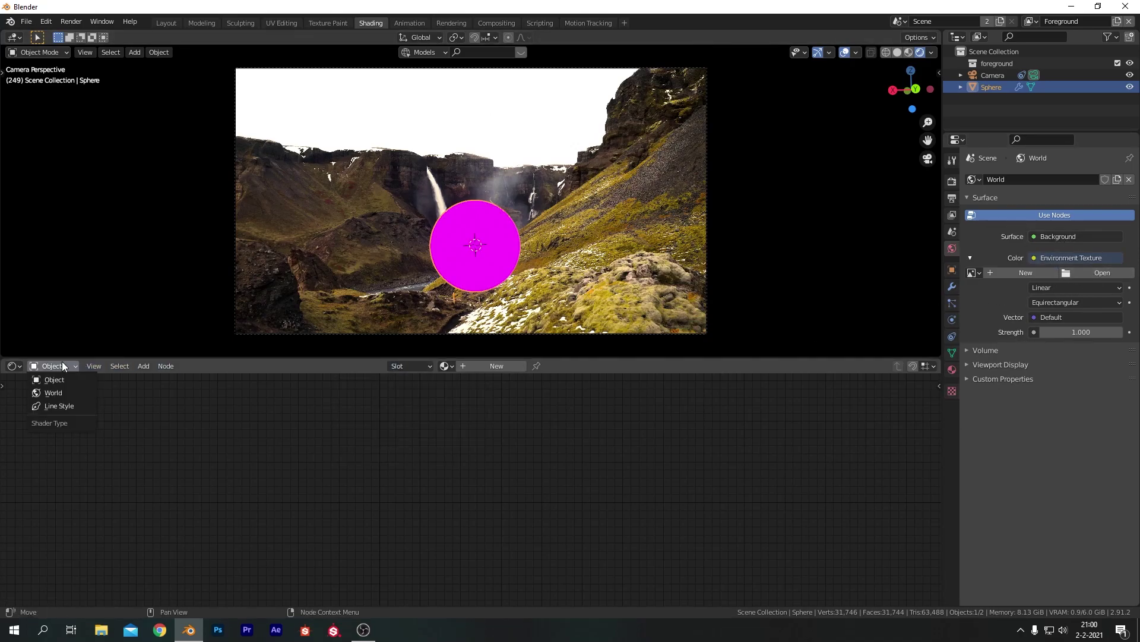
click(53, 393)
key(Home)
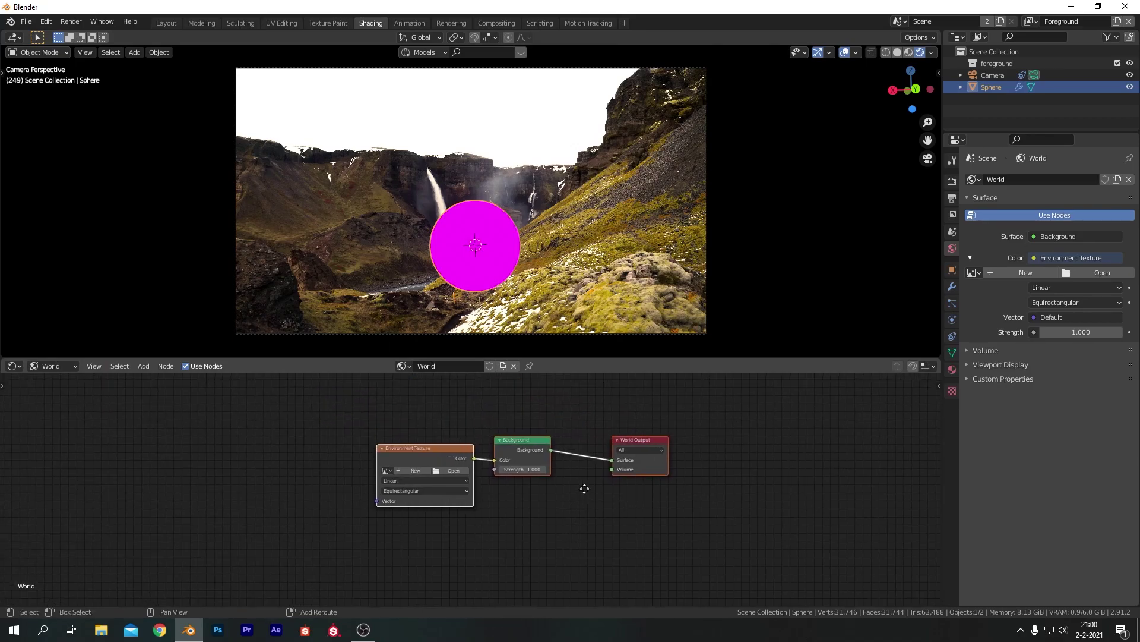
Load the waterfall MP4 from the Tutorial 9 Assets folder into the Environment Texture and give it Mapping and Texture Coordinate nodes.
click(454, 471)
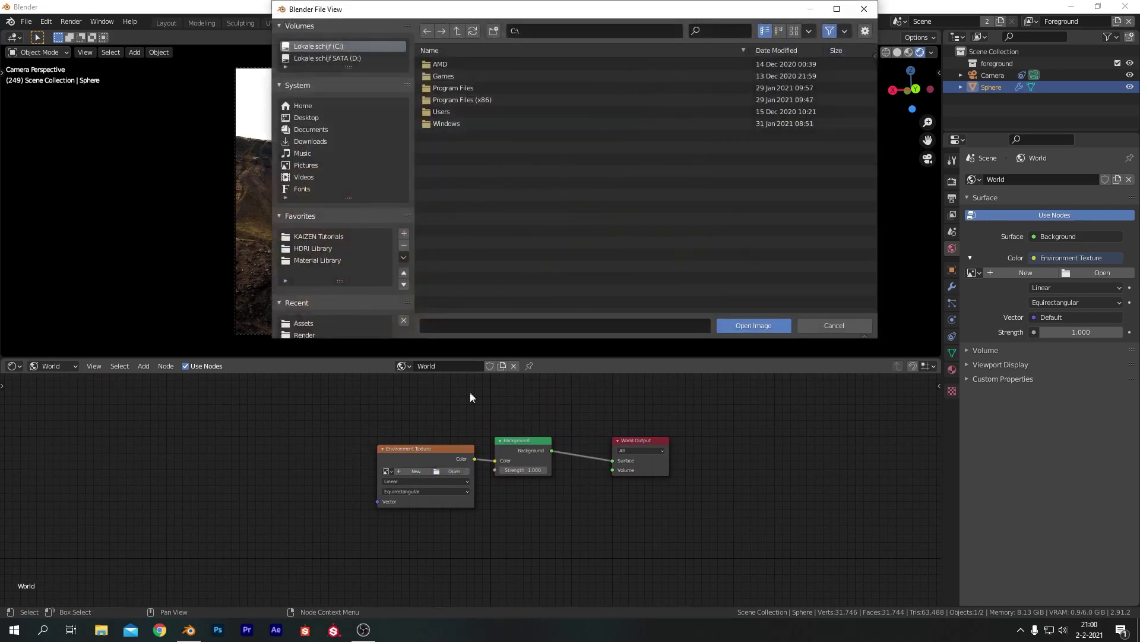
click(320, 236)
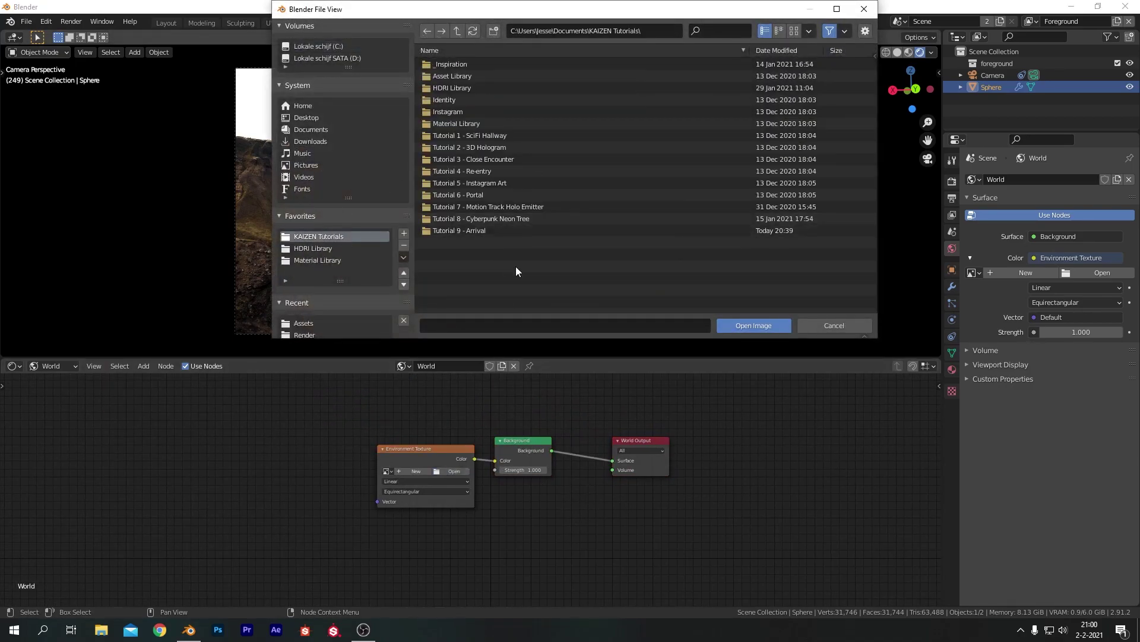
double_click(449, 230)
double_click(455, 88)
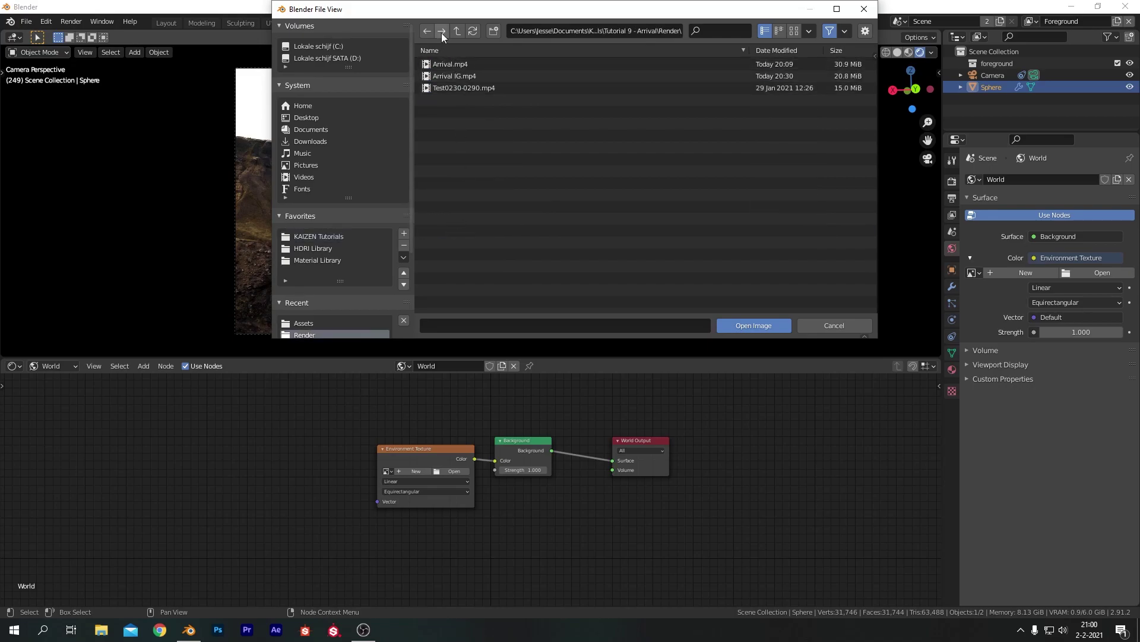
click(457, 31)
double_click(462, 65)
double_click(463, 75)
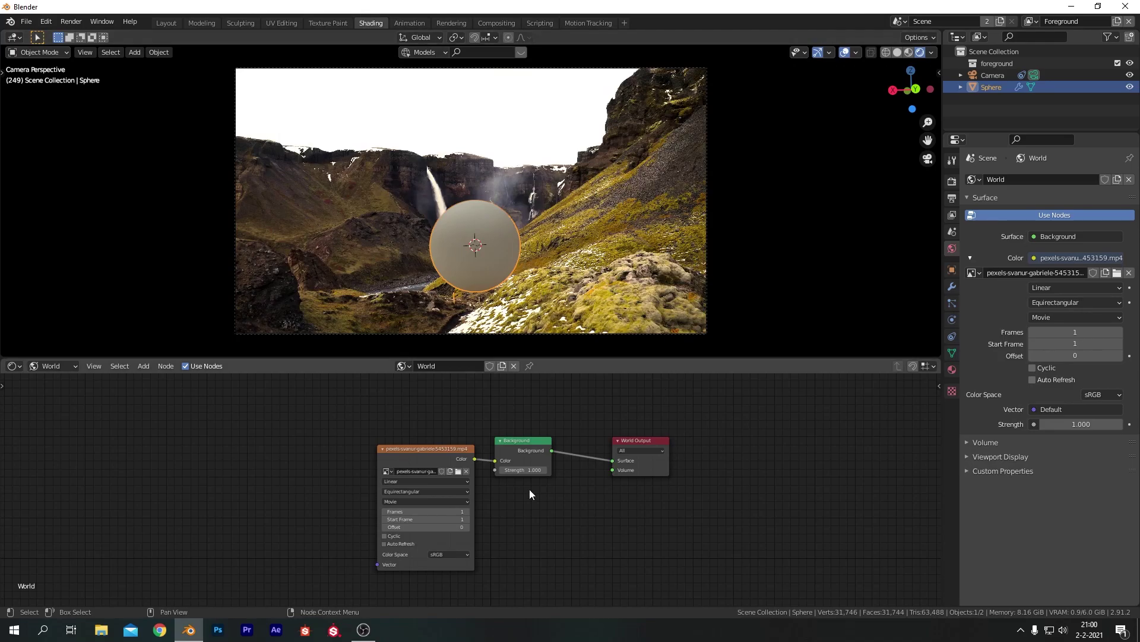
click(415, 448)
key(ctrl+t)
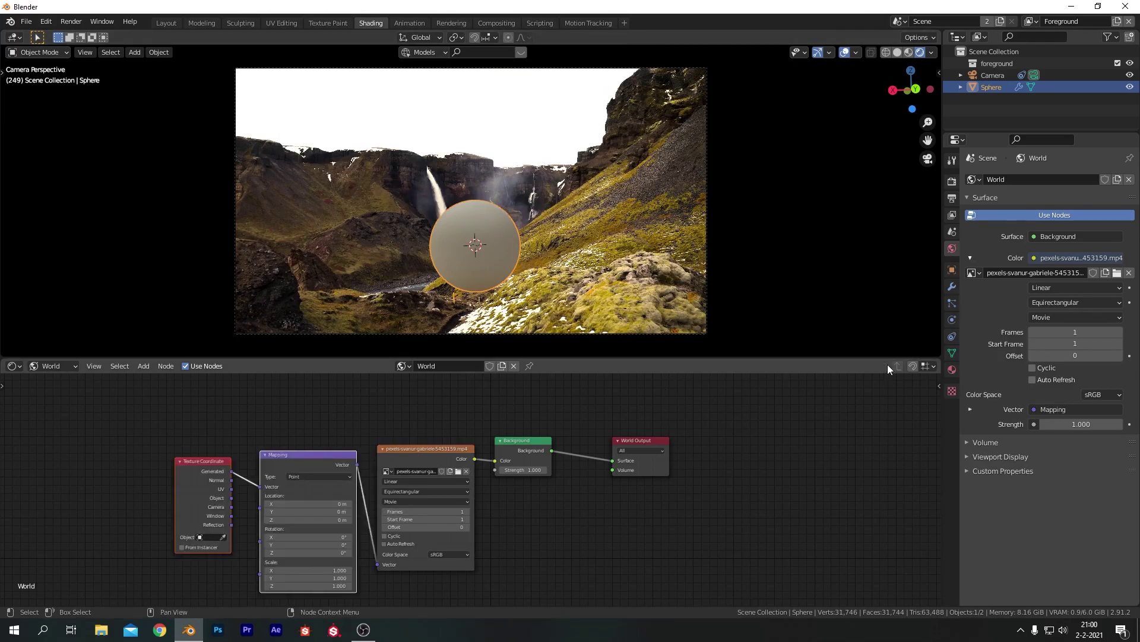
Turn off the transparent film option in the Eevee render settings so the world texture fills the background.
click(952, 159)
click(952, 183)
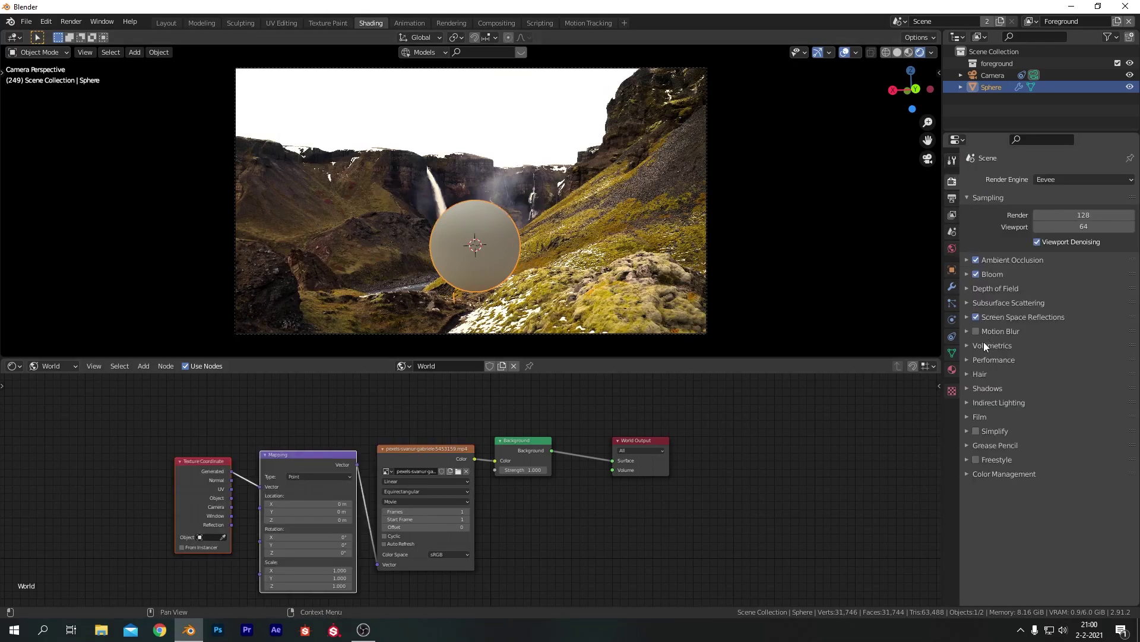
click(973, 416)
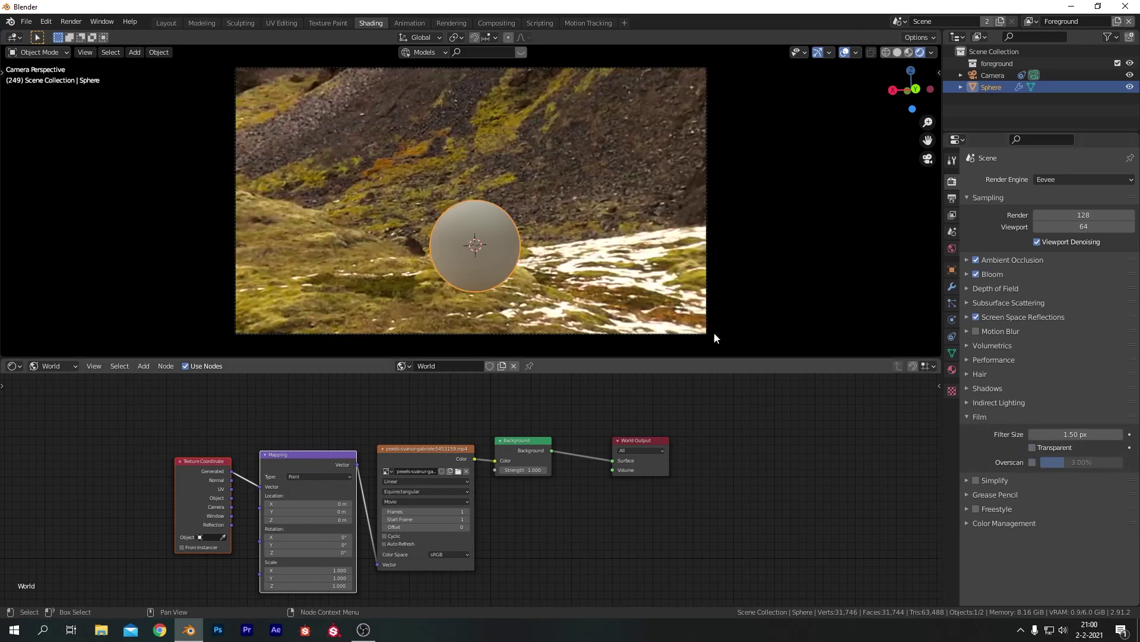
Set the world Mapping node's scale to 0.5 on both X and Y.
click(323, 570)
text(1.0.)
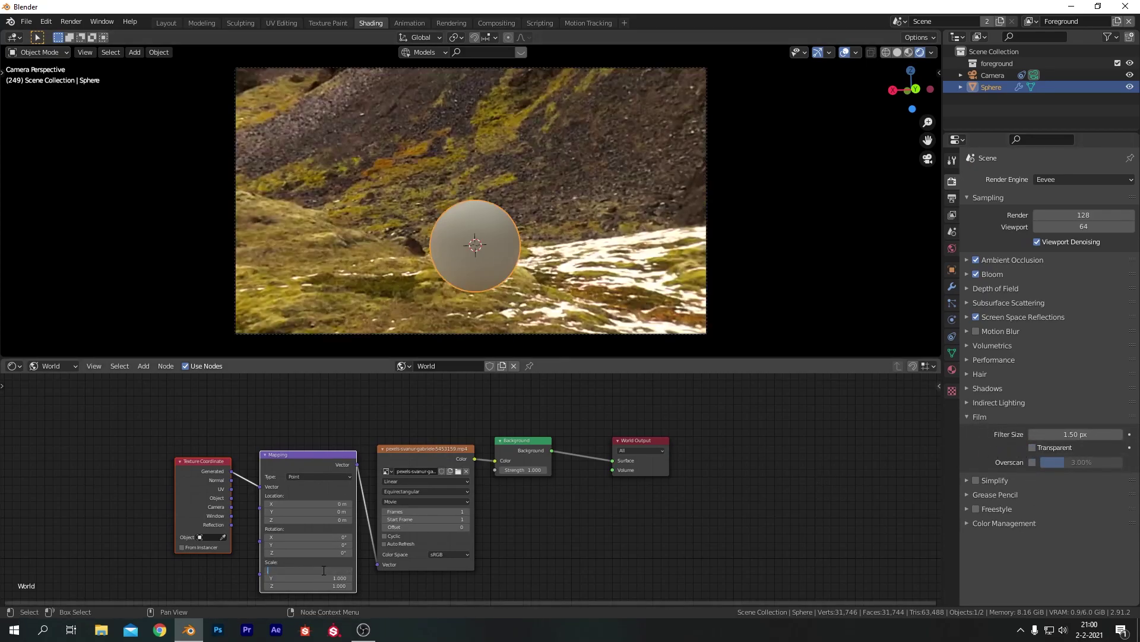
text(5)
key(Return)
click(334, 586)
click(334, 578)
click(334, 577)
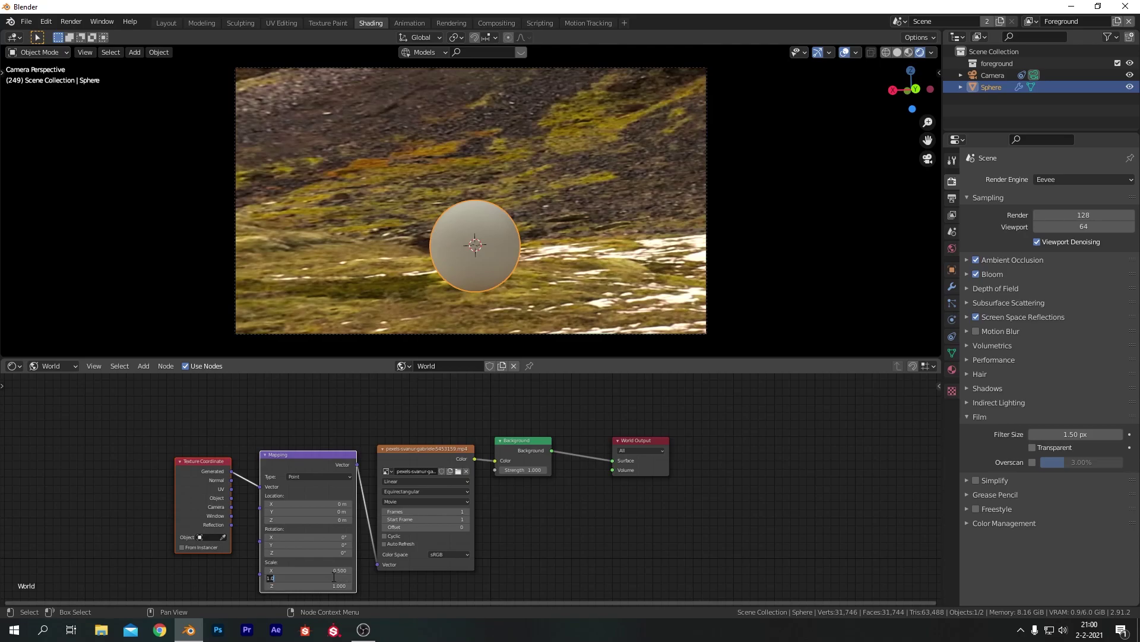
key(Return)
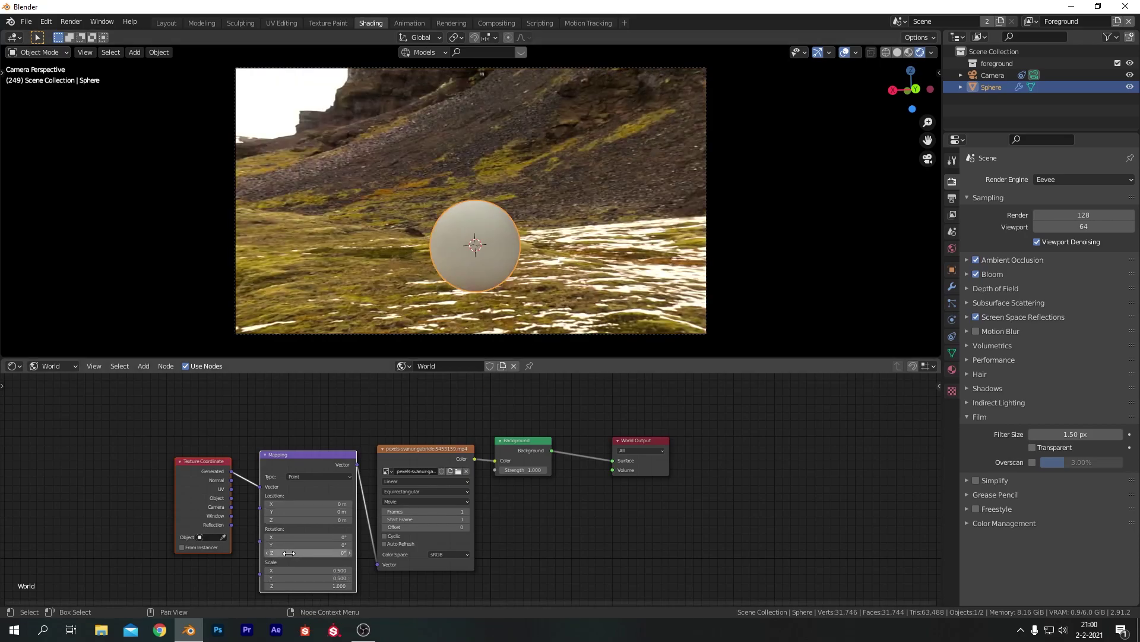
Set the world mapping to a Z rotation of about 118° and scale 2.5, 0.9, 2.8, and the background strength to 2.
drag(285, 553, 314, 552)
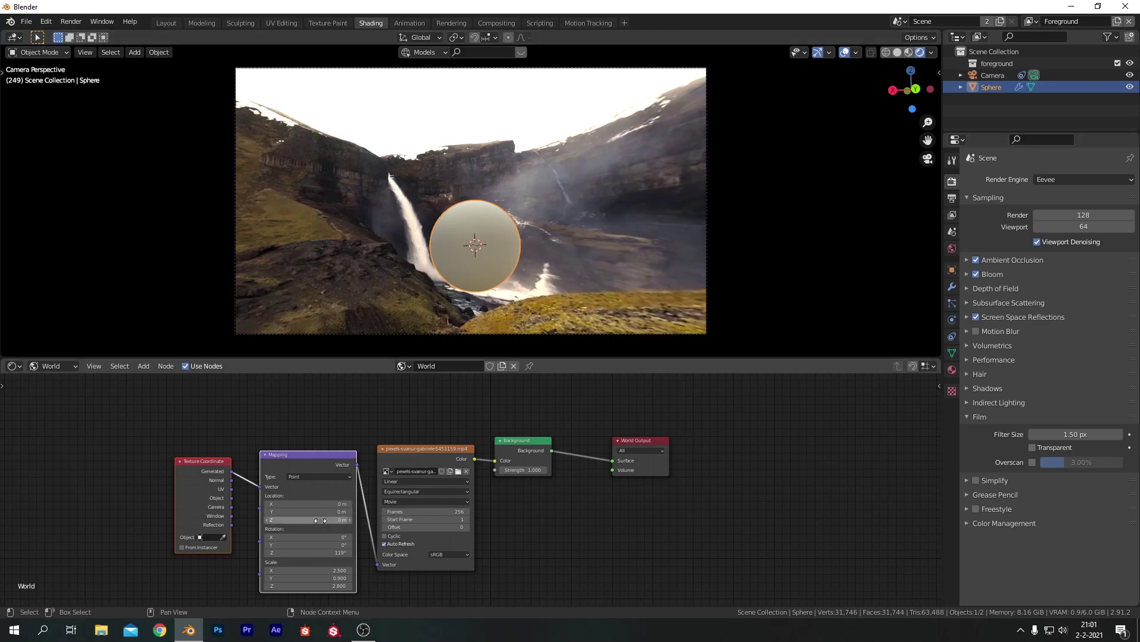
click(523, 469)
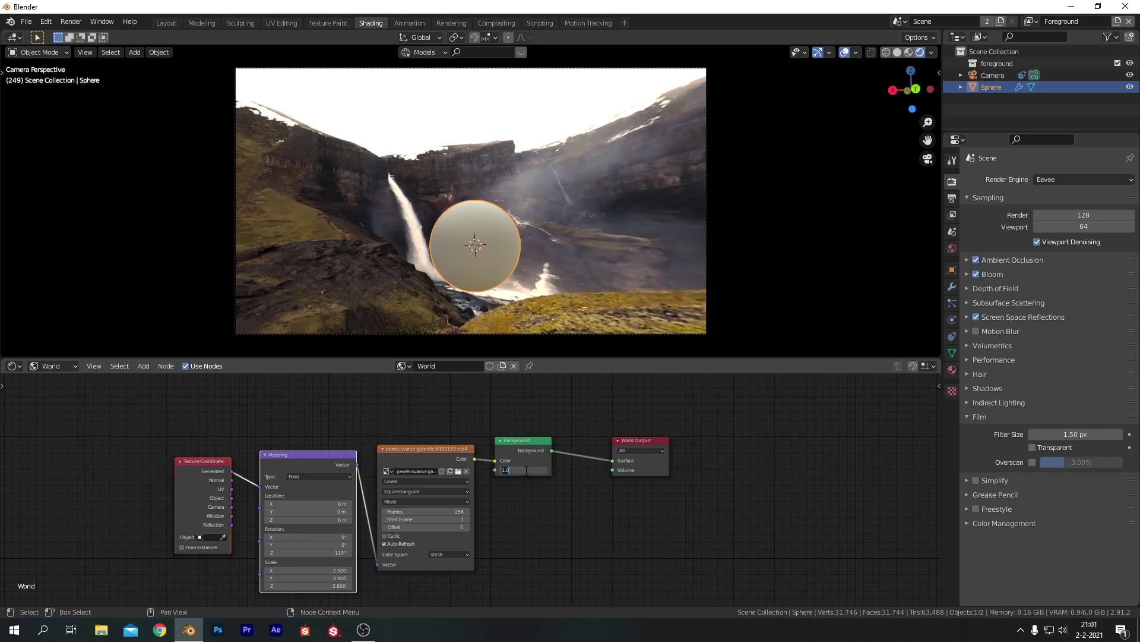
text(2)
key(Return)
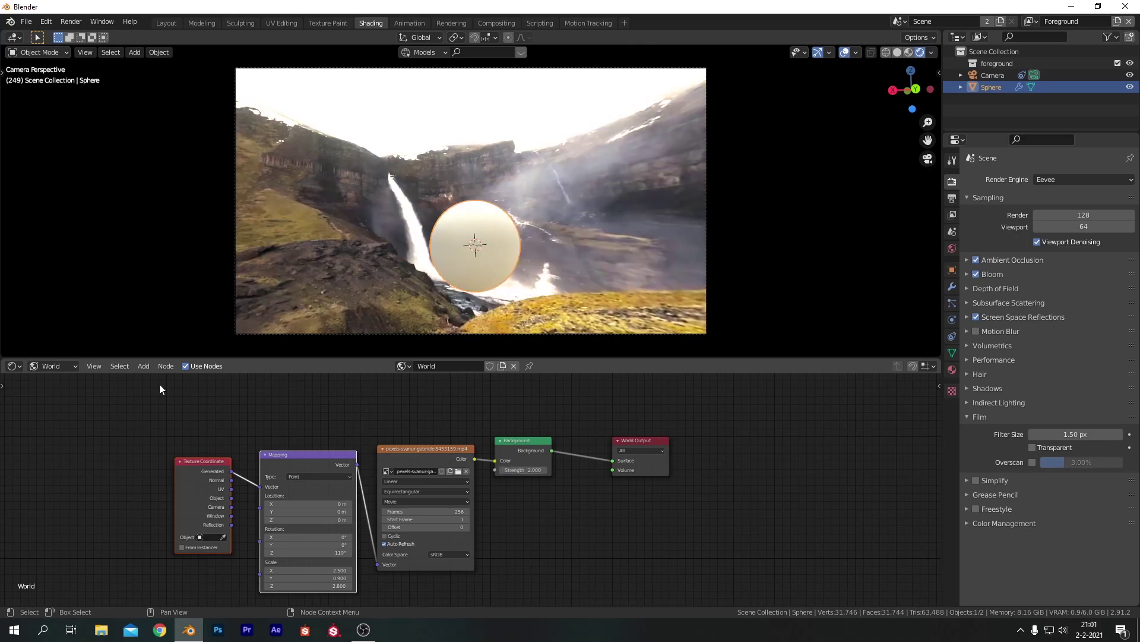
Show the object's shader nodes and create a new material named Eris for the sphere.
click(52, 366)
click(54, 380)
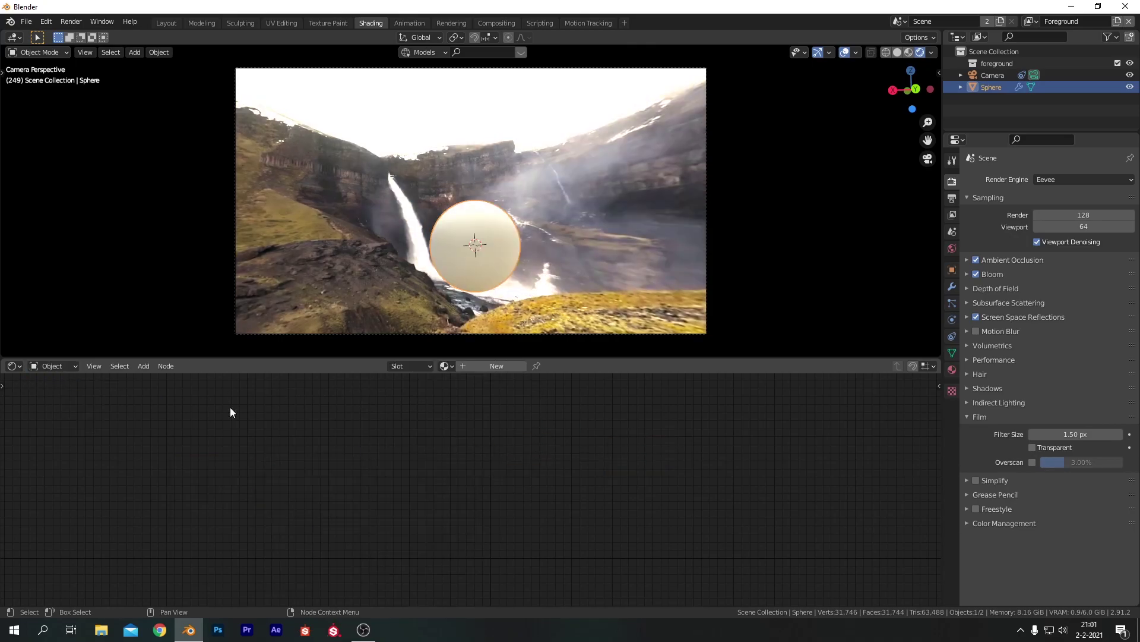
click(479, 366)
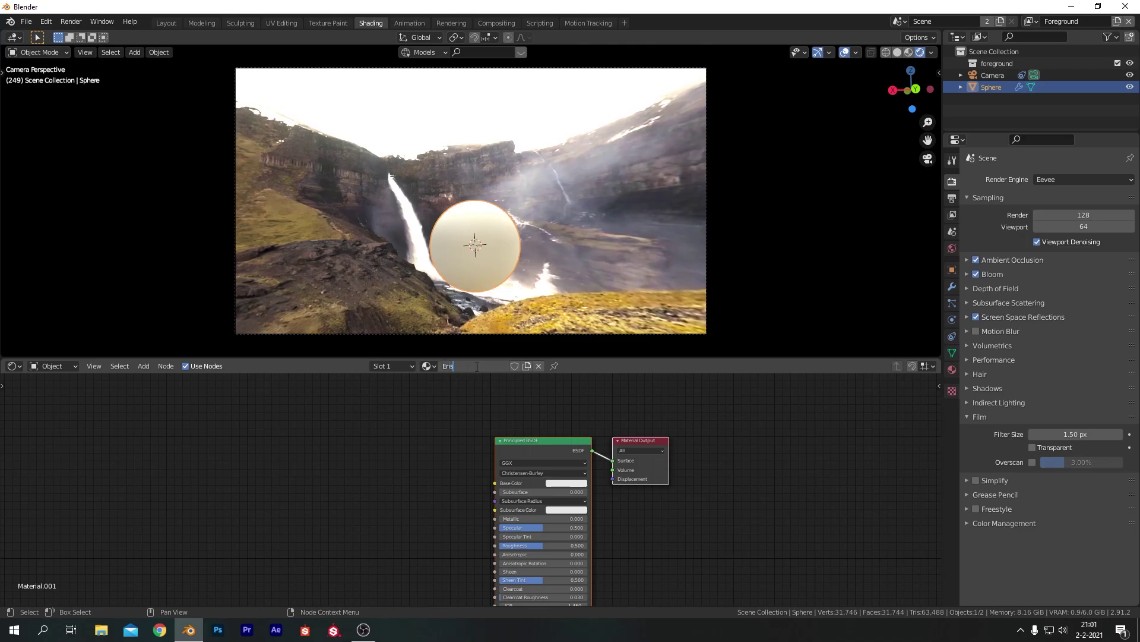
key(Return)
Add an Image Texture with Mapping and Texture Coordinate nodes and connect its color to the Principled BSDF's Base Color.
middle_drag(465, 439, 474, 395)
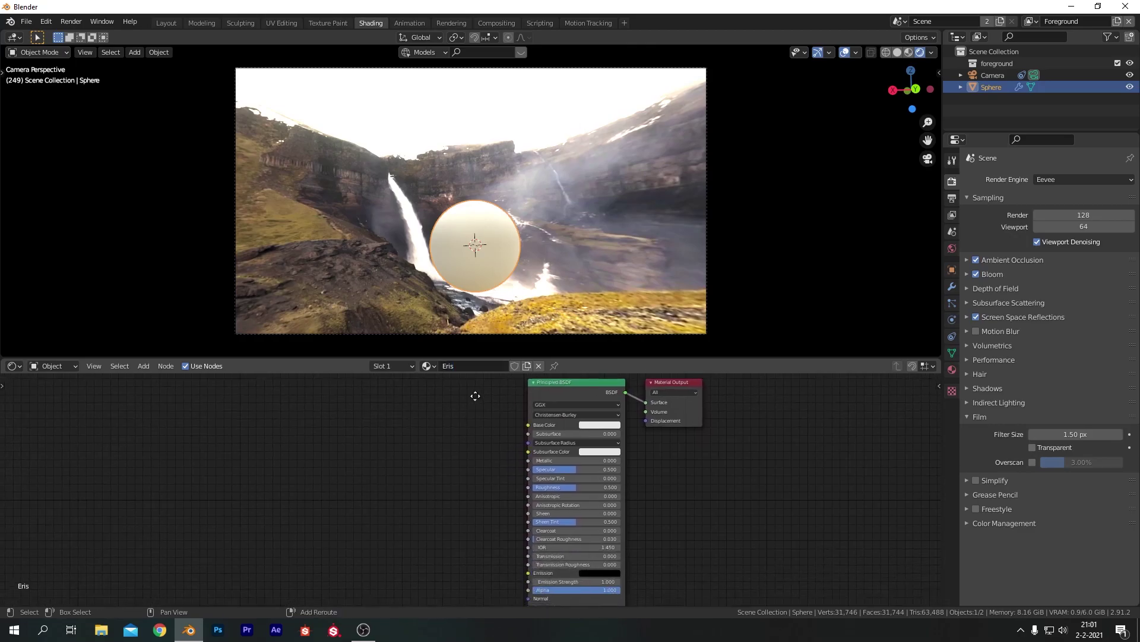
key(shift+a)
click(380, 404)
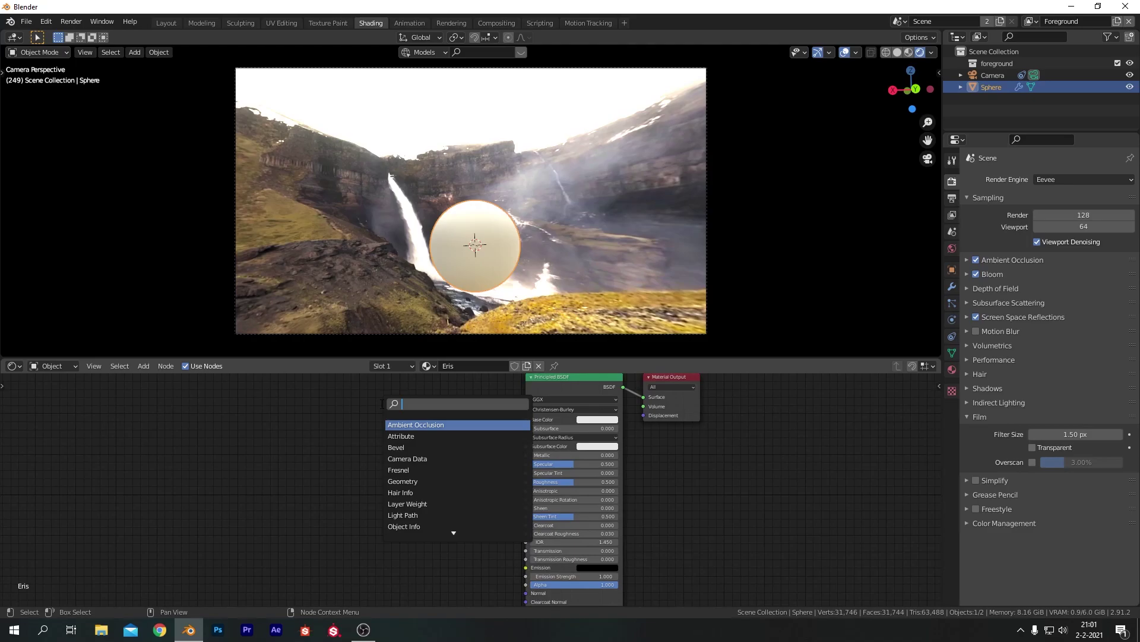
text(image)
key(Return)
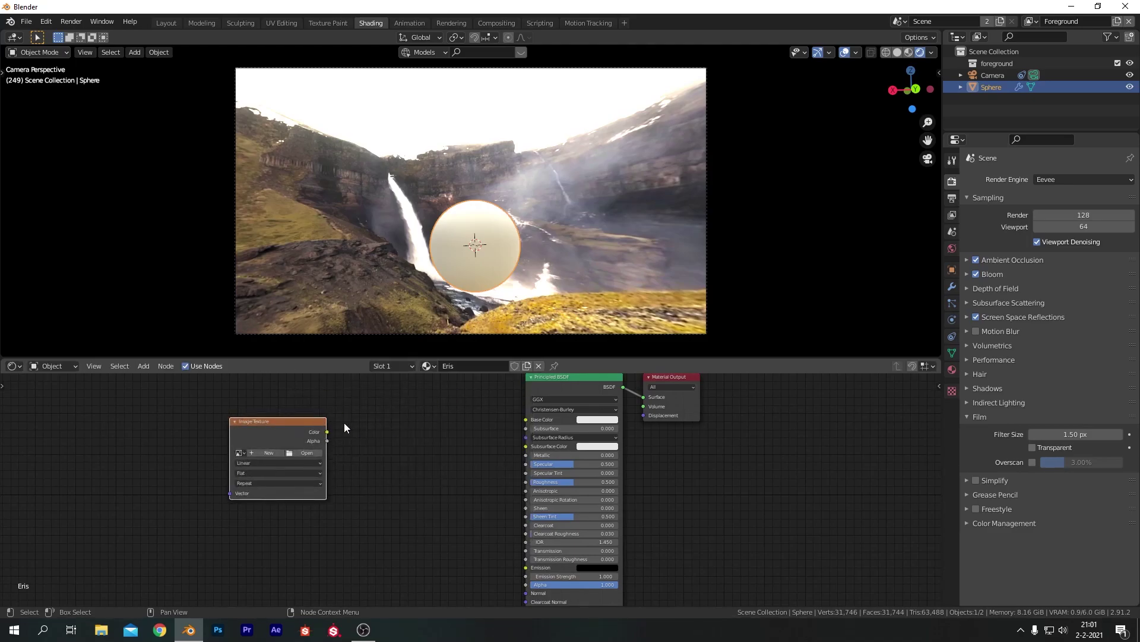
drag(328, 432, 335, 430)
drag(518, 415, 520, 417)
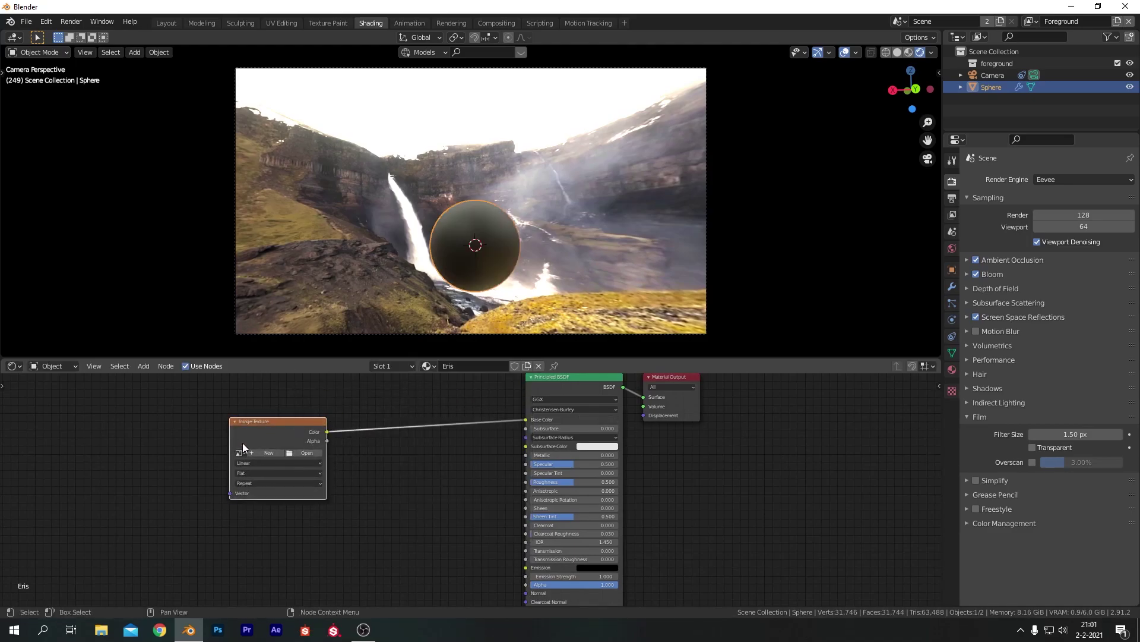
key(ctrl+t)
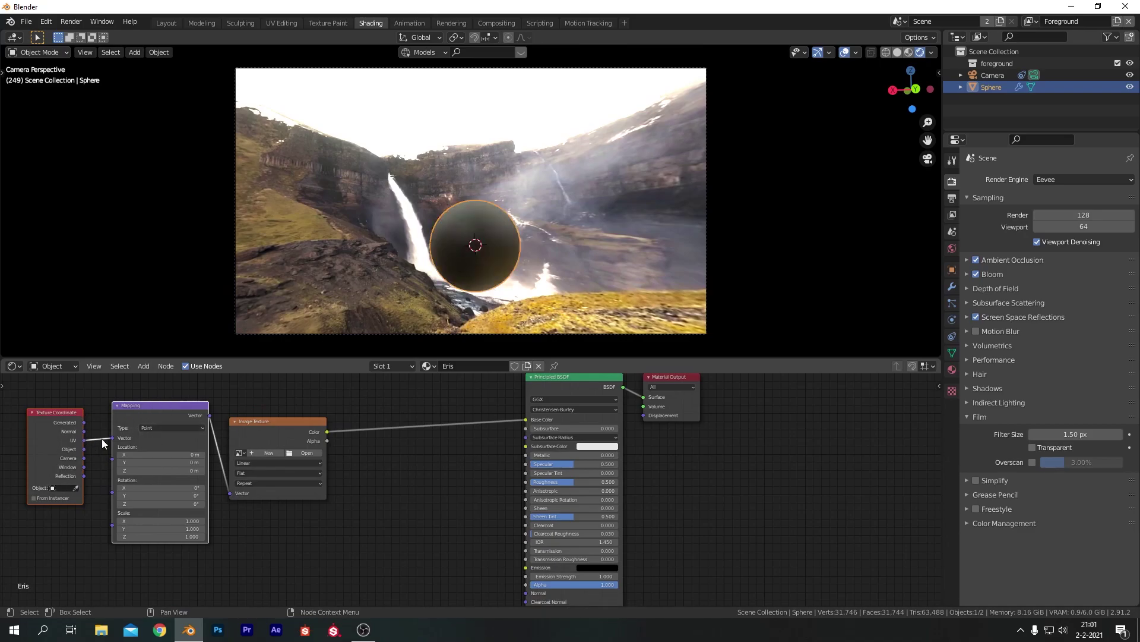
Search the add-on preferences for "node" to check whether Node Wrangler is enabled, and close the preferences.
click(47, 22)
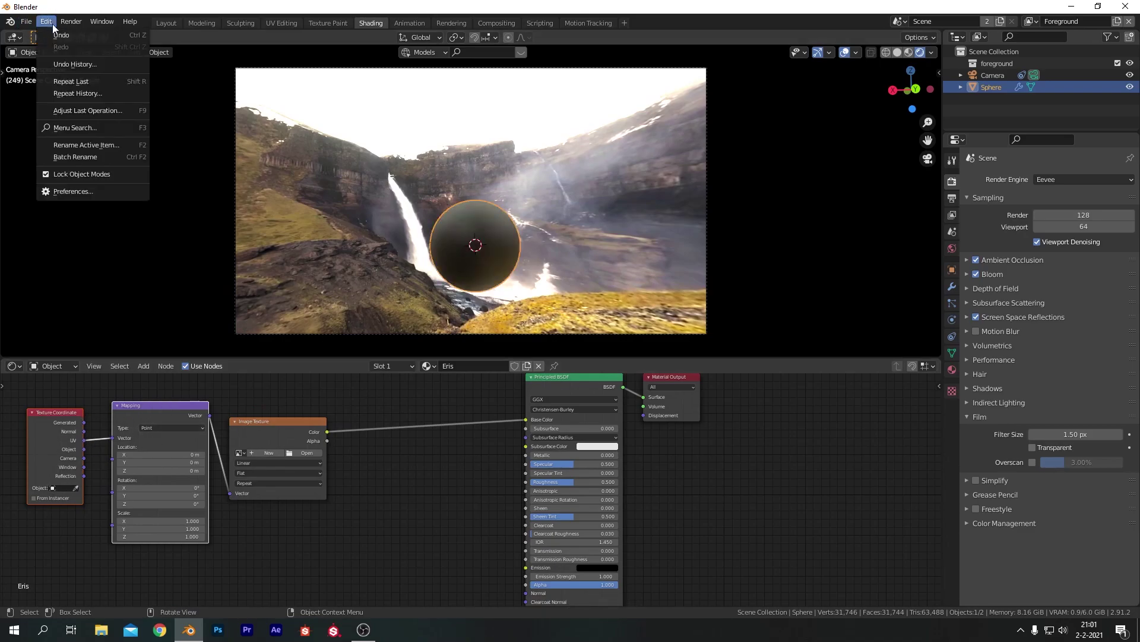
click(84, 191)
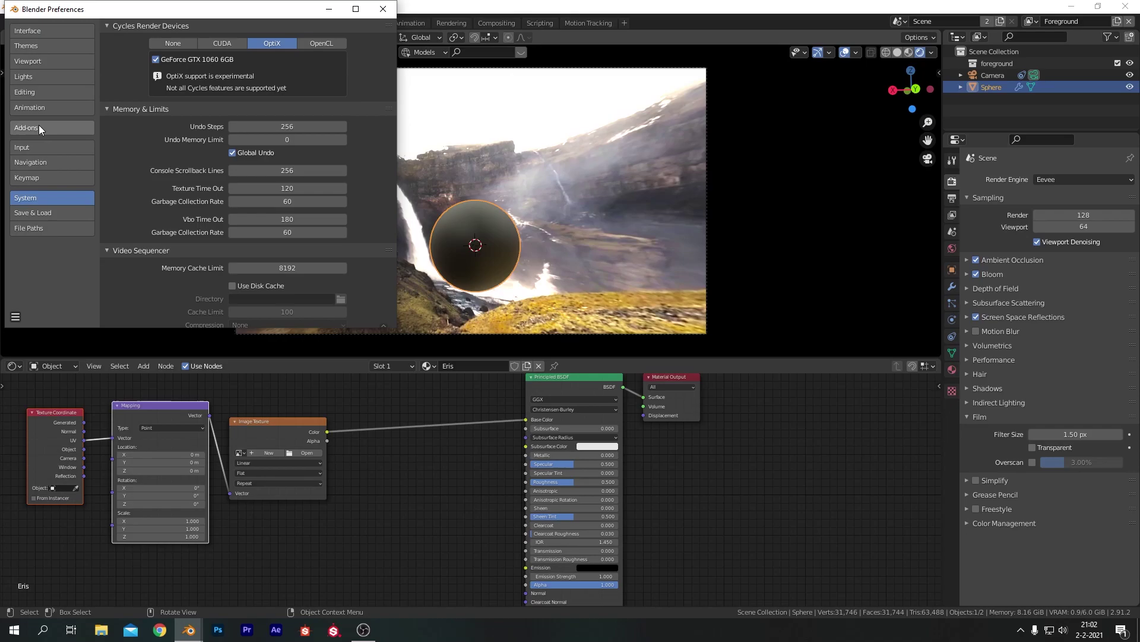
click(38, 127)
text(node)
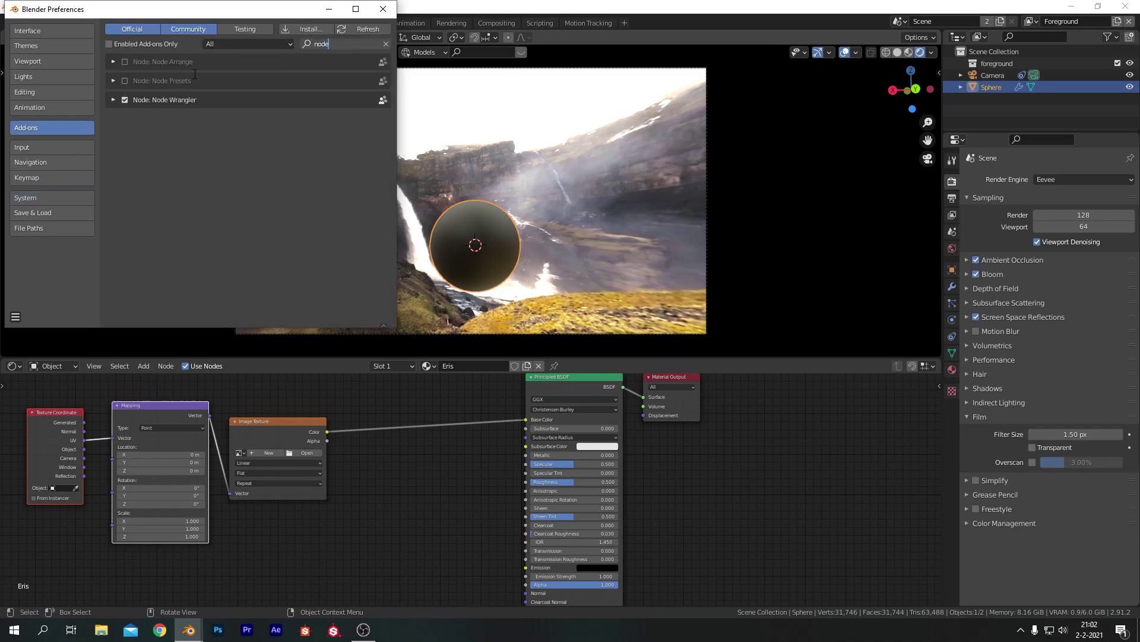
click(383, 9)
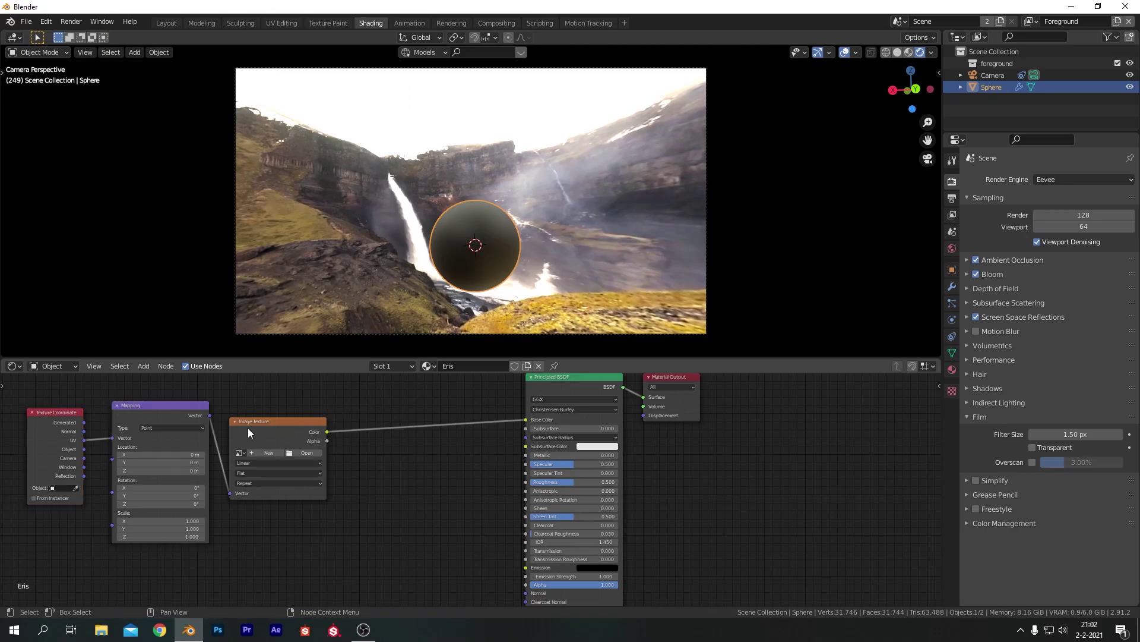
Load the fictional Eris planet JPG from the Tutorial 9 Assets folder into the Eris material's Image Texture.
click(301, 452)
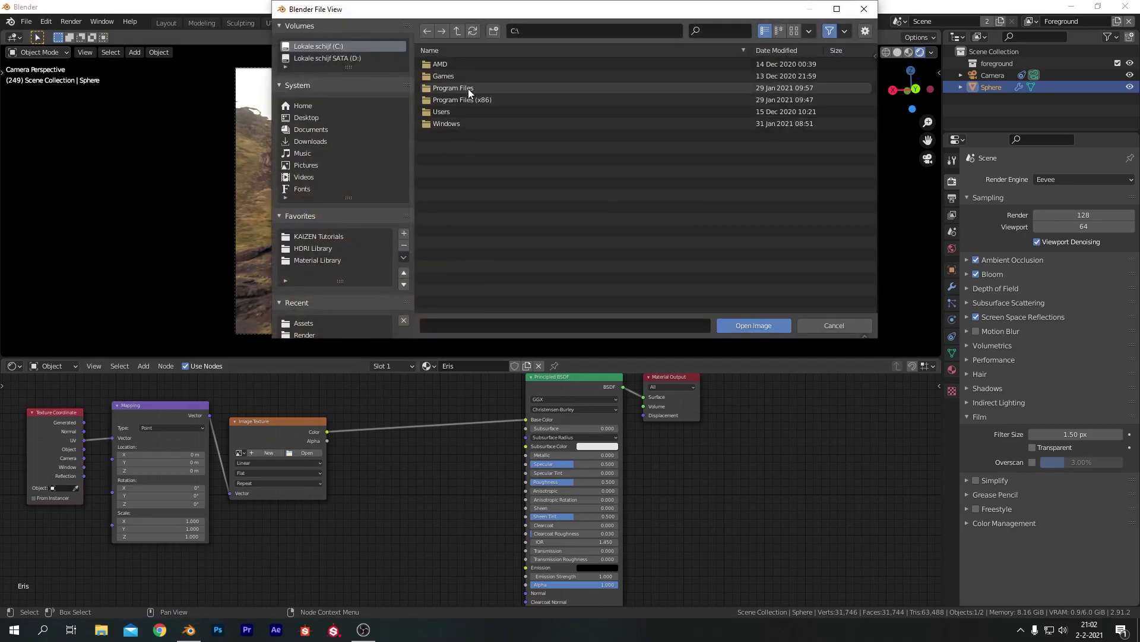
click(325, 238)
double_click(453, 230)
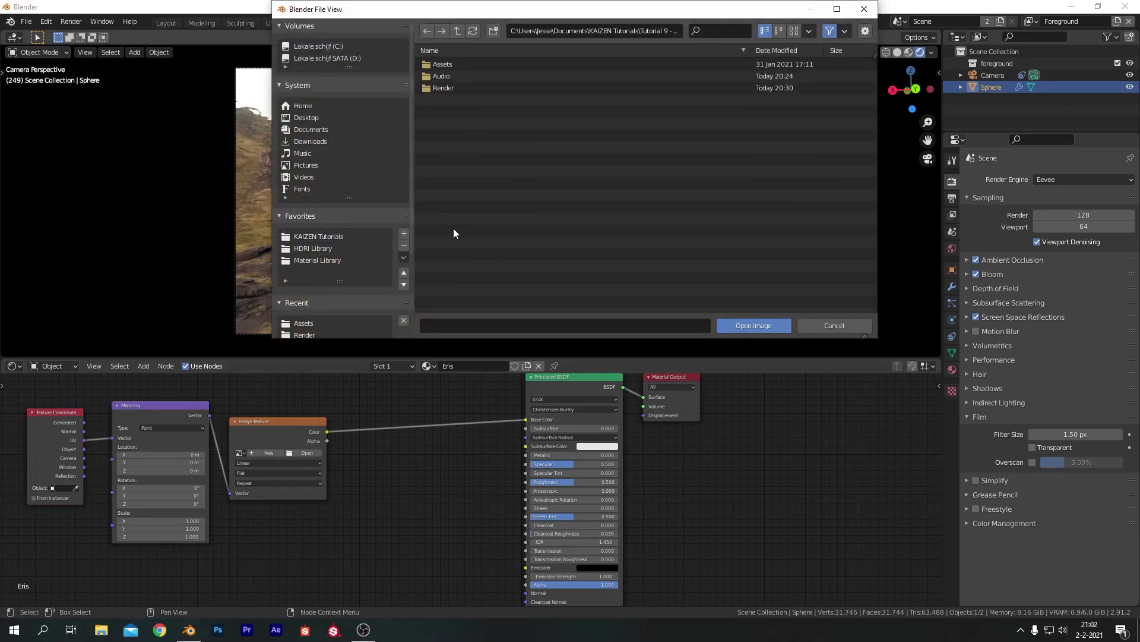
double_click(438, 64)
double_click(437, 64)
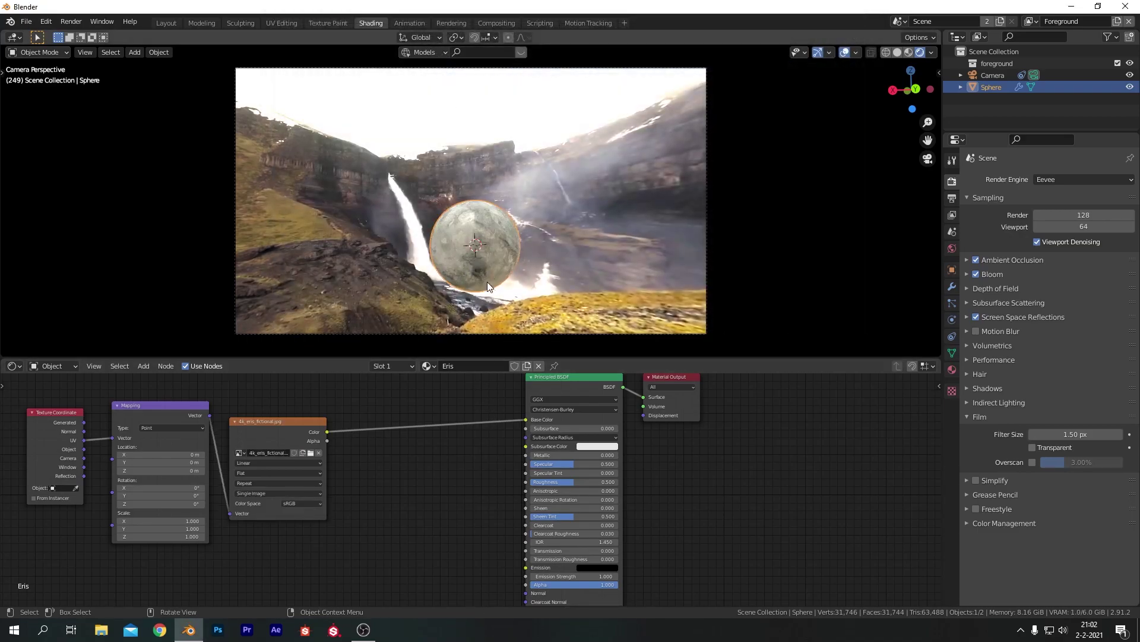
Raise the sphere about 85 m along the global Z axis above the waterfall and enable the transparent film option.
key(g)
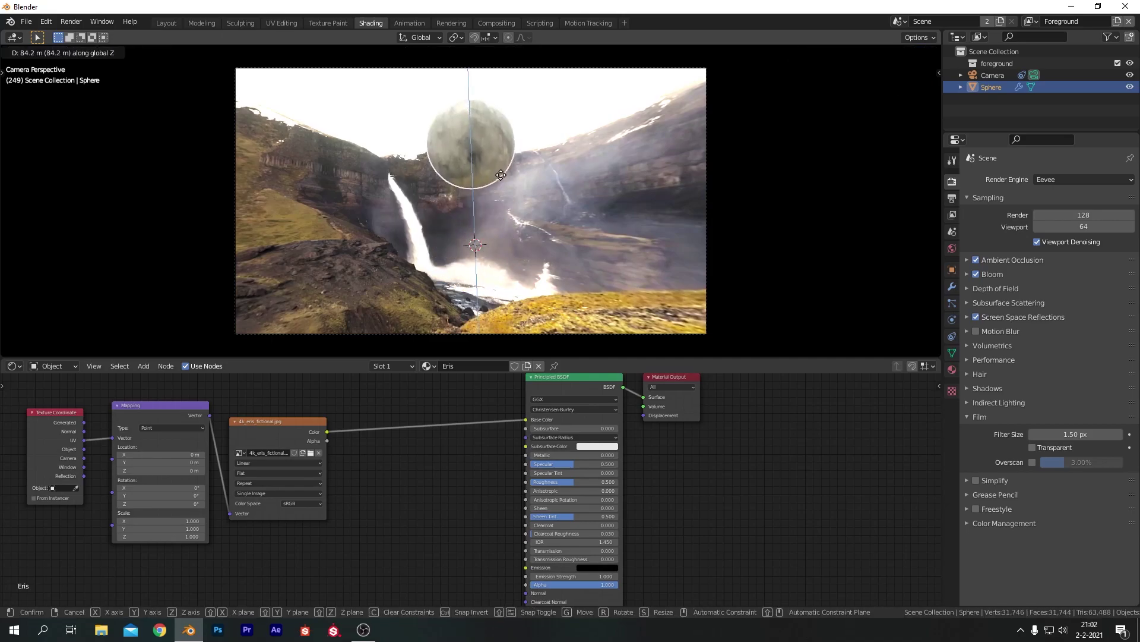
click(482, 172)
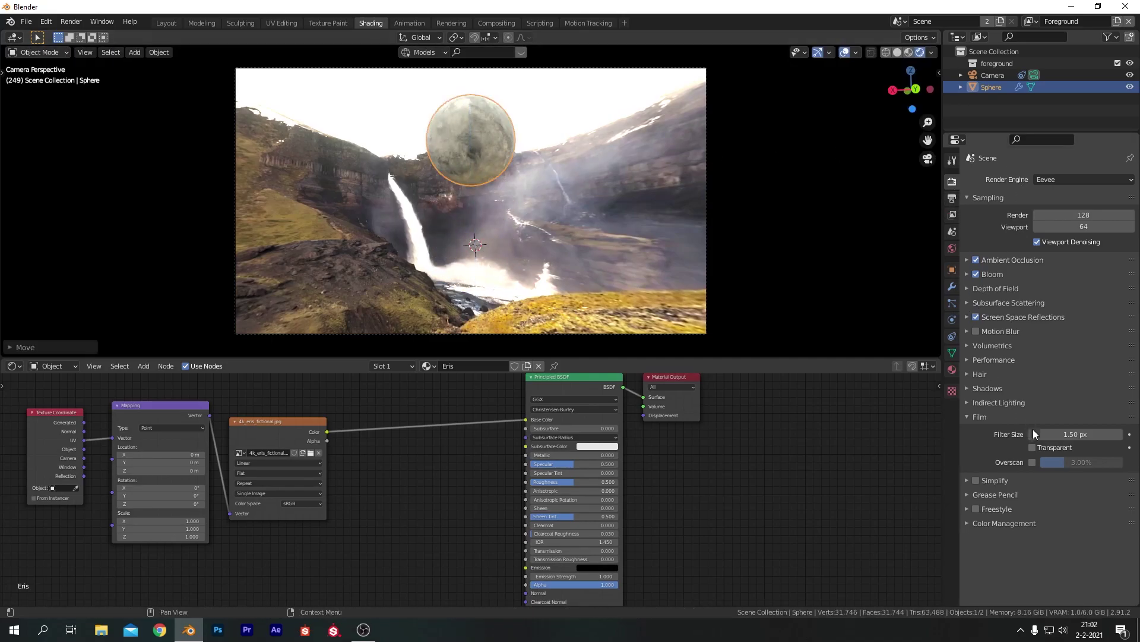
click(1032, 447)
Rotate the sphere about the global Z axis by about 90° and by a further 57° or so.
key(r)
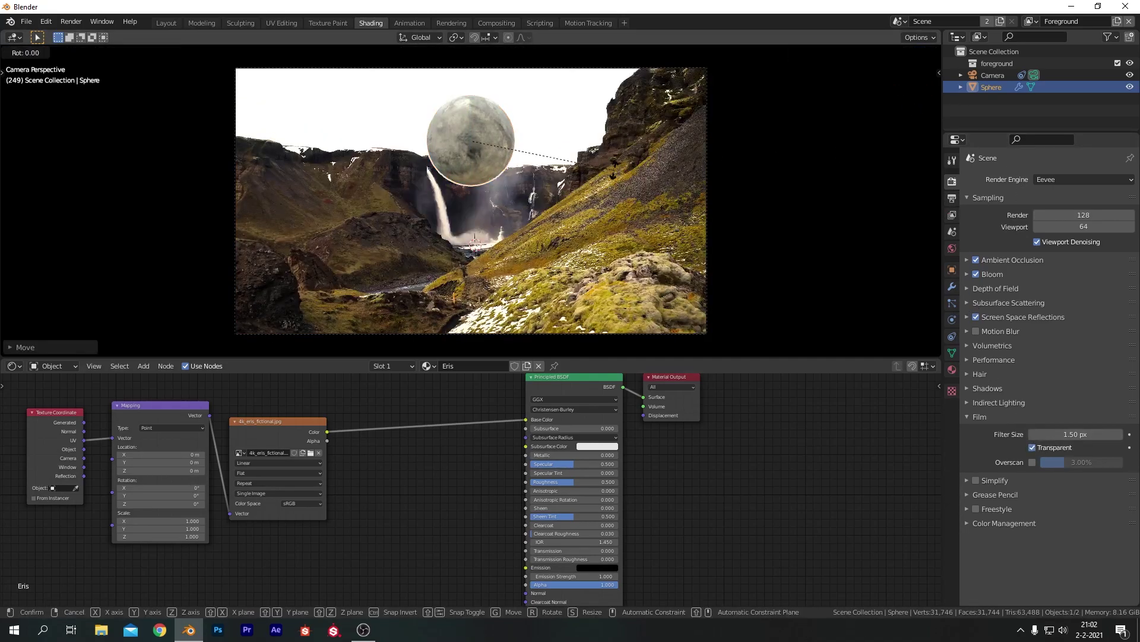
key(z)
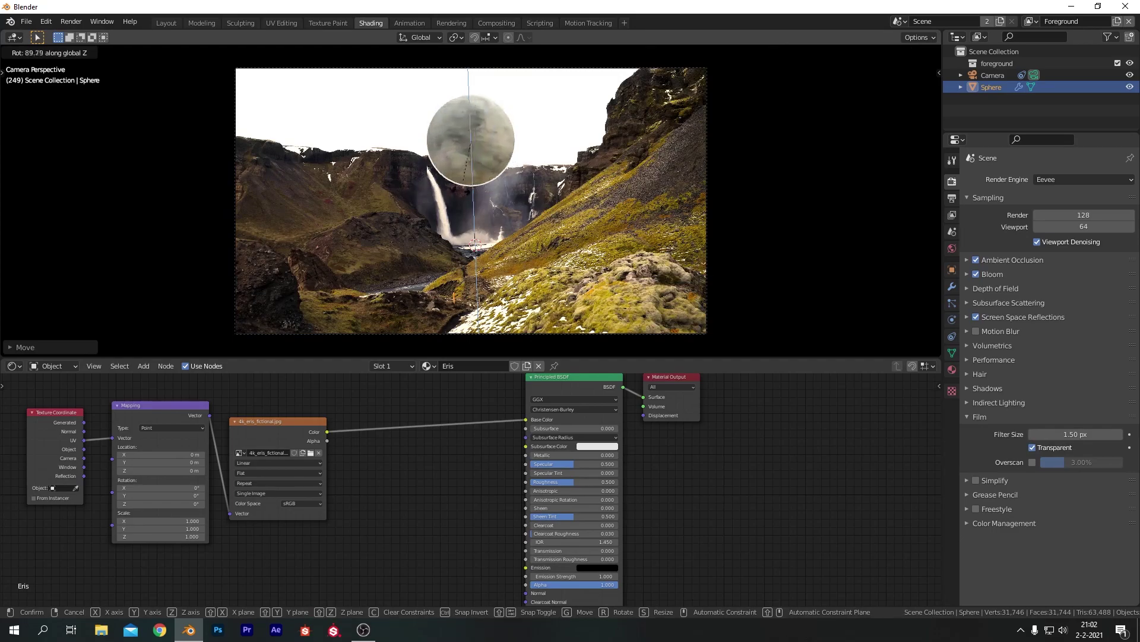
click(117, 216)
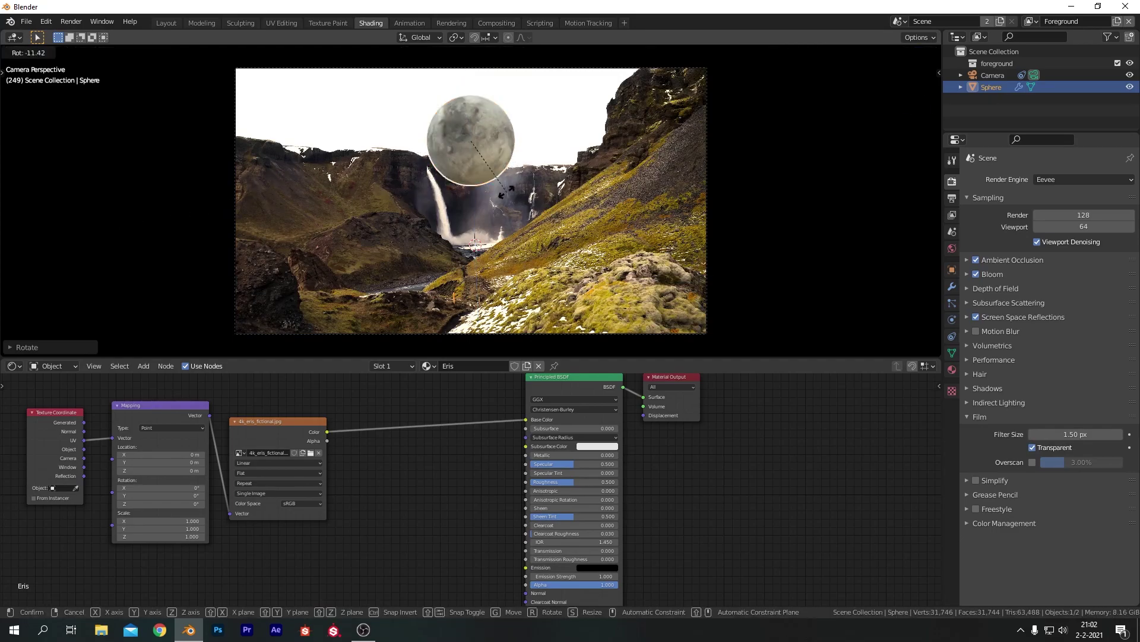
key(r)
key(z)
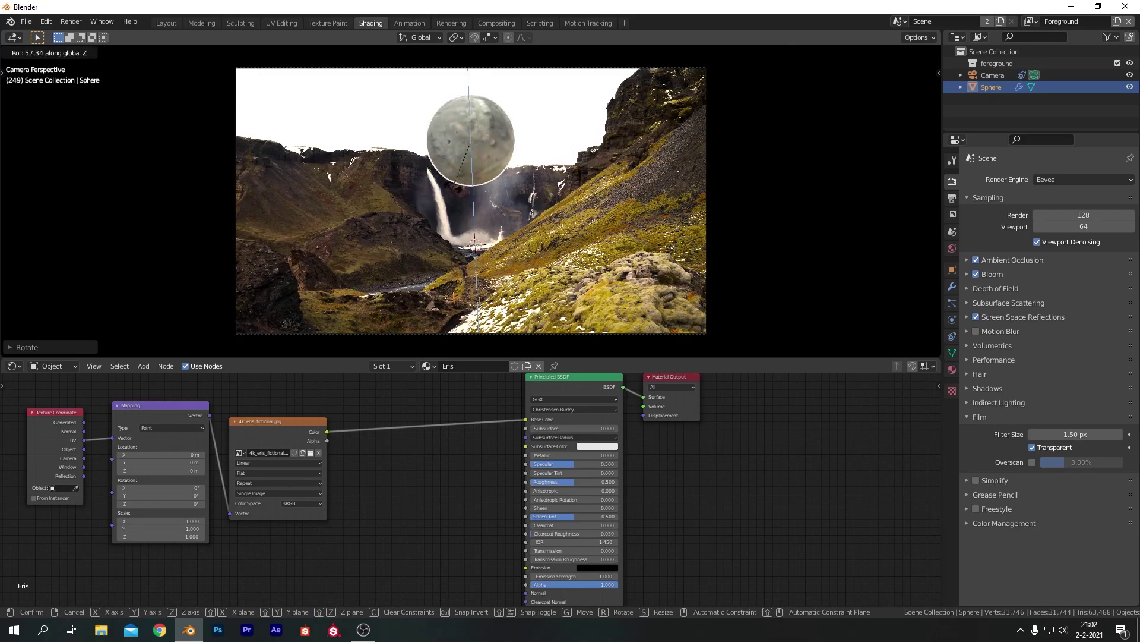
click(453, 145)
Rotate the sphere freely in trackball mode by about 21° and -11°.
key(r)
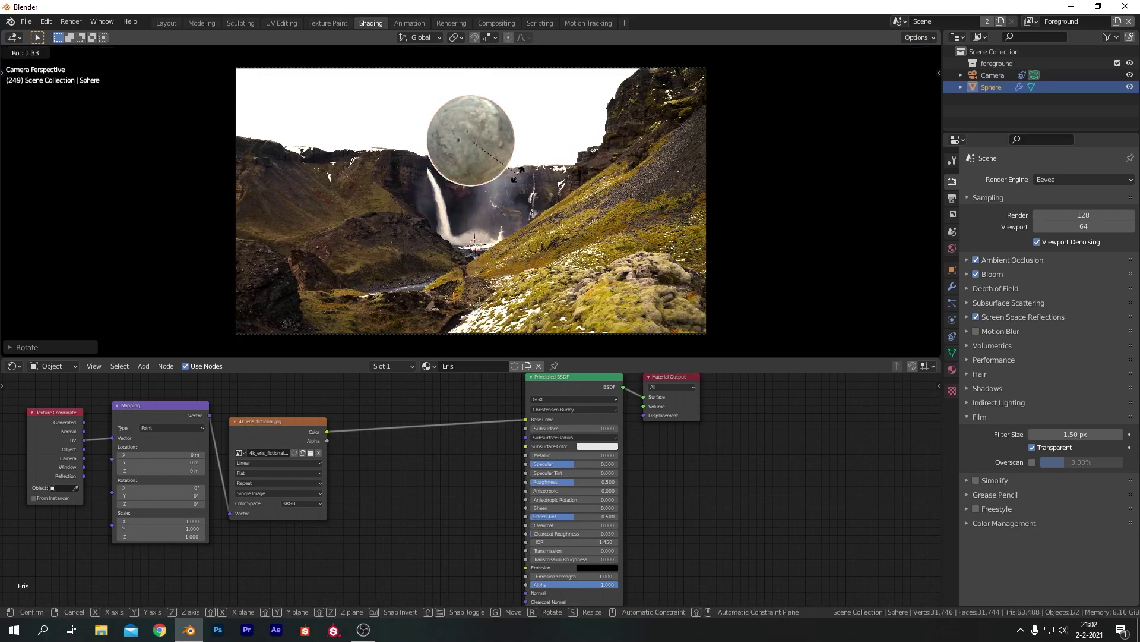
key(r)
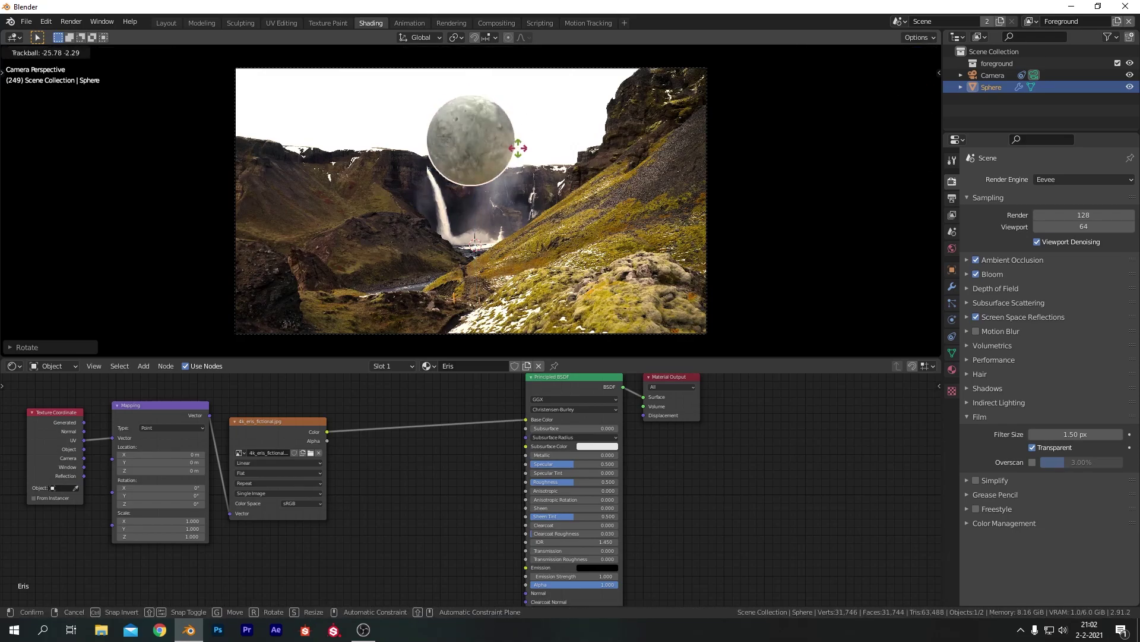
click(509, 197)
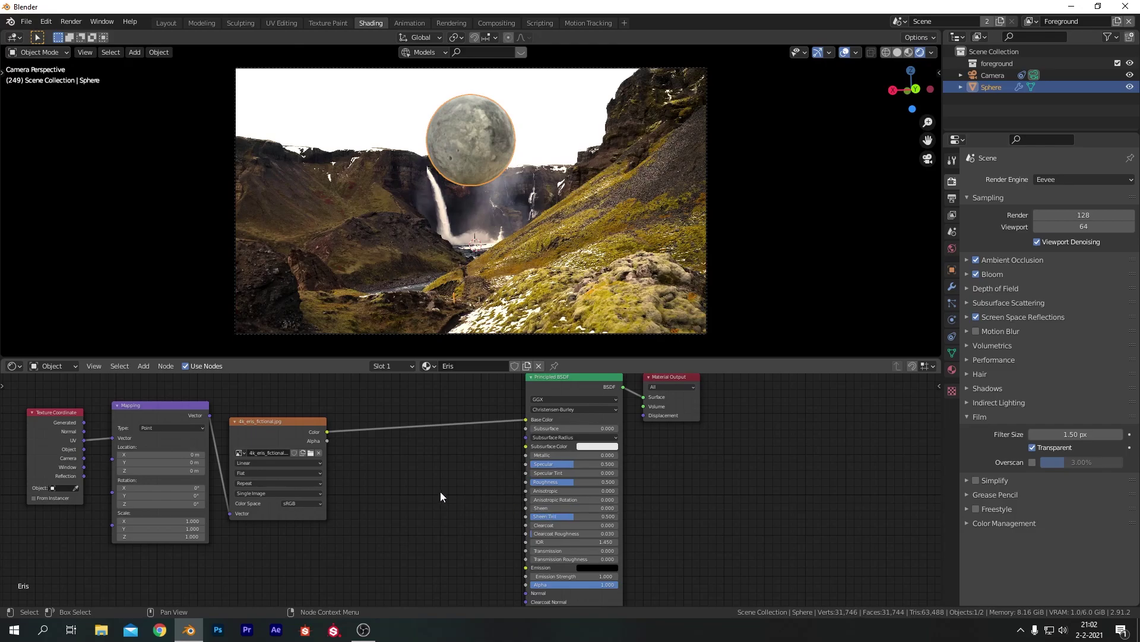
Add a Bump node to the Eris material and connect its Normal output to the Principled BSDF's Normal input.
key(shift+a)
click(390, 458)
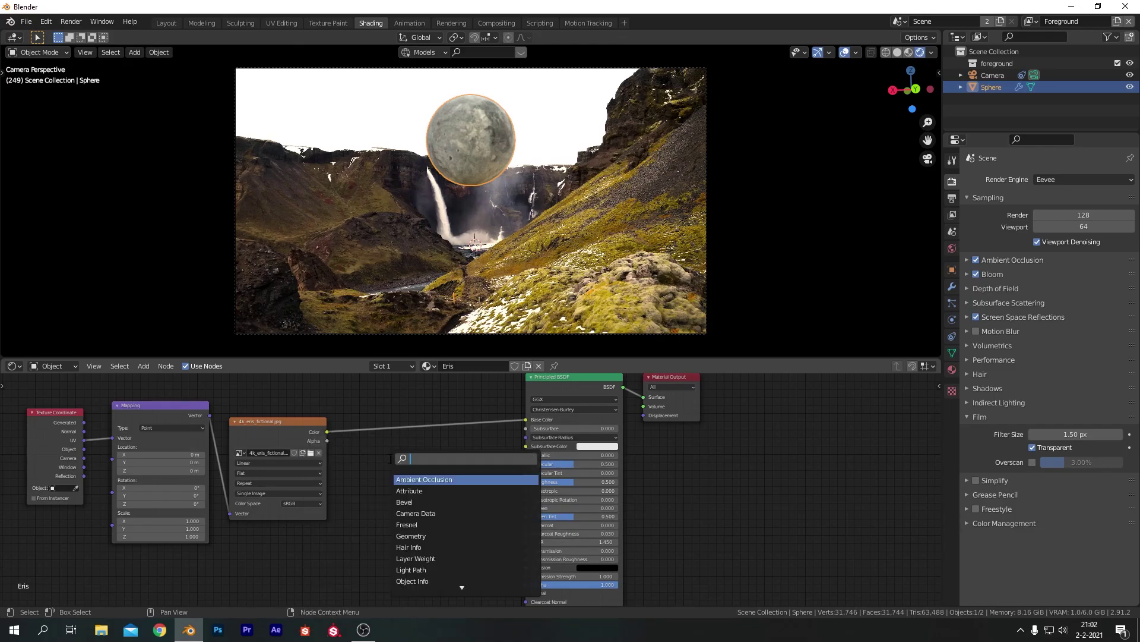
text(bump)
key(Return)
click(399, 487)
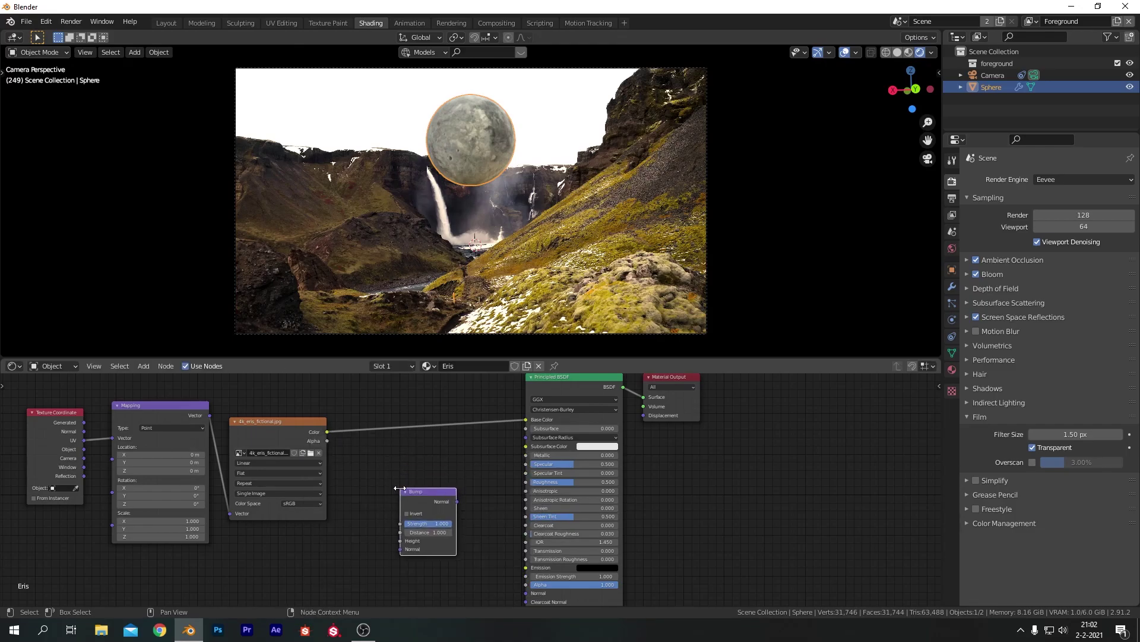
shift+scroll(470, 467, down, 2)
mouse_move(457, 472)
mouse_down()
mouse_move(527, 563)
mouse_move(473, 509)
mouse_move(477, 523)
mouse_up()
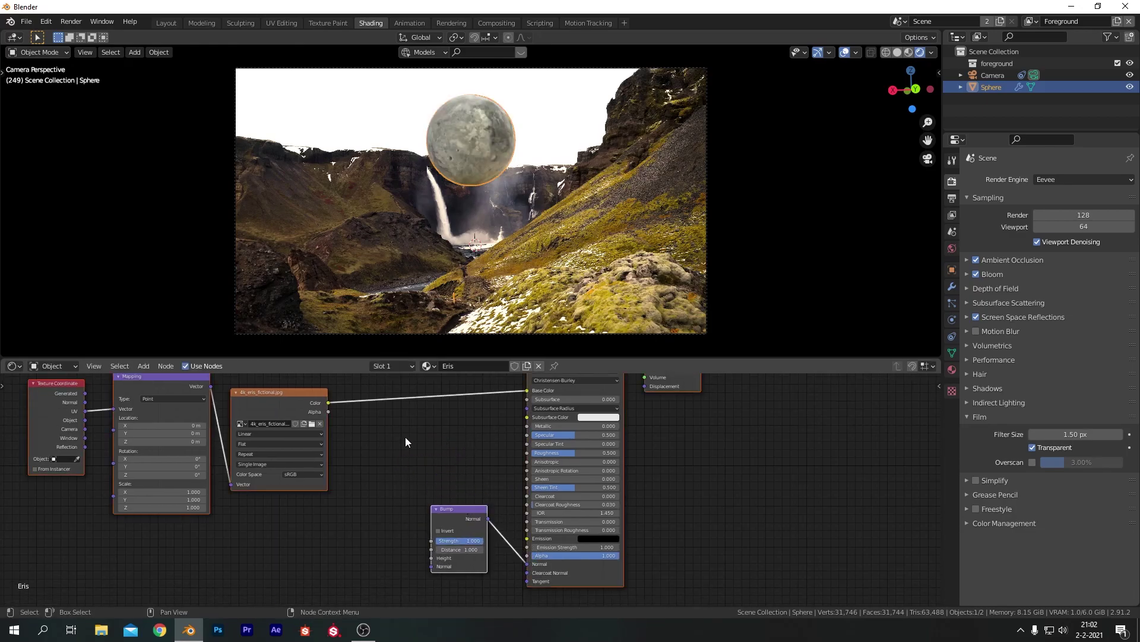
Add a ColorRamp node between the Image Texture and the Bump node.
key(shift+a)
click(405, 436)
text(color)
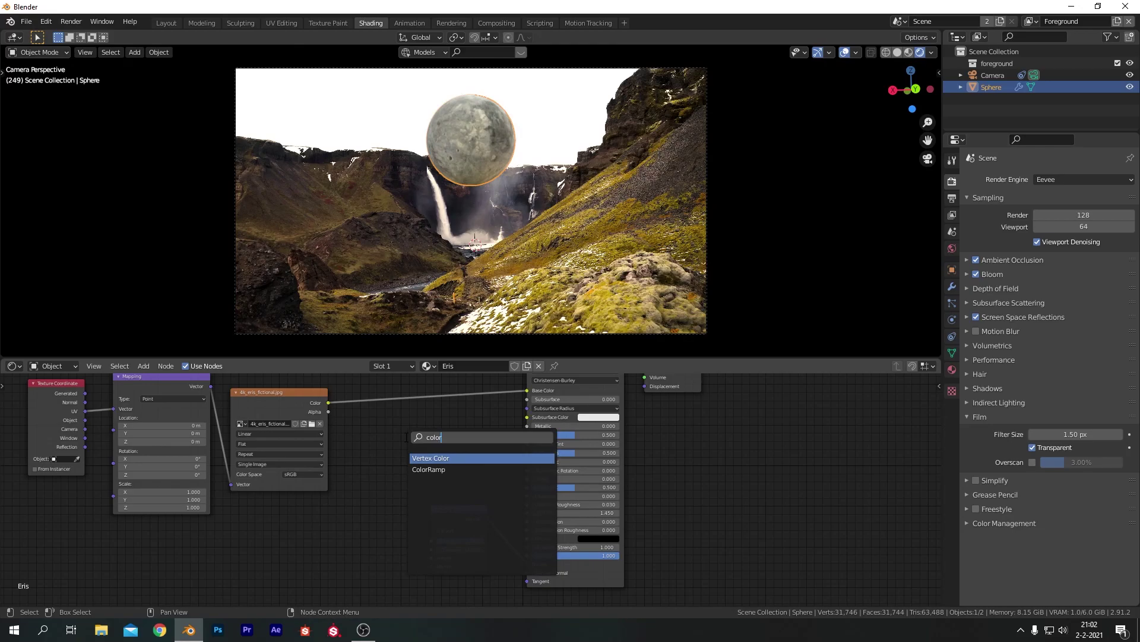
key(Return)
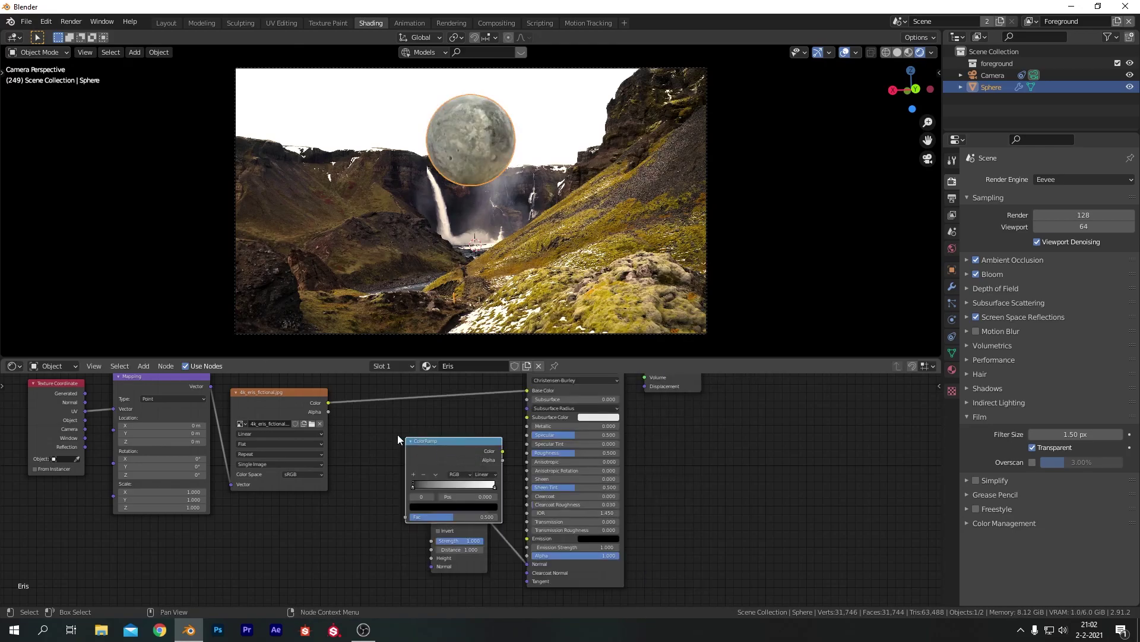
click(400, 417)
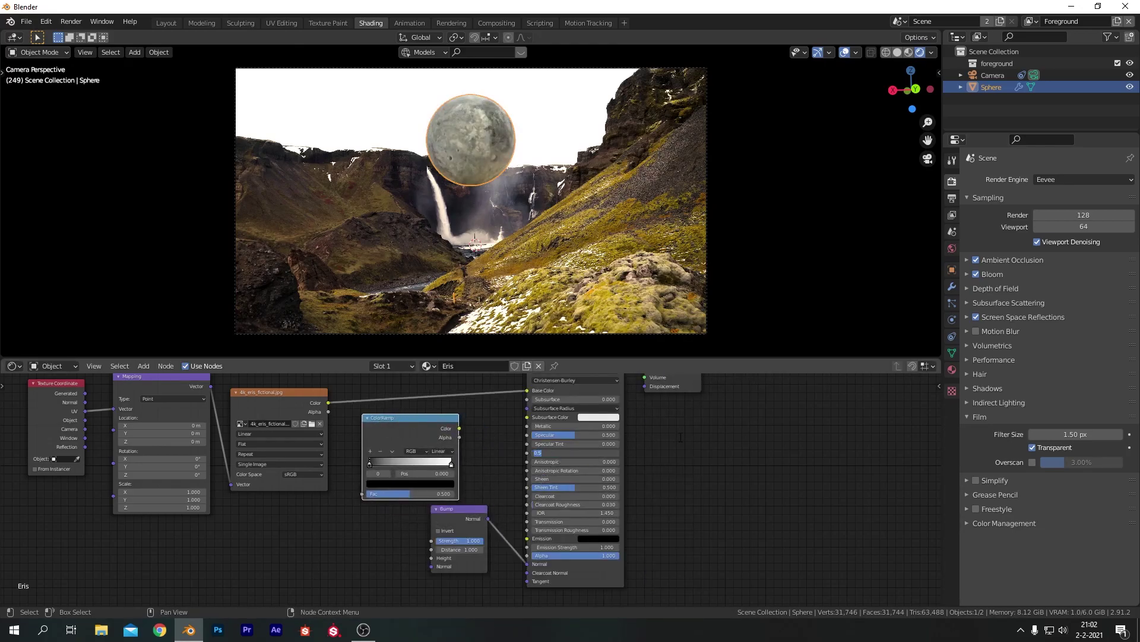
Make room around the ColorRamp and link the Image Texture's Color through its Fac and Color sockets to the Bump's Height.
scroll(670, 443, down, 4)
drag(110, 394, 315, 491)
key(g)
click(233, 477)
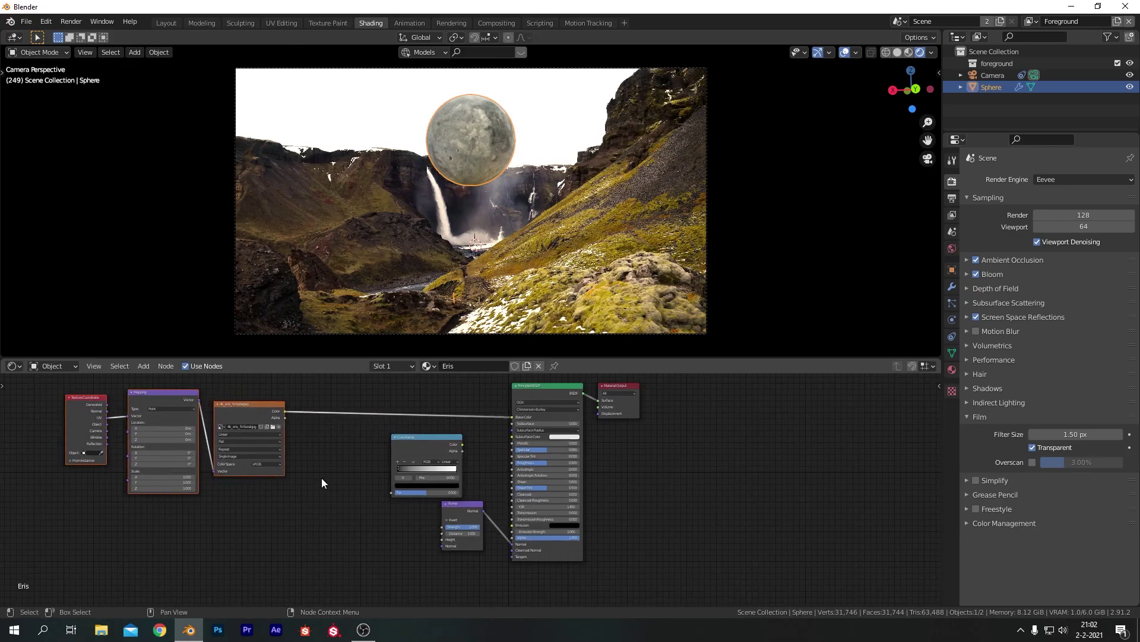
drag(419, 439, 360, 448)
drag(283, 412, 337, 504)
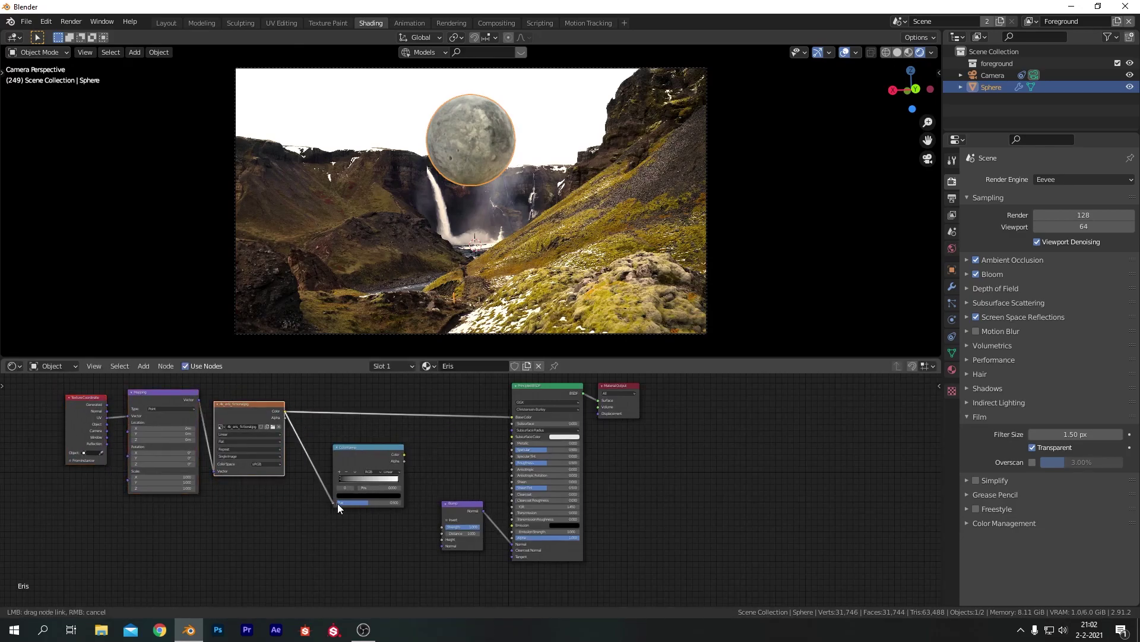
drag(404, 454, 443, 539)
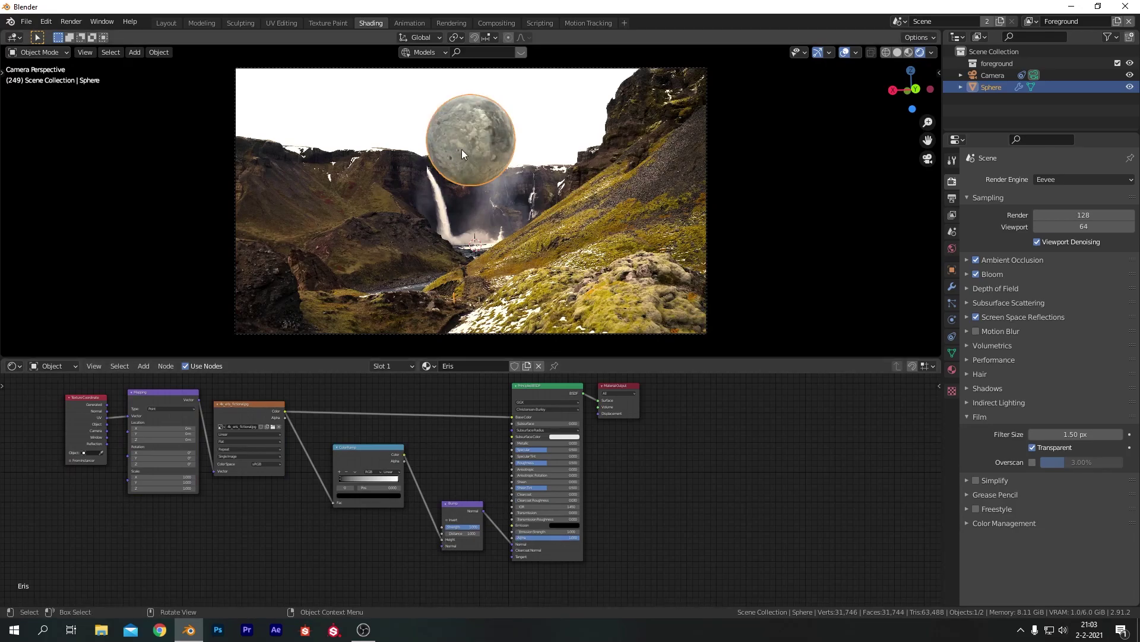
Inspect the bump relief on the sphere up close and set the Bump node's Strength to 0.5.
scroll(466, 134, up, 4)
shift+middle_drag(480, 118, 500, 297)
scroll(497, 276, up, 1)
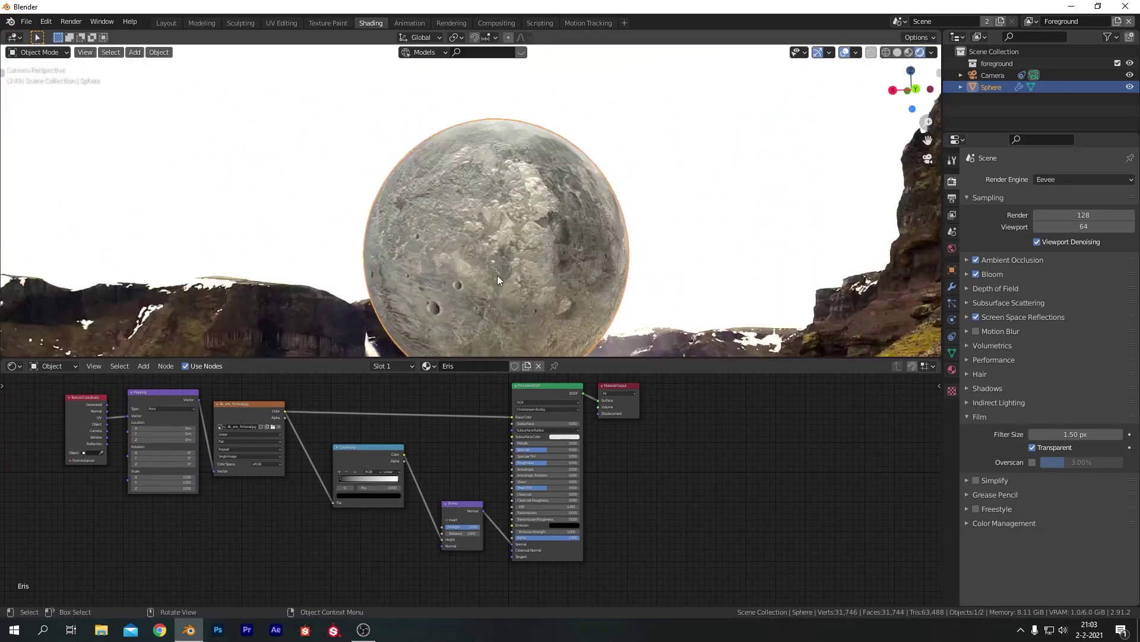
scroll(497, 276, up, 16)
scroll(476, 181, down, 9)
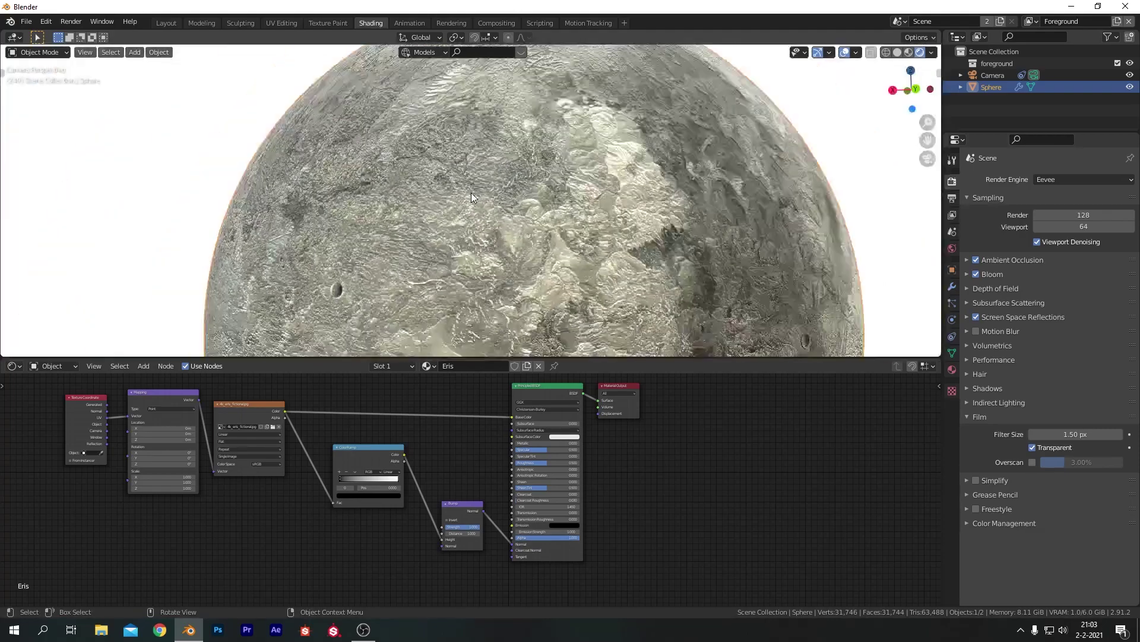
scroll(472, 192, down, 5)
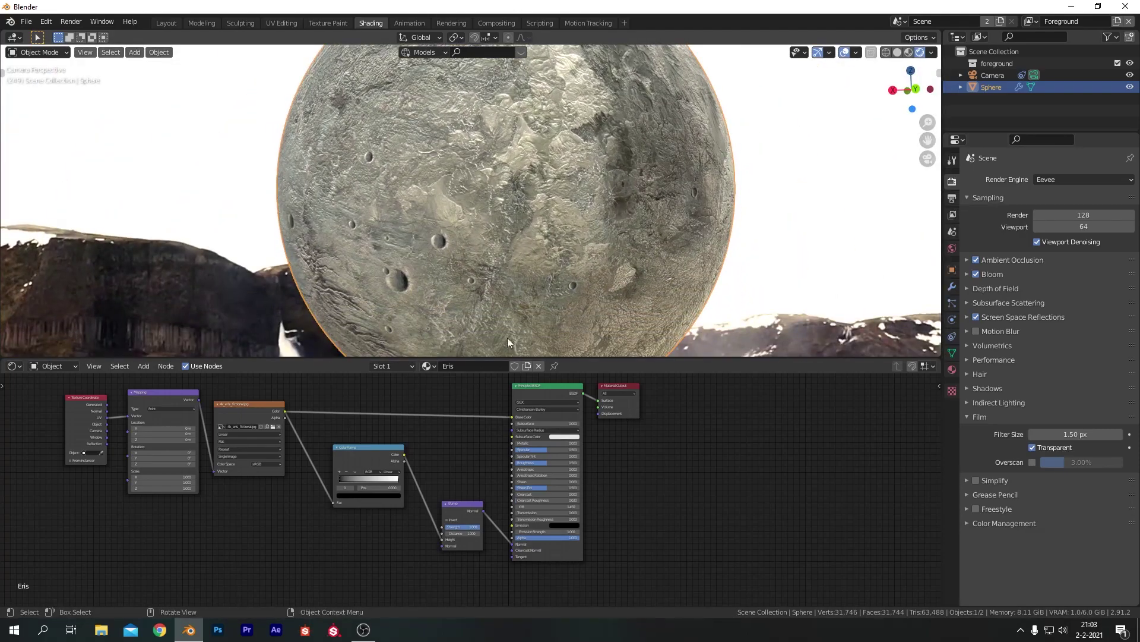
text(0.5)
key(Return)
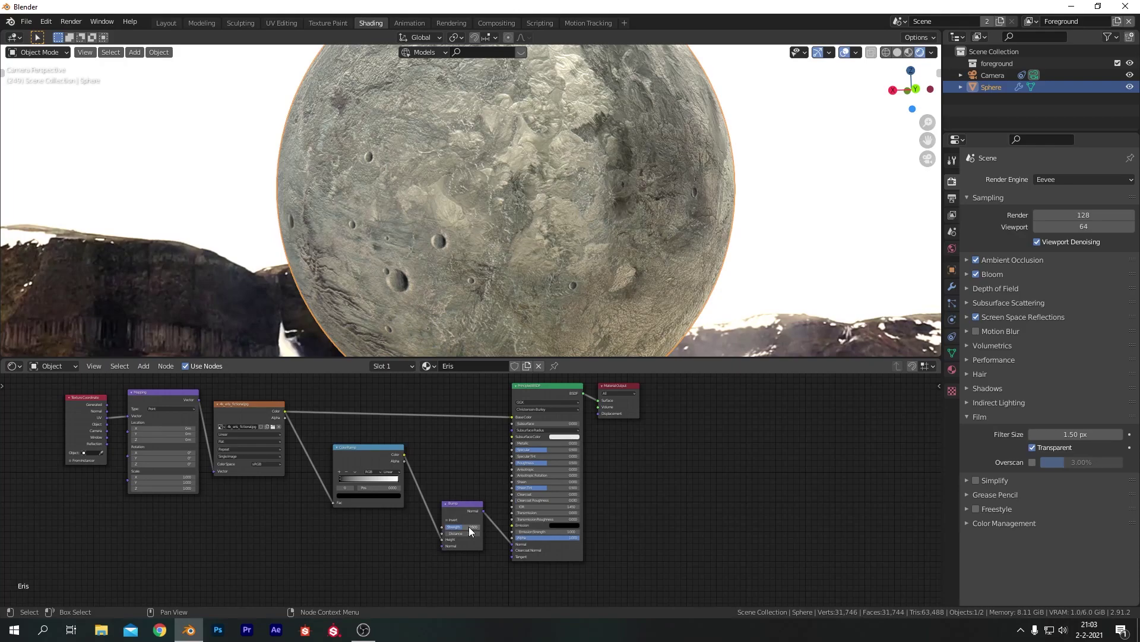
scroll(503, 195, down, 2)
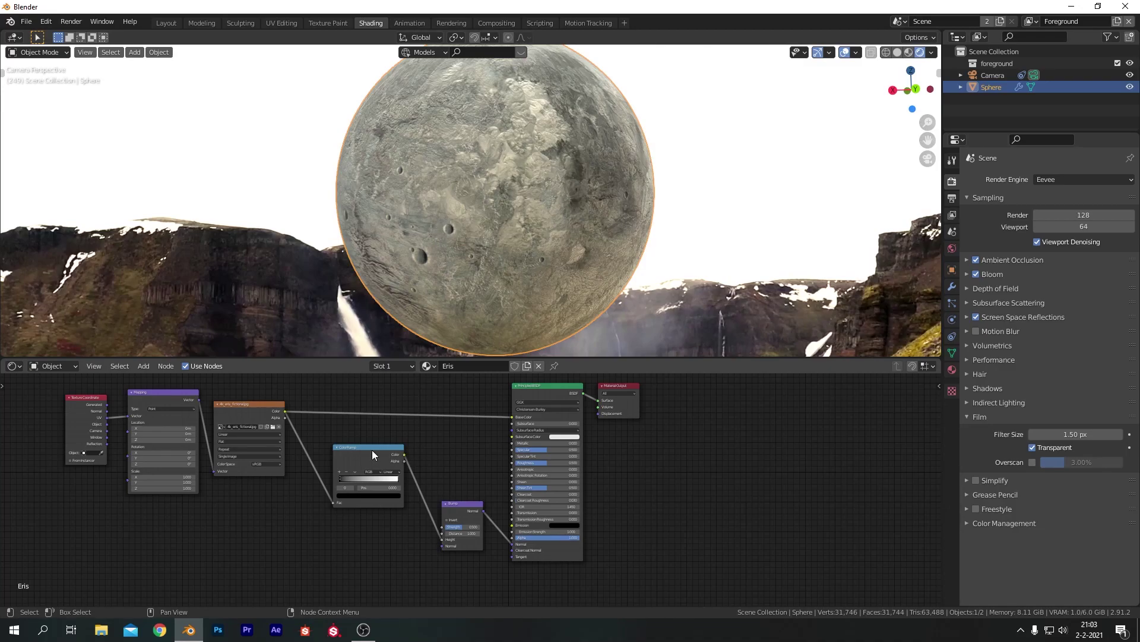
Move the bump ColorRamp lower and route the image Color through a second ColorRamp into the Principled BSDF's Roughness.
drag(364, 450, 338, 535)
key(shift+a)
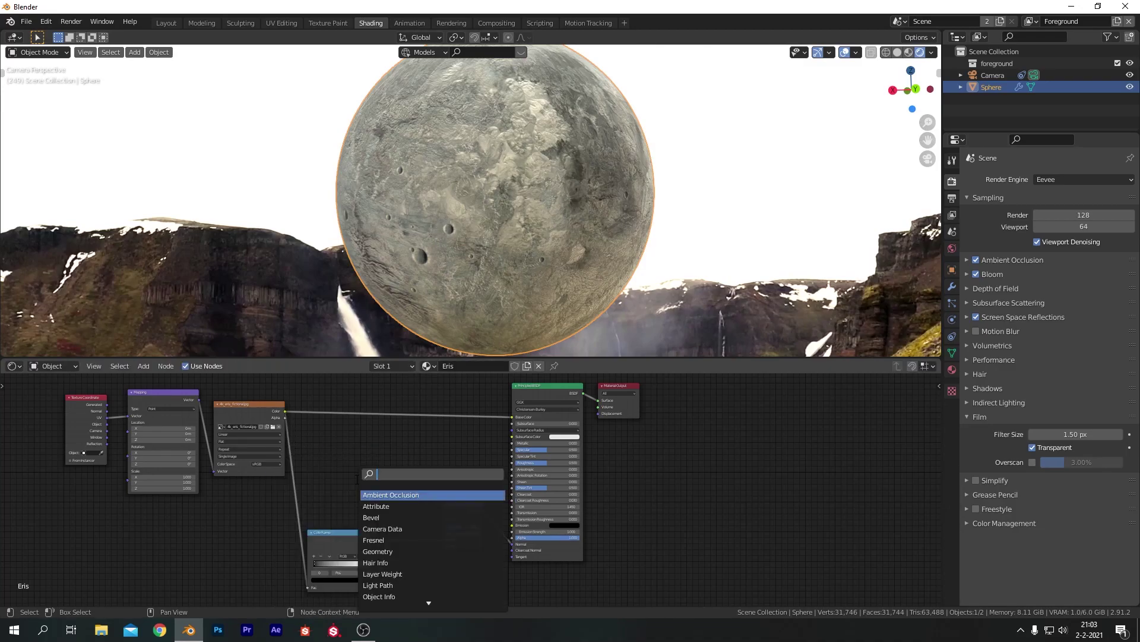
text(color)
click(379, 506)
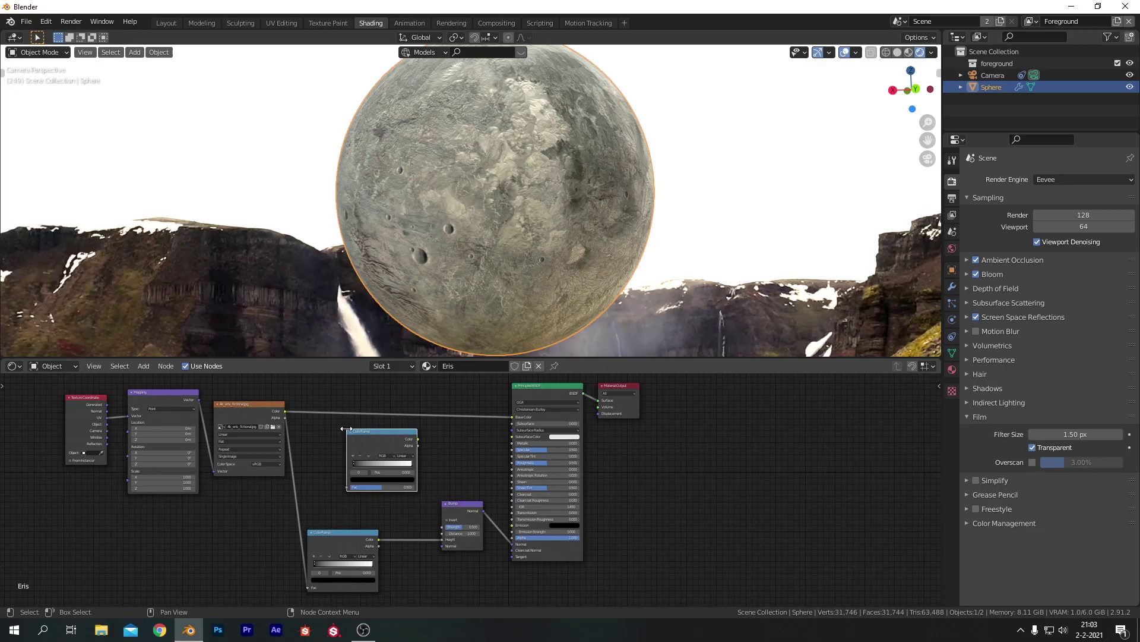
drag(284, 411, 349, 486)
drag(417, 440, 511, 461)
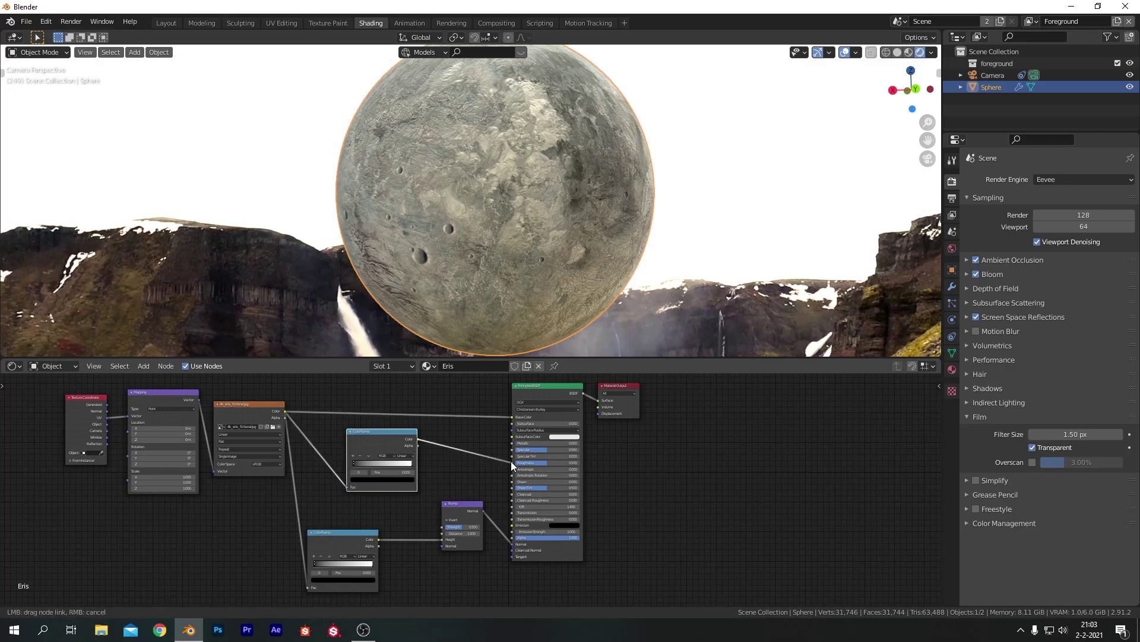
Set the roughness ColorRamp's white stop to about 0.827 and its black stop to about 0.05.
scroll(472, 489, up, 3)
drag(370, 446, 347, 448)
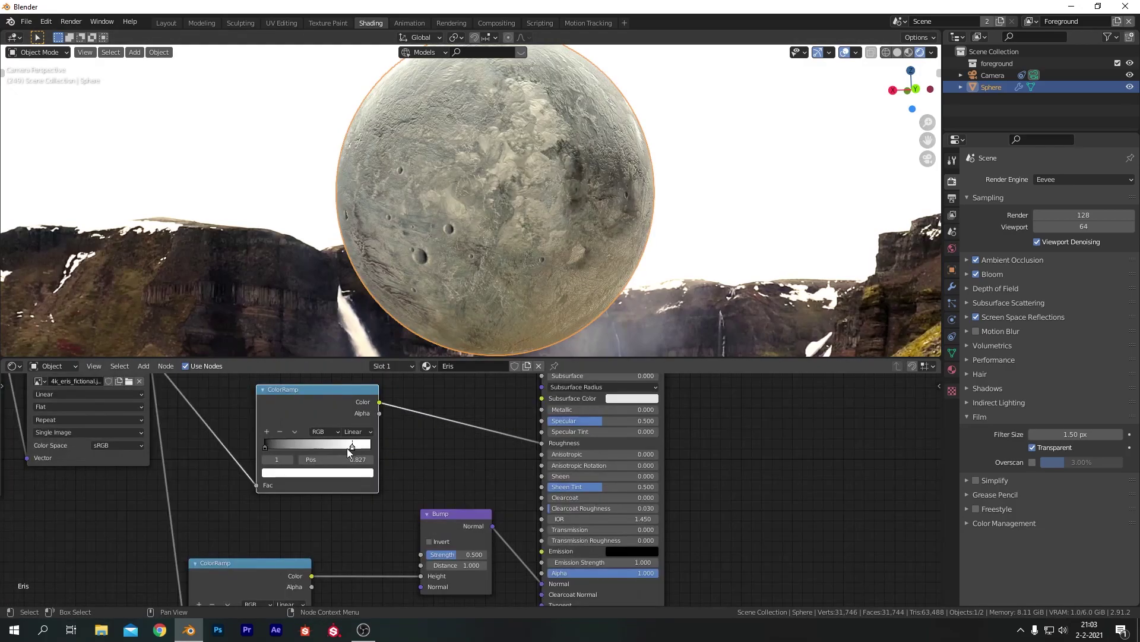
drag(264, 446, 270, 447)
drag(351, 444, 351, 445)
click(270, 446)
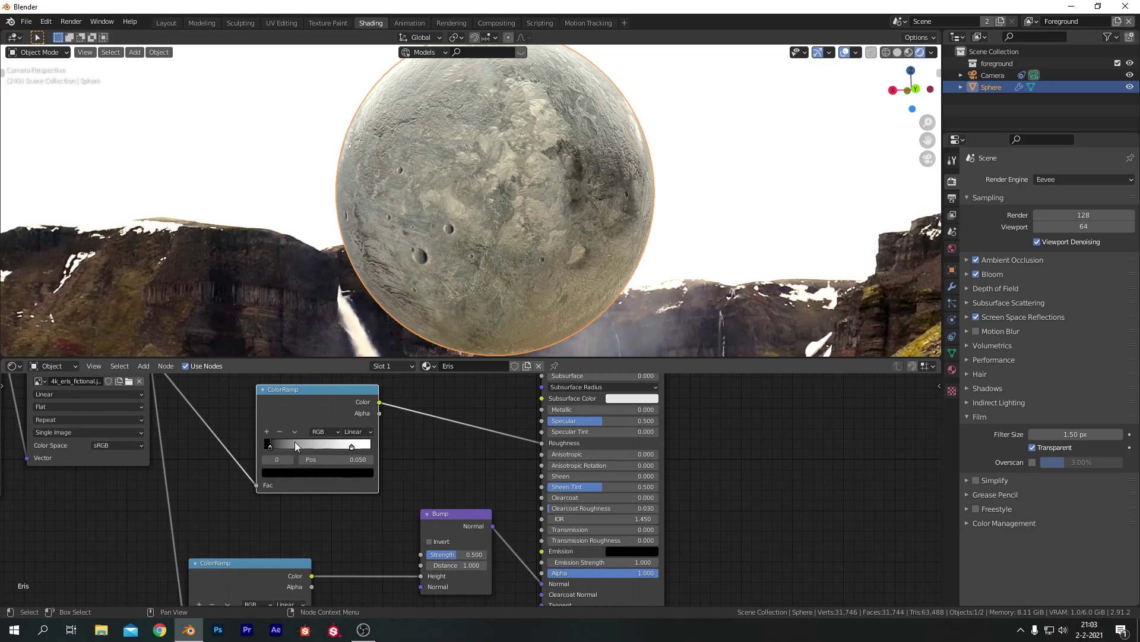
Switch the roughness ColorRamp to B-Spline interpolation and shift its black stop to about 0.177.
click(355, 431)
click(364, 477)
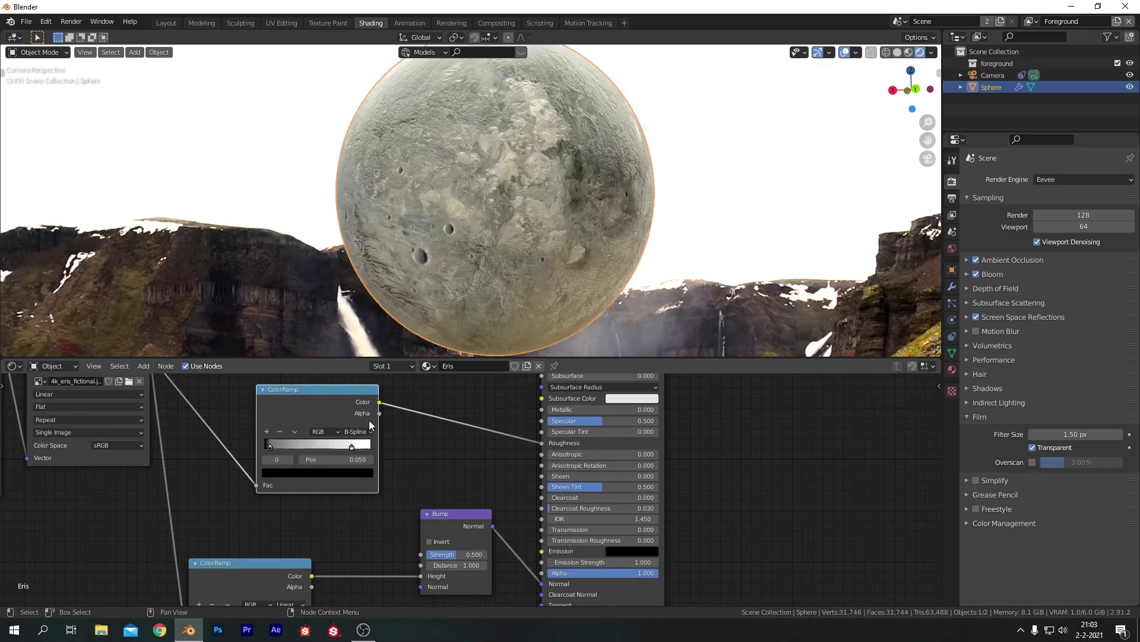
click(350, 445)
mouse_move(273, 447)
mouse_down()
mouse_move(298, 449)
mouse_move(283, 450)
mouse_up()
scroll(478, 247, down, 5)
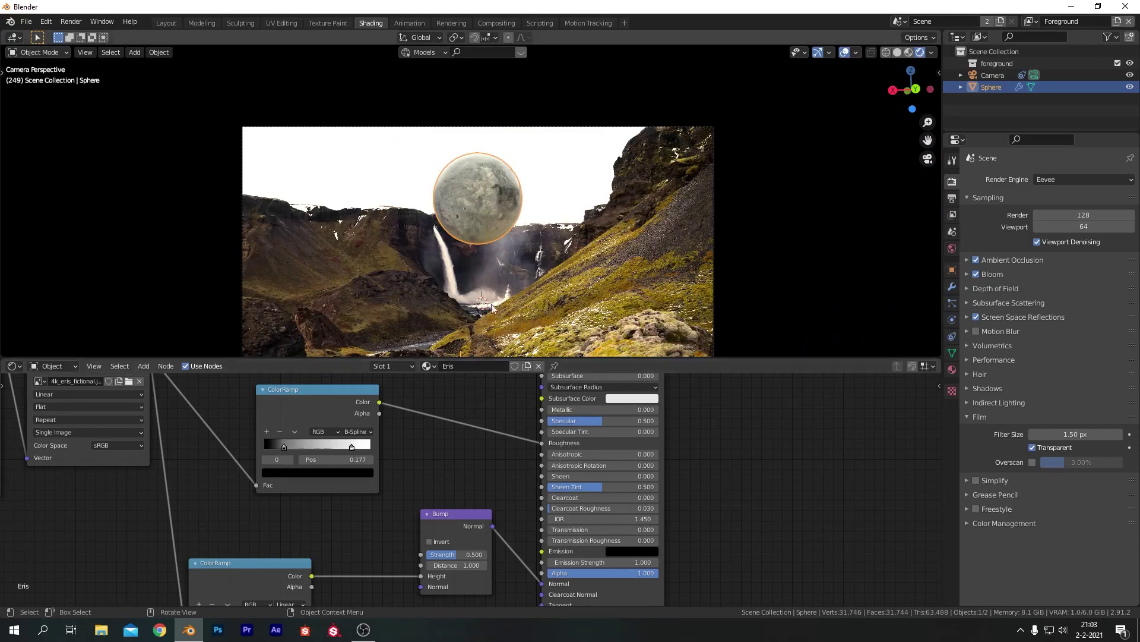
scroll(457, 390, down, 1)
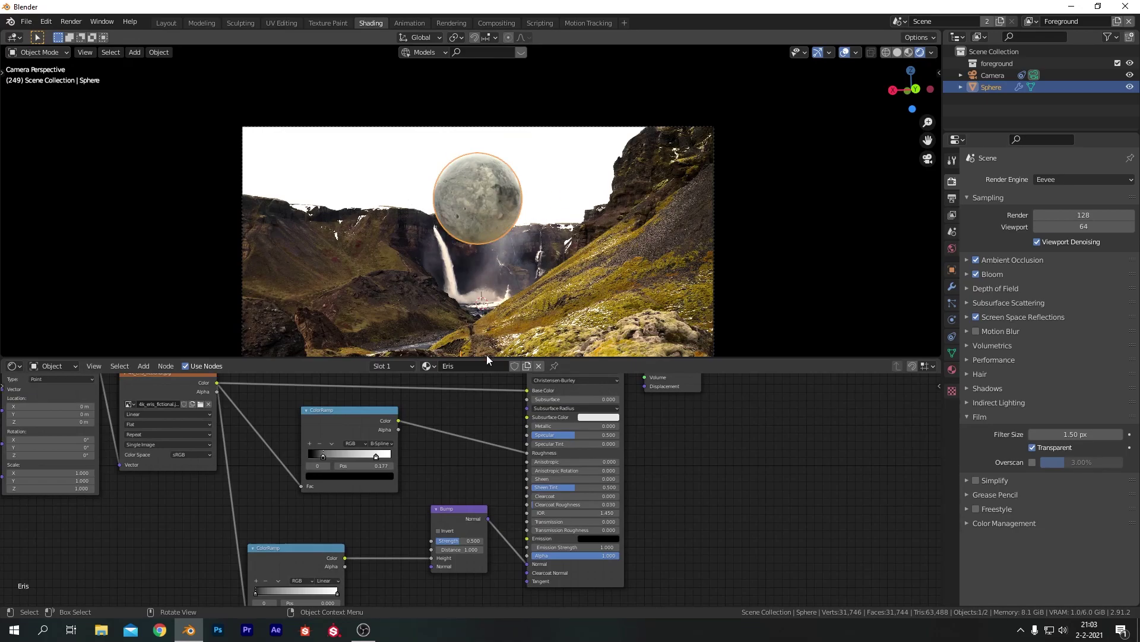
Move all nodes except the Material Output aside to open a gap between it and the Principled BSDF.
scroll(500, 387, down, 3)
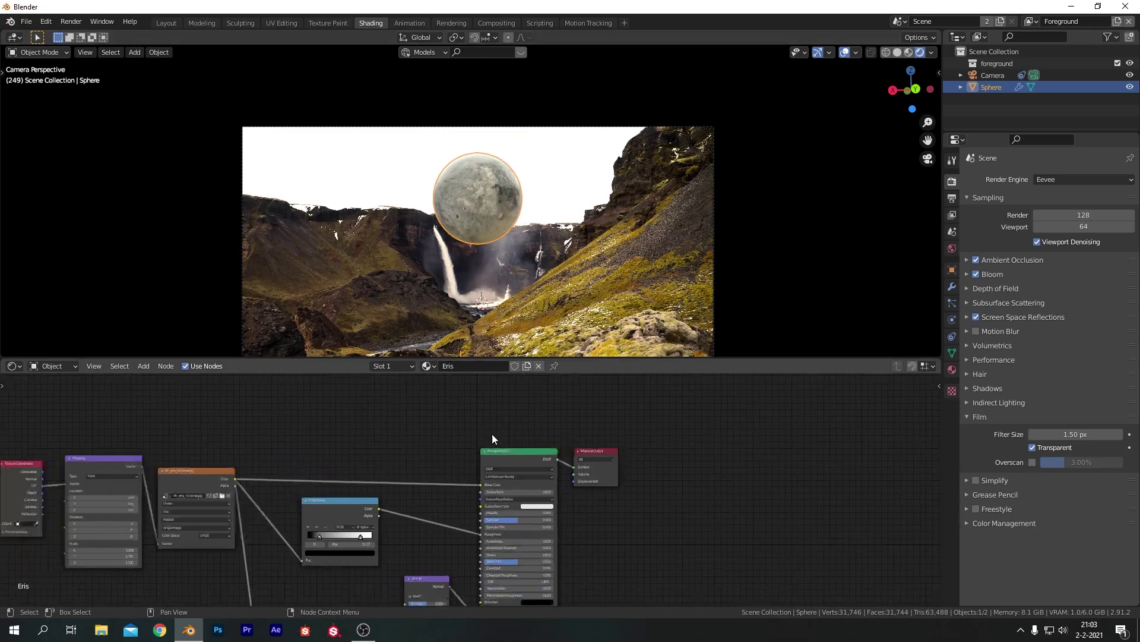
scroll(492, 438, down, 2)
drag(143, 403, 537, 586)
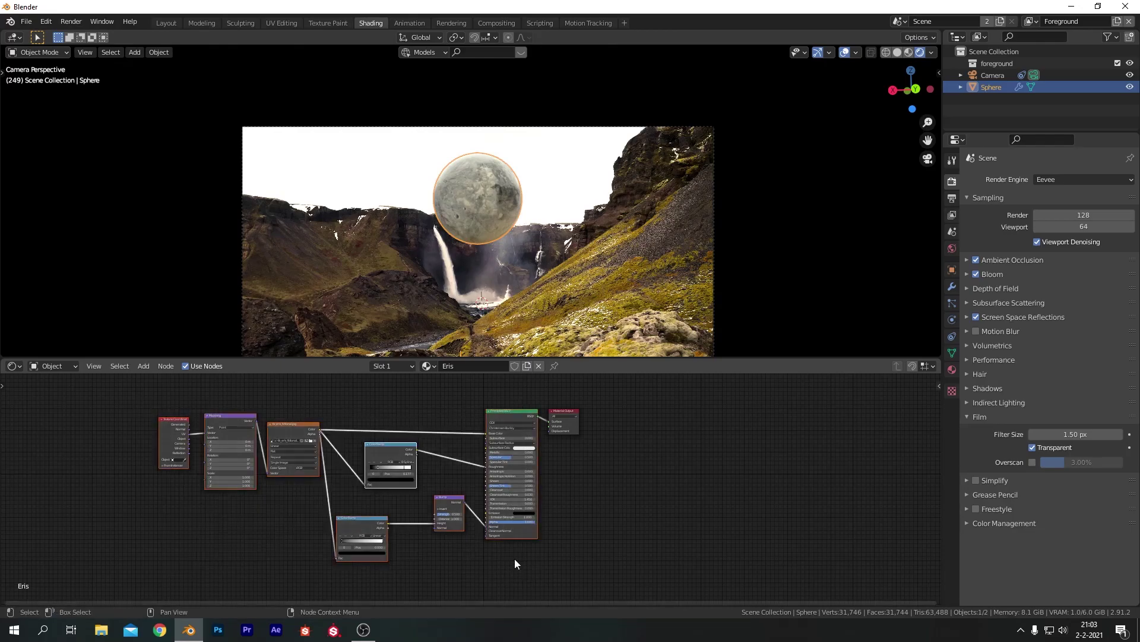
key(g)
click(439, 561)
scroll(471, 528, up, 2)
click(523, 458)
middle_drag(509, 449, 464, 569)
scroll(443, 487, up, 4)
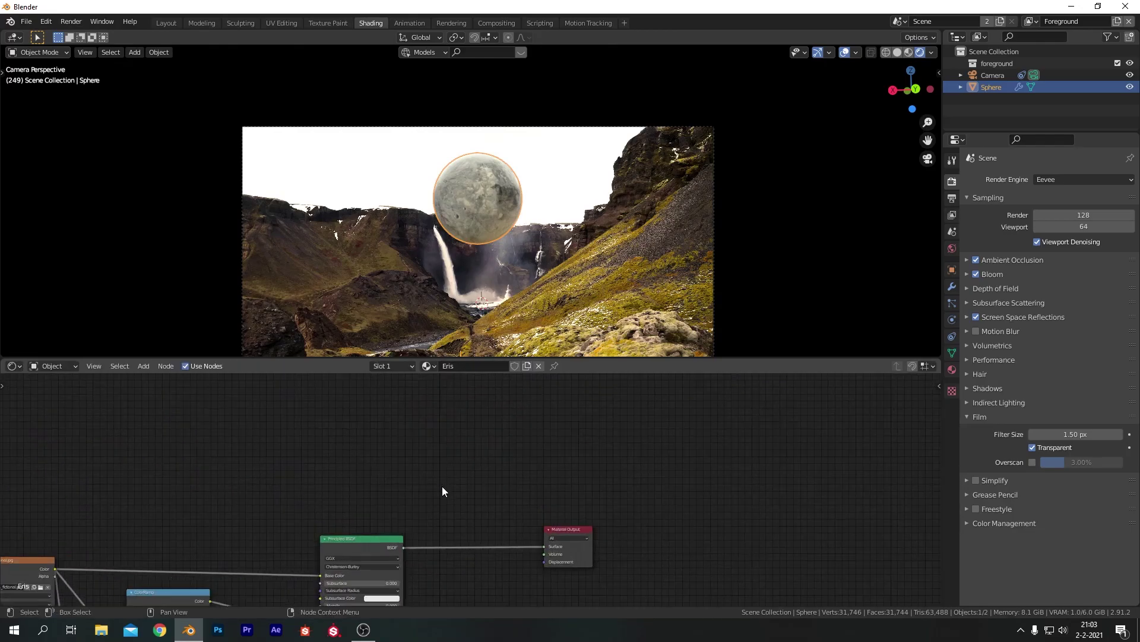
Insert a Mix Shader before the Material Output and feed the Principled BSDF into its second Shader input.
key(shift+a)
click(436, 473)
text(mix)
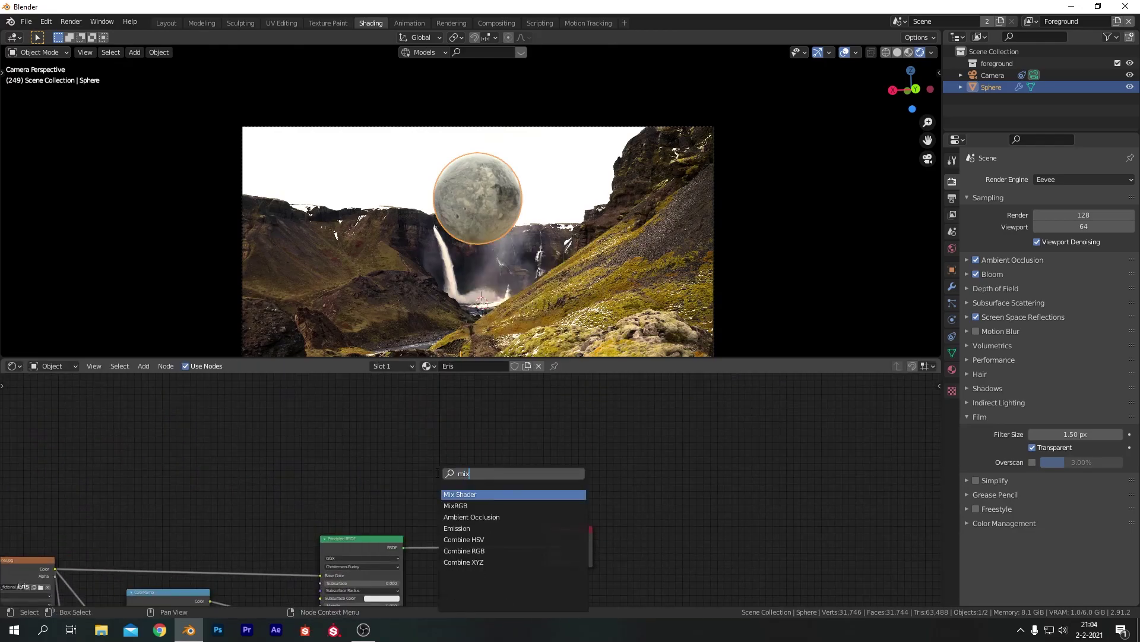
key(Return)
click(454, 511)
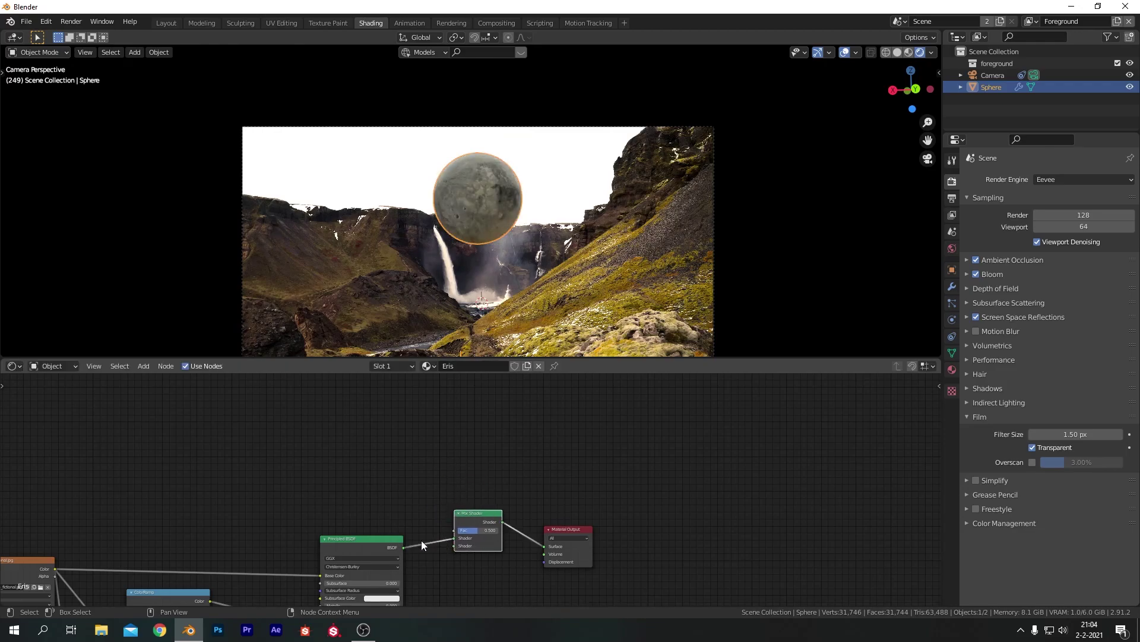
middle_drag(470, 439, 514, 402)
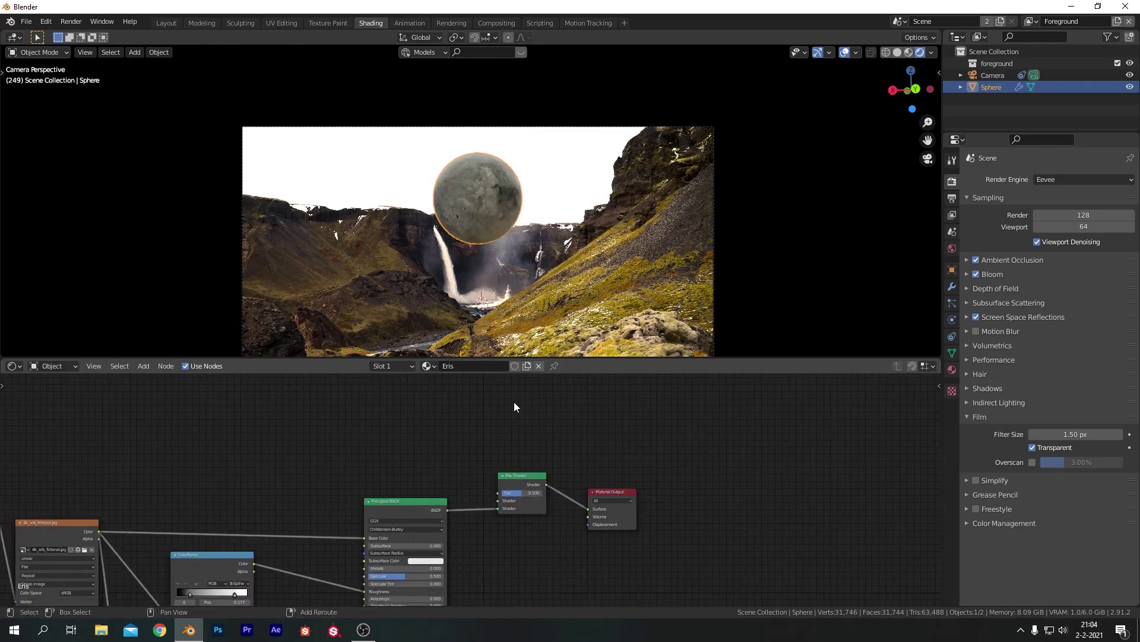
Add another ColorRamp node and place it above the Principled BSDF.
key(shift+a)
click(414, 402)
text(color)
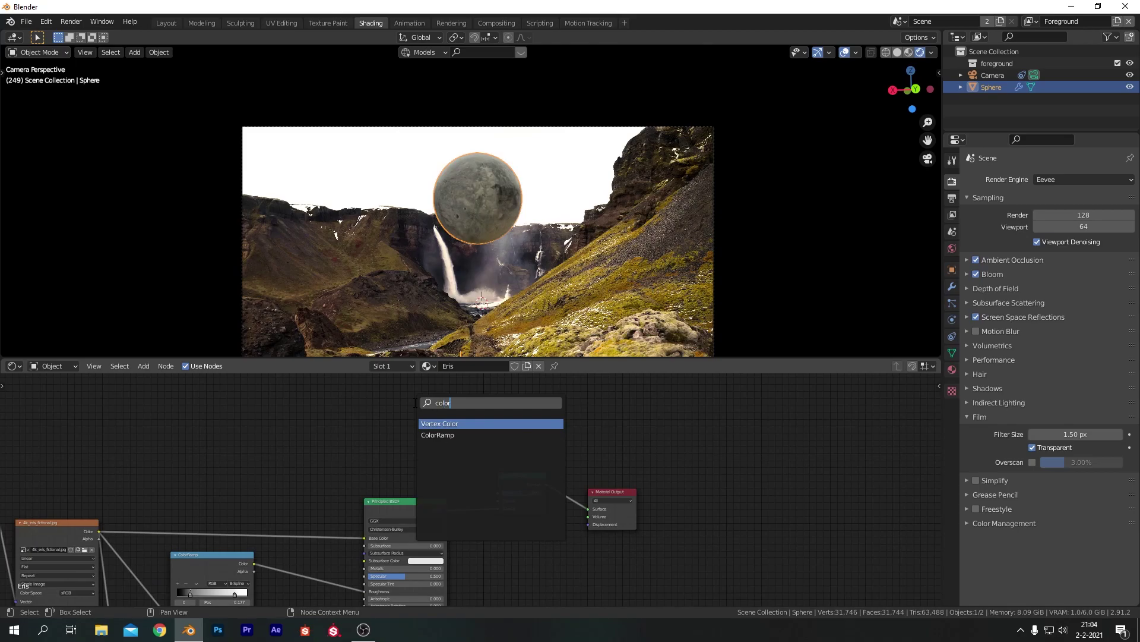
key(Down)
key(Return)
click(362, 401)
Add a Fresnel node and route it through the new ColorRamp's Fac and Color into the Mix Shader's first Shader input.
key(shift+a)
click(287, 409)
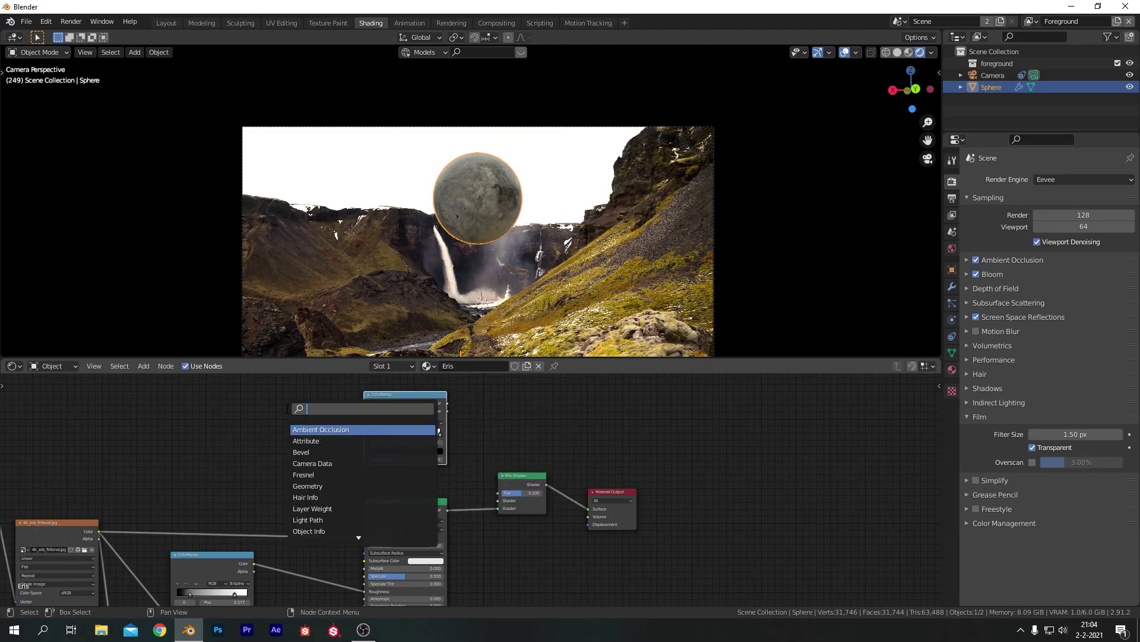
text(fresn)
key(Return)
click(308, 404)
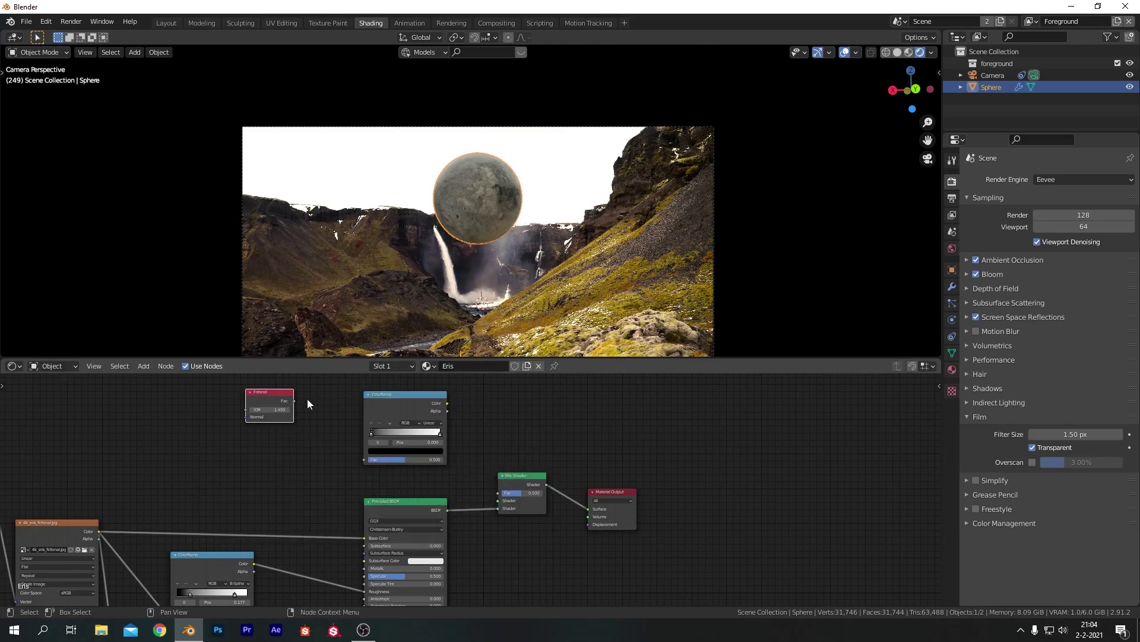
drag(295, 400, 364, 459)
drag(447, 403, 498, 500)
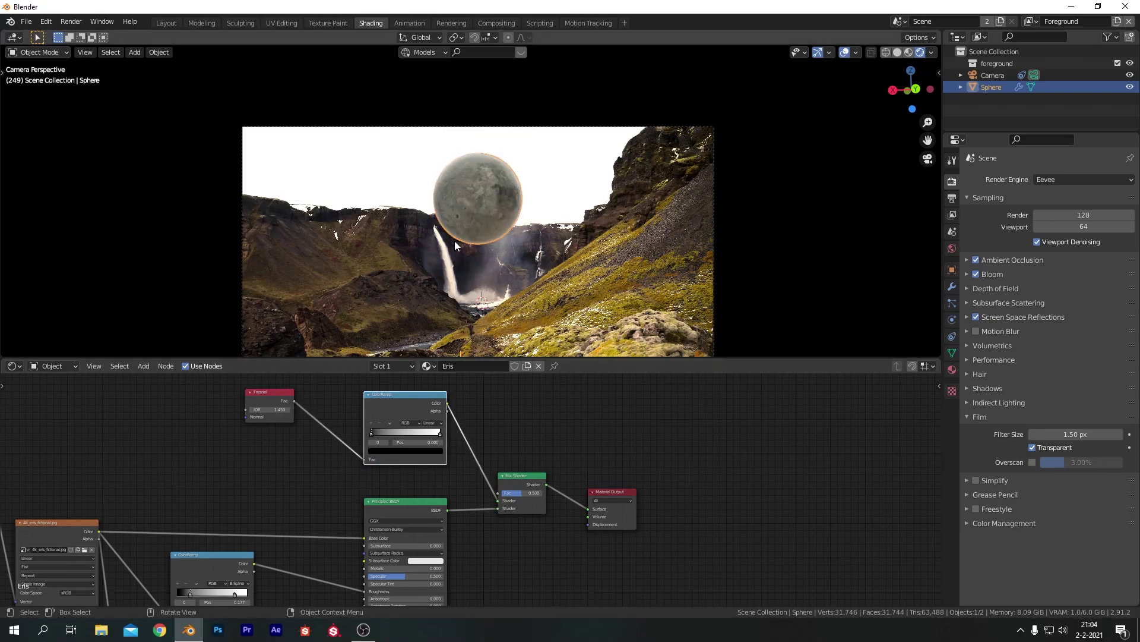
Move the white stop of the Fresnel ColorRamp toward the black end, to about position 0.23.
scroll(454, 241, up, 5)
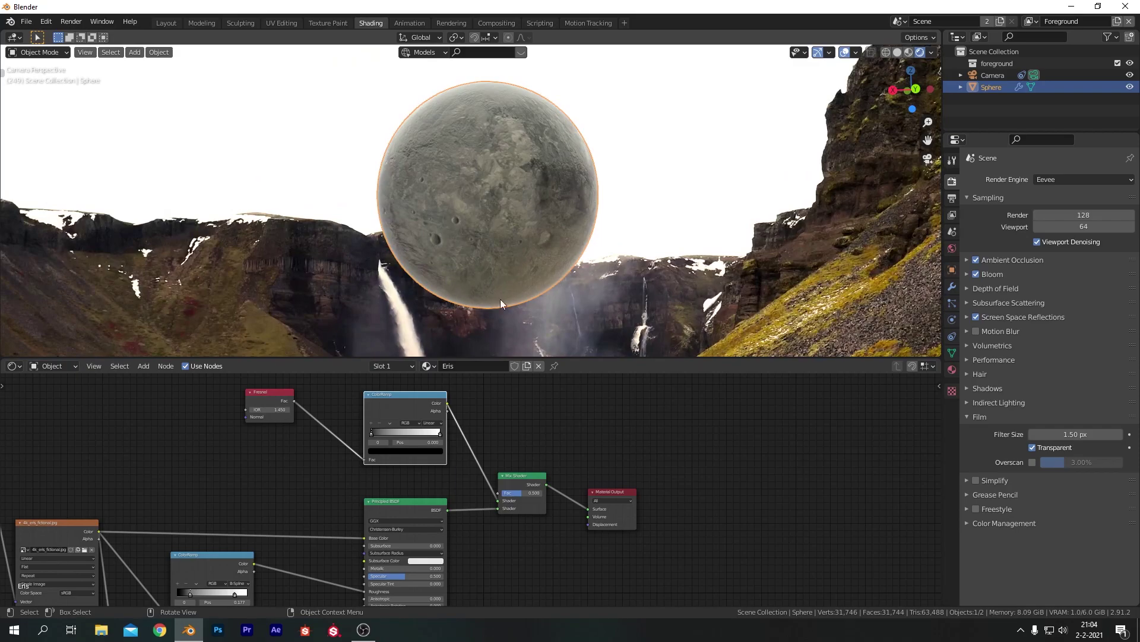
drag(438, 431, 374, 435)
click(400, 433)
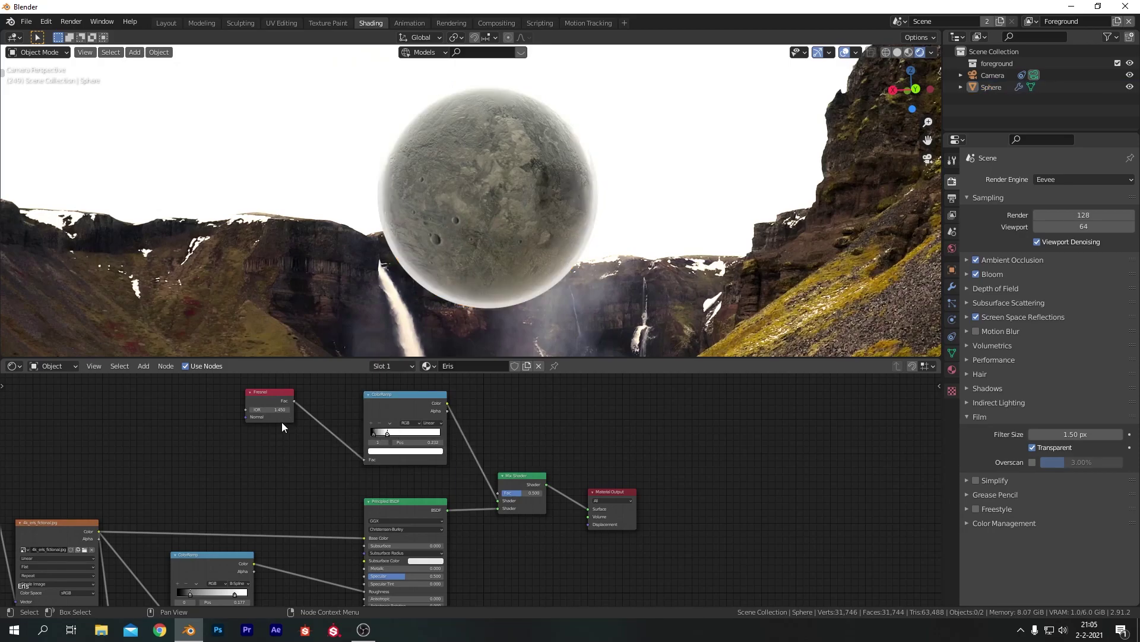
Select the planet and move its Texture Coordinate, Mapping and image texture nodes away from the rest to open a gap.
scroll(356, 482, down, 5)
scroll(522, 220, down, 4)
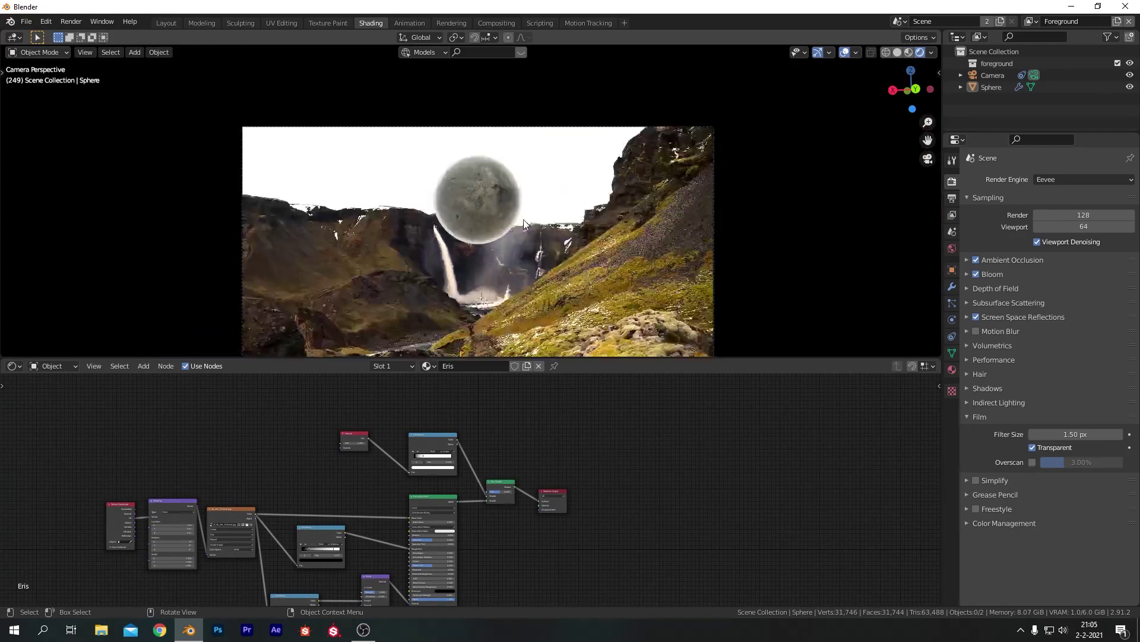
click(478, 217)
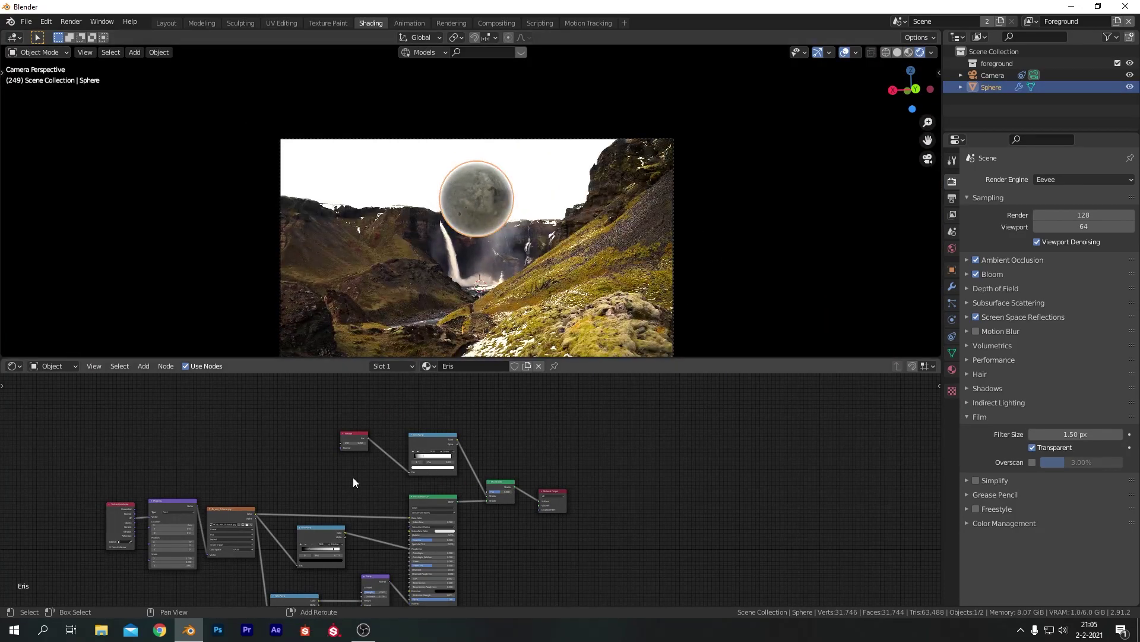
middle_drag(352, 476, 454, 429)
drag(190, 436, 258, 482)
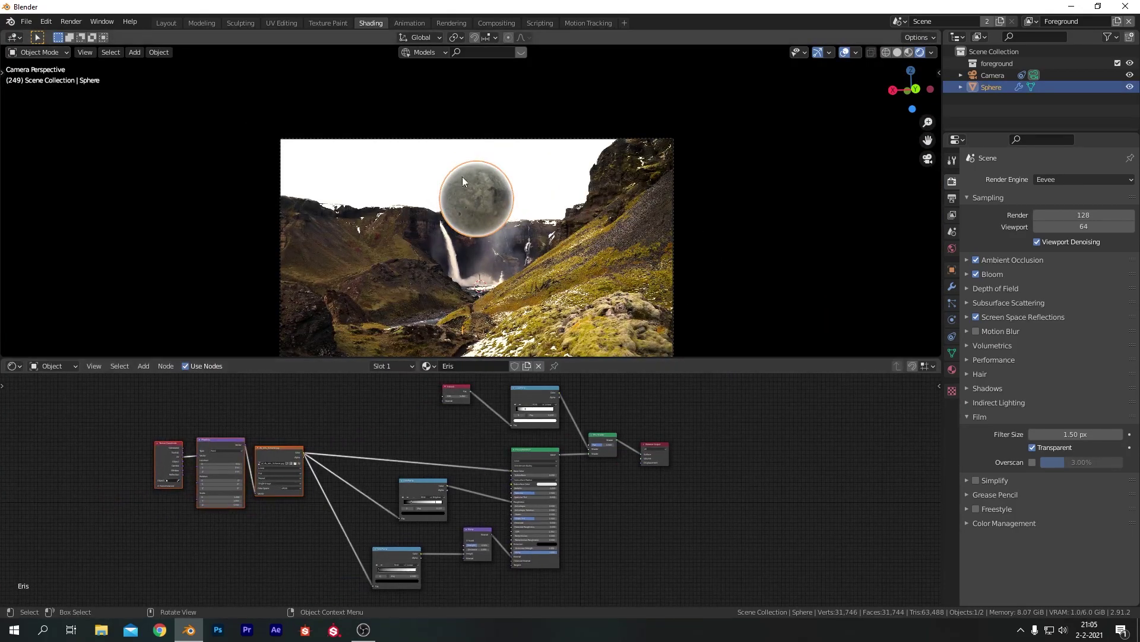
Insert a Hue Saturation Value node between the image texture and the Principled BSDF's Base Color, and set its Saturation to 2.000.
scroll(401, 475, up, 3)
key(shift+a)
text(hue)
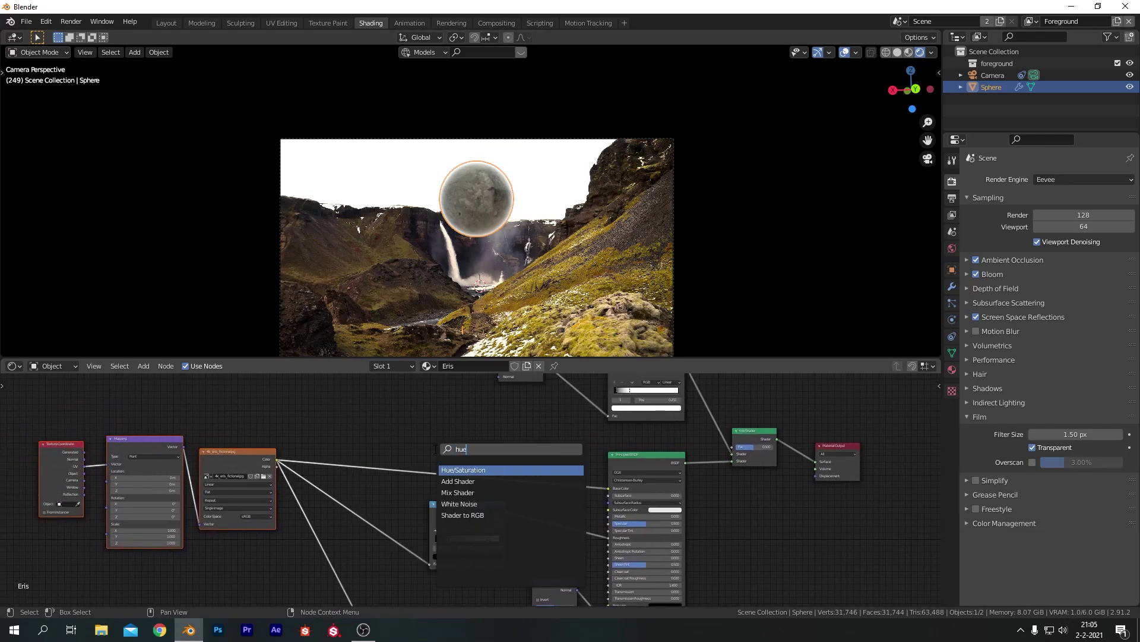
key(Return)
click(386, 446)
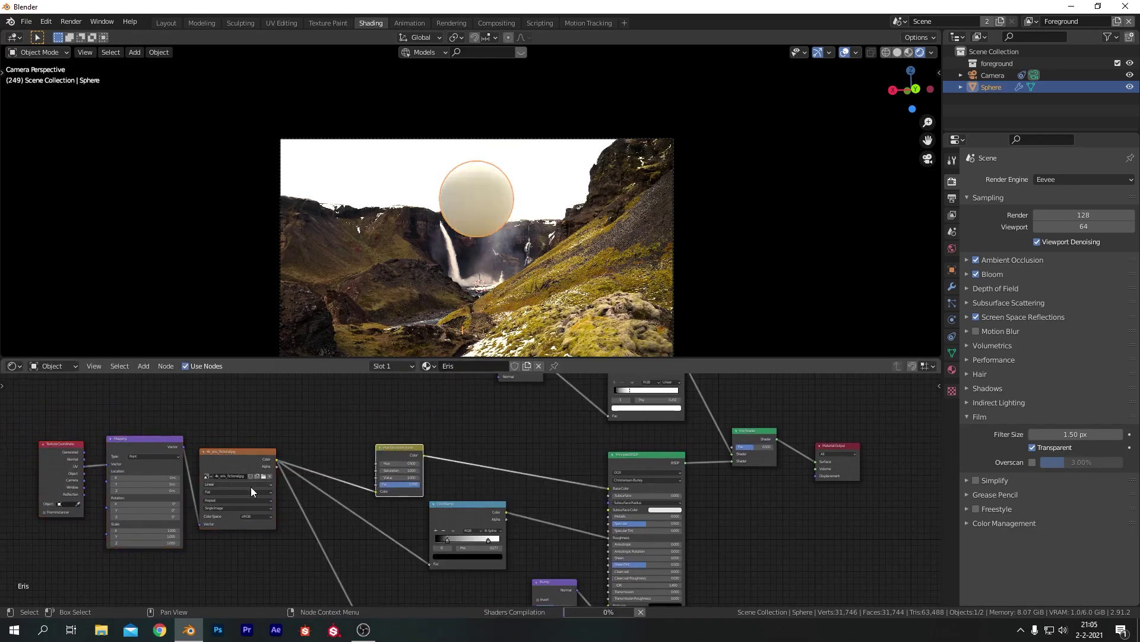
scroll(391, 490, up, 3)
click(350, 457)
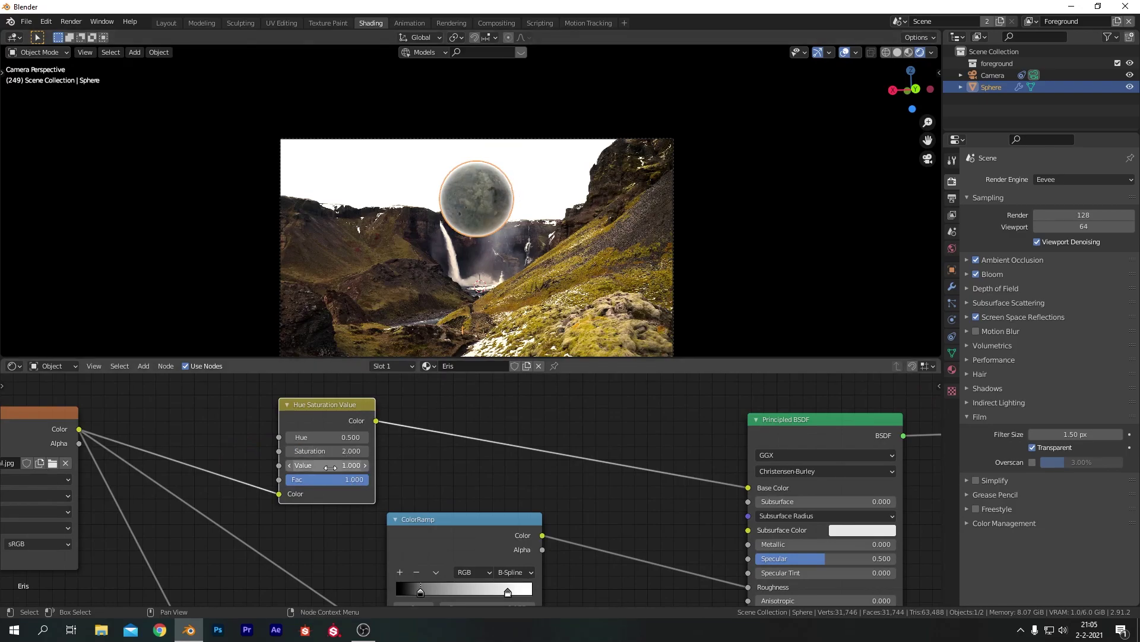
In the Layout workspace, move the planet farther back along Y and shift it along X beside the waterfall.
click(166, 23)
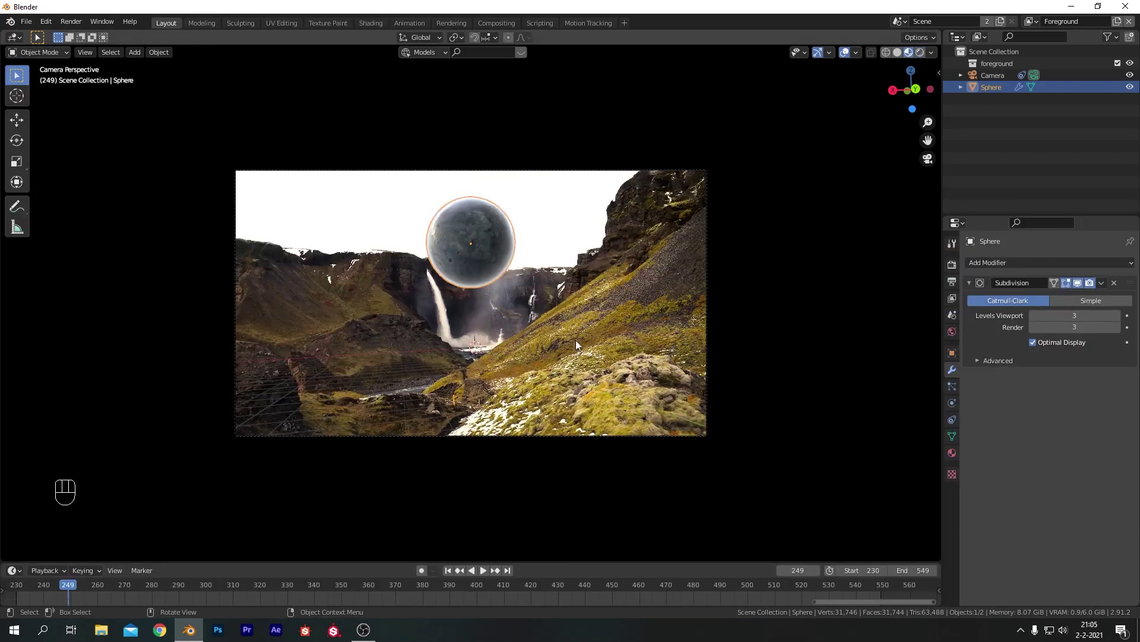
key(g)
key(y)
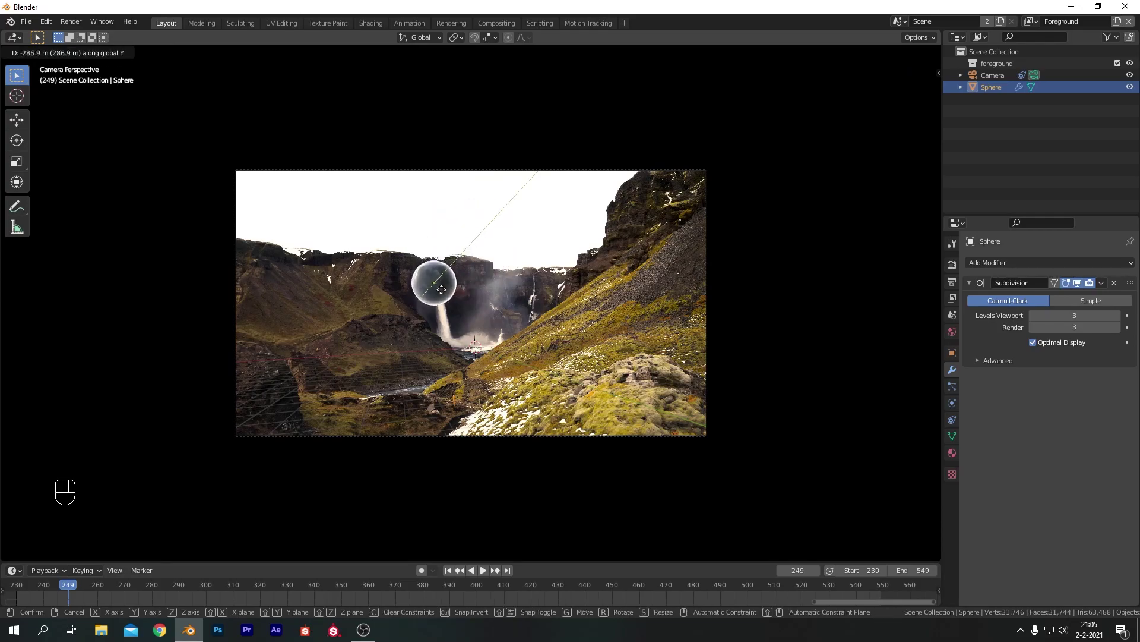
click(430, 308)
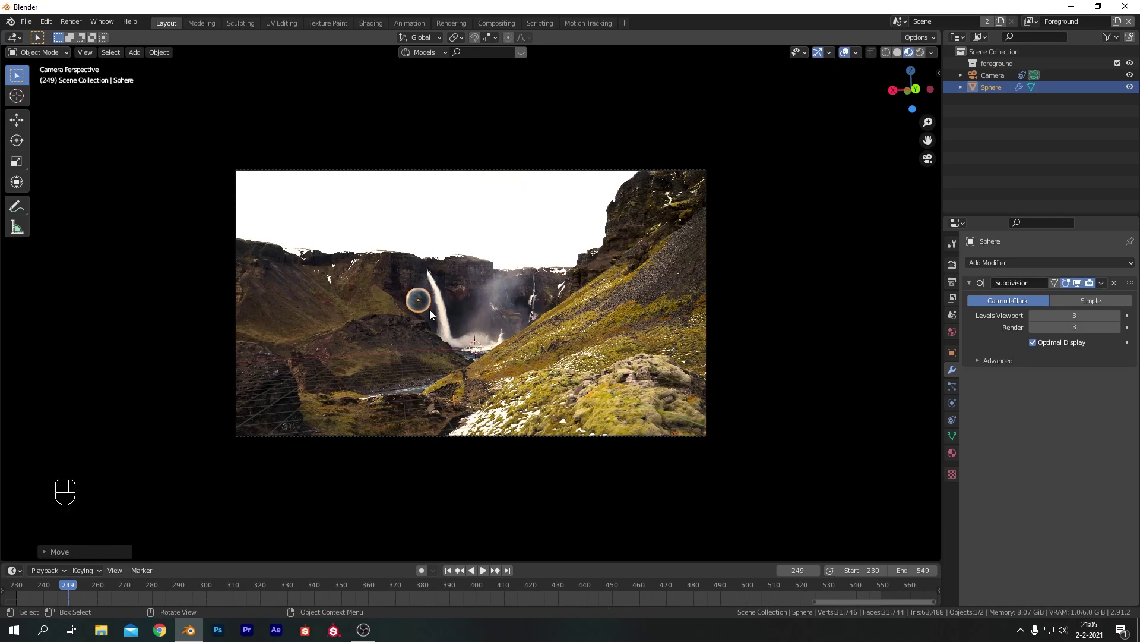
key(g)
key(x)
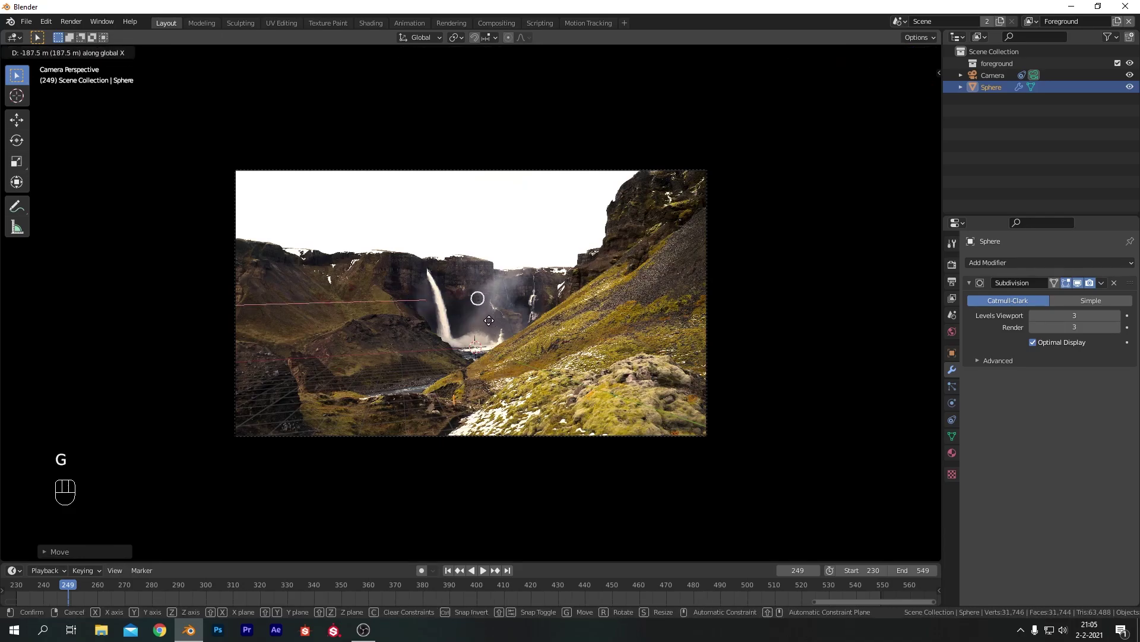
click(476, 310)
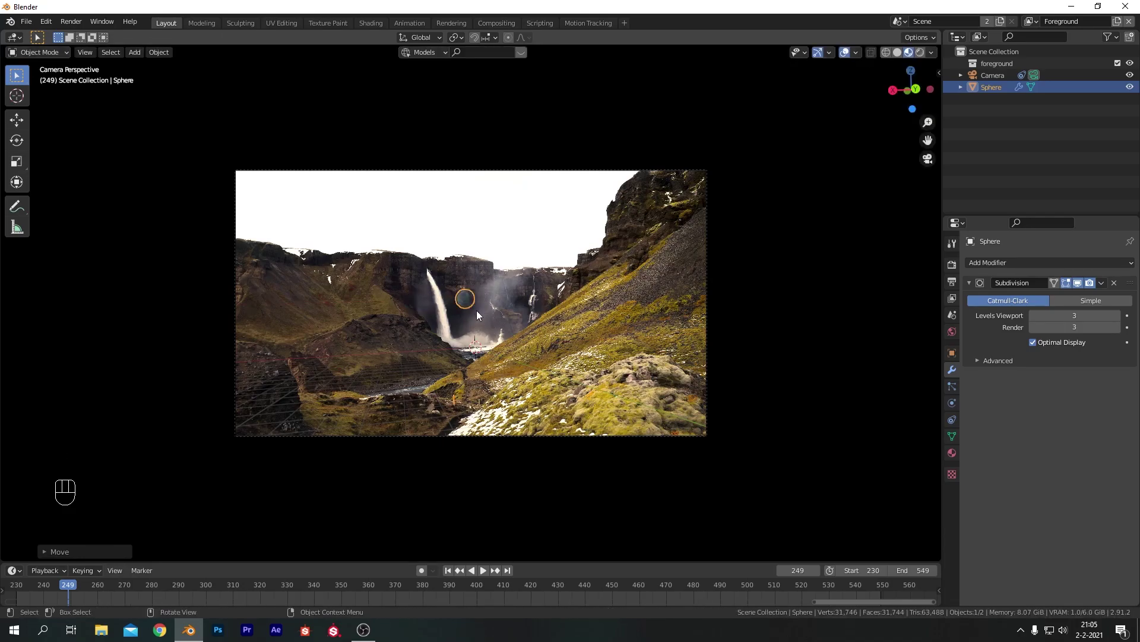
Raise the planet along Z into the sky above the cliffs.
key(g)
key(z)
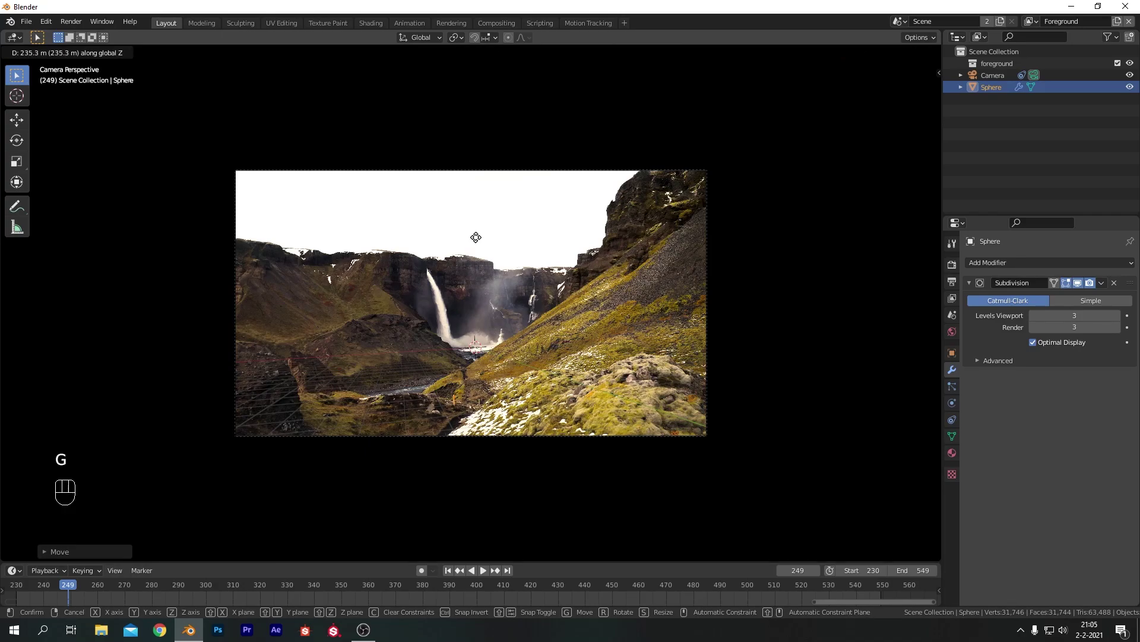
click(476, 237)
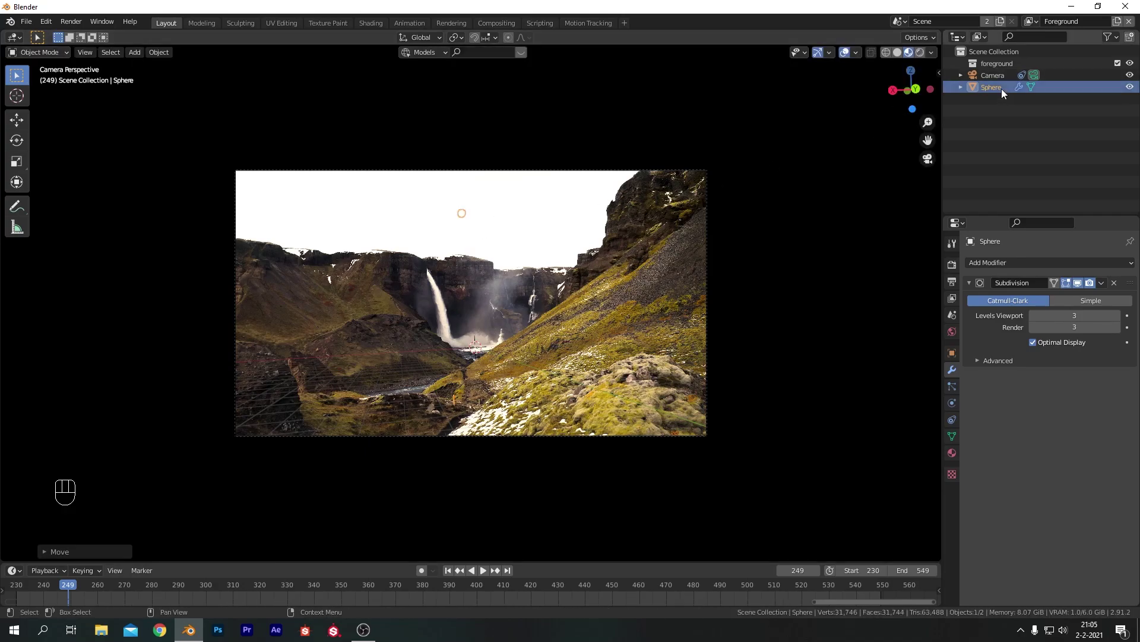
Set the camera's Clip End to 50000 m.
click(993, 75)
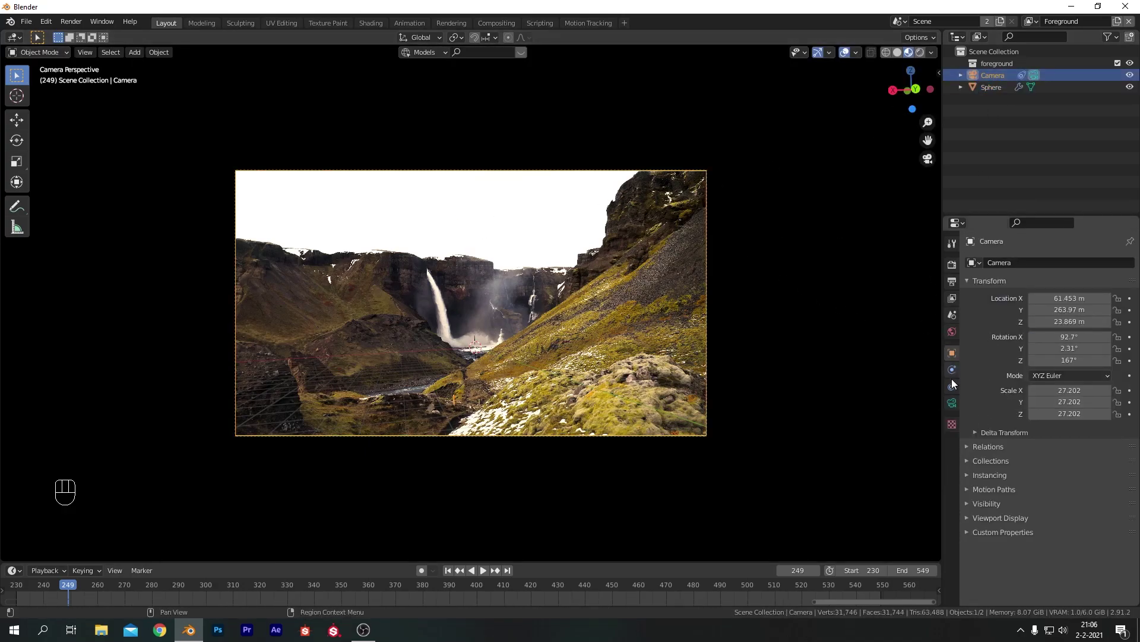
click(952, 403)
click(1048, 392)
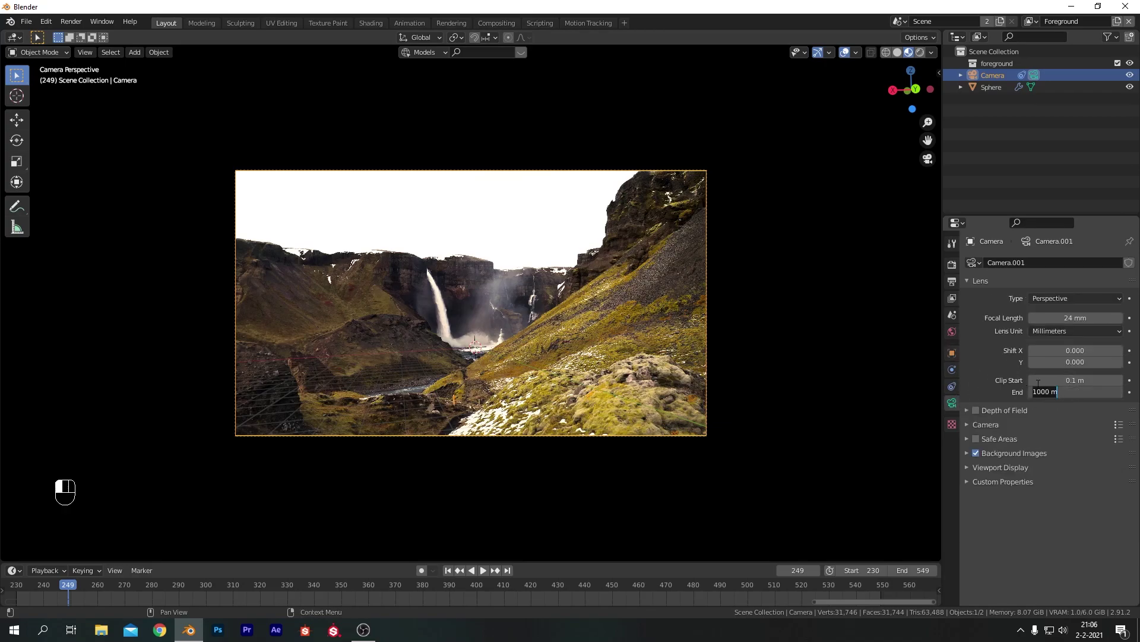
key(Return)
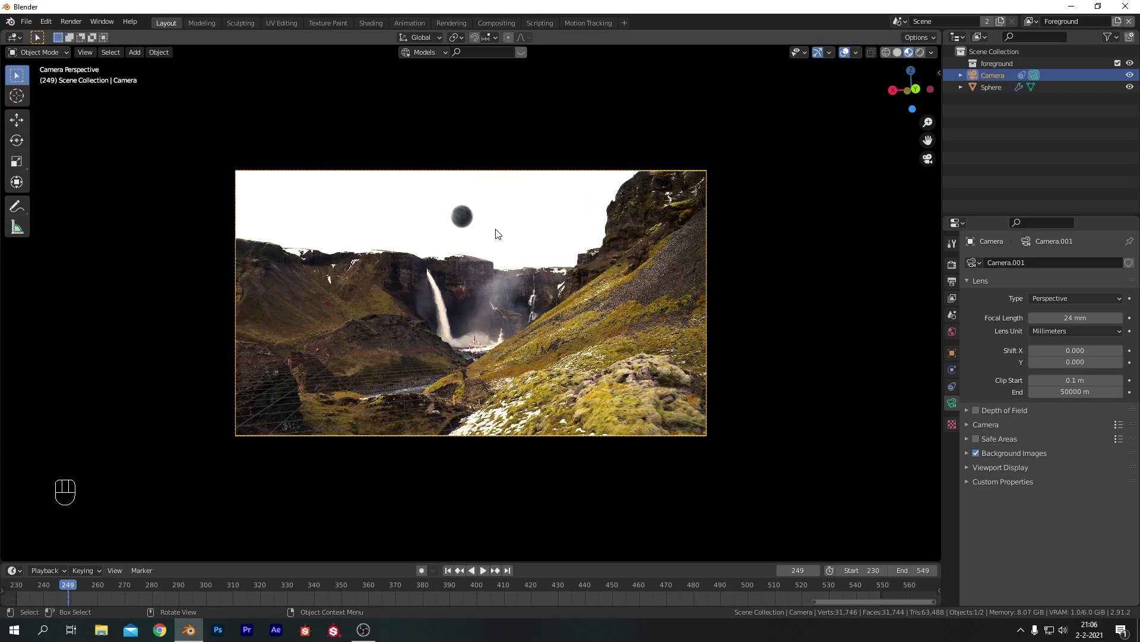
Move the planet to the upper edge of the camera frame and scale it up strongly.
click(472, 225)
key(g)
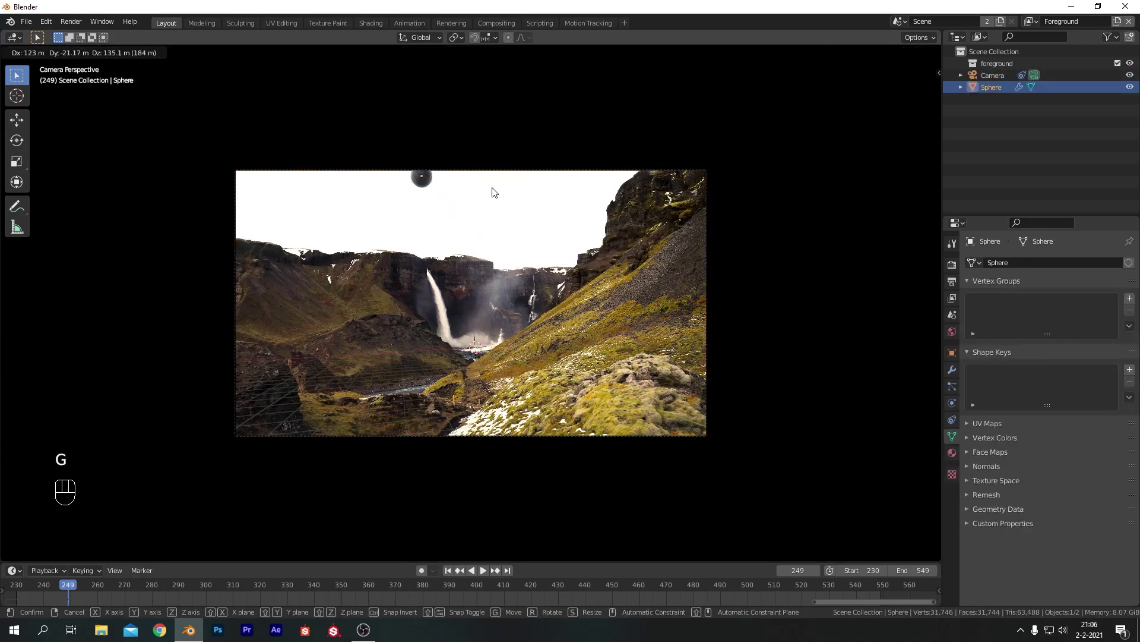
click(491, 188)
key(s)
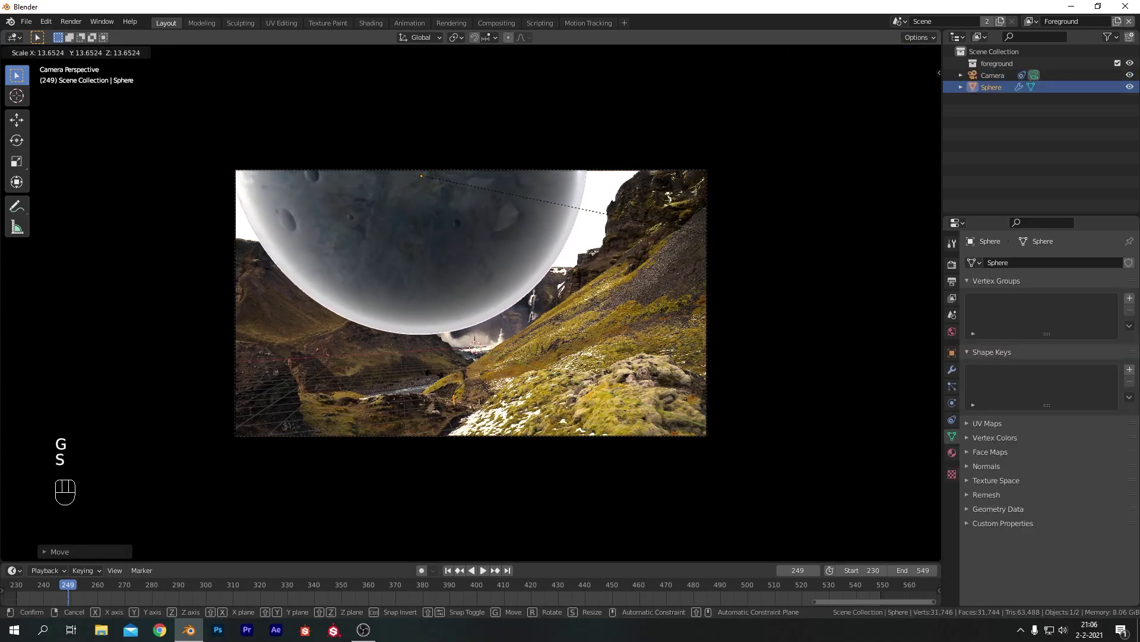
click(62, 307)
Raise the planet along Z, push it back along Y to about -11052 m, and open its object properties.
key(g)
key(z)
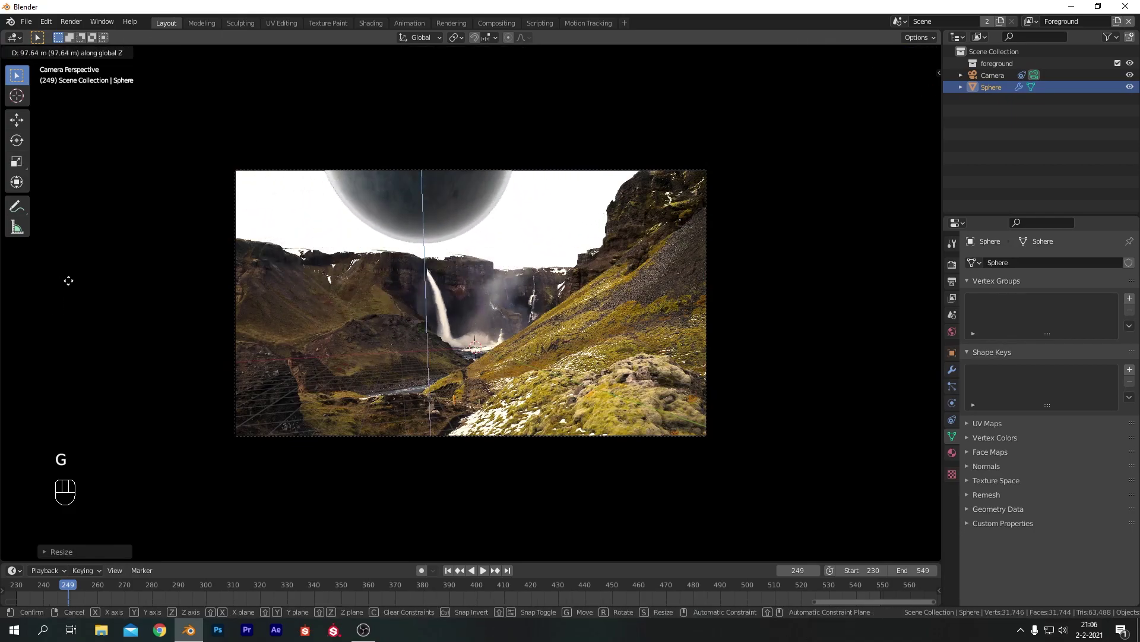
click(94, 234)
key(g)
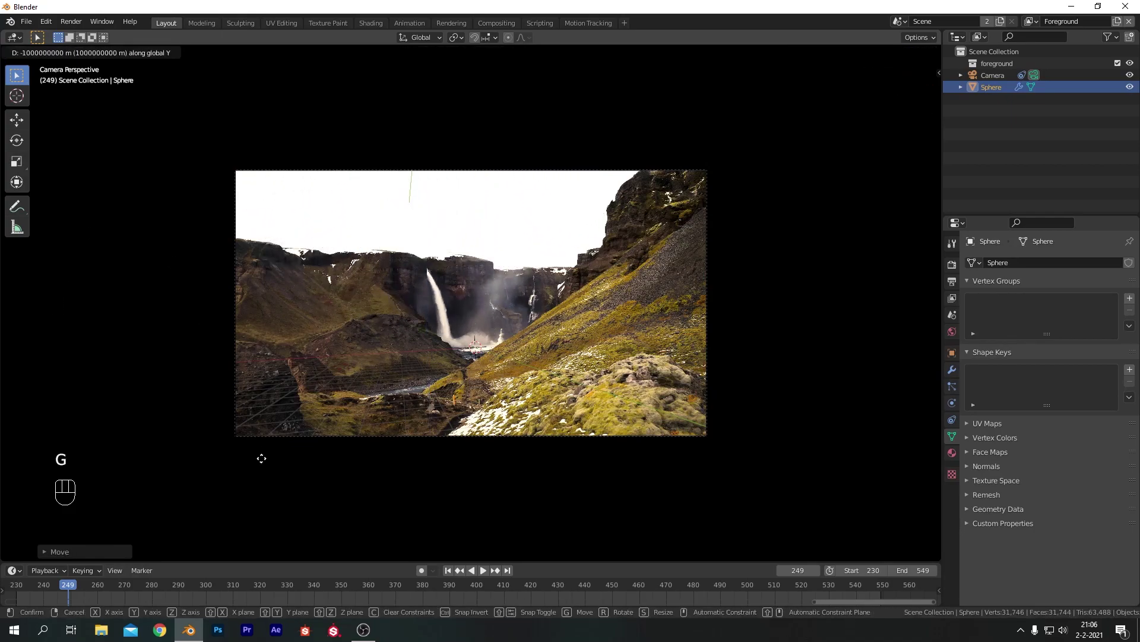
click(269, 445)
click(953, 352)
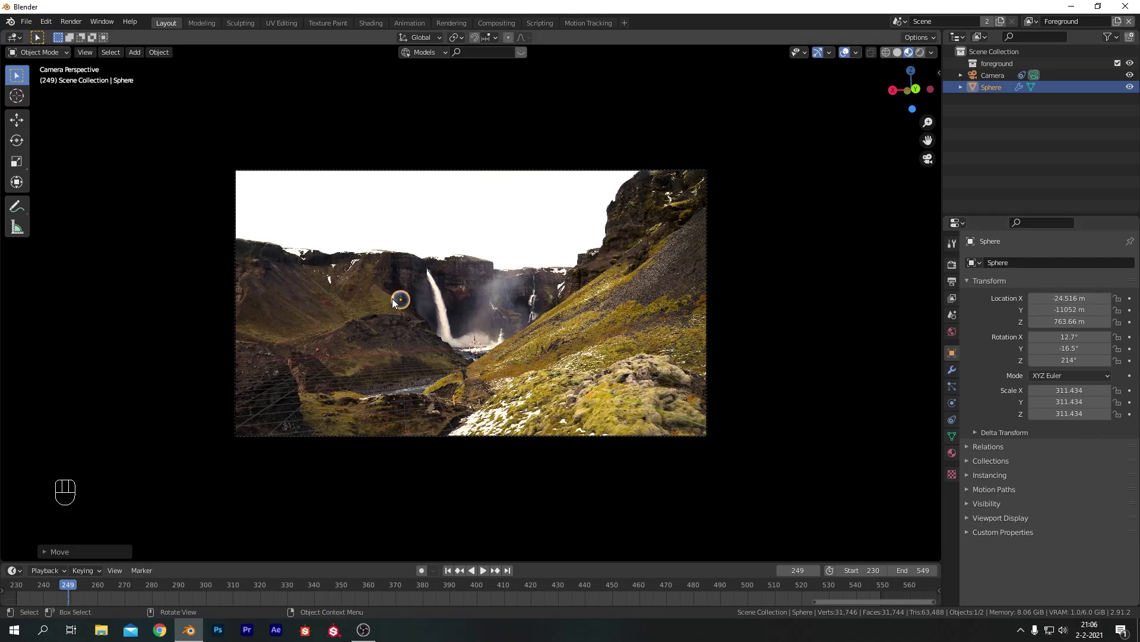
Reposition the planet in the sky above the waterfall and enlarge it to a scale of about 4645.
key(g)
click(457, 307)
key(g)
click(470, 207)
key(s)
click(611, 266)
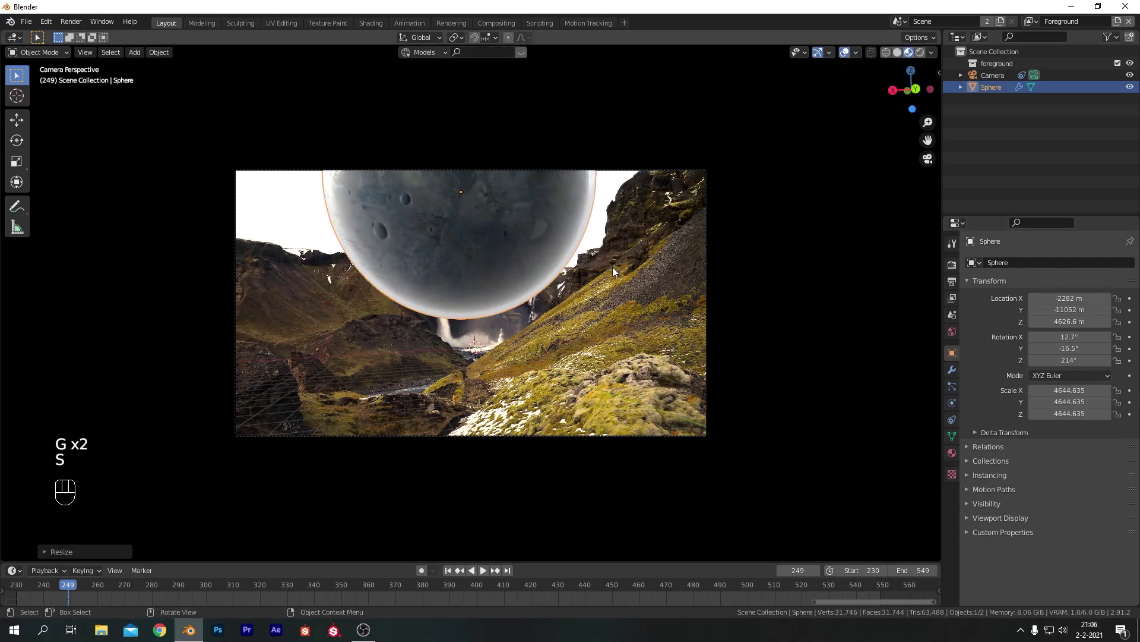
Move the planet up so only its lower part stays in frame, and rotate it freely with trackball rotation.
key(g)
click(581, 192)
key(r)
key(r)
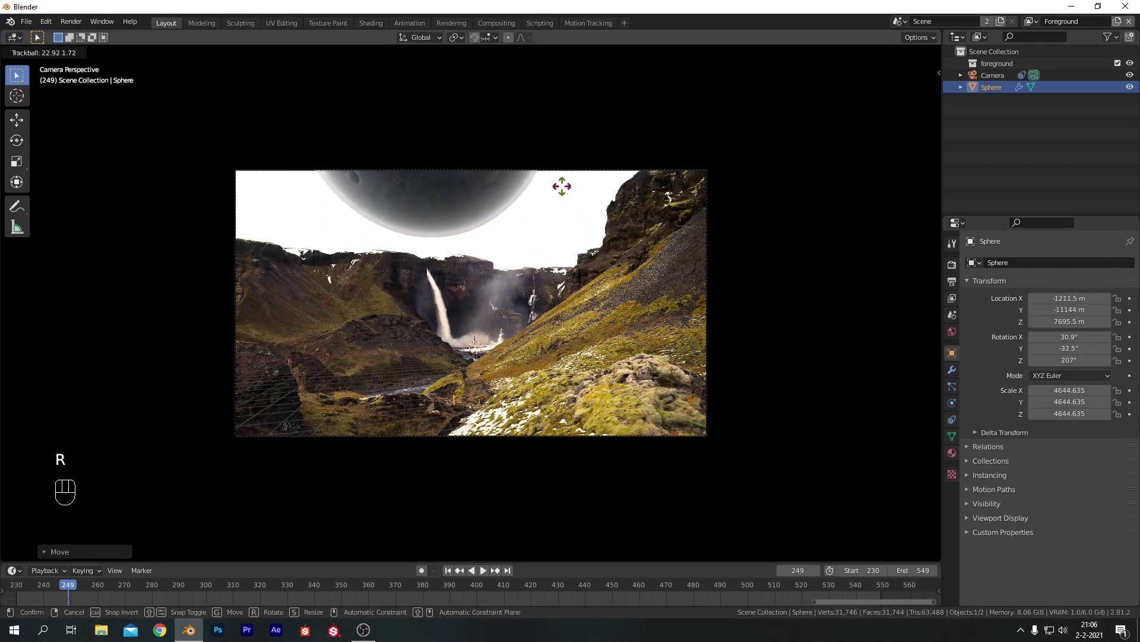
click(566, 184)
click(646, 134)
click(465, 205)
click(512, 228)
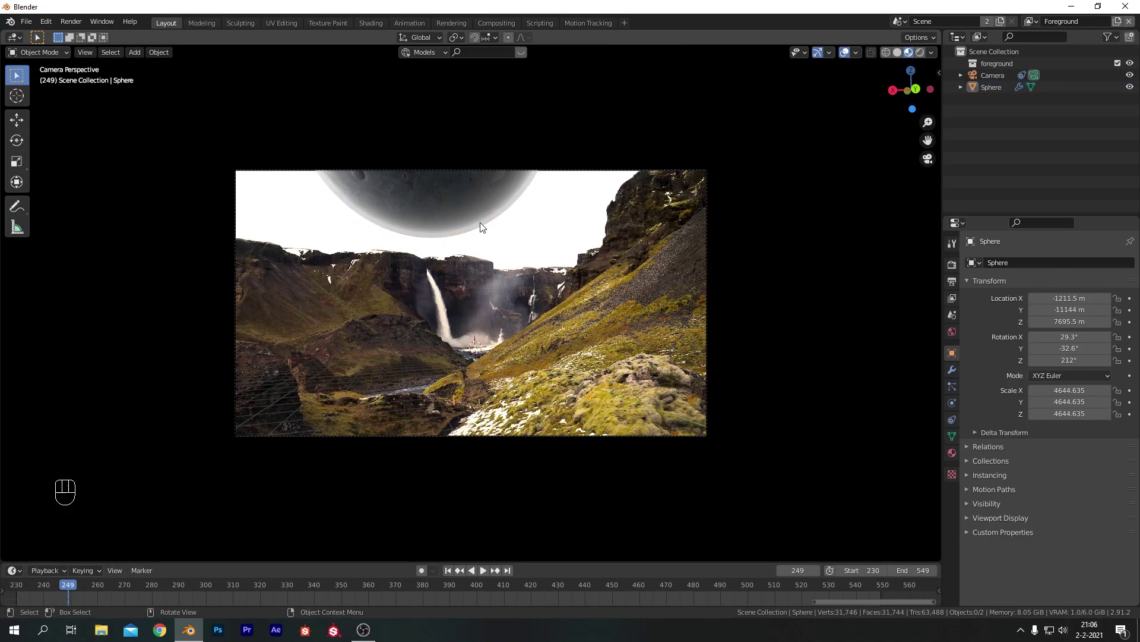
In the Shading workspace, trackball-rotate the planet again to show its craters in the frame, and deselect it.
click(476, 215)
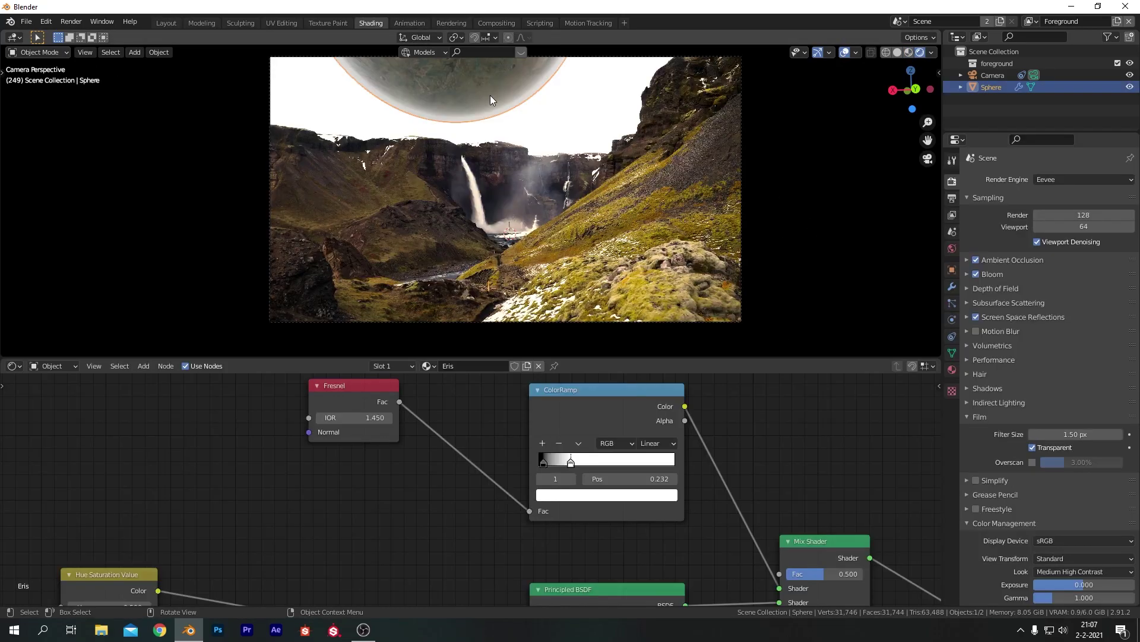
key(r)
key(r)
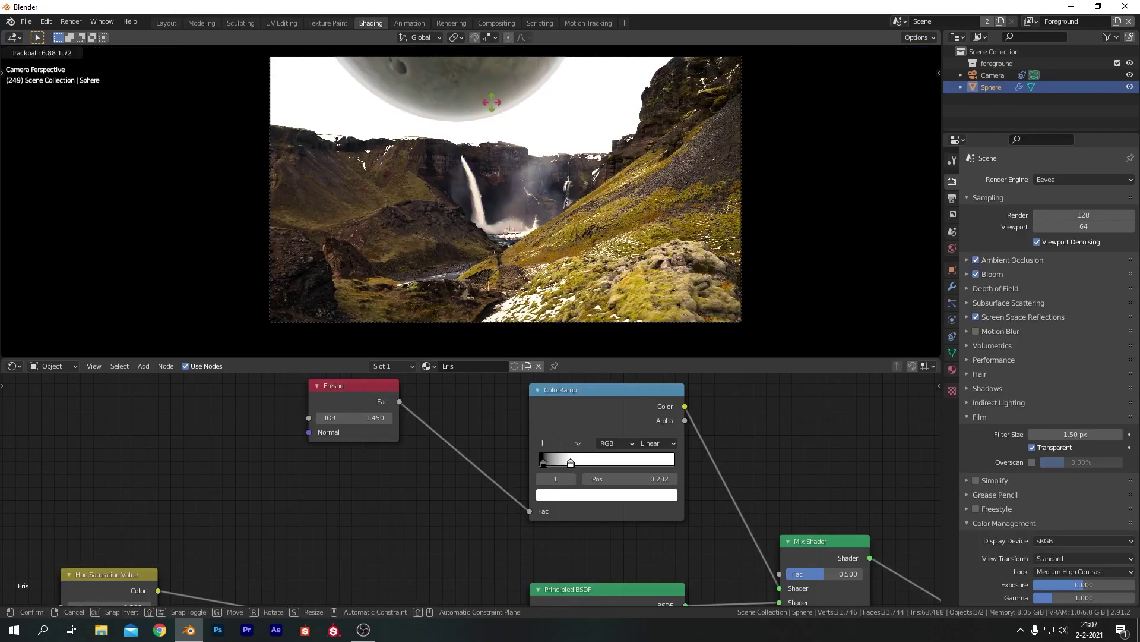
click(498, 109)
click(740, 175)
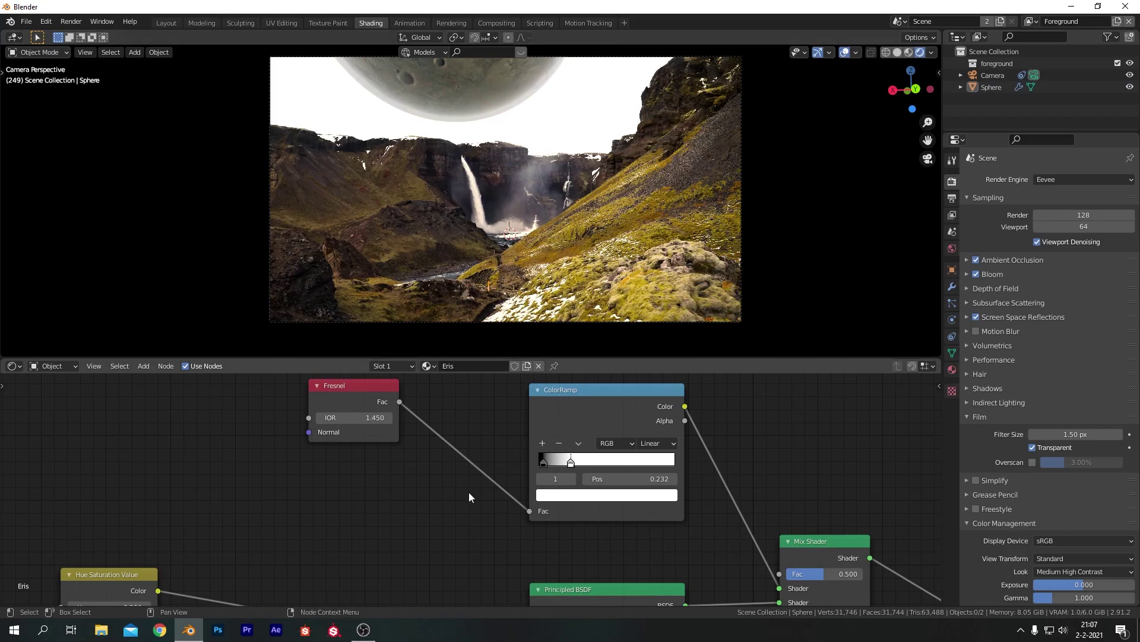
Lower the Hue Saturation Value node's Value and move the Fresnel ColorRamp's white stop to position 0.368.
scroll(469, 492, down, 2)
middle_drag(301, 534, 477, 461)
scroll(411, 433, up, 8)
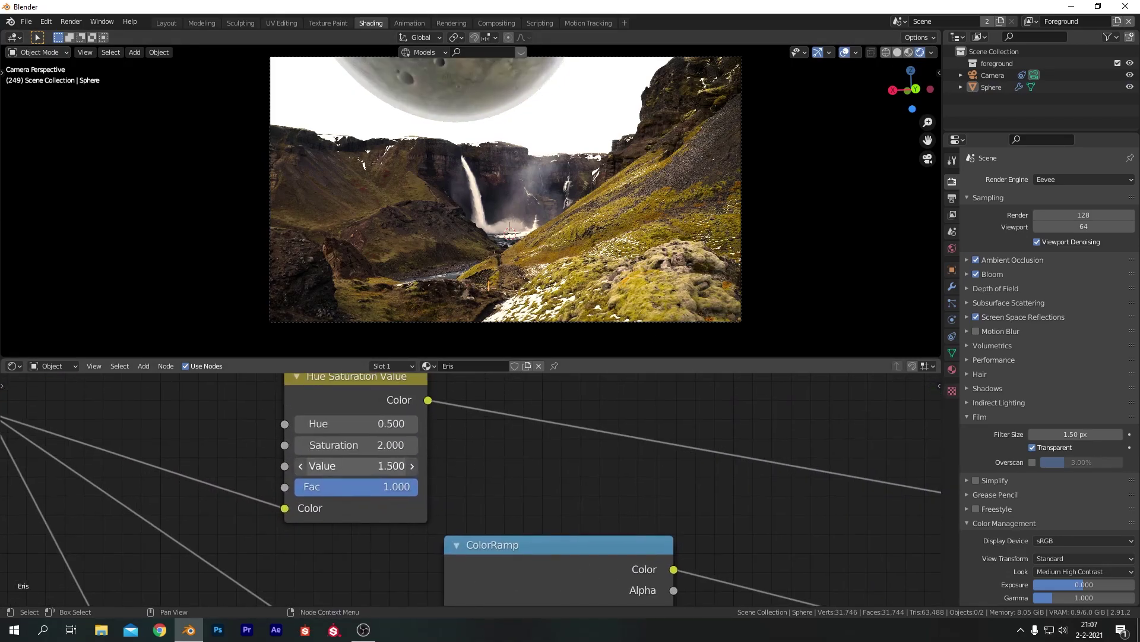
drag(356, 466, 332, 466)
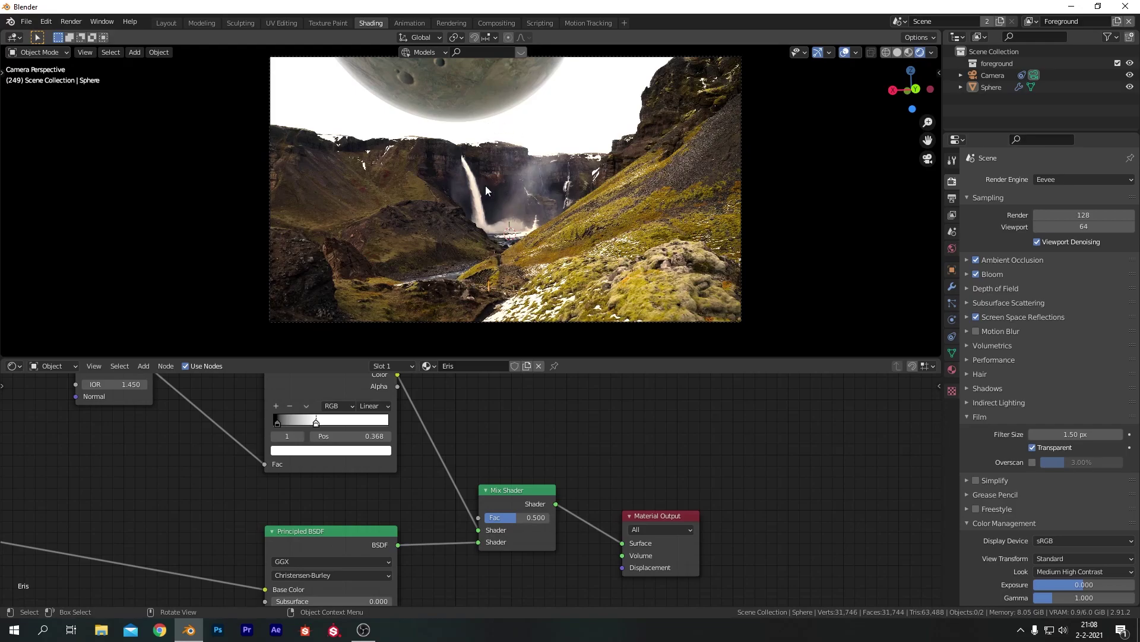
Add a UV Sphere to the scene and scale it up uniformly.
key(shift+a)
mouse_move(516, 142)
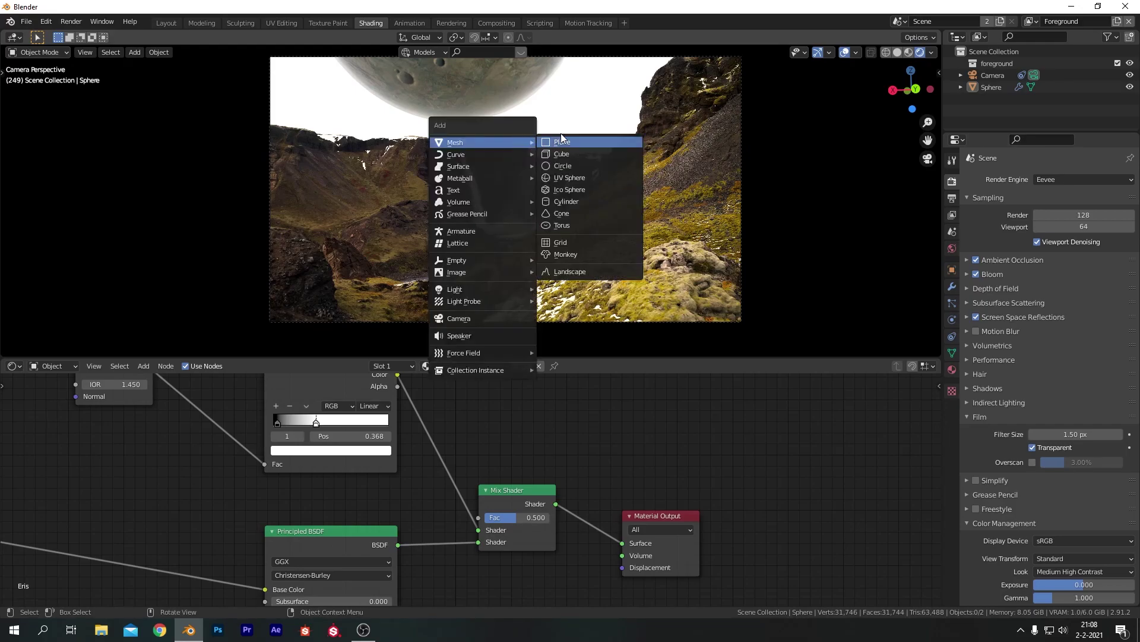
click(564, 177)
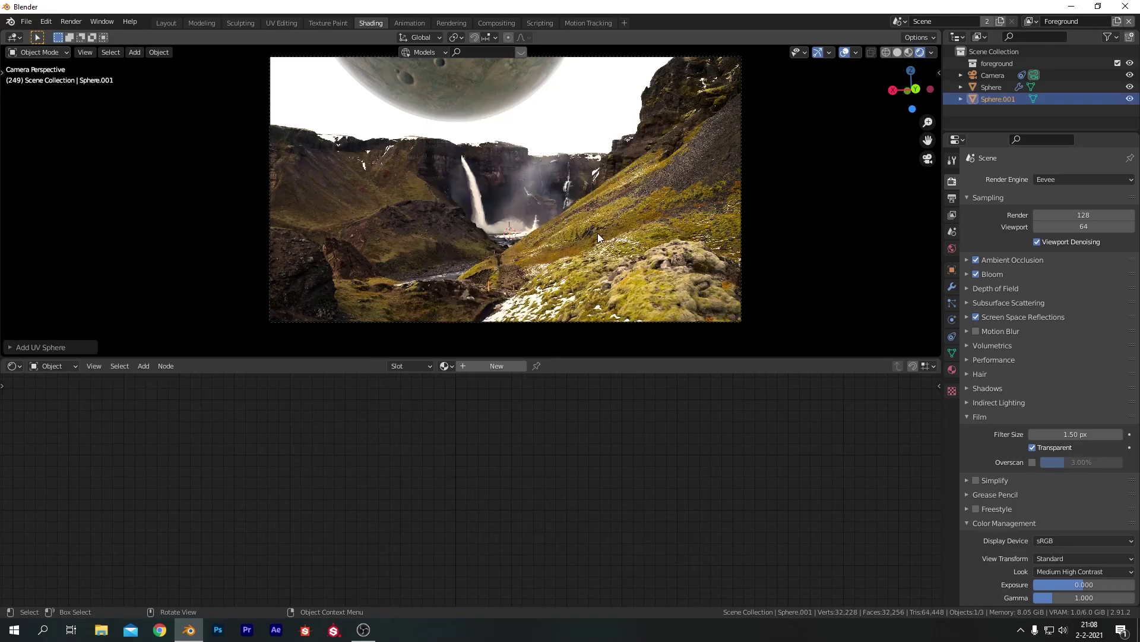
key(s)
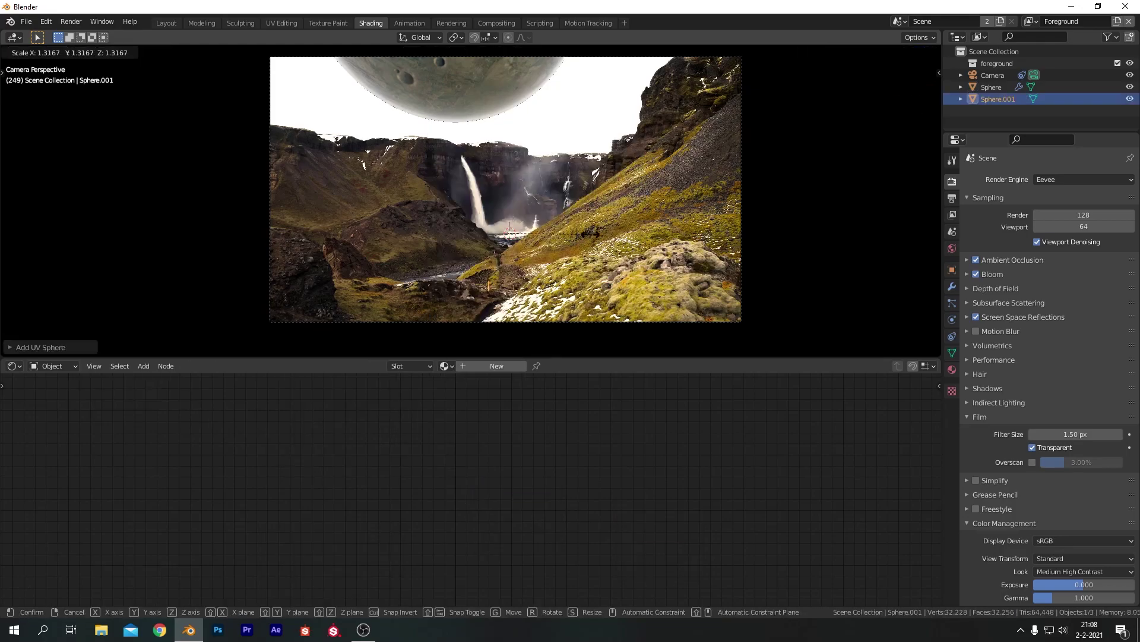
click(938, 200)
Stretch the new sphere along Z into a tall, narrow ellipsoid in front of the waterfall and shade it smooth.
key(s)
key(z)
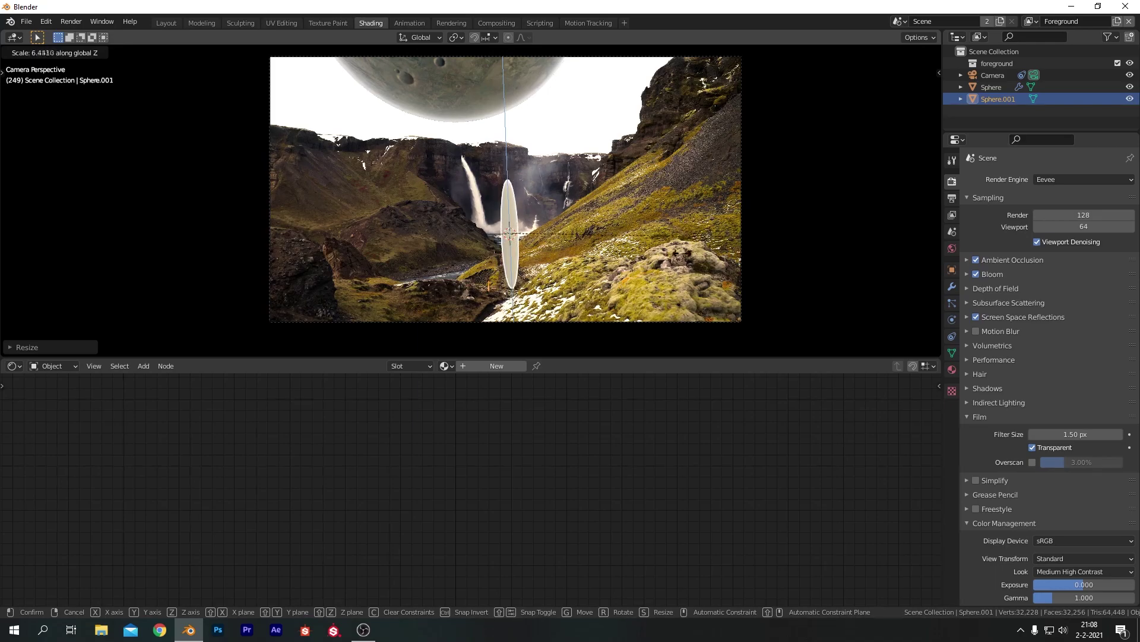
click(592, 247)
right_click(514, 214)
click(511, 210)
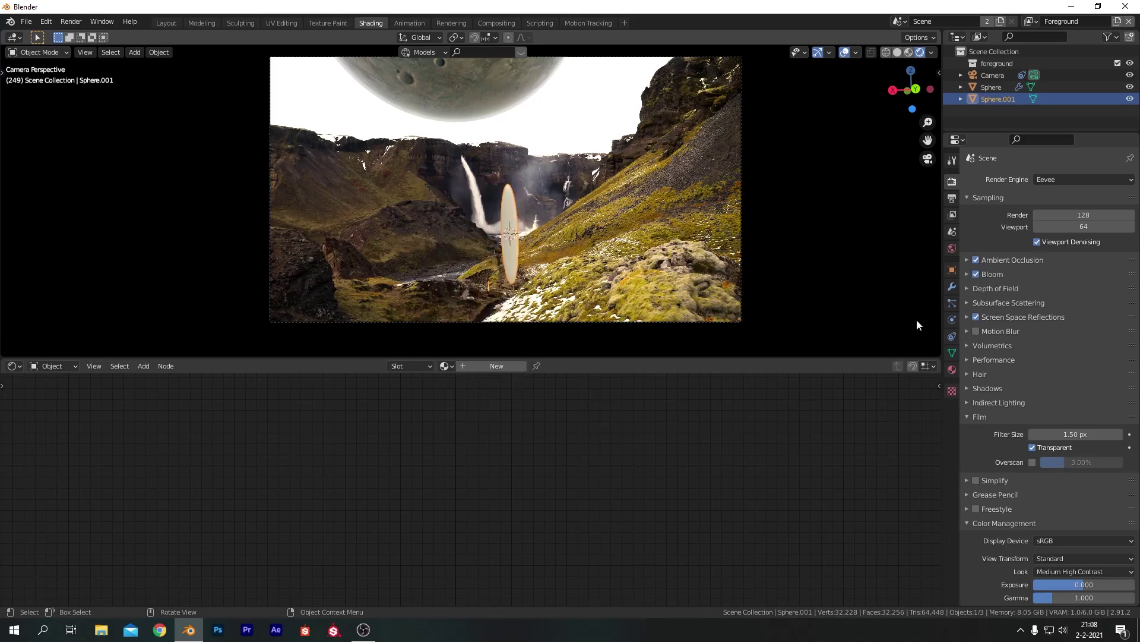
Add a Subdivision Surface modifier to the ellipsoid with viewport and render levels of 3.
click(951, 287)
click(1011, 178)
click(918, 383)
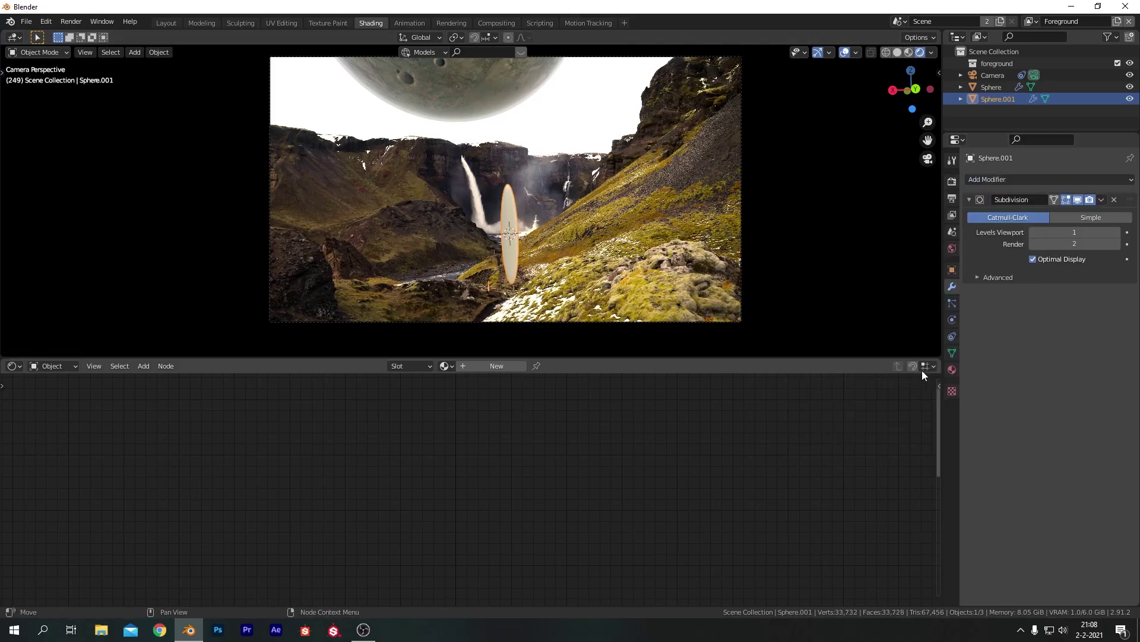
click(1117, 233)
click(1117, 233)
click(1117, 244)
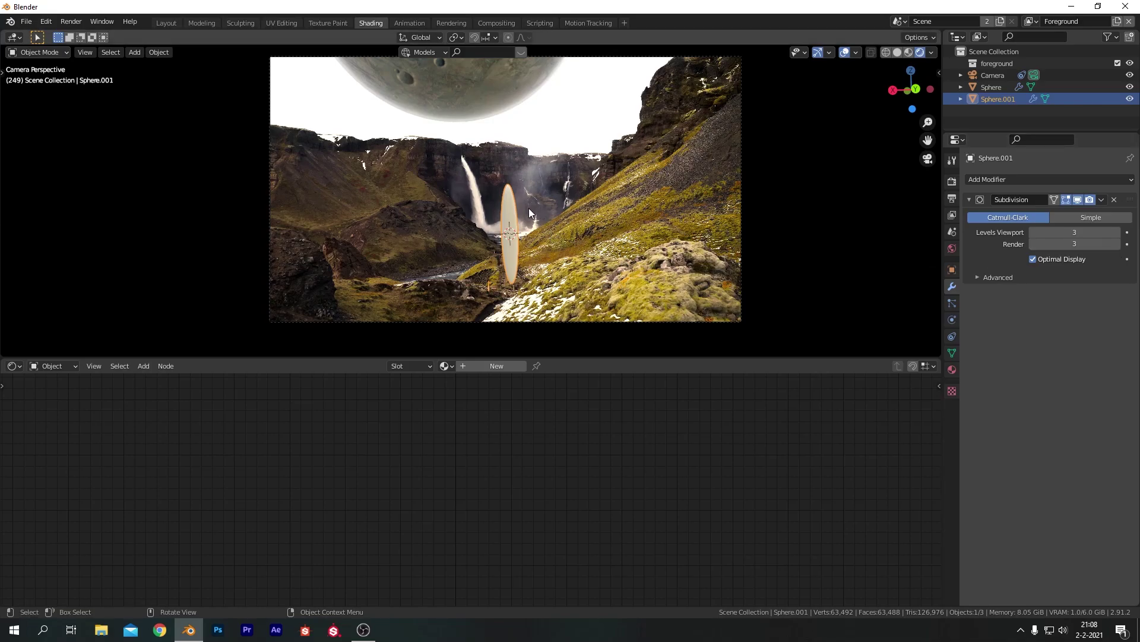
Widen the ellipsoid horizontally while keeping its height locked, and stretch it slightly along Z.
key(s)
key(shift+z)
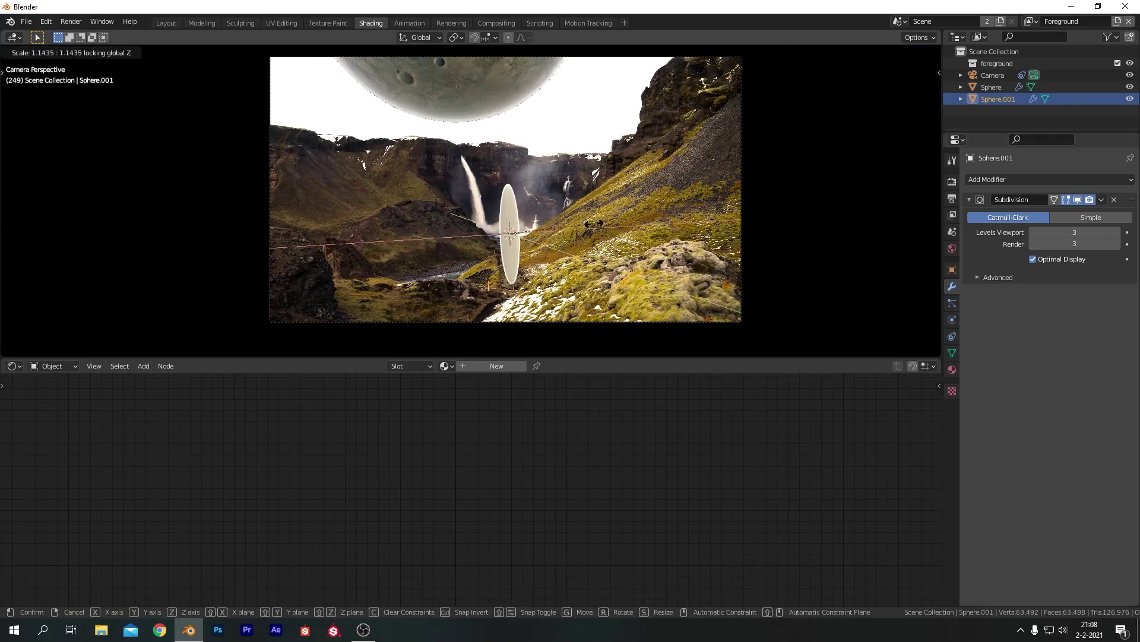
click(621, 232)
key(s)
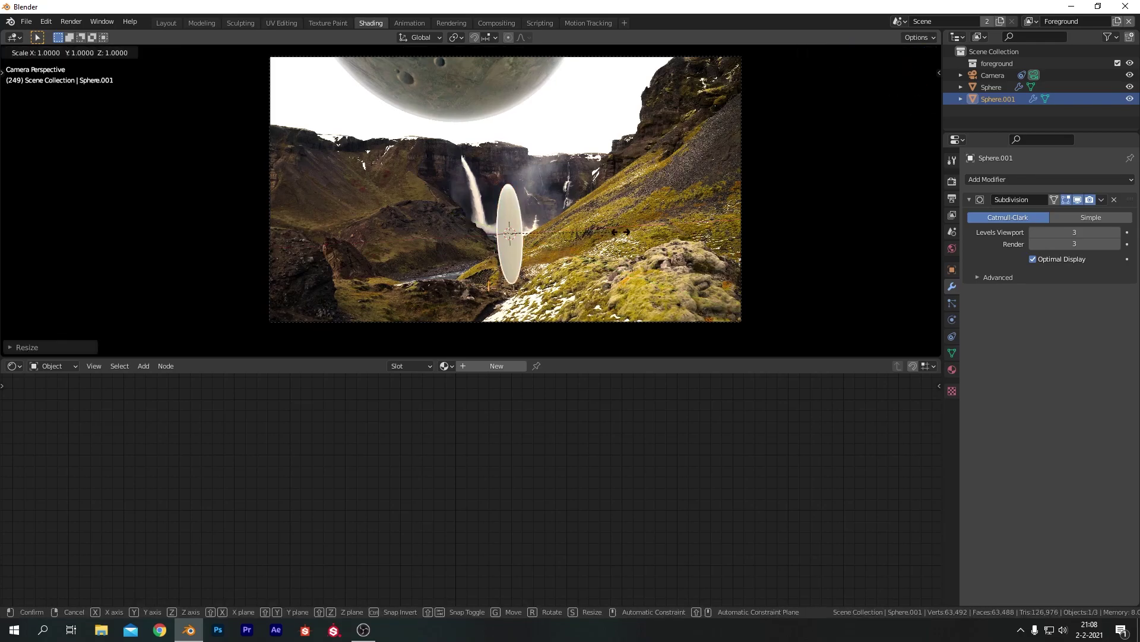
key(z)
click(623, 233)
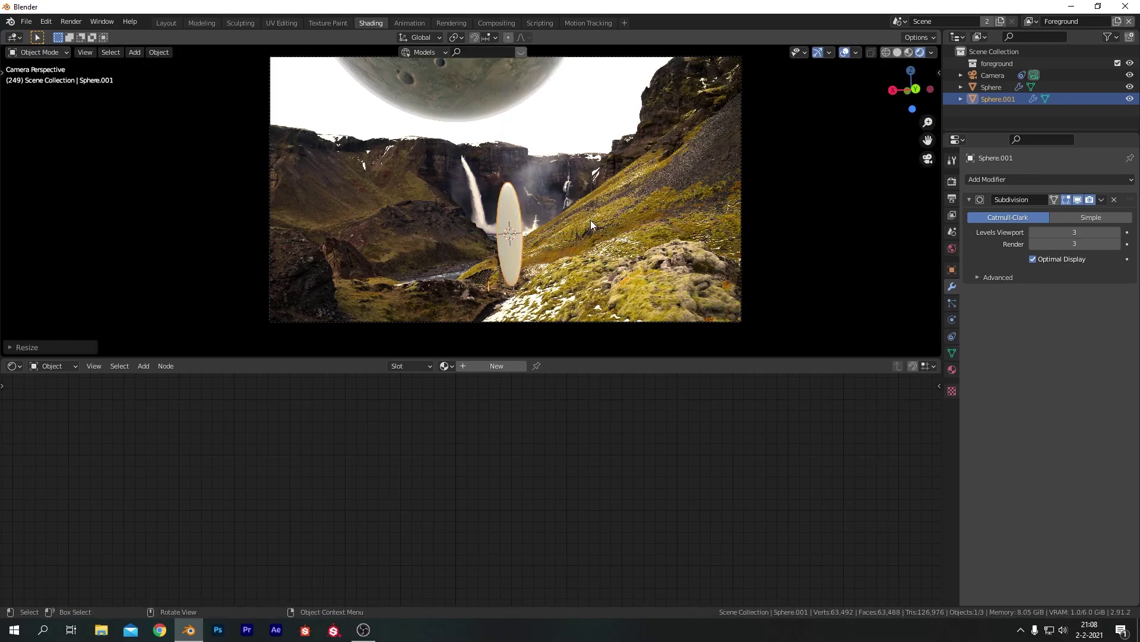
Move the ellipsoid up so it hovers above the river beside the waterfall, and deselect it.
key(g)
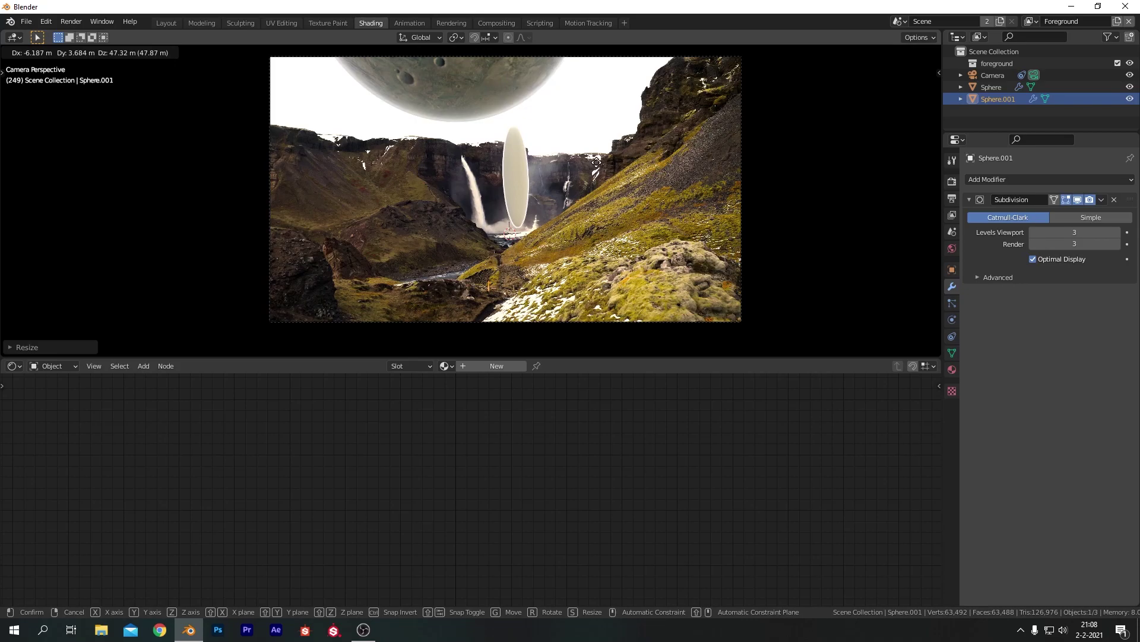
click(598, 168)
click(694, 233)
click(525, 167)
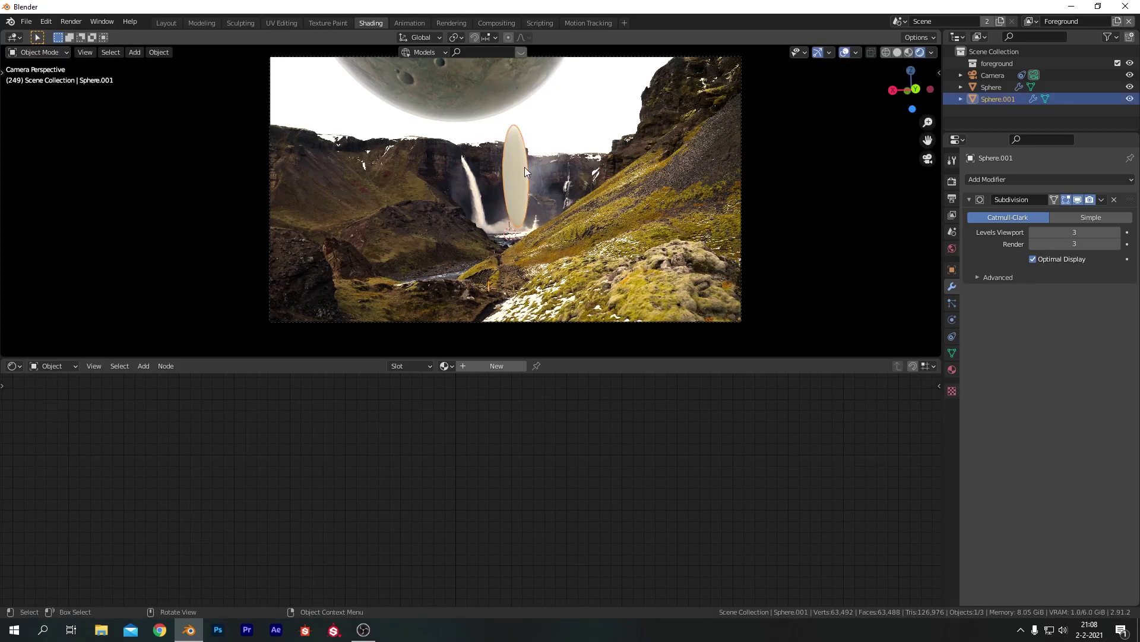
click(594, 161)
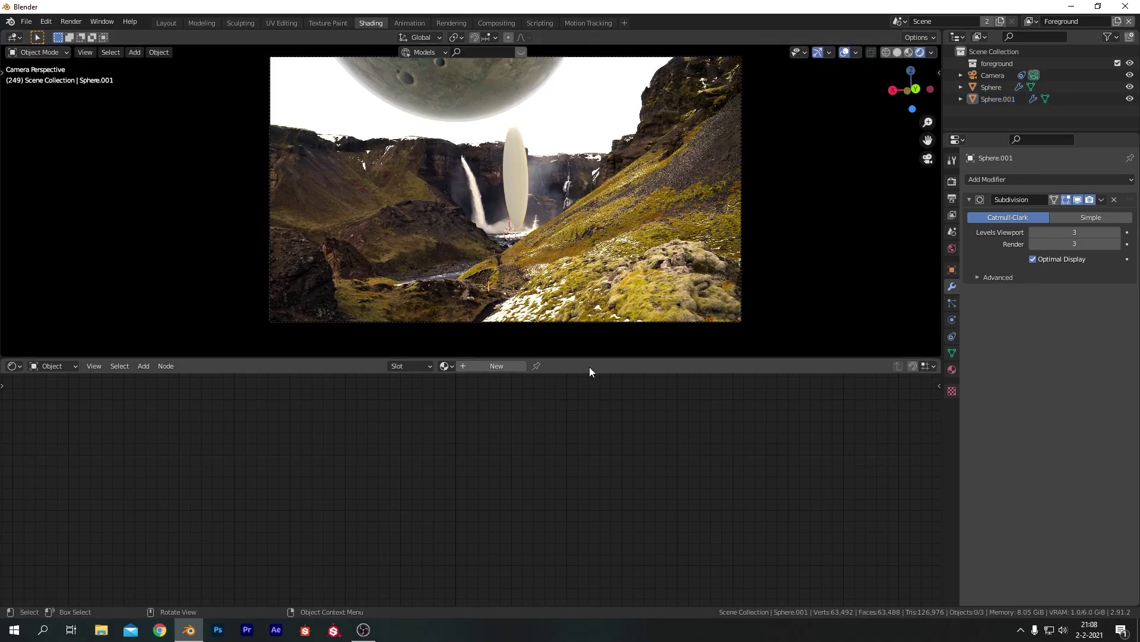
Select the ellipsoid and give it a new material named Artefact.
click(509, 202)
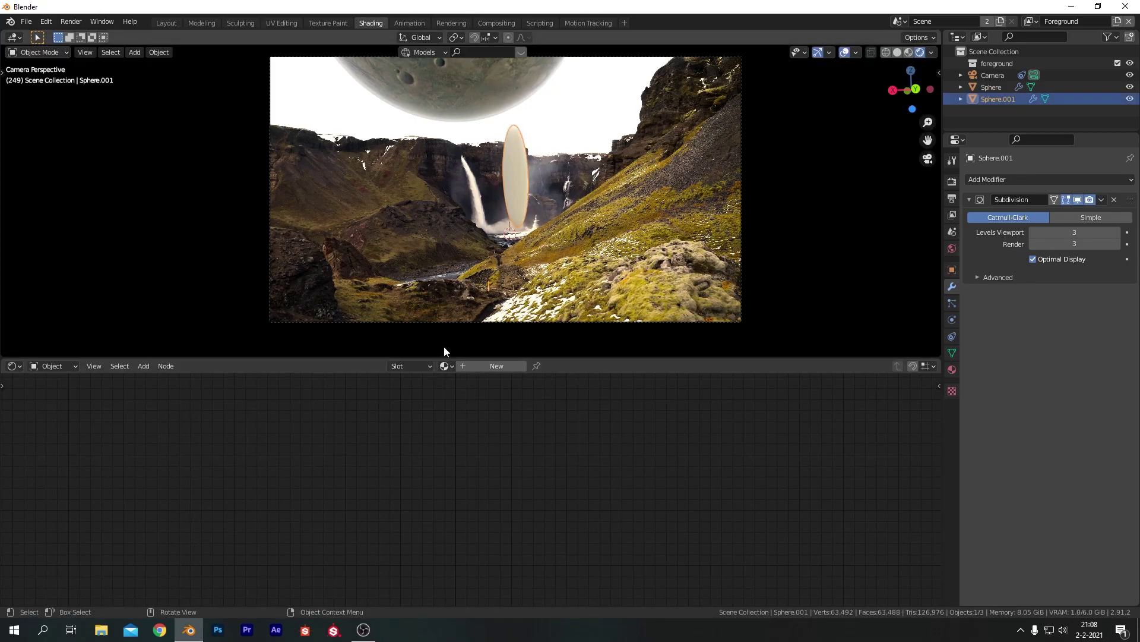
click(479, 365)
double_click(483, 366)
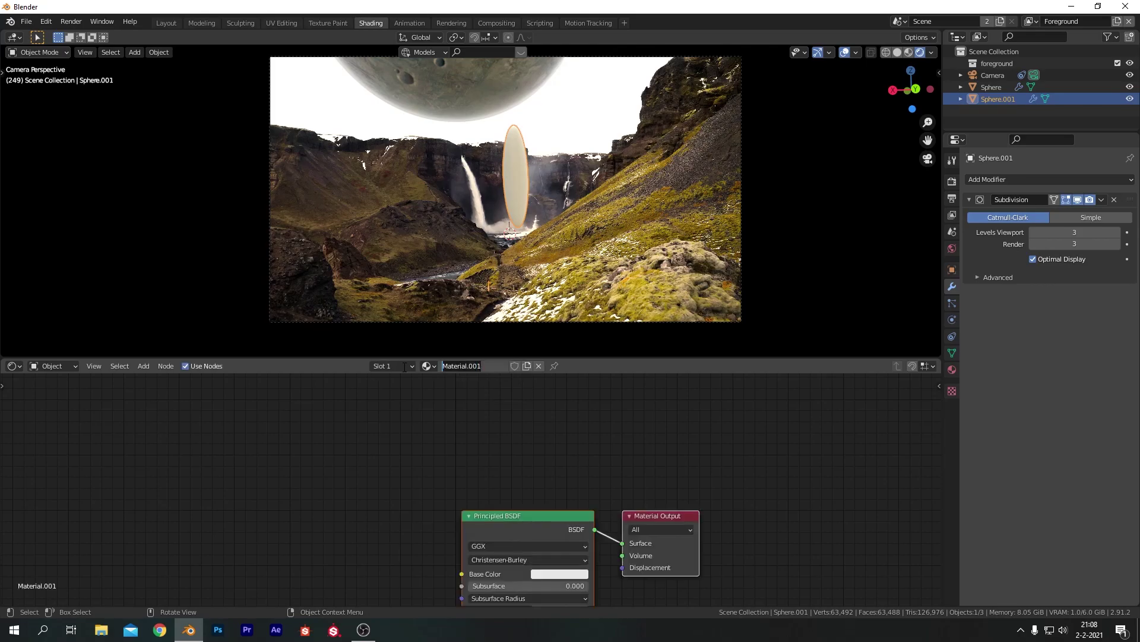
text(Artefact)
key(Return)
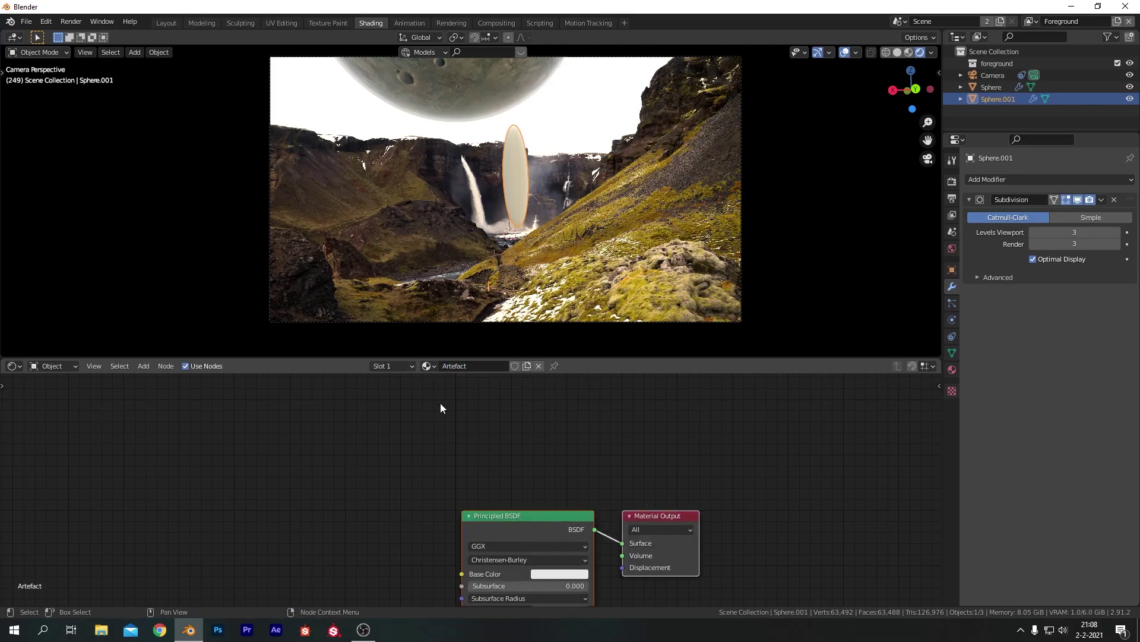
On the Principled BSDF, set Metallic to 1.000 and Roughness to 0.1, and darken the Base Color to a mid-grey with Value about 0.518.
scroll(465, 436, down, 3)
scroll(492, 468, up, 5)
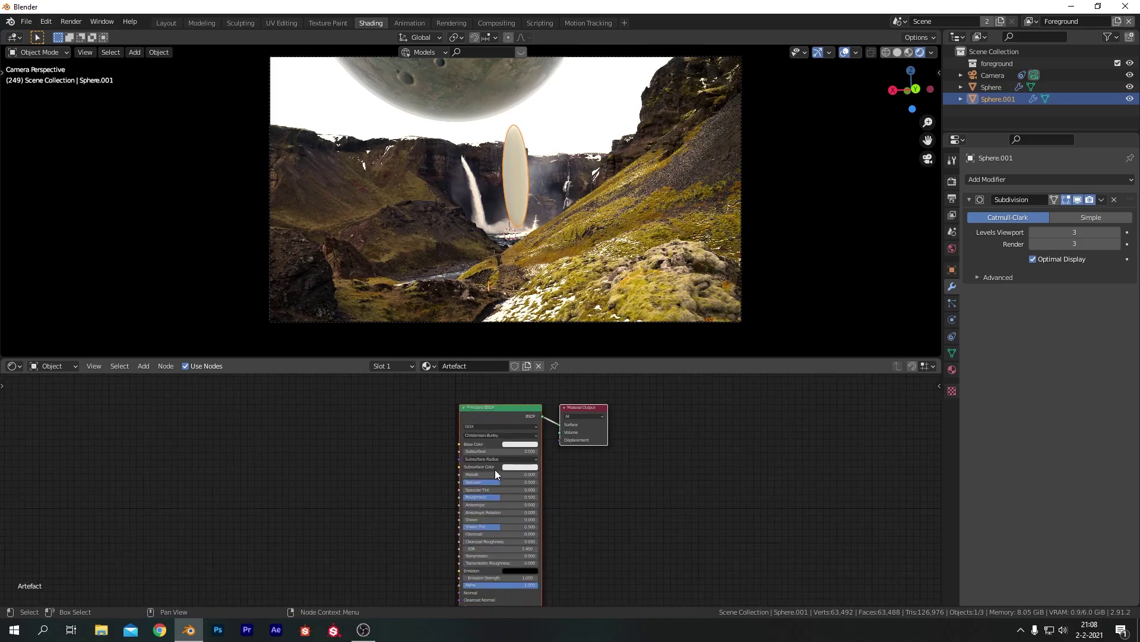
drag(489, 463, 603, 461)
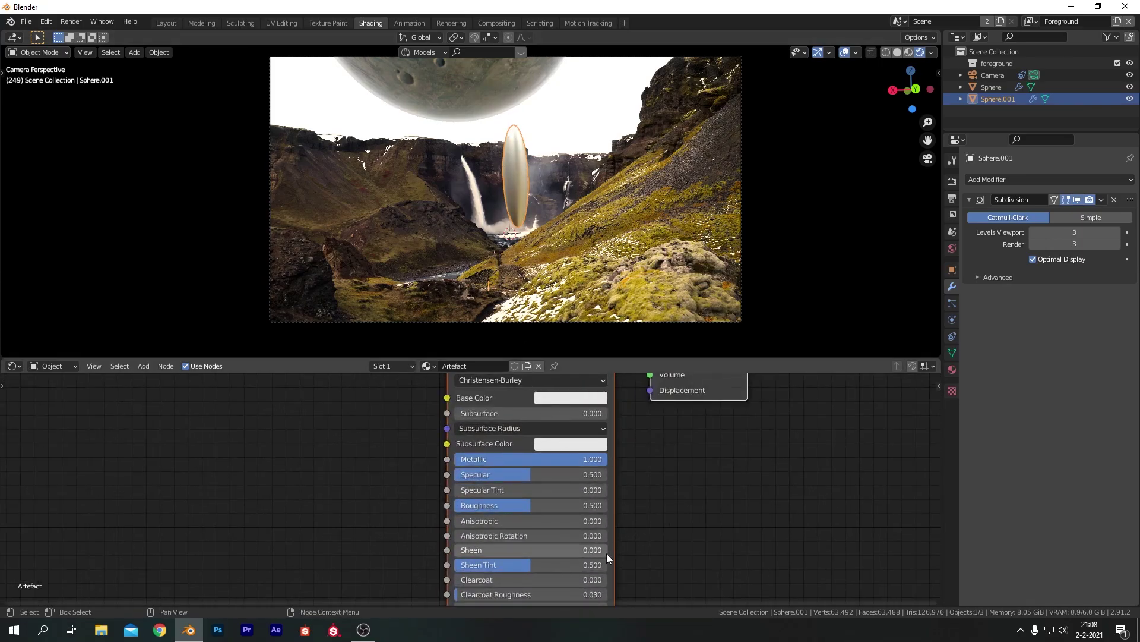
click(503, 504)
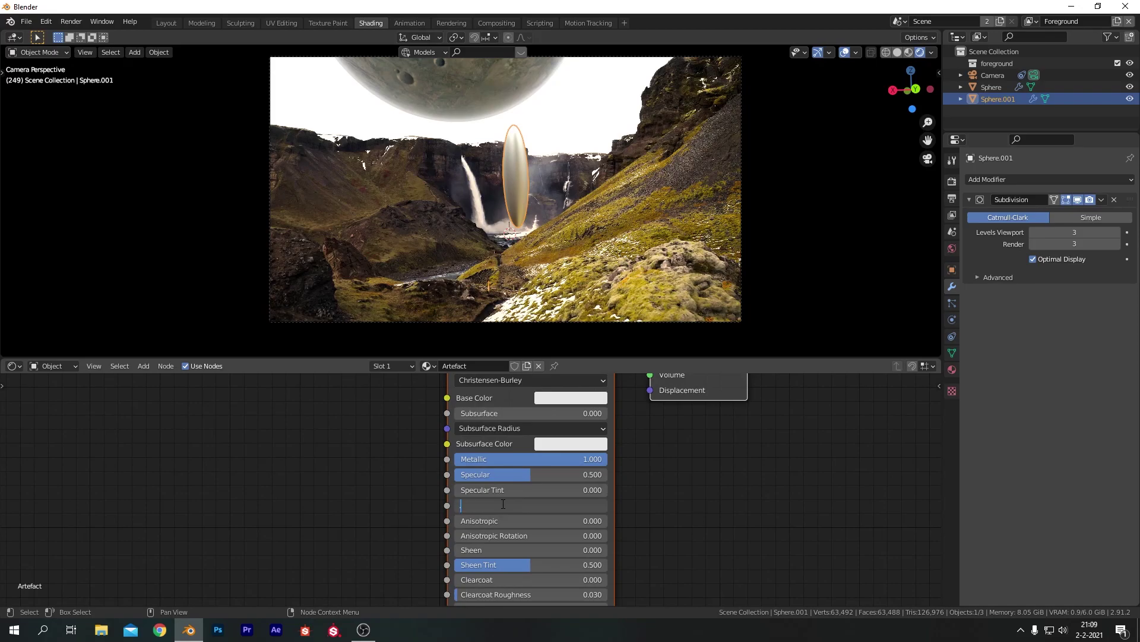
text(0.1)
key(Return)
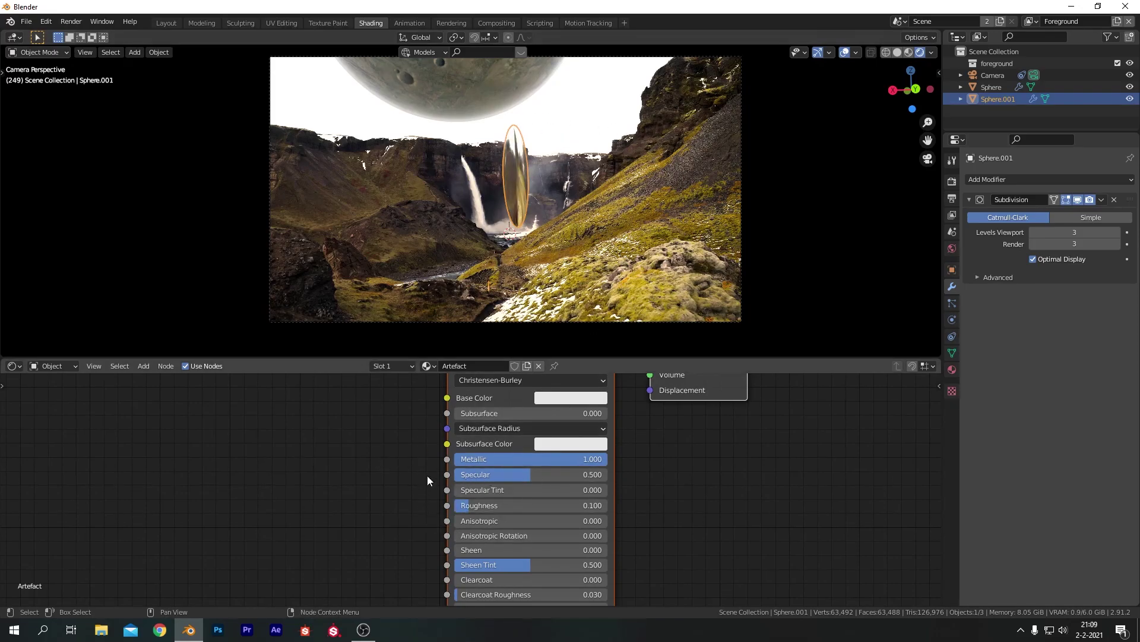
click(558, 397)
drag(654, 230, 655, 240)
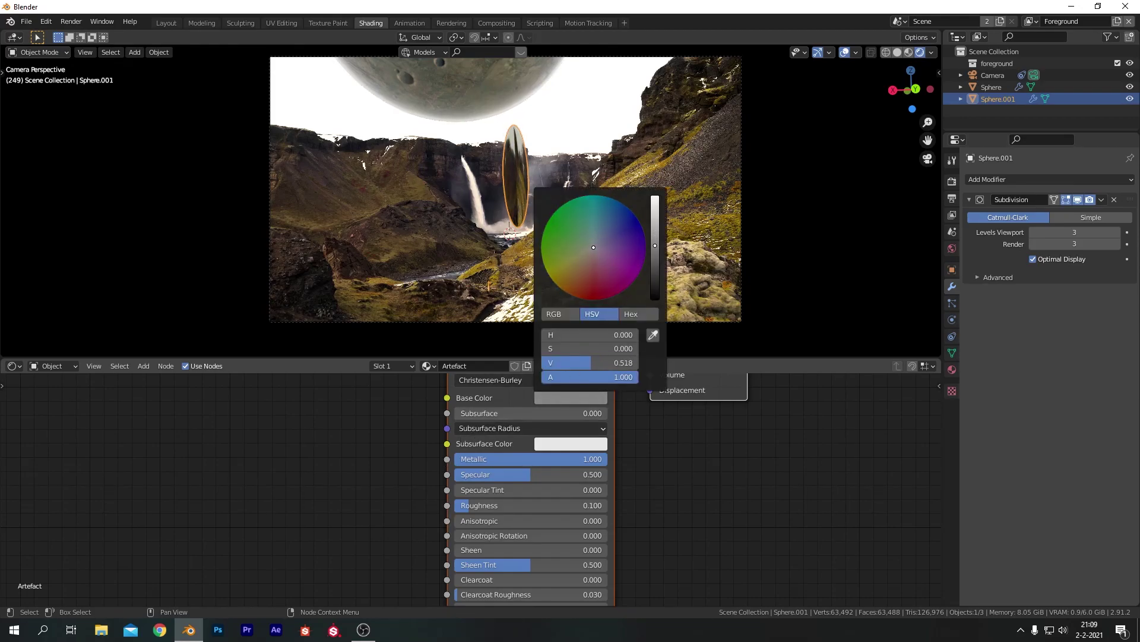
Add a Bump node beside the Principled BSDF and connect its Normal output to the shader's Normal input.
middle_drag(679, 539, 782, 471)
scroll(480, 469, down, 2)
text(bump)
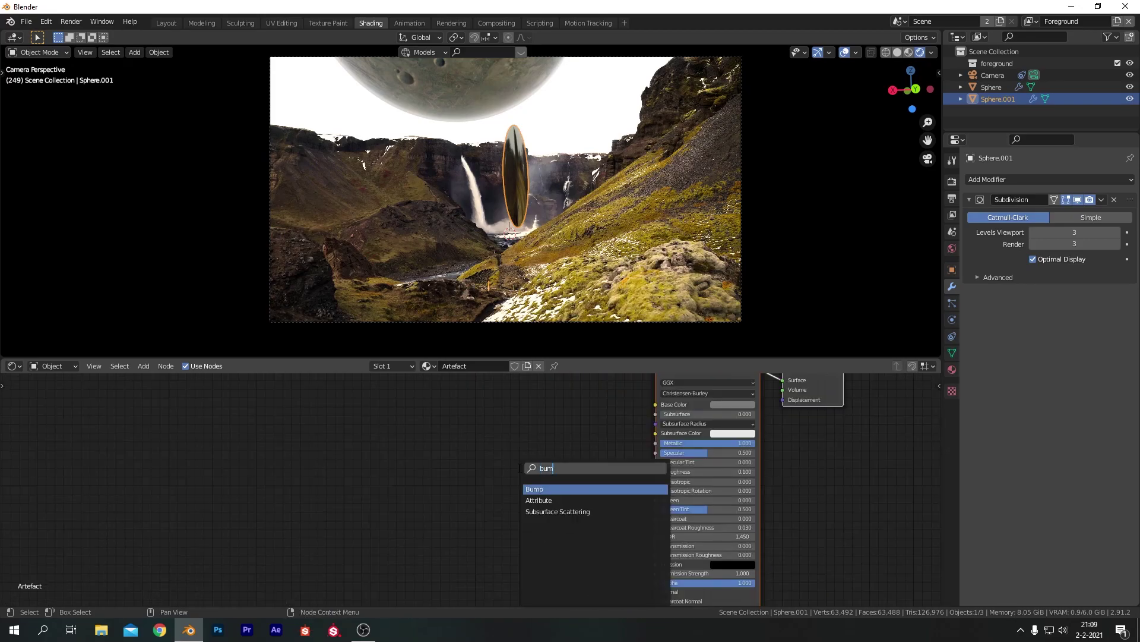
key(Return)
click(509, 479)
middle_drag(604, 481, 582, 438)
drag(549, 452, 551, 454)
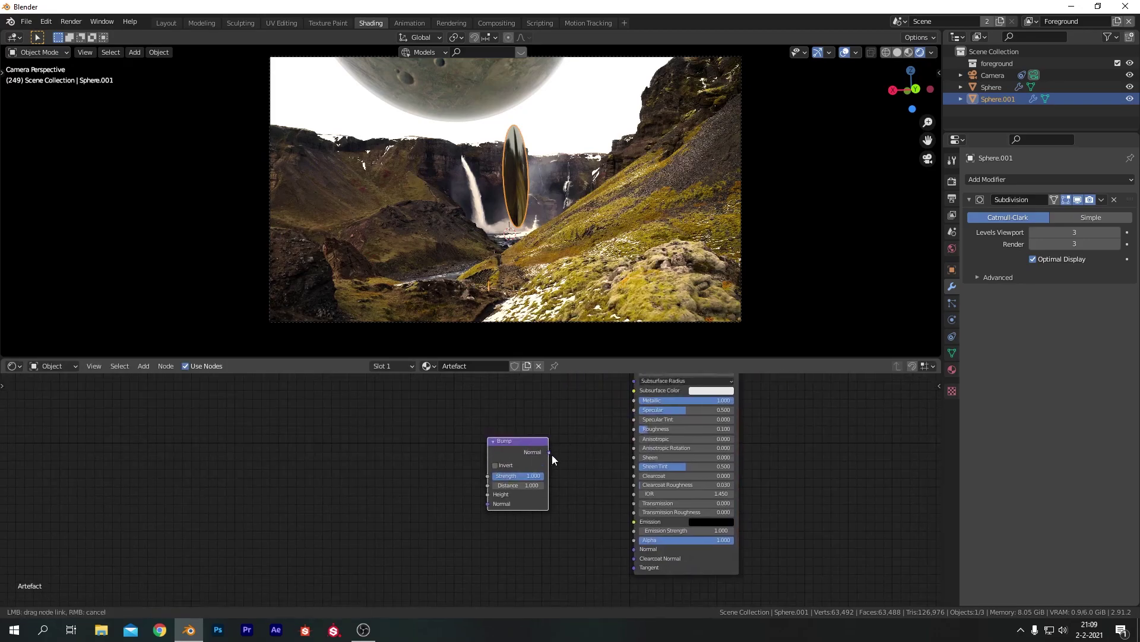
drag(632, 545, 633, 548)
drag(503, 439, 542, 450)
click(498, 419)
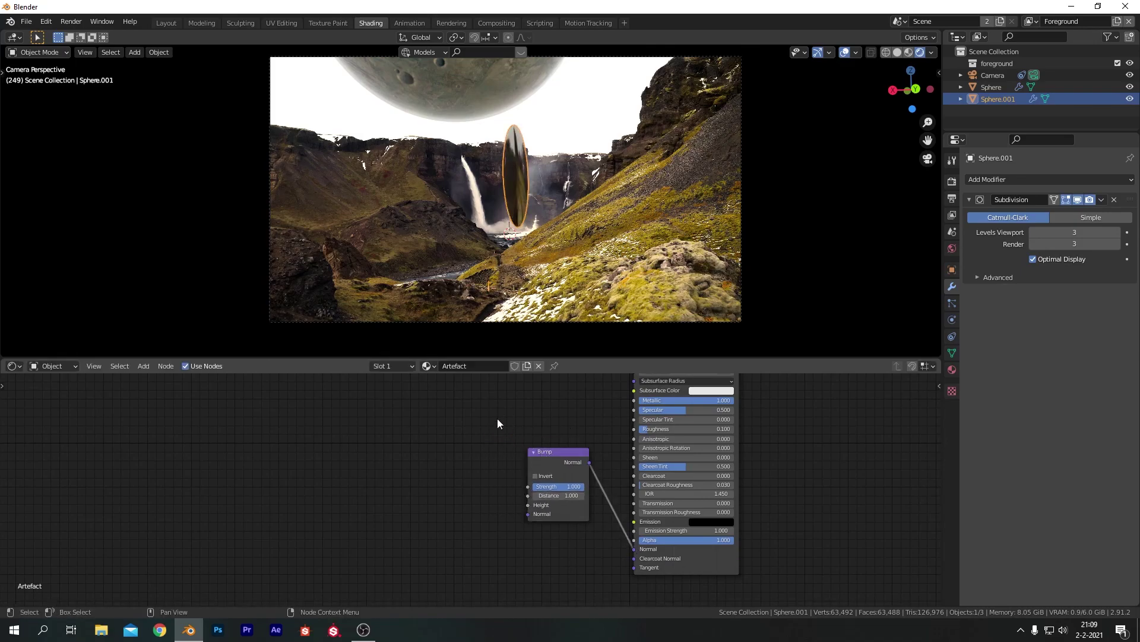
Add a Noise Texture node, duplicate it, and chain the first noise into the copy's Vector input.
middle_drag(453, 414, 500, 425)
key(shift+a)
text(noise)
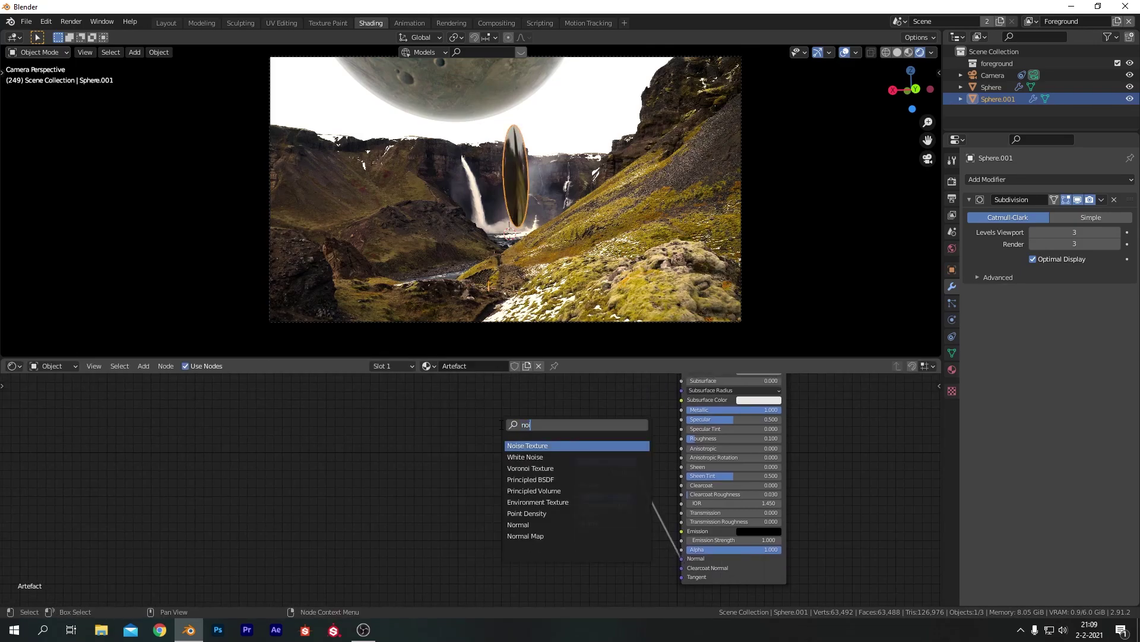
key(Return)
click(294, 402)
key(shift+d)
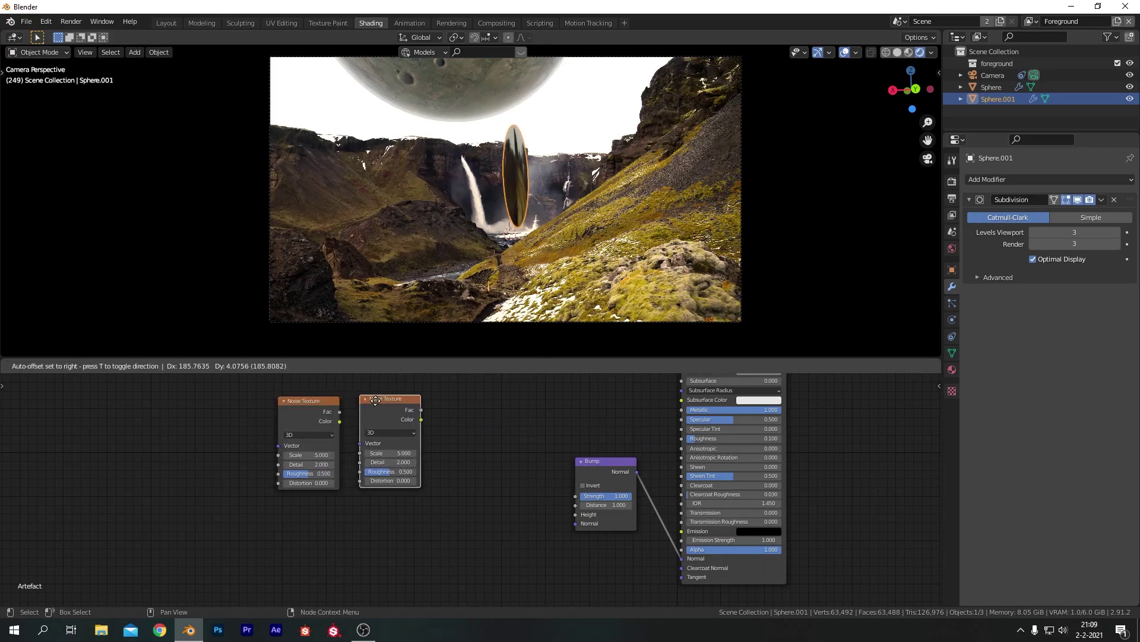
click(367, 404)
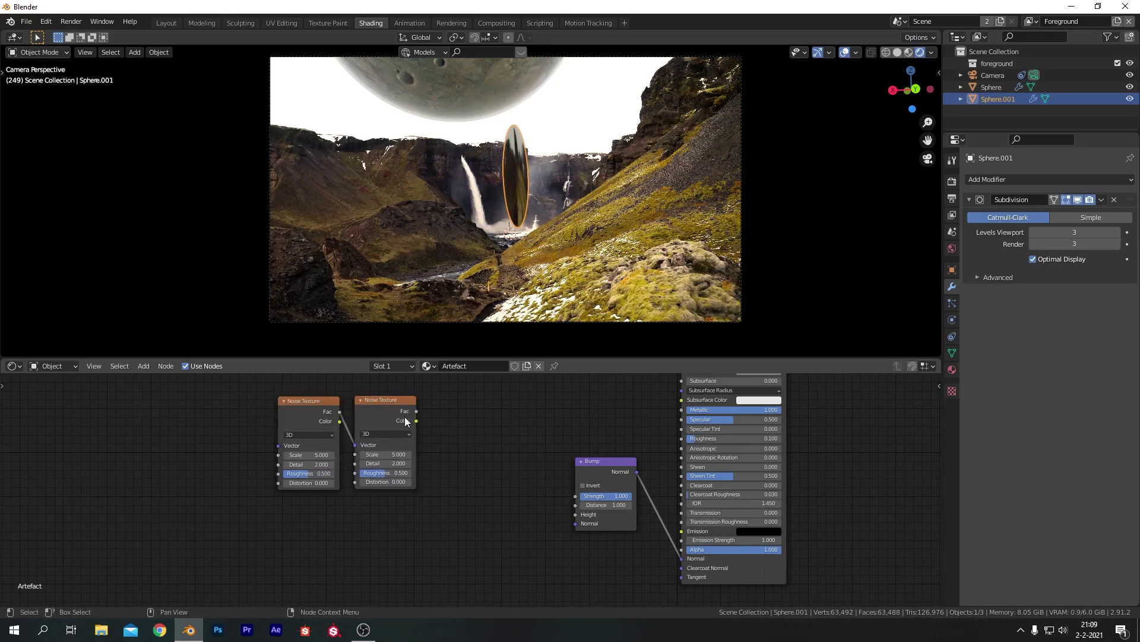
Add a ColorRamp fed by the second Noise Texture's Color, and connect its Color output to the Bump node's Height.
key(shift+a)
text(color ramp)
key(Return)
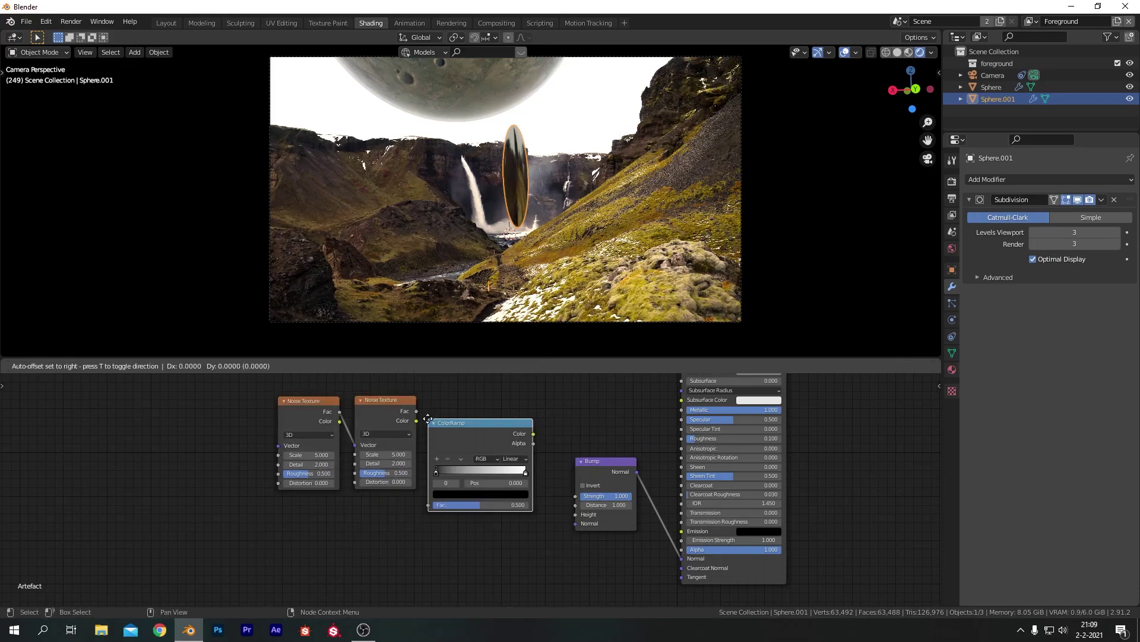
click(436, 428)
drag(416, 421, 437, 512)
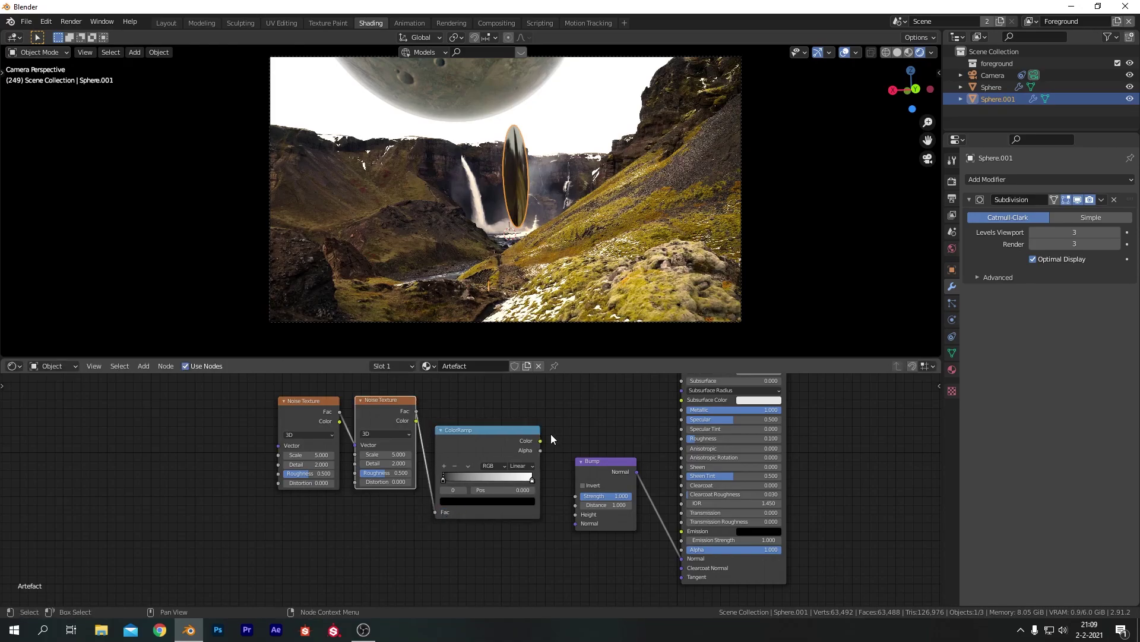
drag(540, 440, 579, 517)
Add Texture Coordinate and Mapping nodes to the first Noise Texture, and drive the Mapping vector from the Object output.
click(316, 405)
key(ctrl+t)
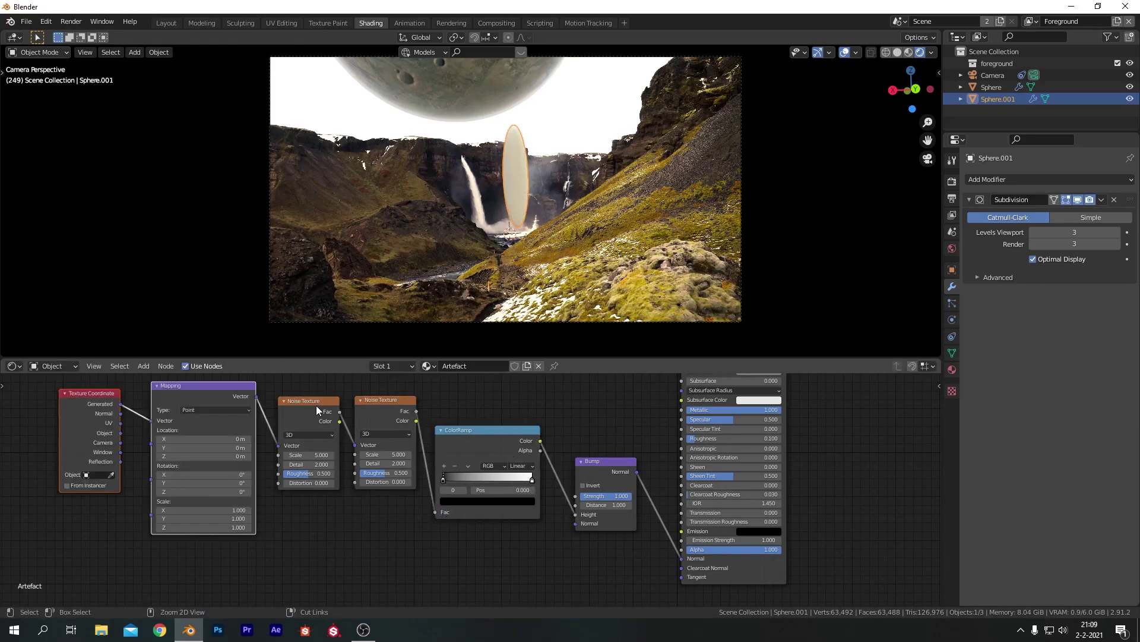
drag(120, 433, 136, 427)
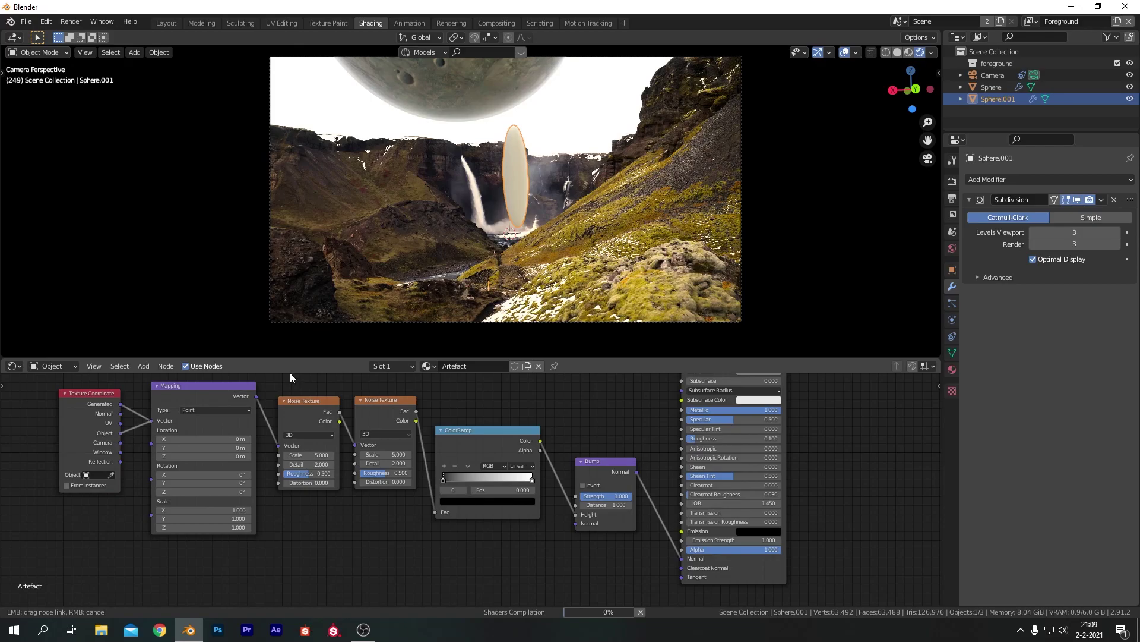
drag(465, 404, 465, 406)
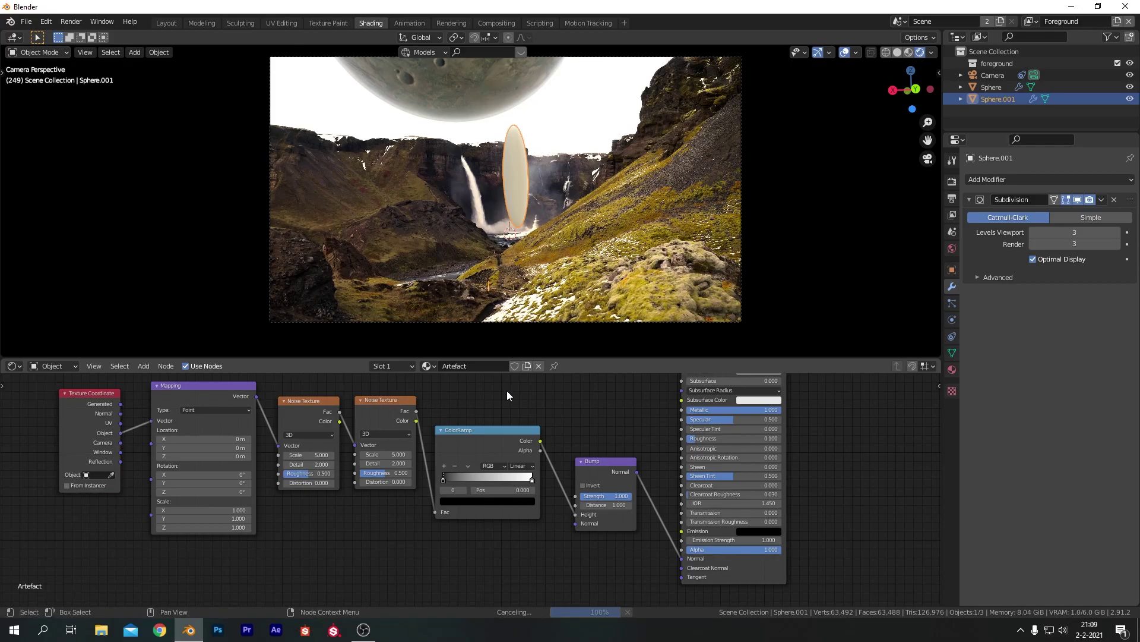
Move the ColorRamp's black stop inward and its white stop to position 0.673 to increase the bump contrast.
scroll(522, 165, up, 3)
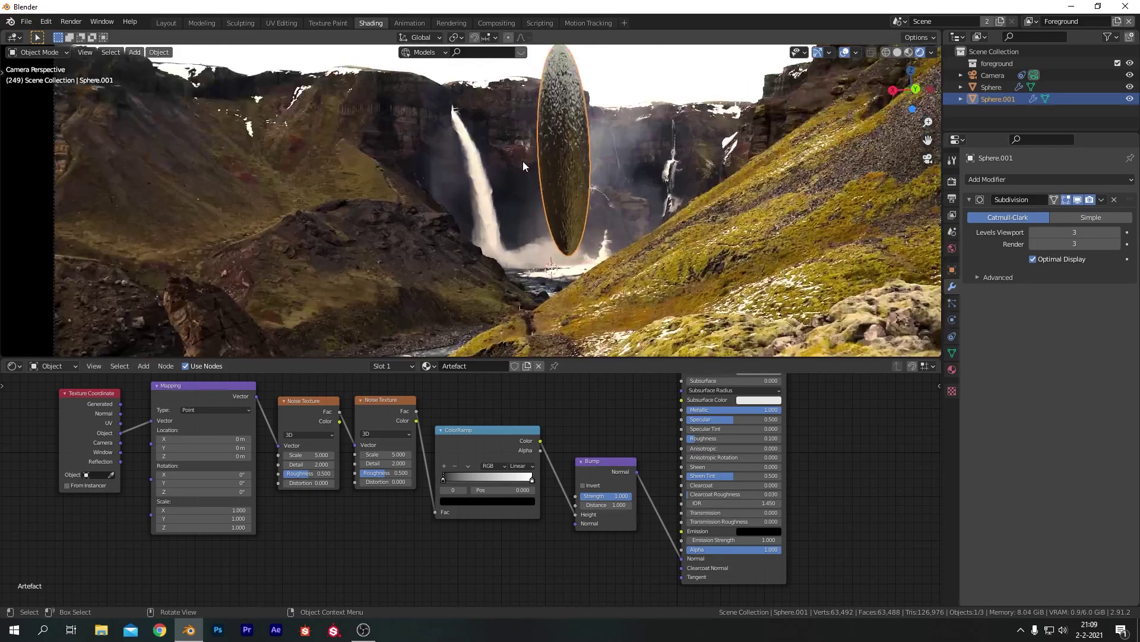
scroll(523, 162, up, 4)
mouse_move(444, 479)
mouse_down()
mouse_move(532, 480)
mouse_move(504, 482)
mouse_up()
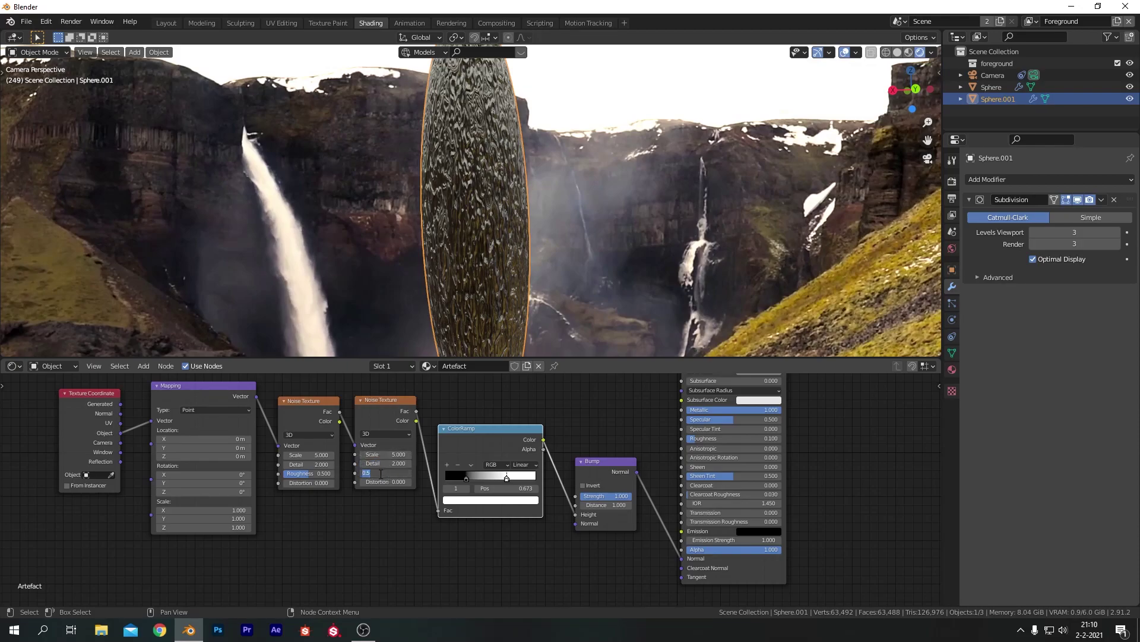
Set Roughness to 0.7 and Detail to 16 on the second Noise Texture, and Roughness to 0.6 and Detail to 10 on the first.
text(7)
key(Return)
double_click(316, 473)
text(.6)
key(Return)
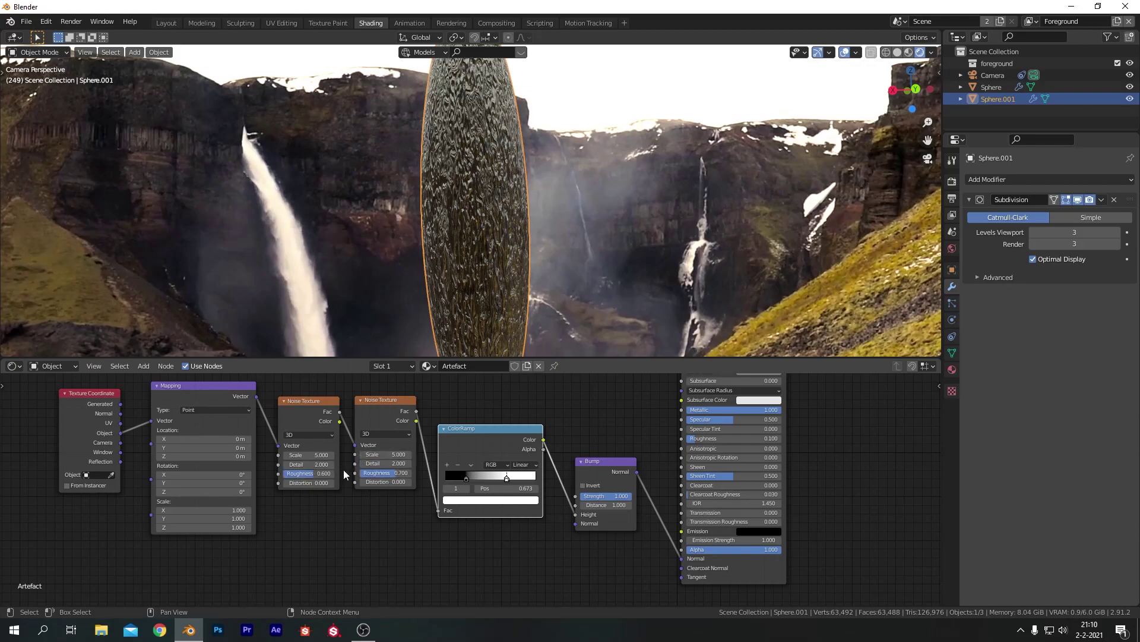
drag(373, 464, 410, 464)
key(Return)
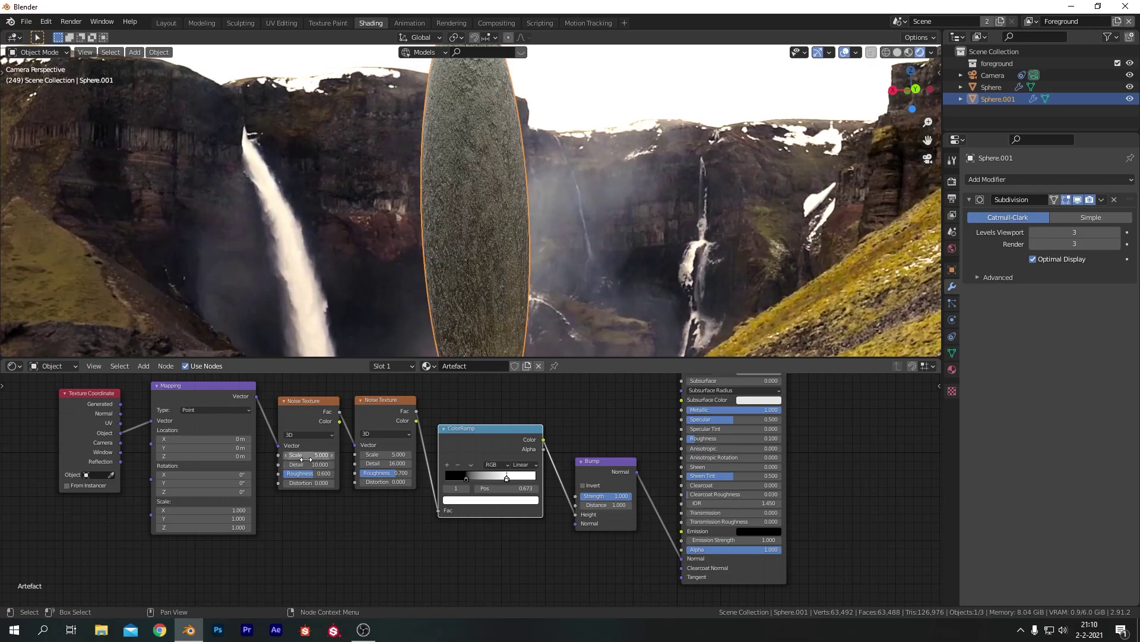
Set the first Noise Texture's Scale to 1 and the second one's Scale to 20.
double_click(316, 455)
text(1)
key(Return)
double_click(380, 454)
text(20)
key(Return)
Lower the second Noise Texture's Detail to 8.2 and set the first one's Detail to 0.
scroll(504, 219, up, 6)
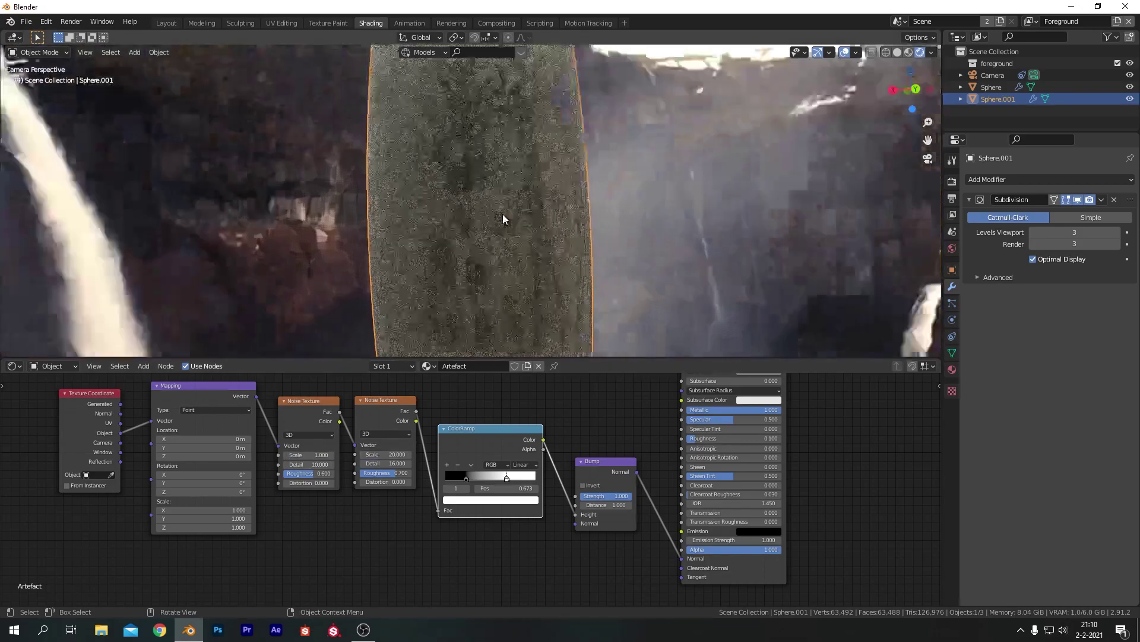
drag(393, 463, 351, 463)
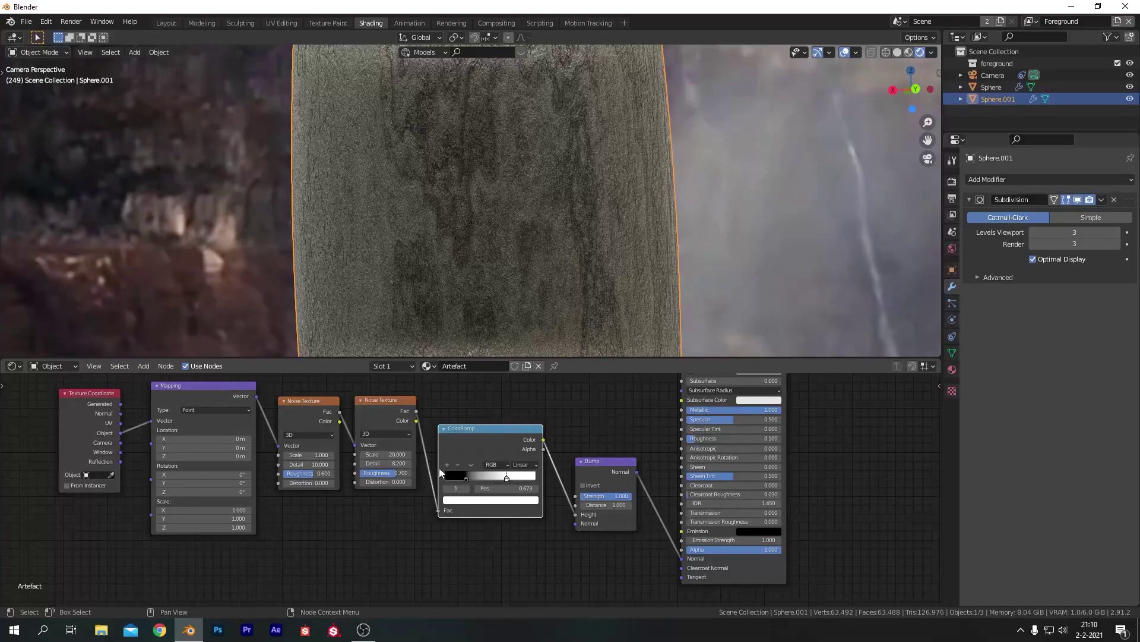
key(BackSpace)
key(BackSpace)
key(BackSpace)
key(BackSpace)
text(0)
key(Return)
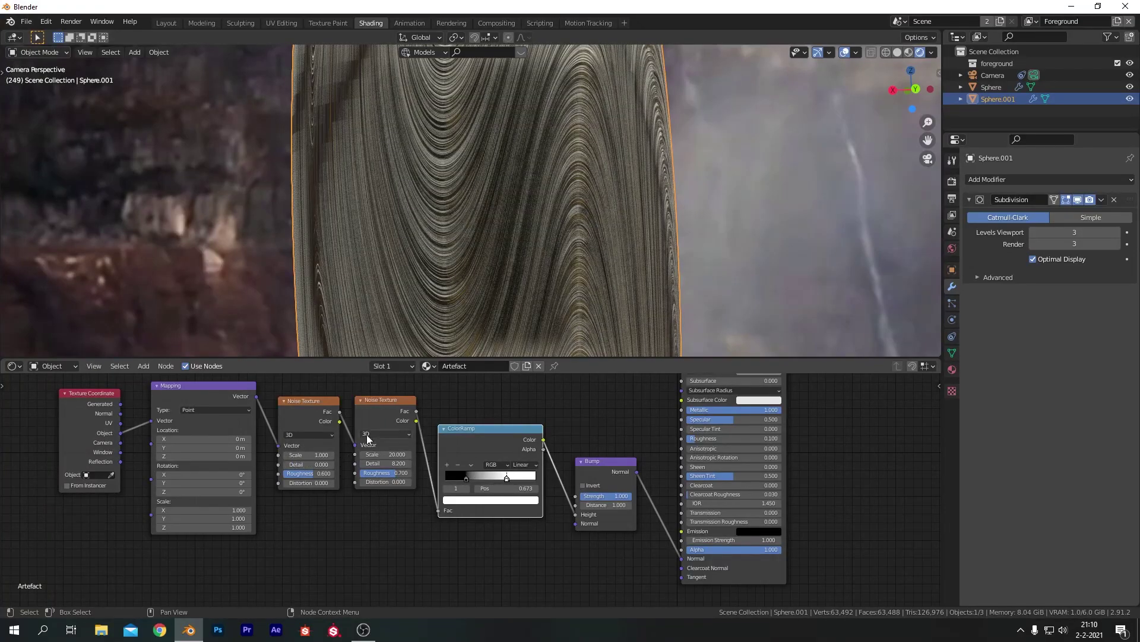
Raise the ellipsoid's Subdivision modifier to level 4 for both viewport and render.
scroll(450, 196, down, 1)
right_click(458, 158)
click(458, 158)
click(1117, 232)
click(1118, 244)
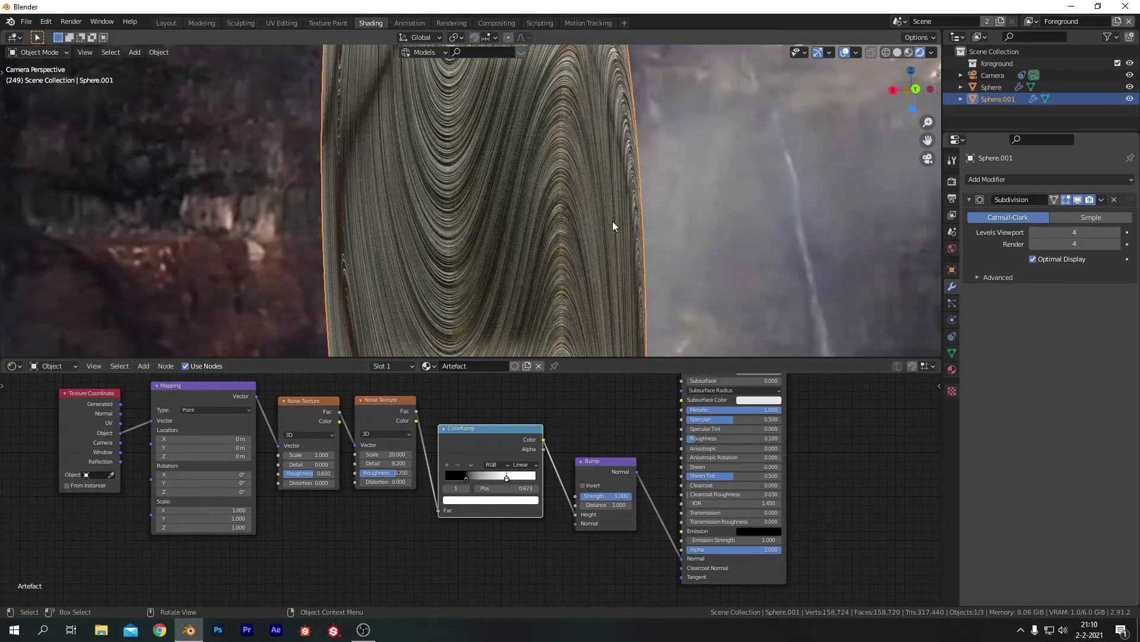
right_click(458, 214)
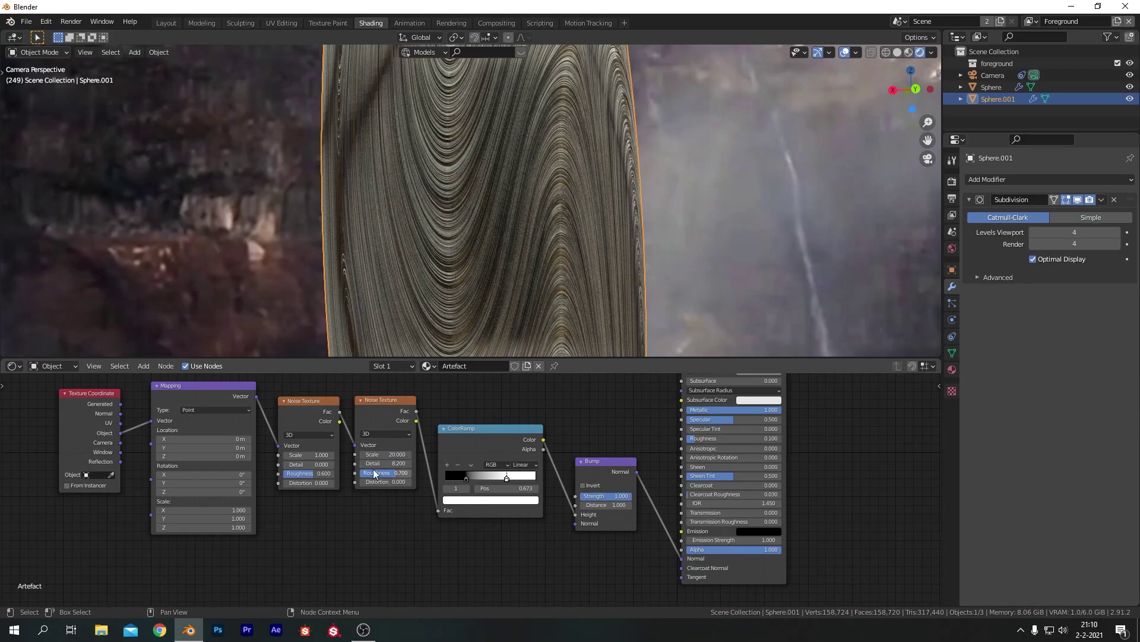
Set both Noise Textures' Roughness to 0.558 with Detail 1 and 7.6, and move the ColorRamp's black stop to 0.509 and white stop to 0.7.
mouse_move(379, 464)
mouse_down()
mouse_move(326, 464)
mouse_move(381, 472)
mouse_move(311, 474)
mouse_up()
scroll(530, 235, down, 1)
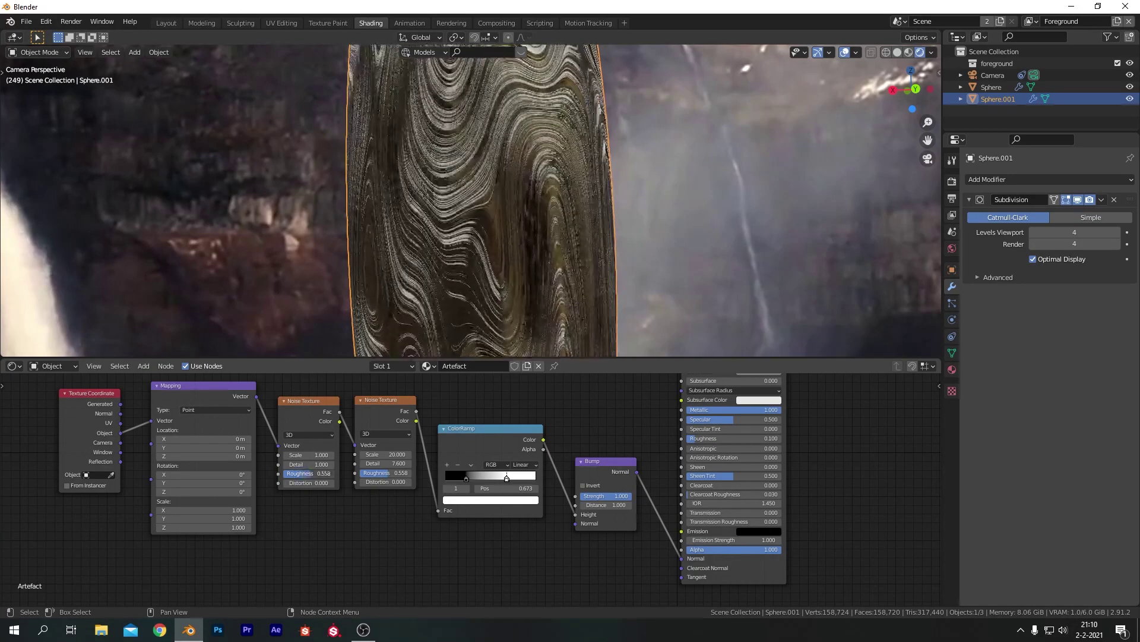
click(464, 478)
drag(465, 479, 492, 476)
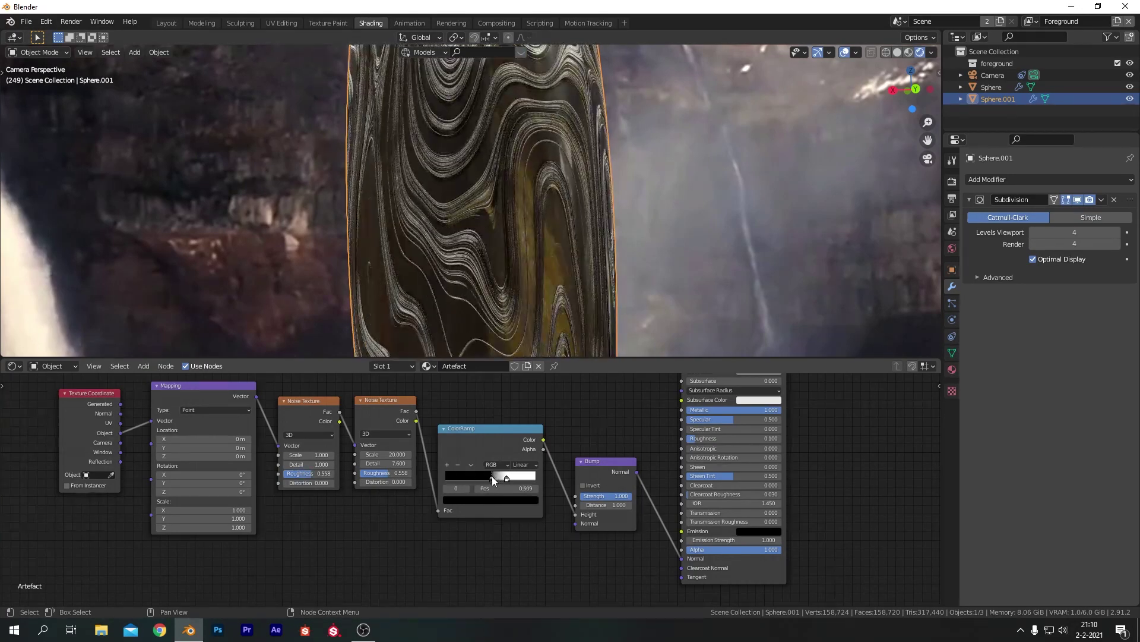
scroll(557, 145, down, 4)
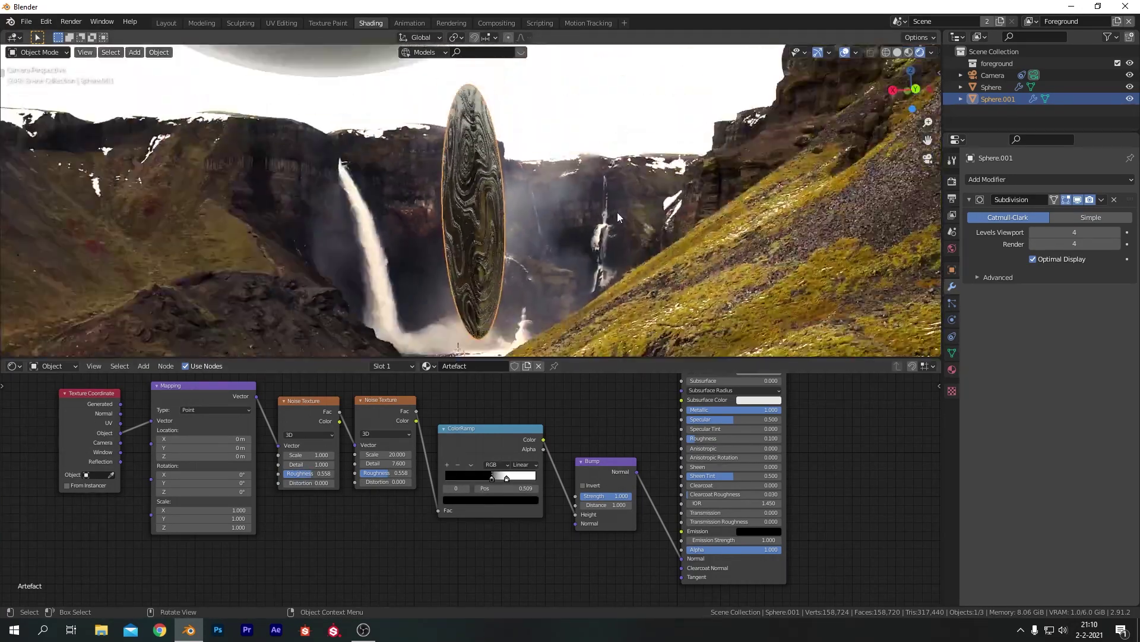
scroll(522, 475, up, 2)
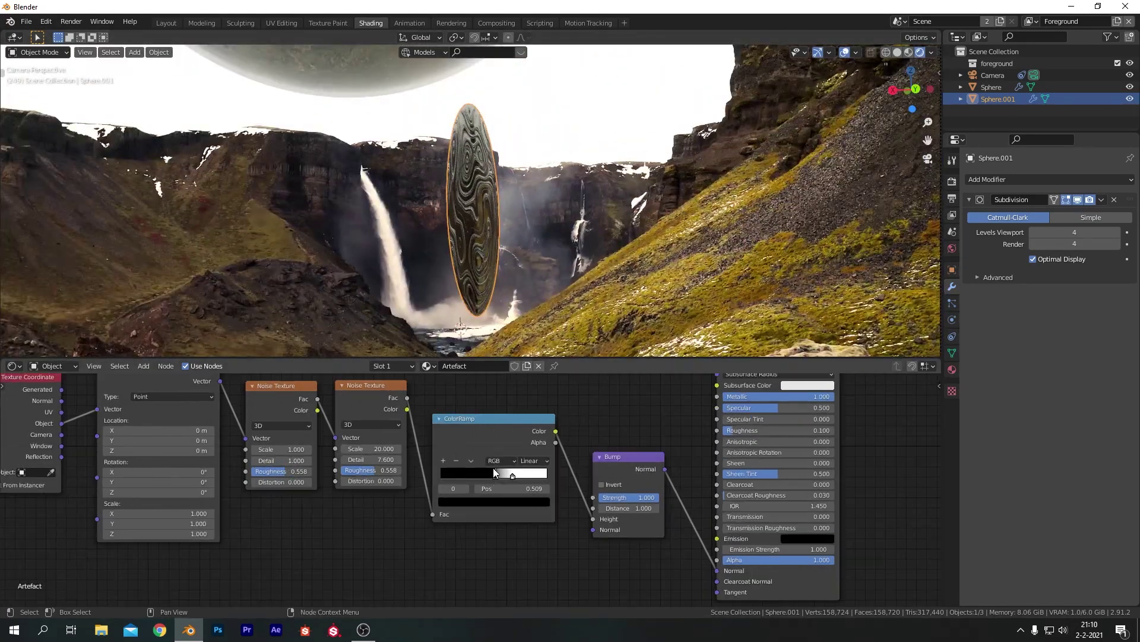
drag(507, 479, 528, 472)
Set the Scale of the first Noise Texture in the artefact material to 2.
scroll(515, 267, up, 4)
click(231, 437)
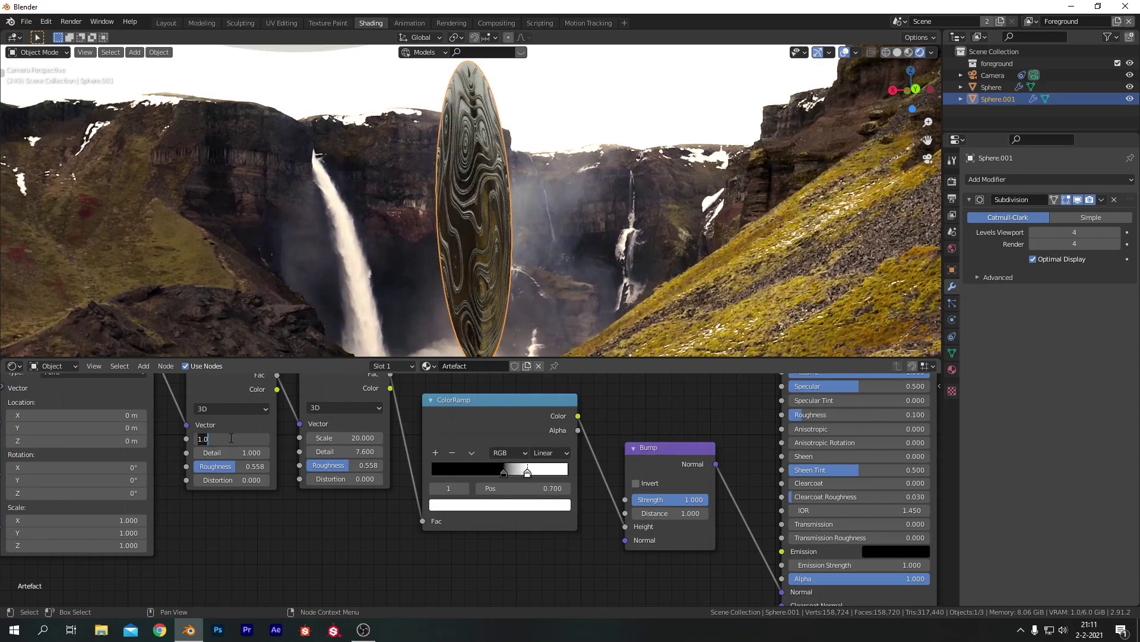
text(2)
key(Return)
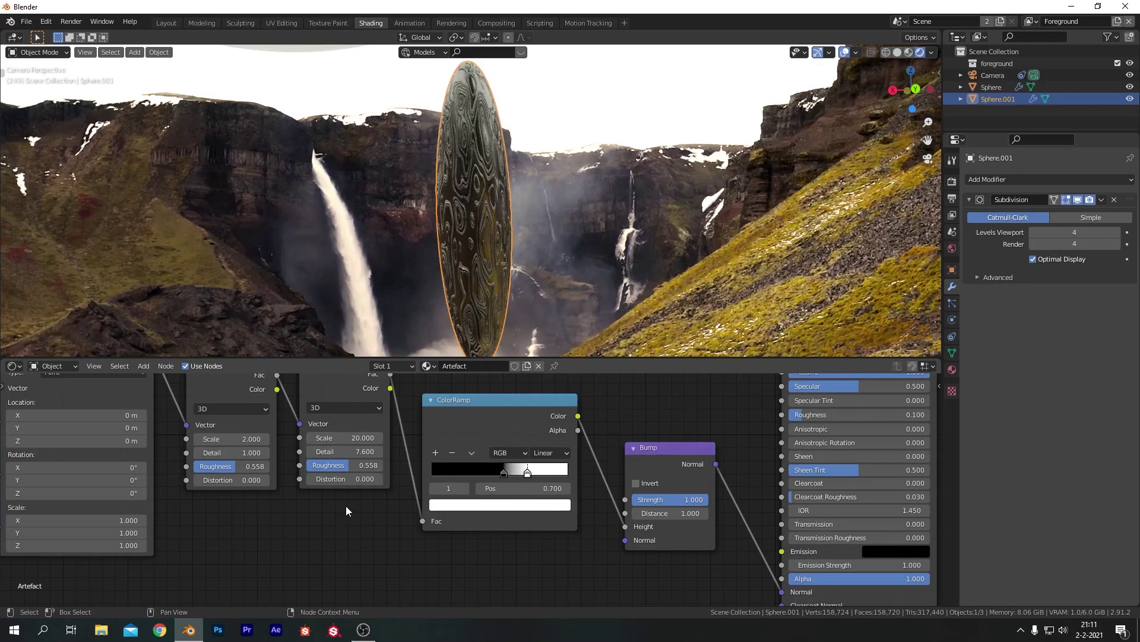
Split off a new area between the 3D viewport and the shader editor and make it a Timeline.
scroll(347, 507, down, 3)
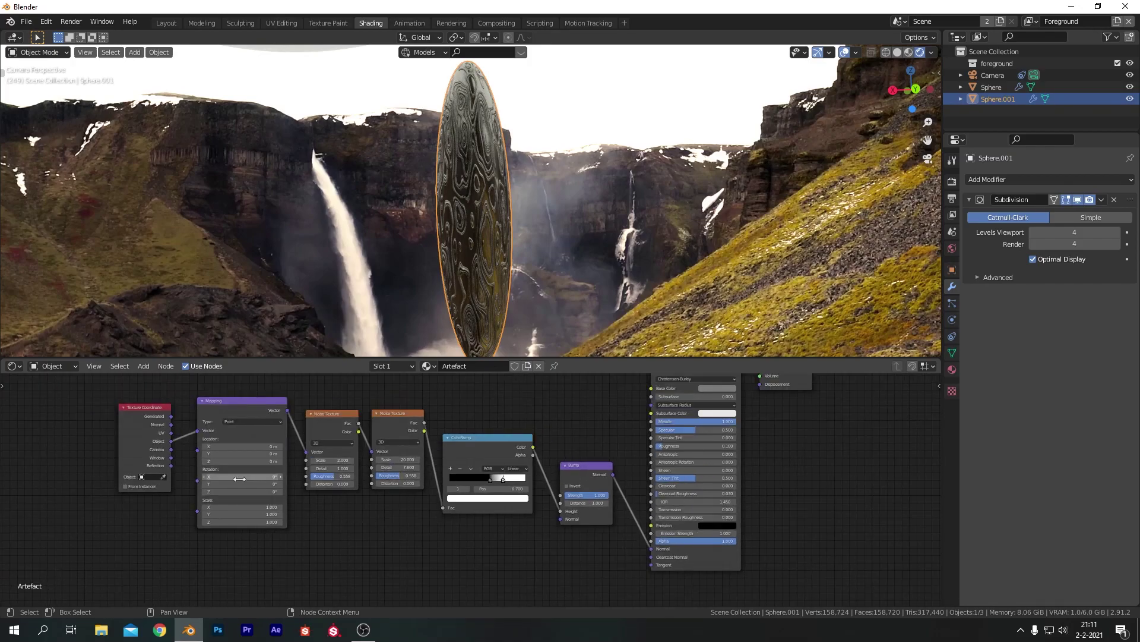
drag(940, 356, 930, 295)
click(14, 303)
click(146, 349)
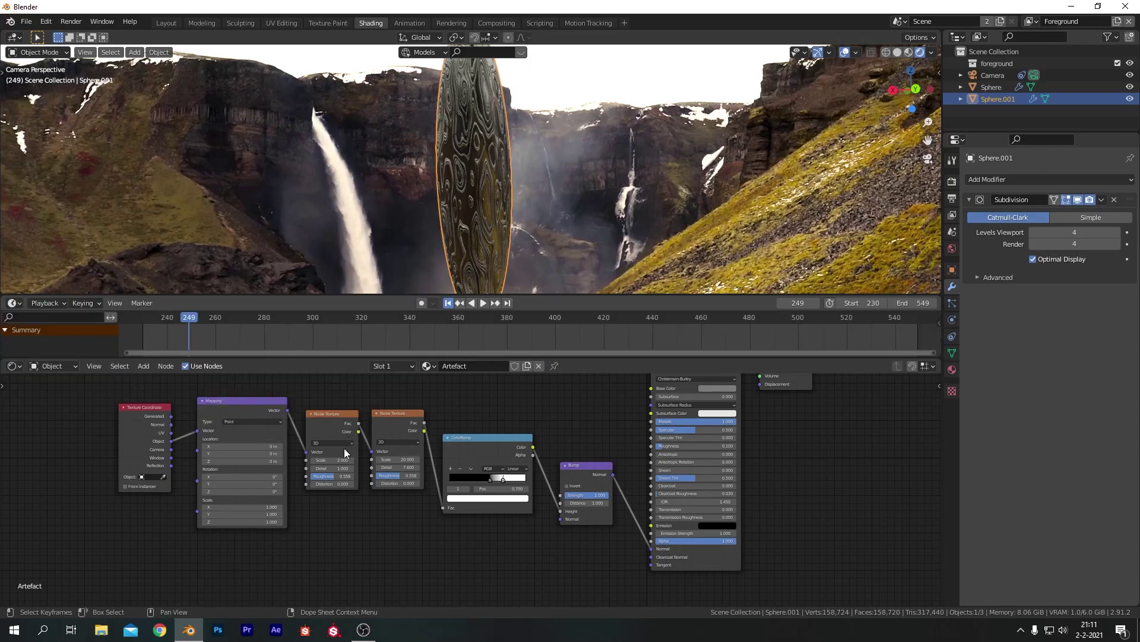
Keyframe the Mapping node's Rotation at 0° on frame 230 and with Z set to 70° on frame 549.
key(shift+Left)
key(i)
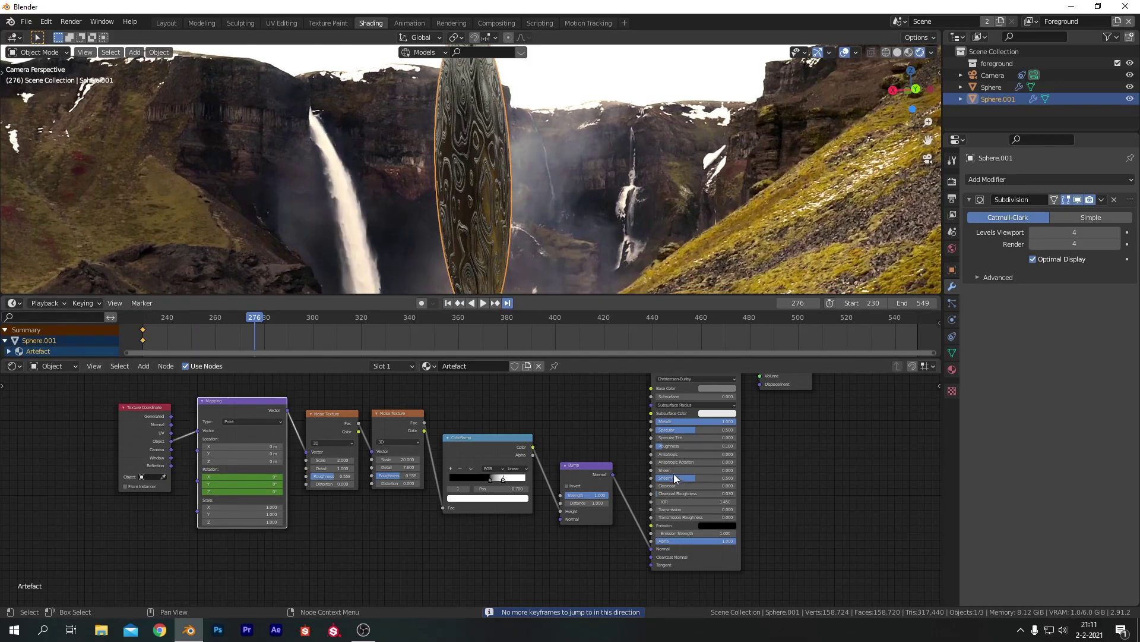
key(shift+Right)
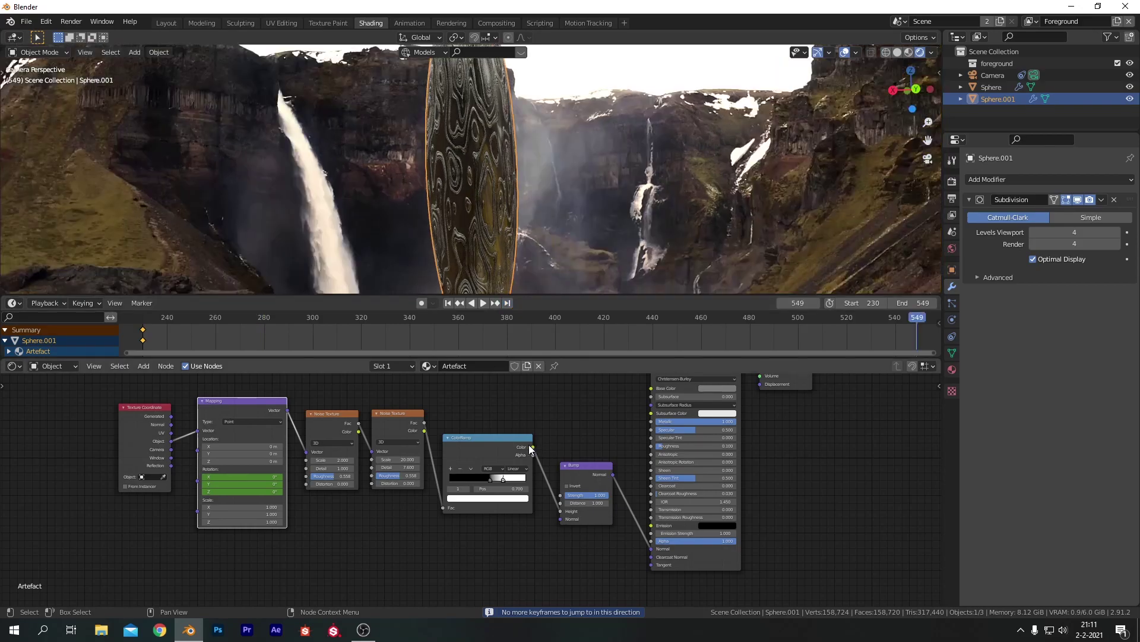
click(256, 492)
text(70)
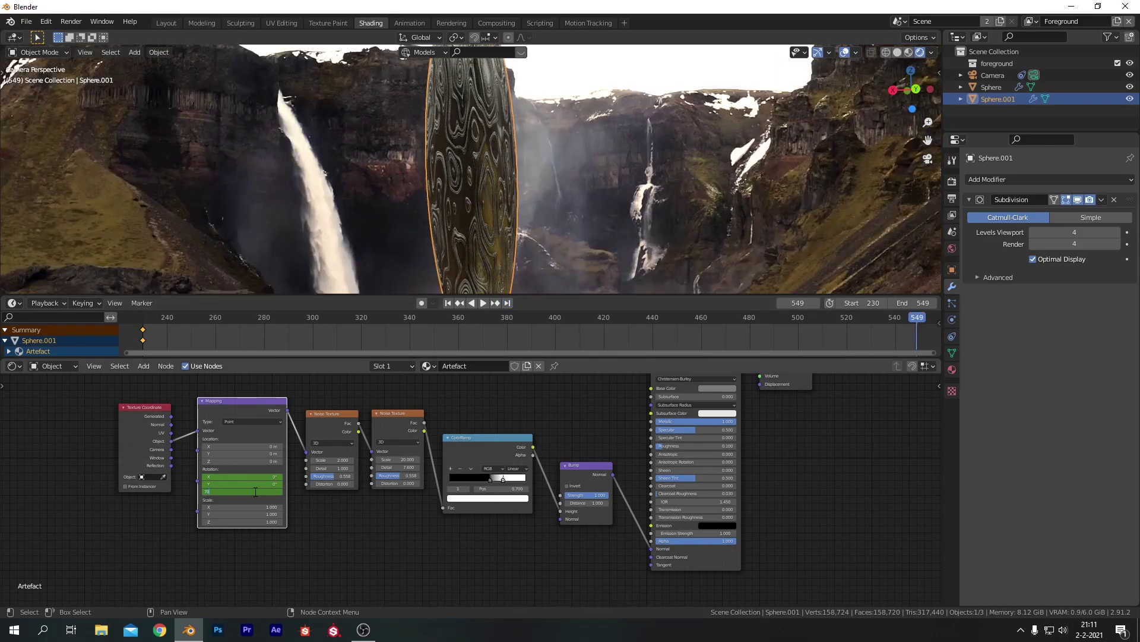
key(Return)
key(i)
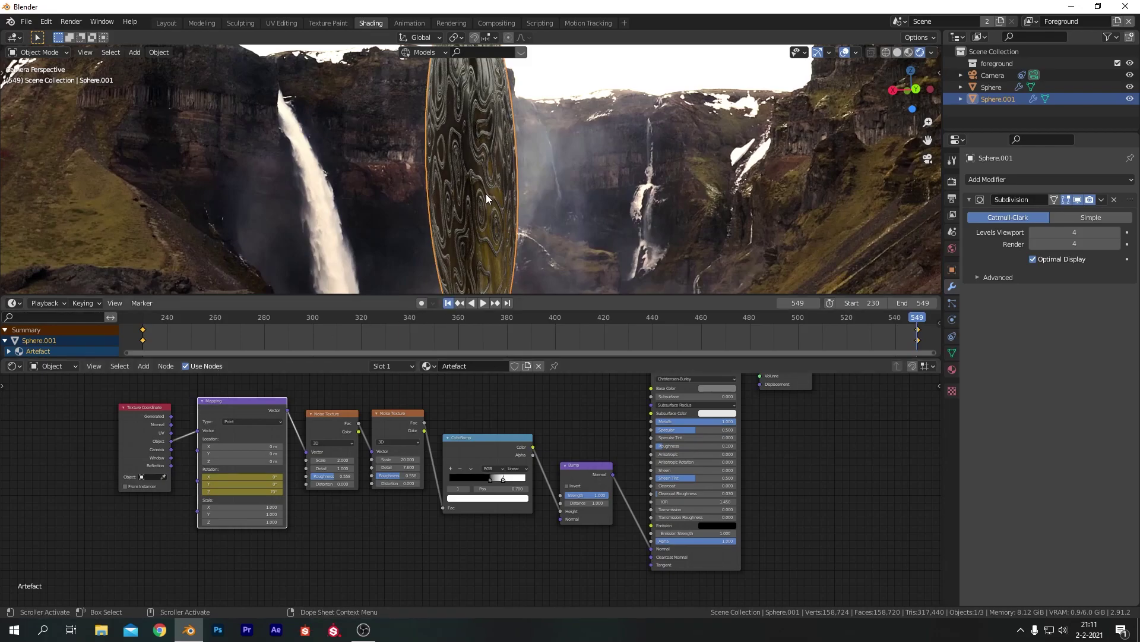
Deselect the ellipsoid and play the animation from frame 230 in the full camera view to examine the moving bump pattern.
key(shift+Left)
key(Home)
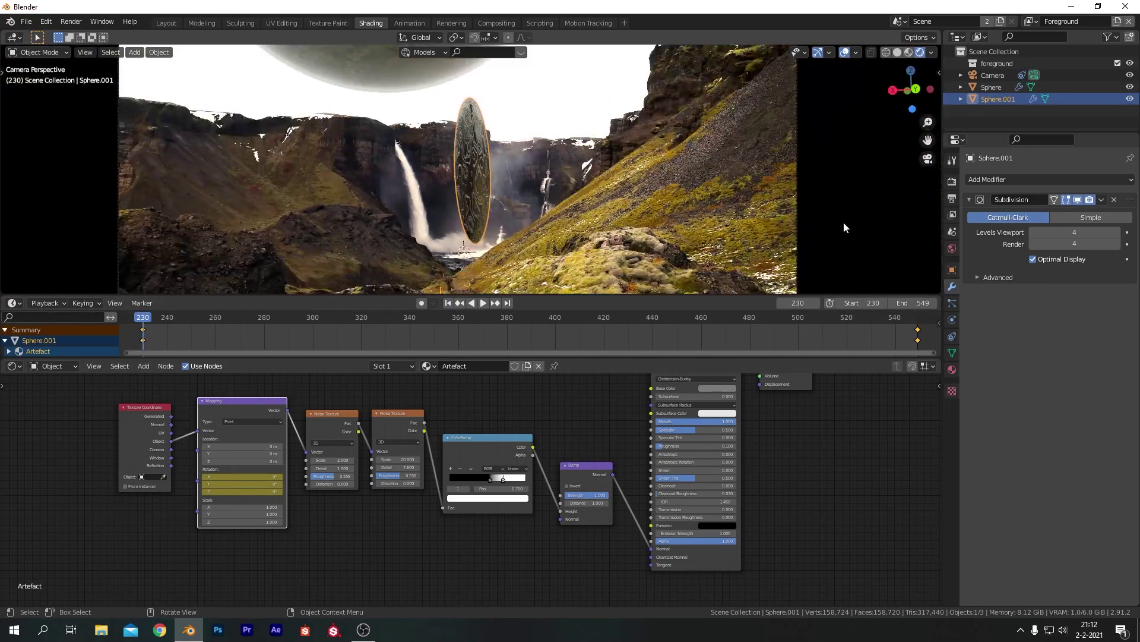
click(844, 228)
key(space)
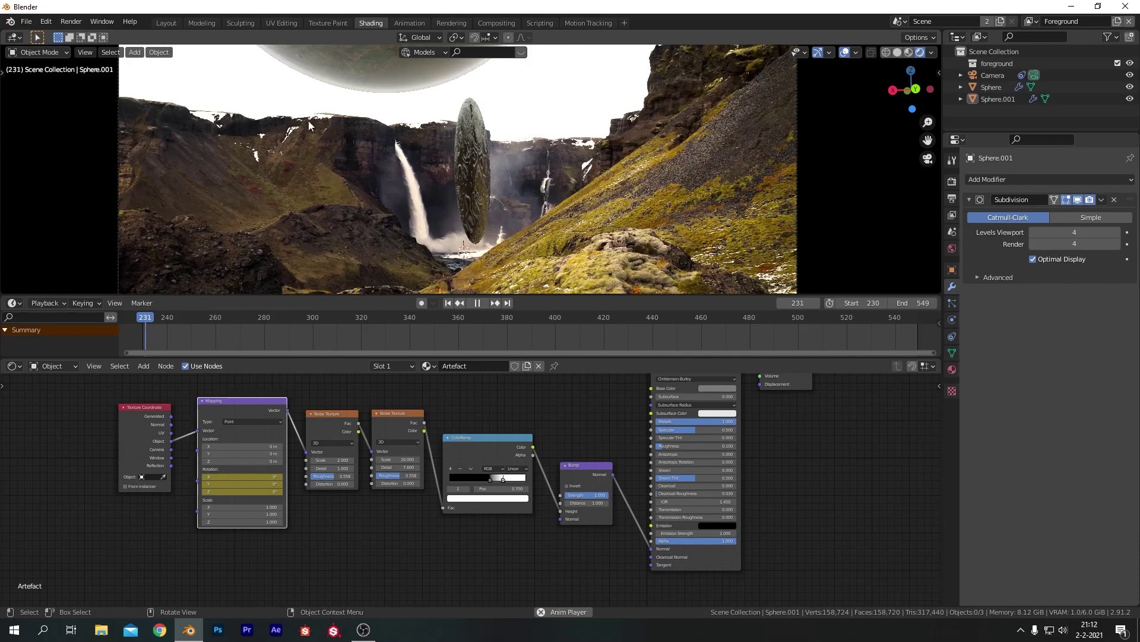
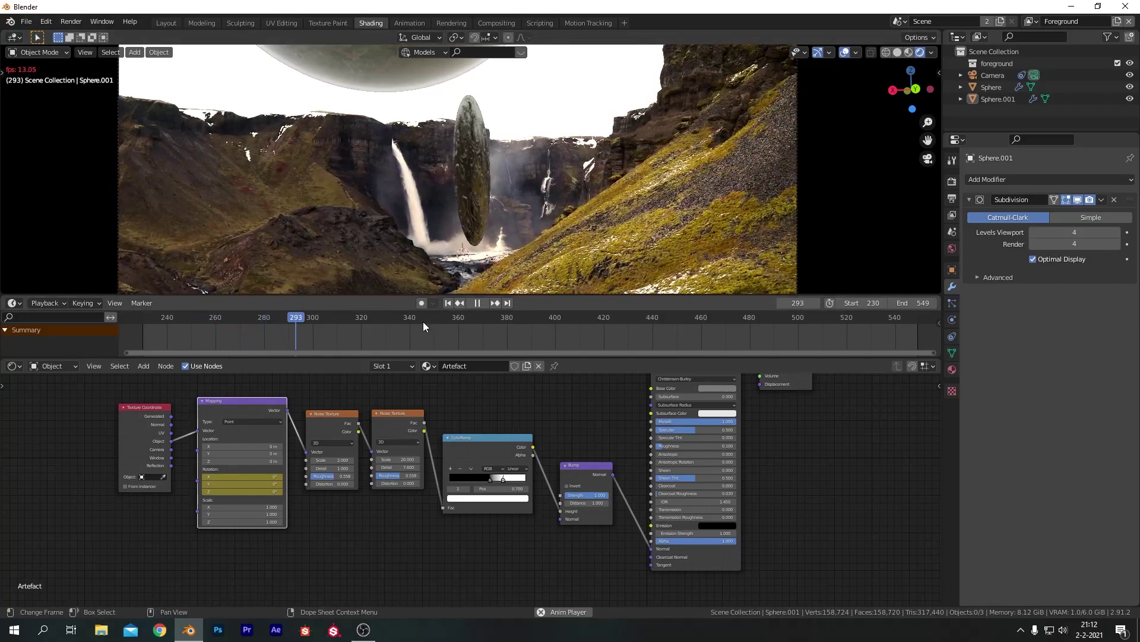
Stop the playback, return to frame 230 and try other Y and Z rotations on the Mapping node.
key(space)
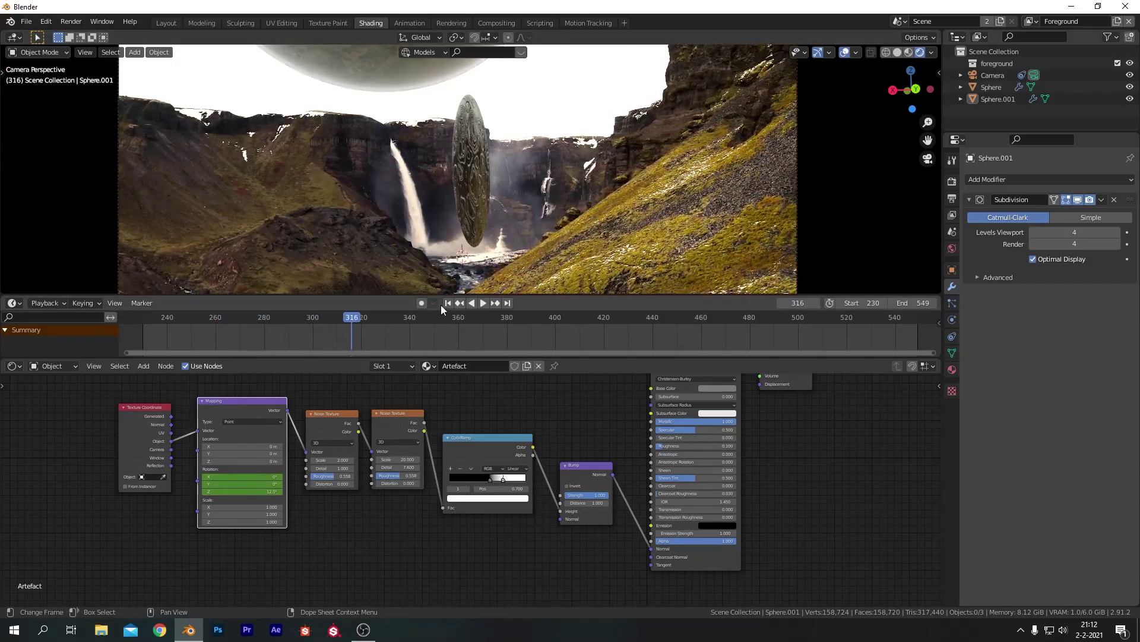
key(shift+Left)
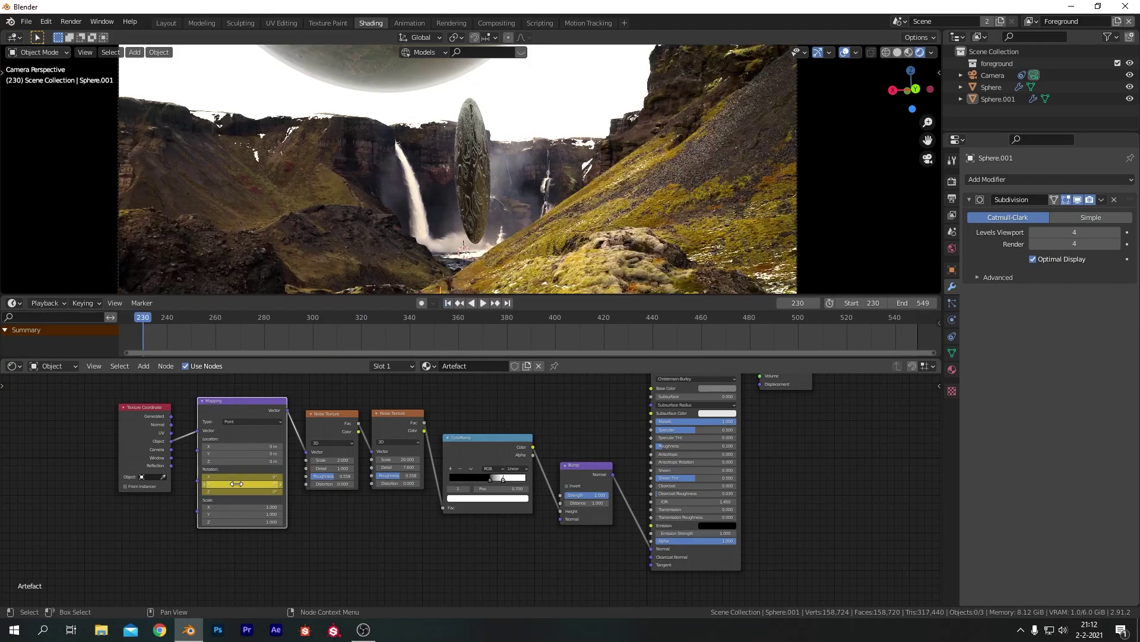
drag(236, 483, 246, 484)
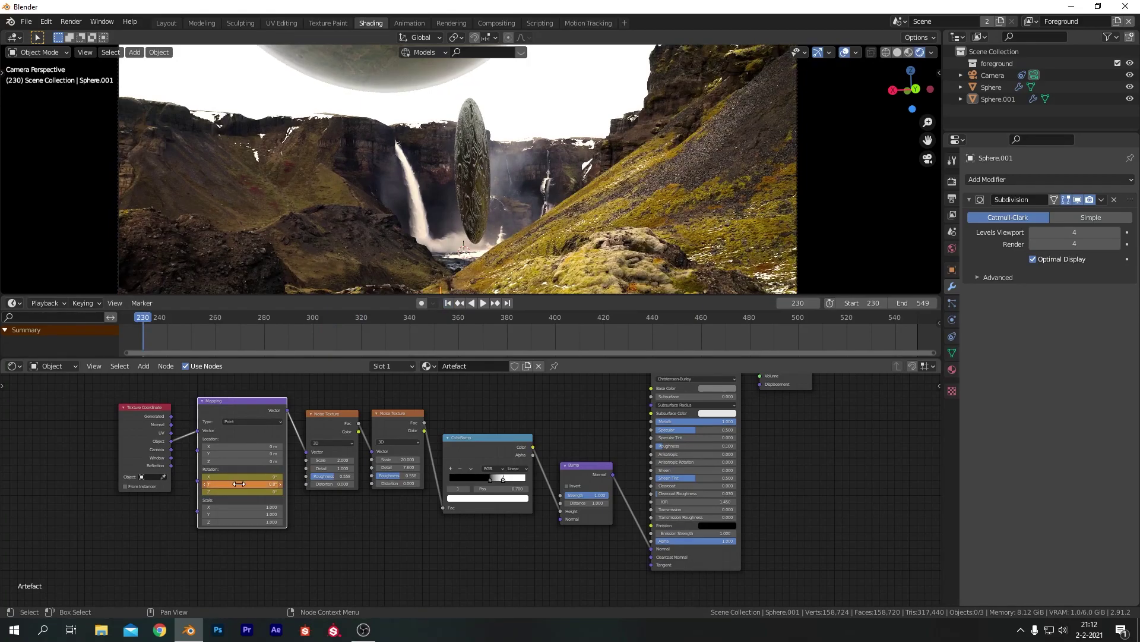
key(ctrl+z)
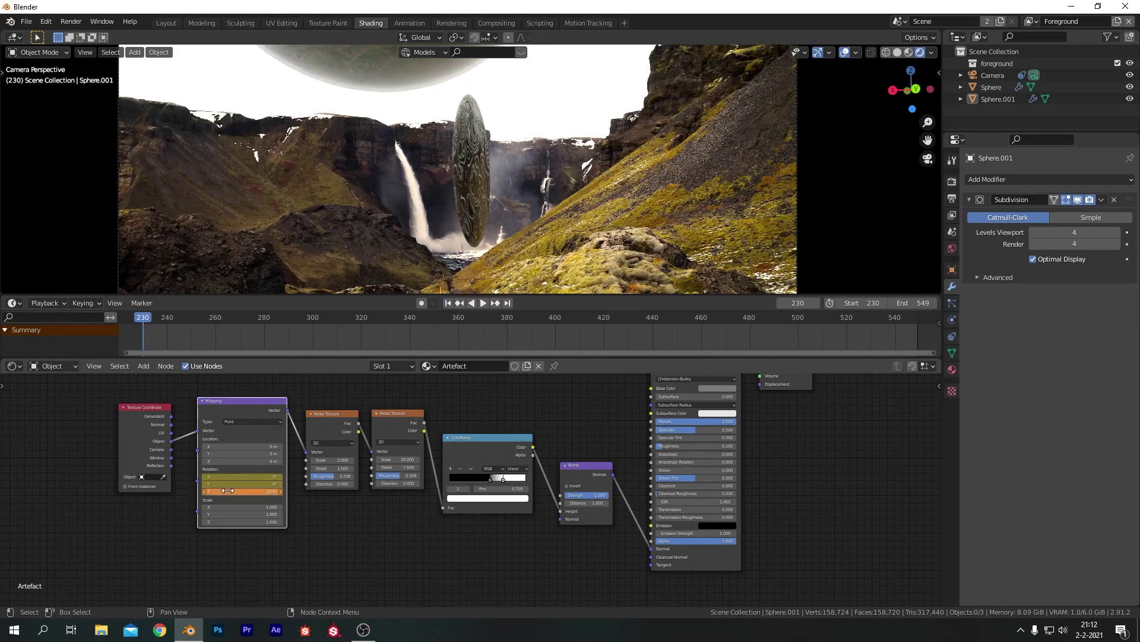
click(445, 303)
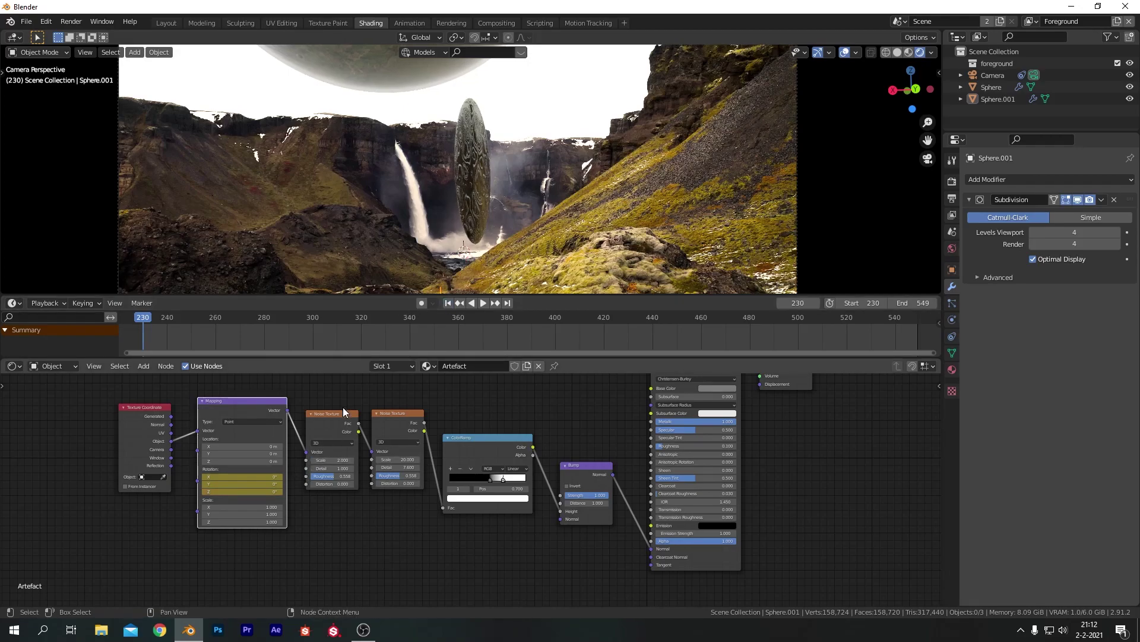
Check the Mapping node's rotation at frames 230 and 549, then view the whole camera frame at frame 230.
click(259, 482)
key(Return)
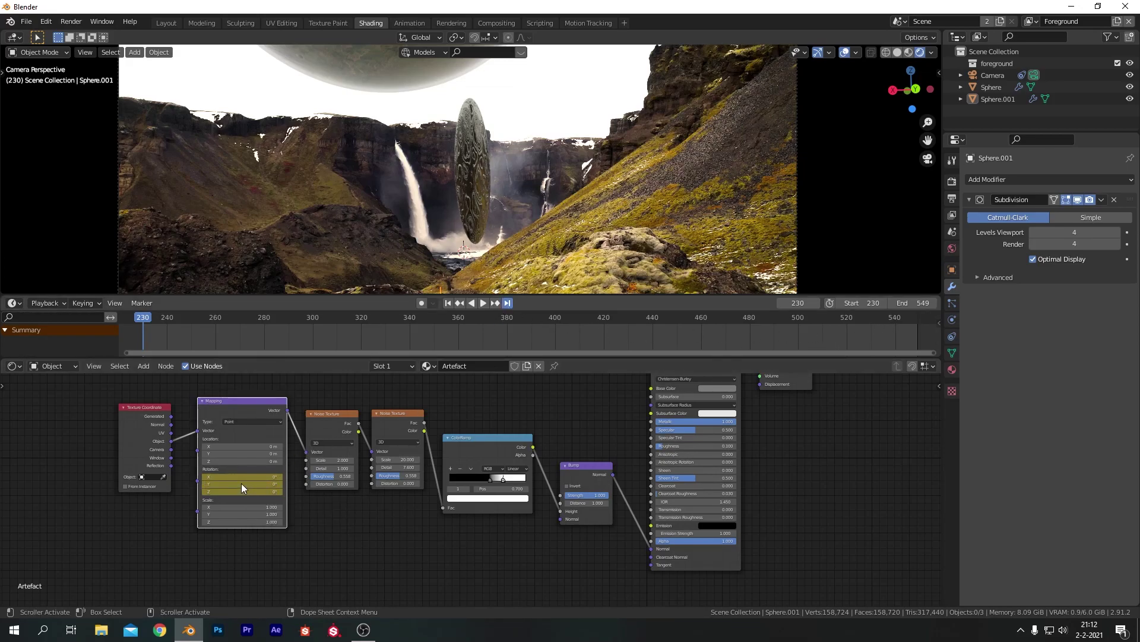
key(shift+Right)
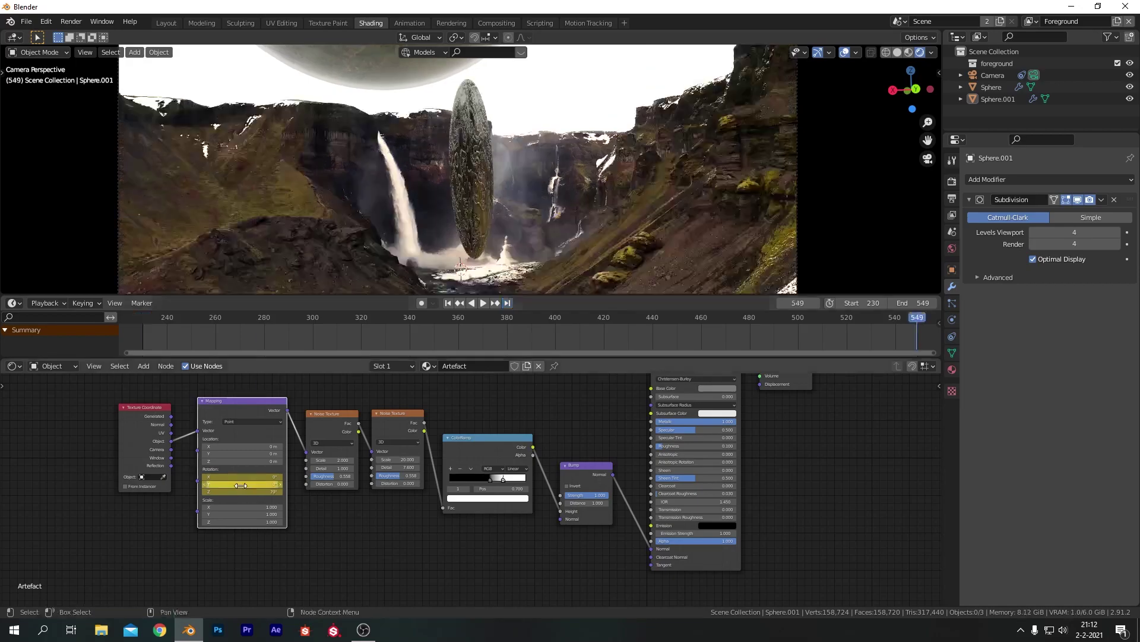
click(241, 486)
key(Return)
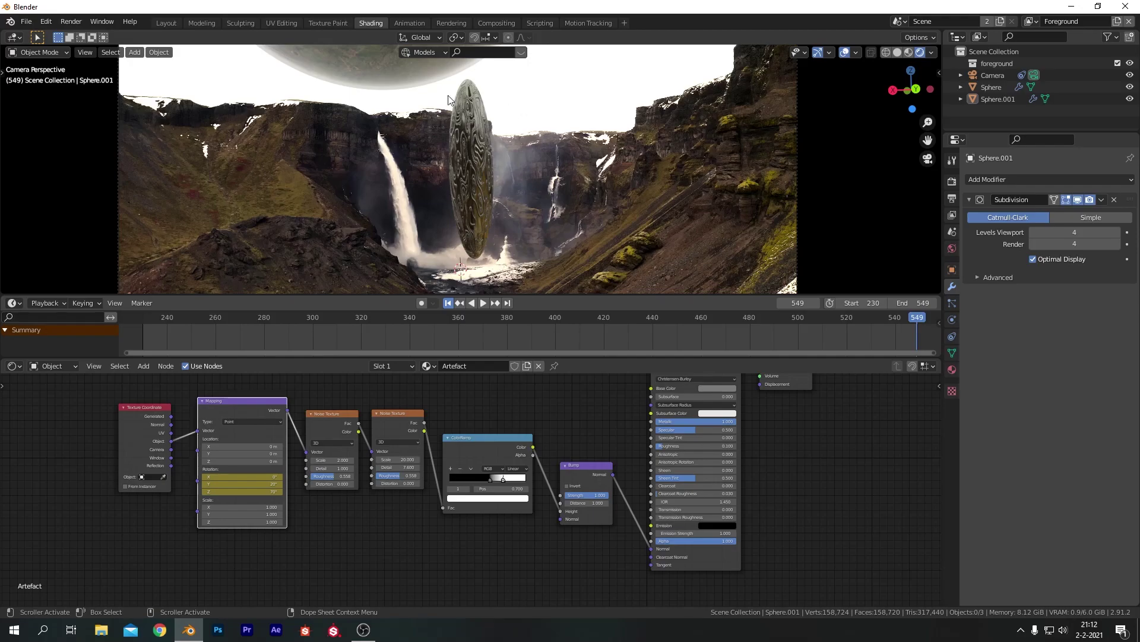
key(shift+Left)
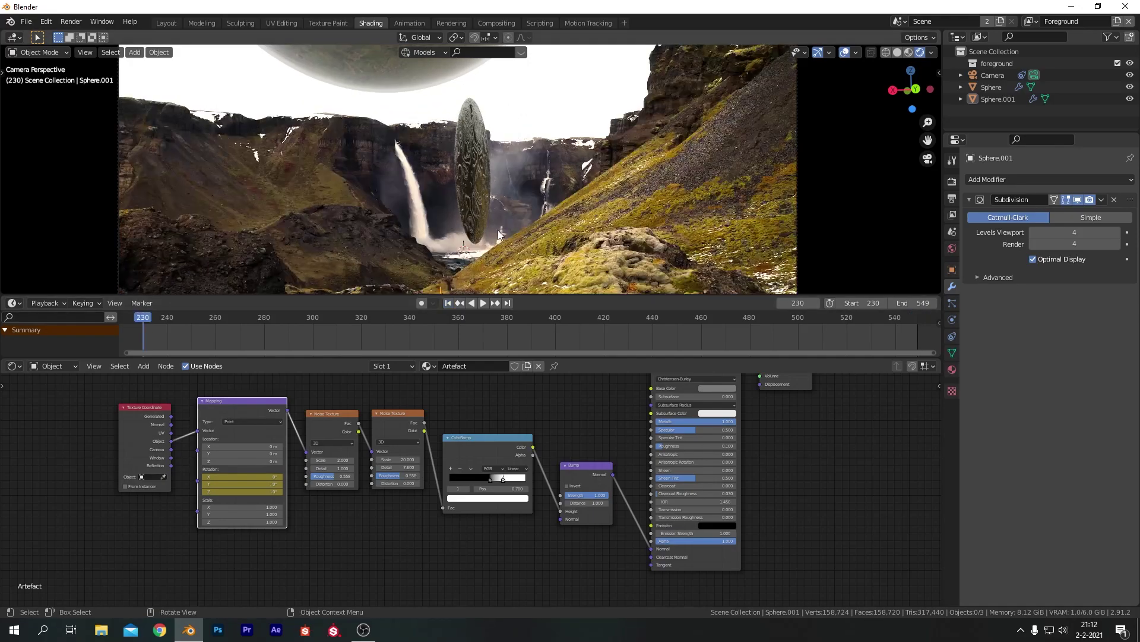
scroll(483, 149, down, 5)
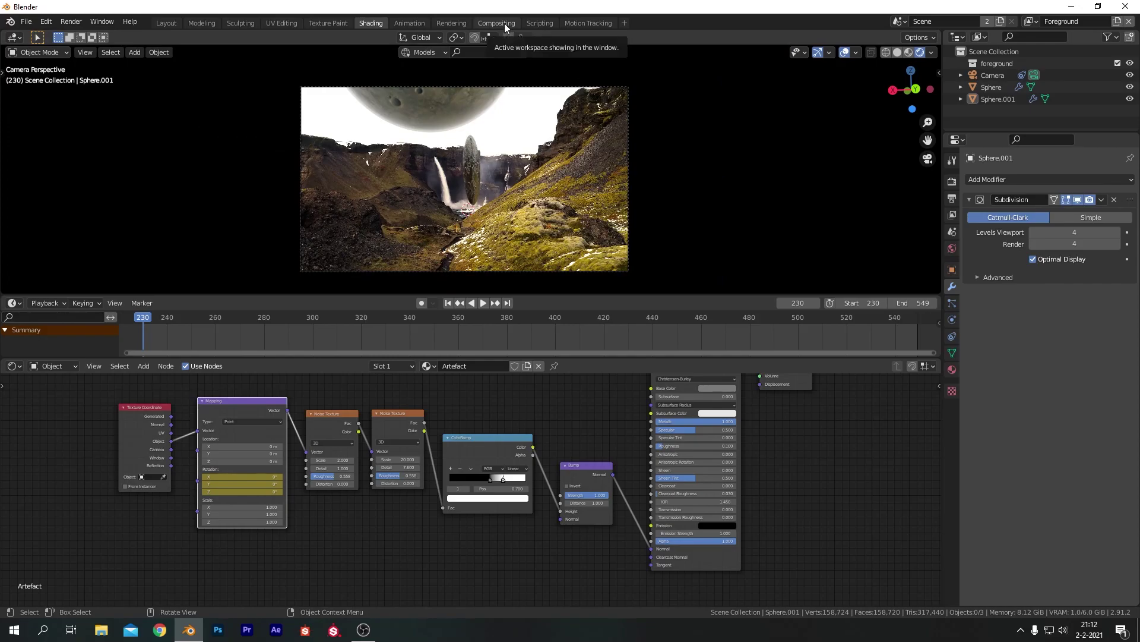
Switch to the Compositing workspace and render the current frame as an image.
click(504, 23)
scroll(458, 140, down, 3)
middle_drag(430, 174, 459, 117)
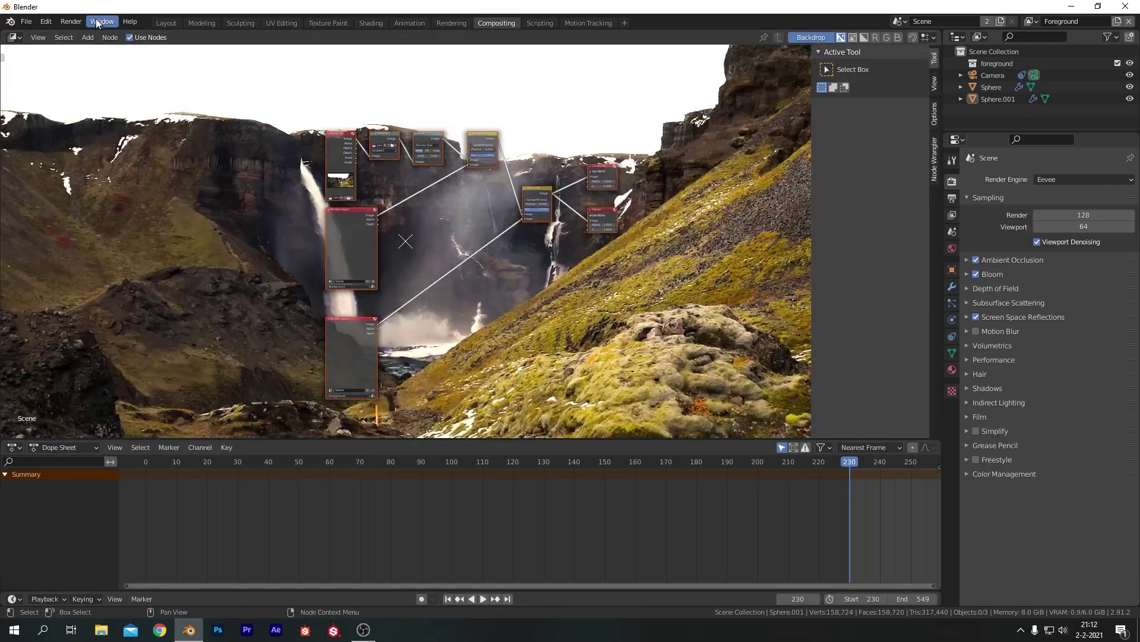
click(82, 23)
click(77, 22)
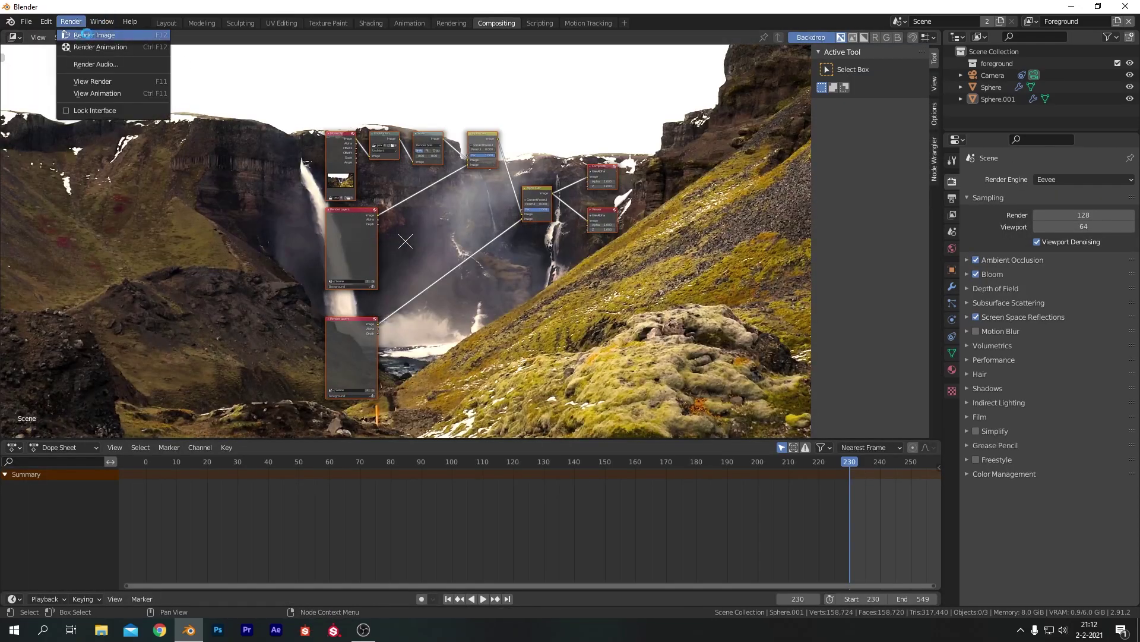
click(93, 35)
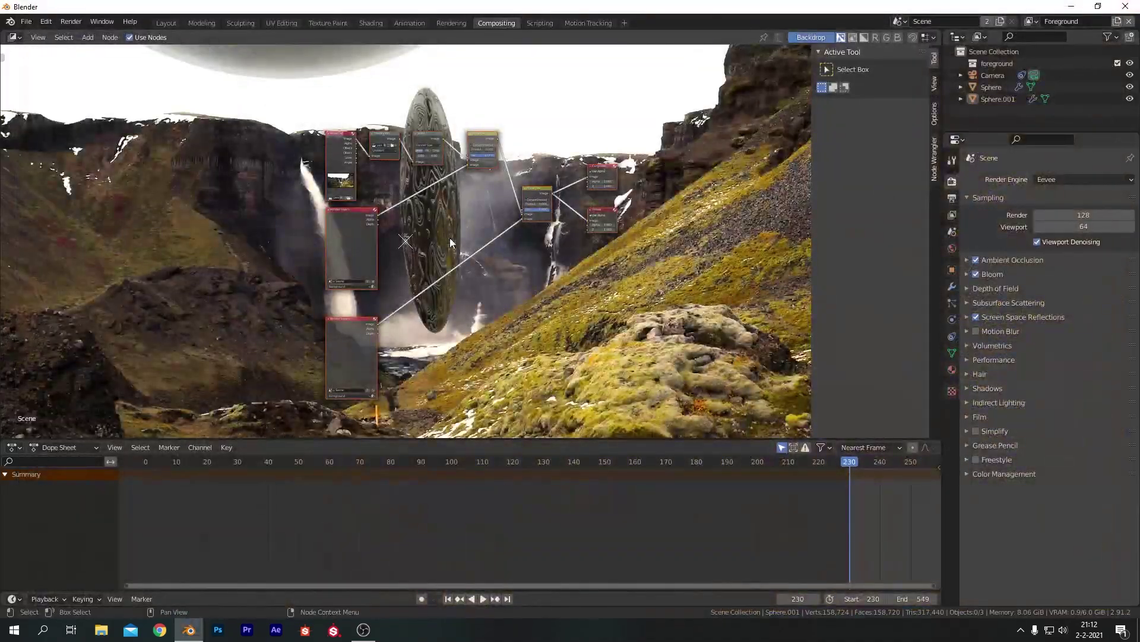
Remove the Background Render Layers node and its Alpha Over node, and connect the Scale node's output to the remaining Alpha Over node.
scroll(410, 205, down, 2)
scroll(350, 193, up, 8)
click(304, 238)
key(x)
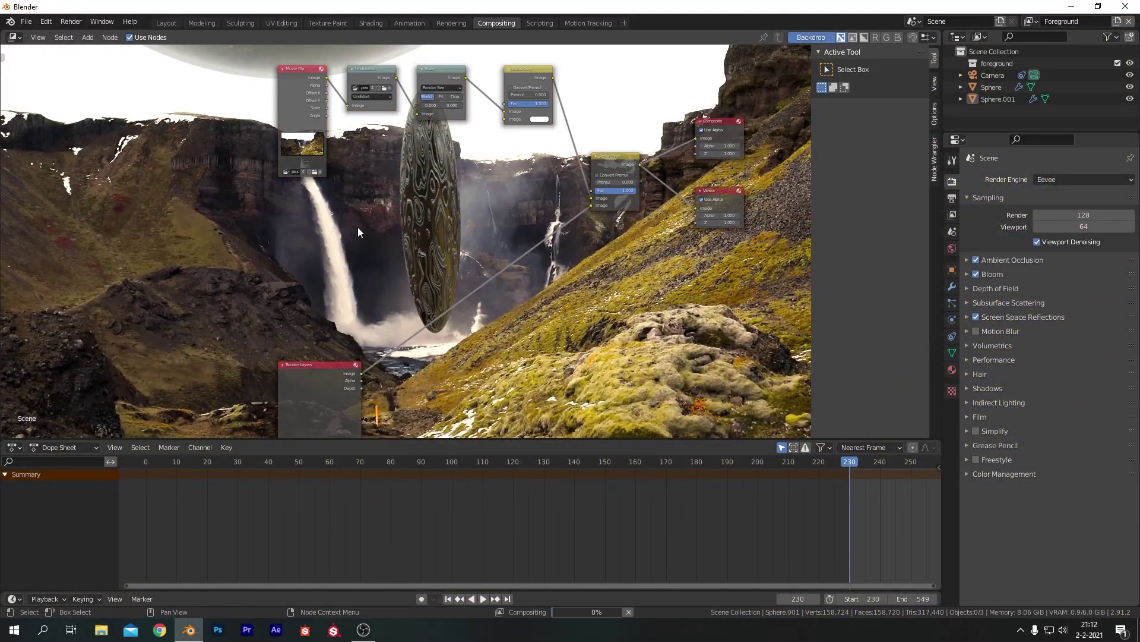
middle_drag(472, 170, 435, 237)
click(484, 145)
key(x)
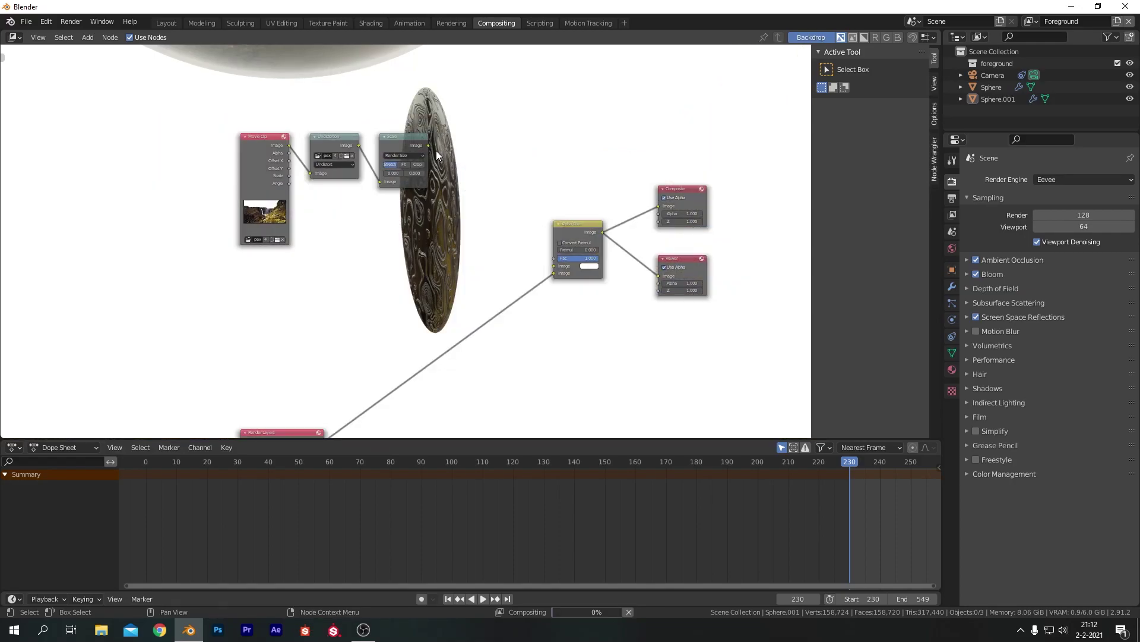
drag(428, 145, 504, 213)
drag(554, 267, 553, 267)
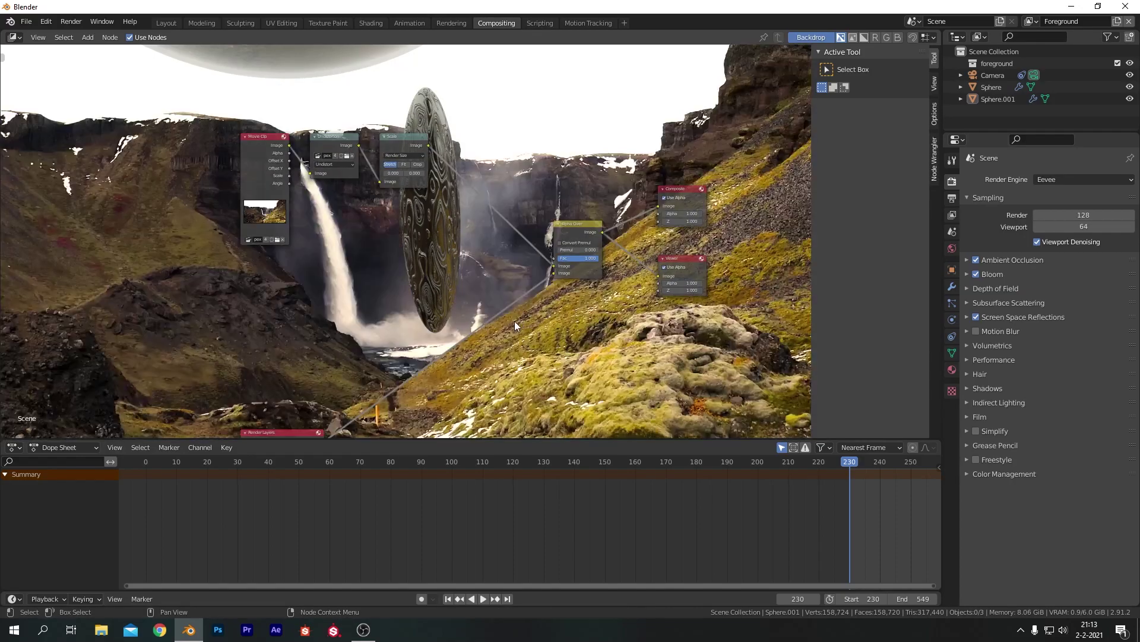
Hide the node editor's sidebar and space the Render Layers and output nodes further apart.
scroll(484, 196, down, 4)
key(n)
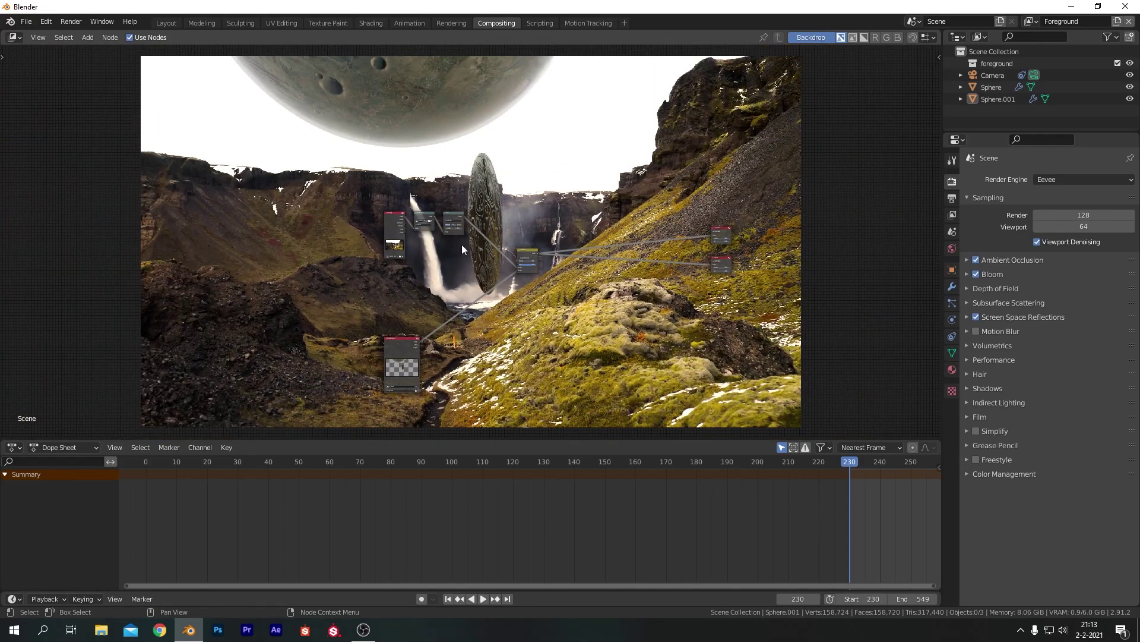
scroll(473, 318, up, 3)
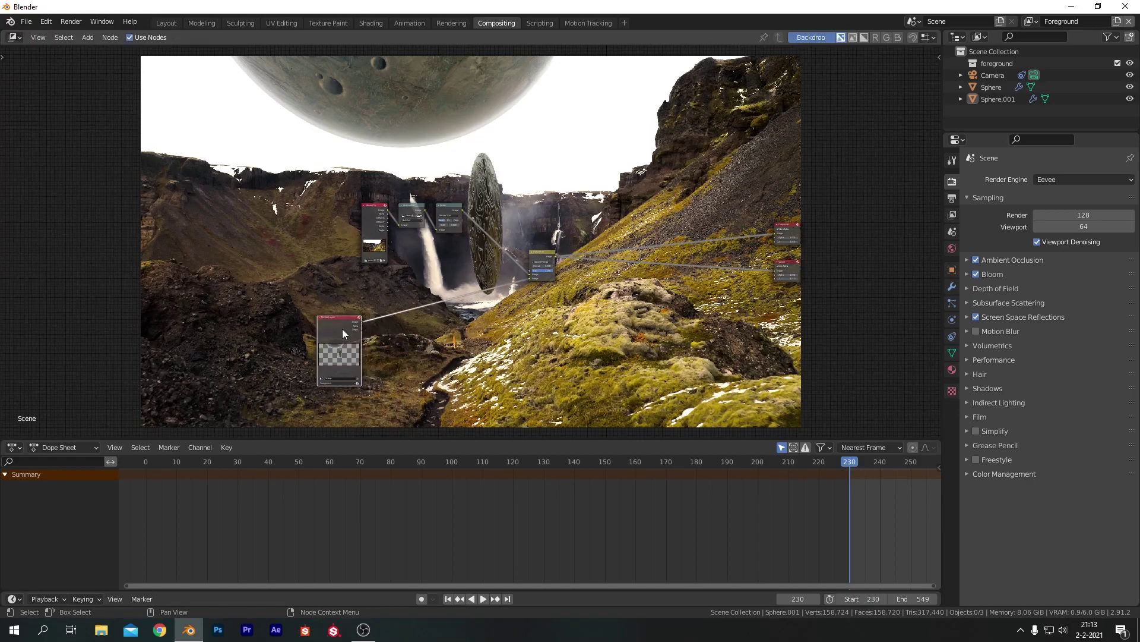
Insert a Gamma node on the link between the Foreground Render Layers node and the Alpha Over node.
scroll(455, 328, up, 5)
key(shift+a)
click(505, 242)
text(gamma)
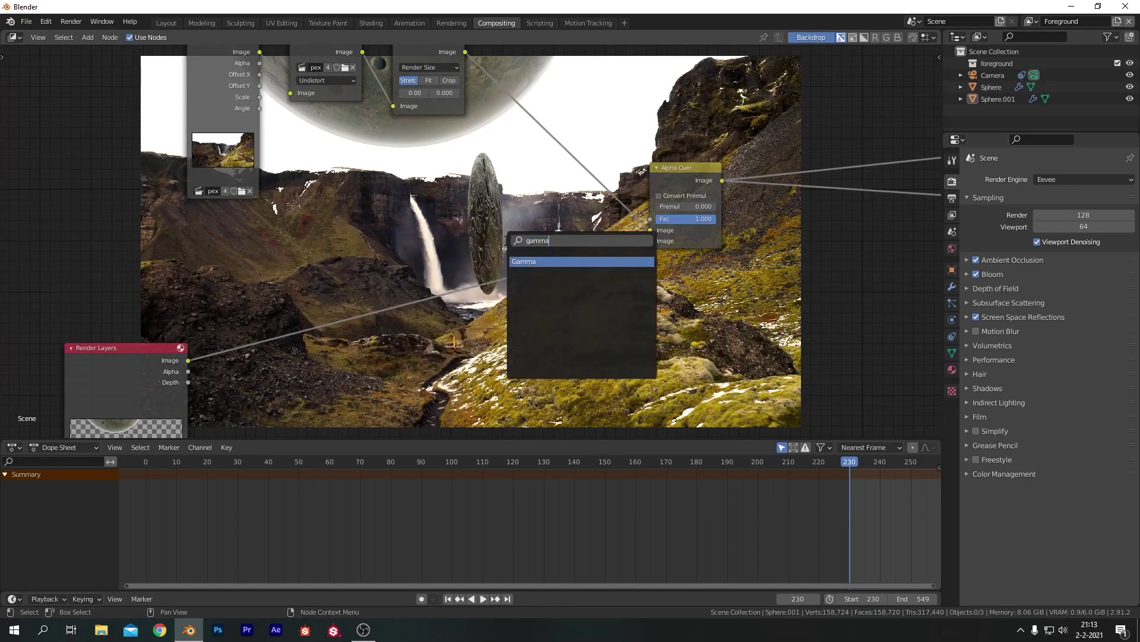
key(Return)
click(497, 228)
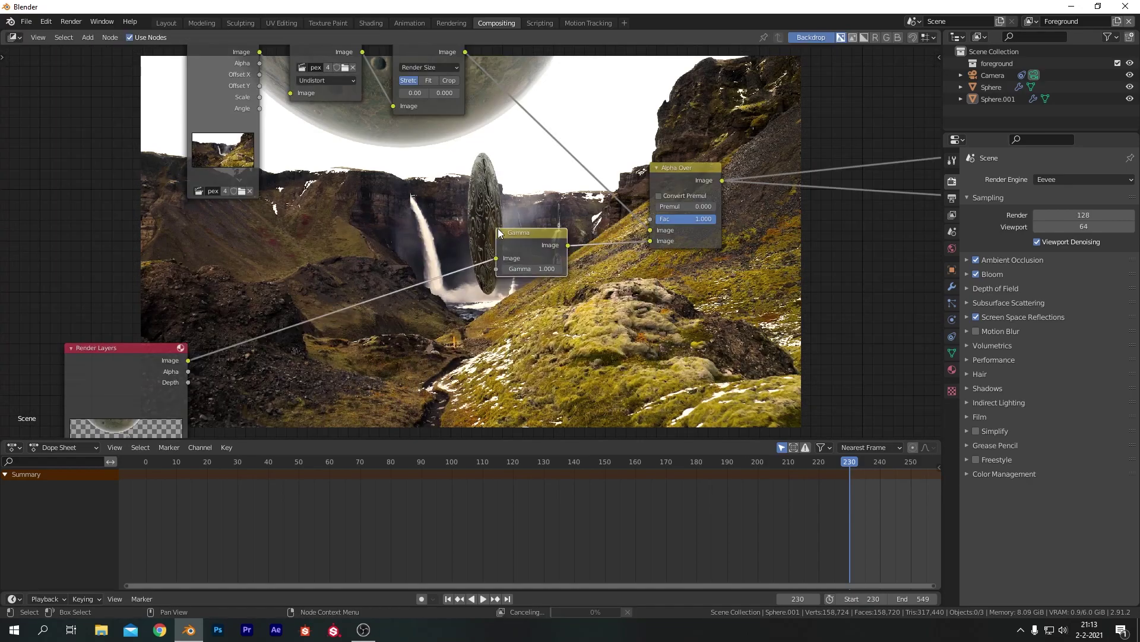
Try Gamma values of 0.5 and 0.7 on the Gamma node.
click(534, 269)
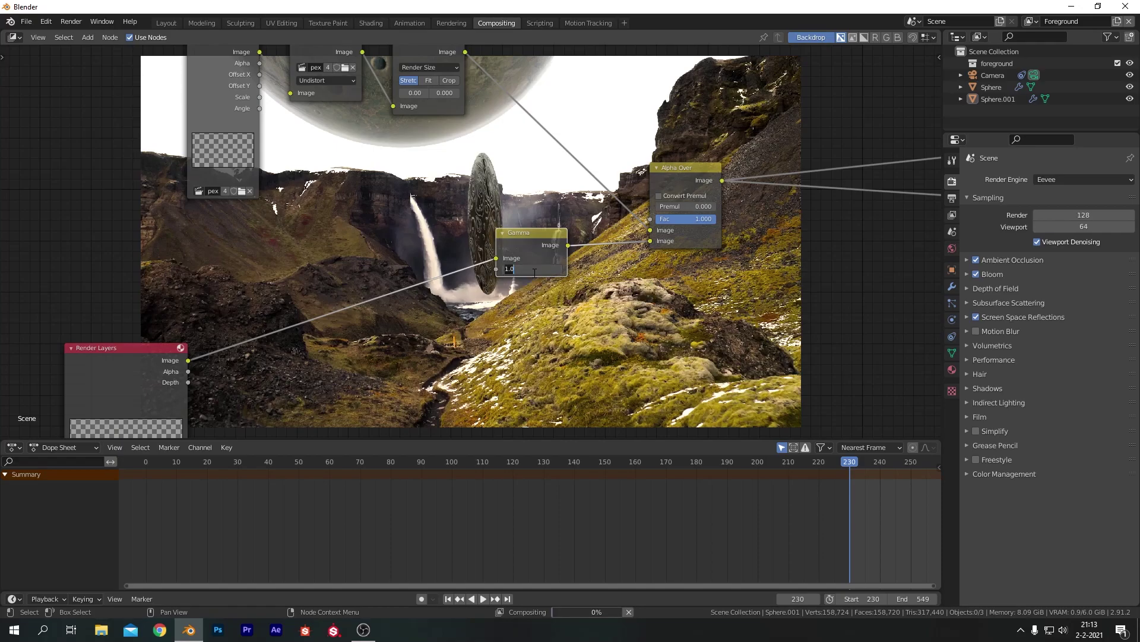
text(0.5)
key(Return)
key(ctrl+z)
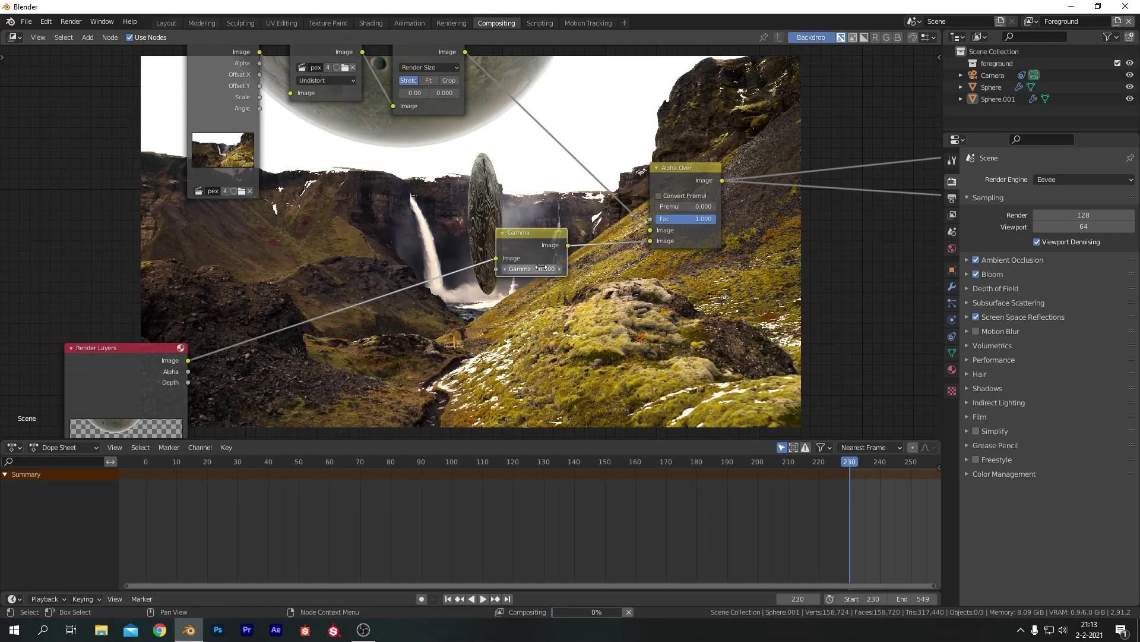
click(545, 269)
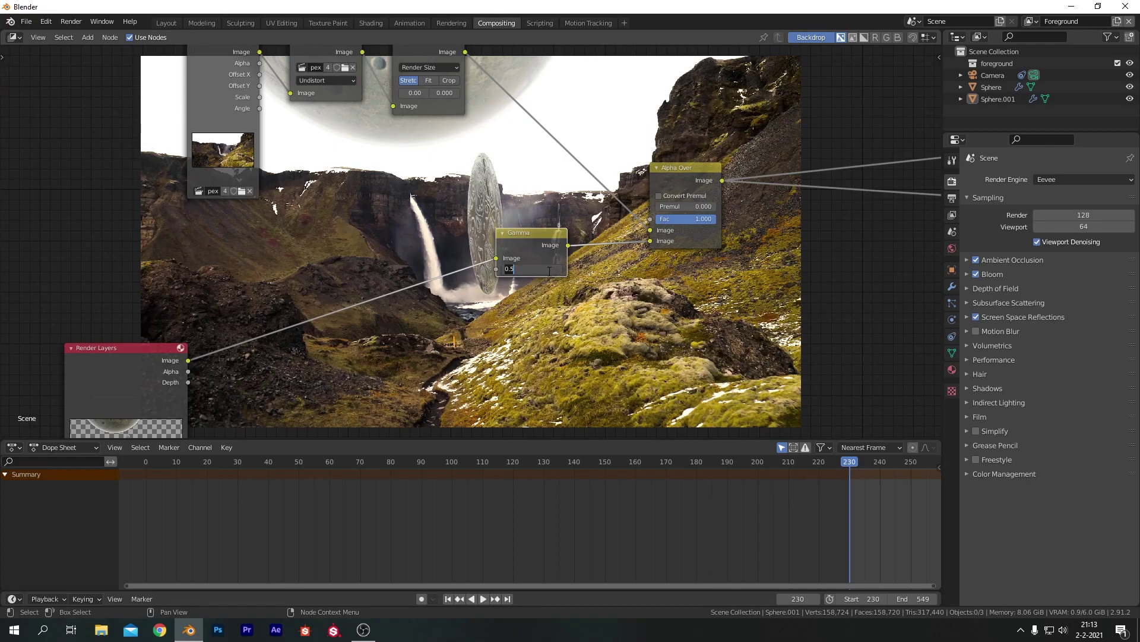
key(BackSpace)
text(7)
key(Return)
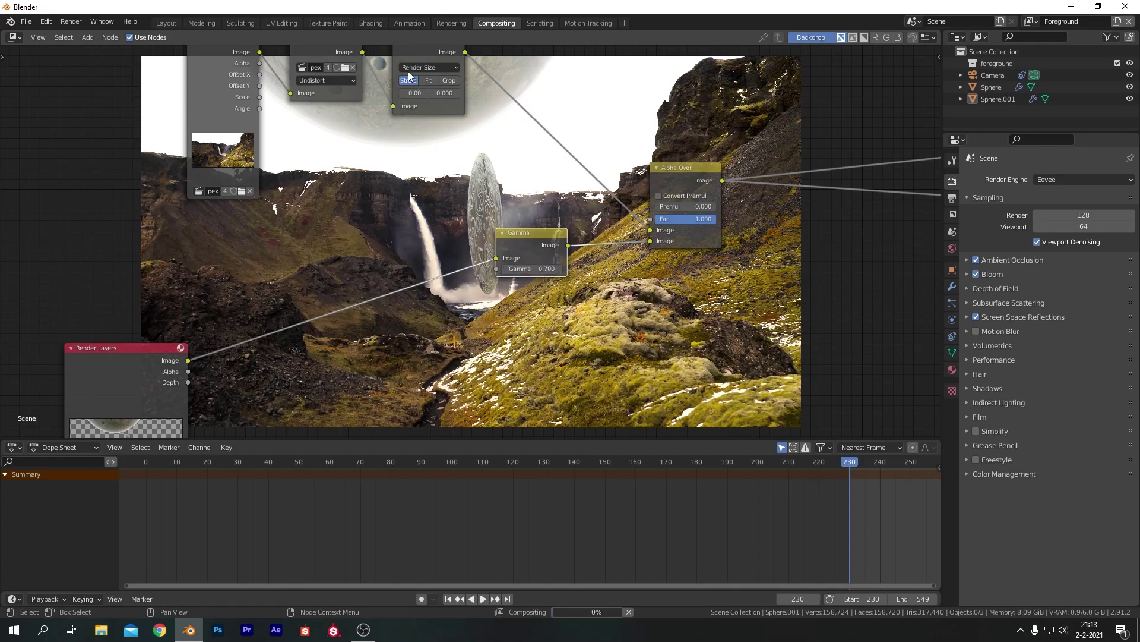
Set the Gamma node's value to 0.8 for the rendered foreground.
scroll(519, 219, down, 1)
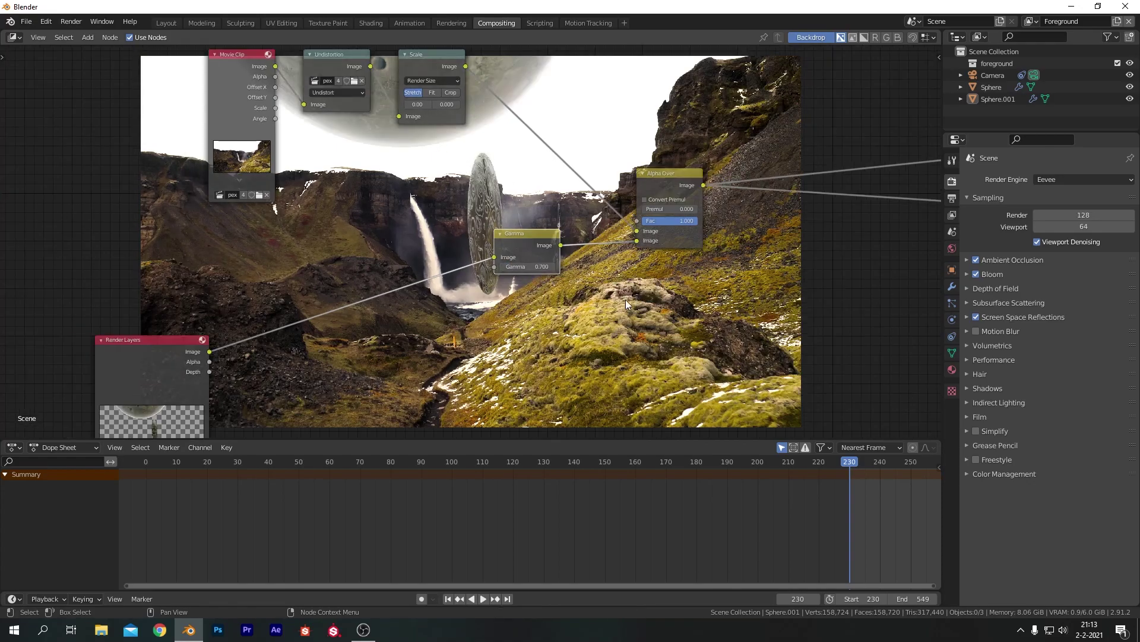
drag(528, 268, 534, 268)
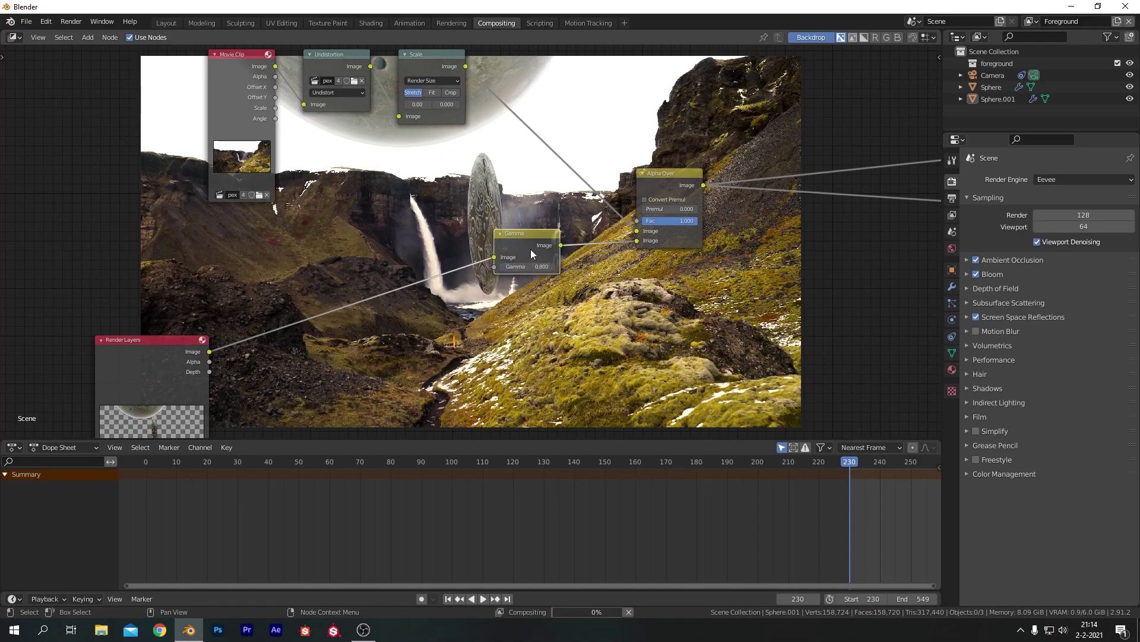
scroll(523, 246, down, 1)
scroll(467, 226, down, 1)
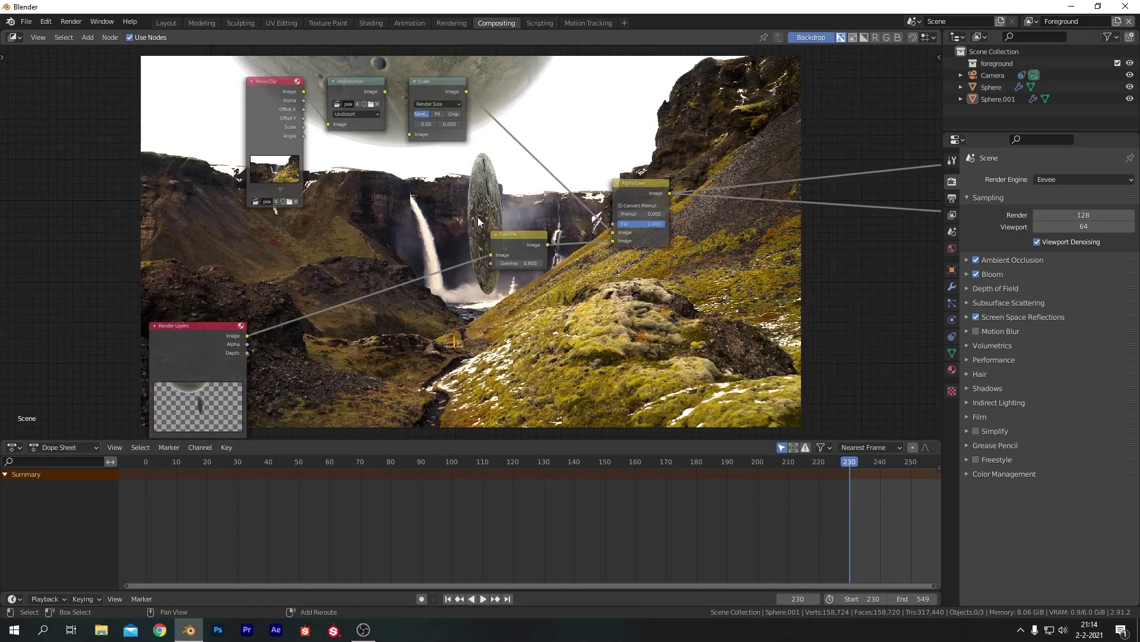
Insert a Lens Distortion node after the Alpha Over node and feed both Composite and Viewer through one reroute point.
middle_drag(439, 269, 452, 221)
key(shift+a)
click(452, 221)
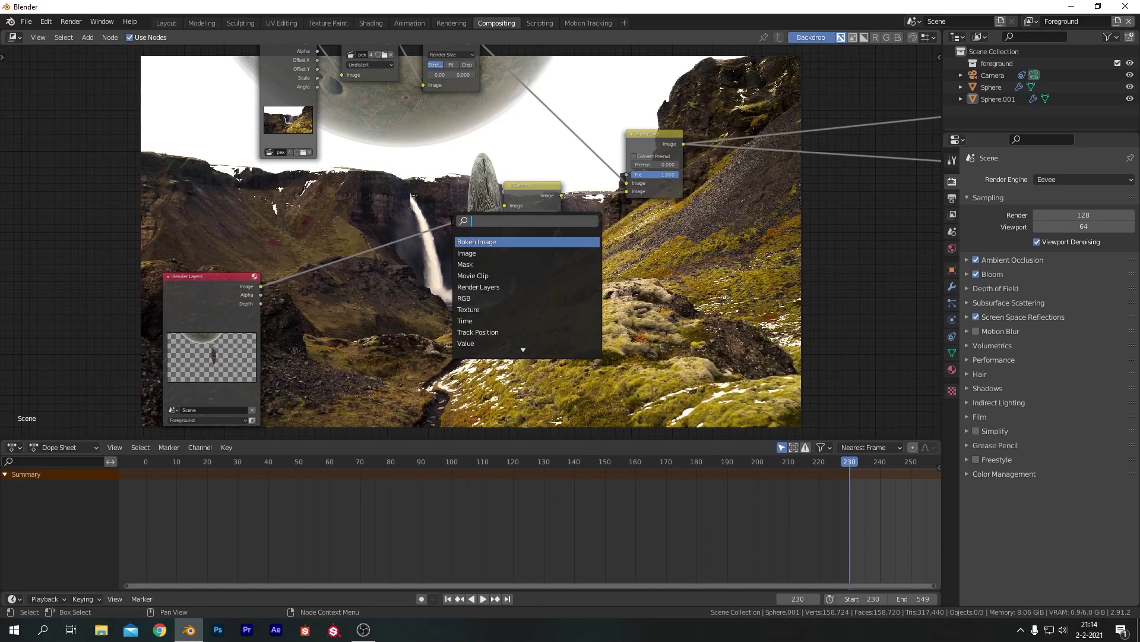
text(lens)
key(Return)
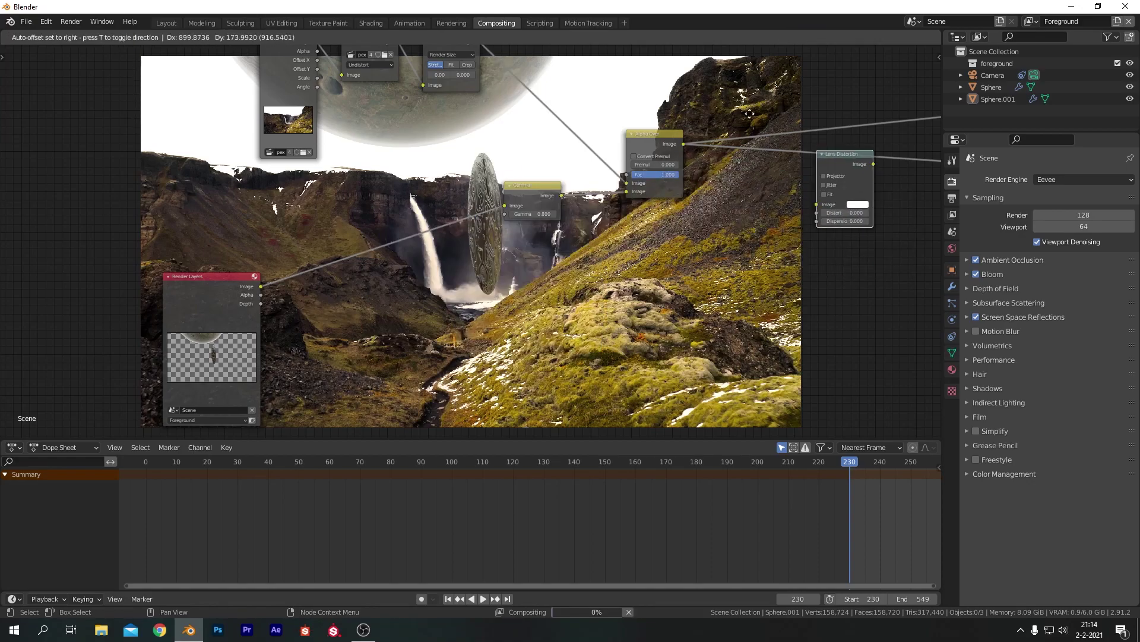
click(651, 95)
middle_drag(781, 183, 522, 212)
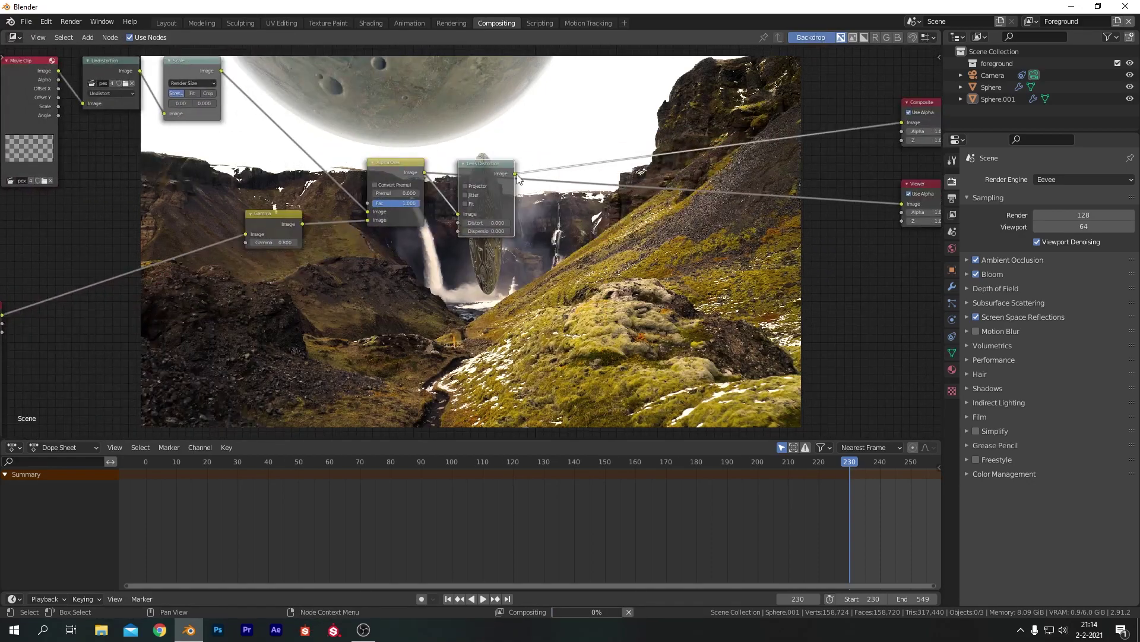
shift+right_drag(811, 98, 803, 272)
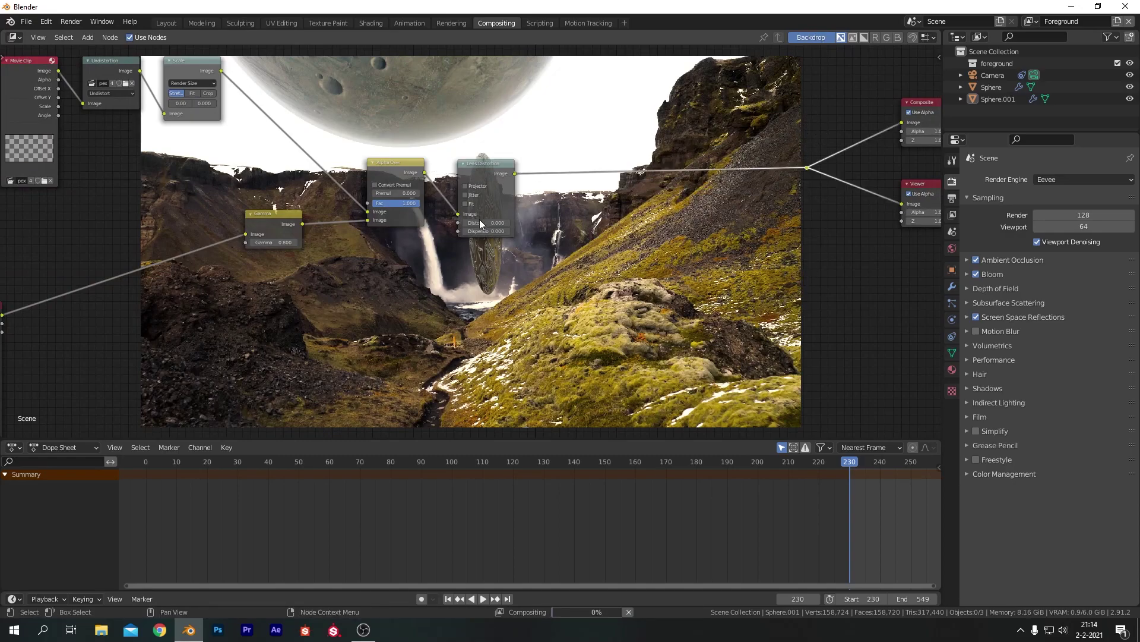
Set the Lens Distortion node's Dispersion to 0.01 and move the Lens Distortion, Alpha Over and Gamma nodes closer to the outputs.
drag(479, 231, 482, 232)
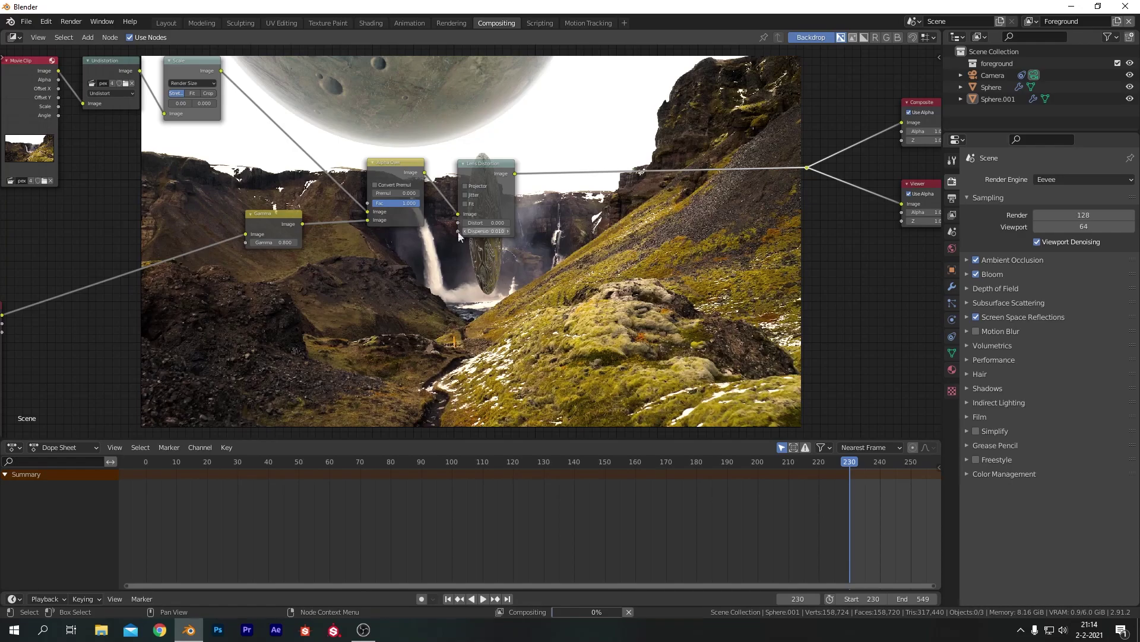
drag(481, 161, 665, 136)
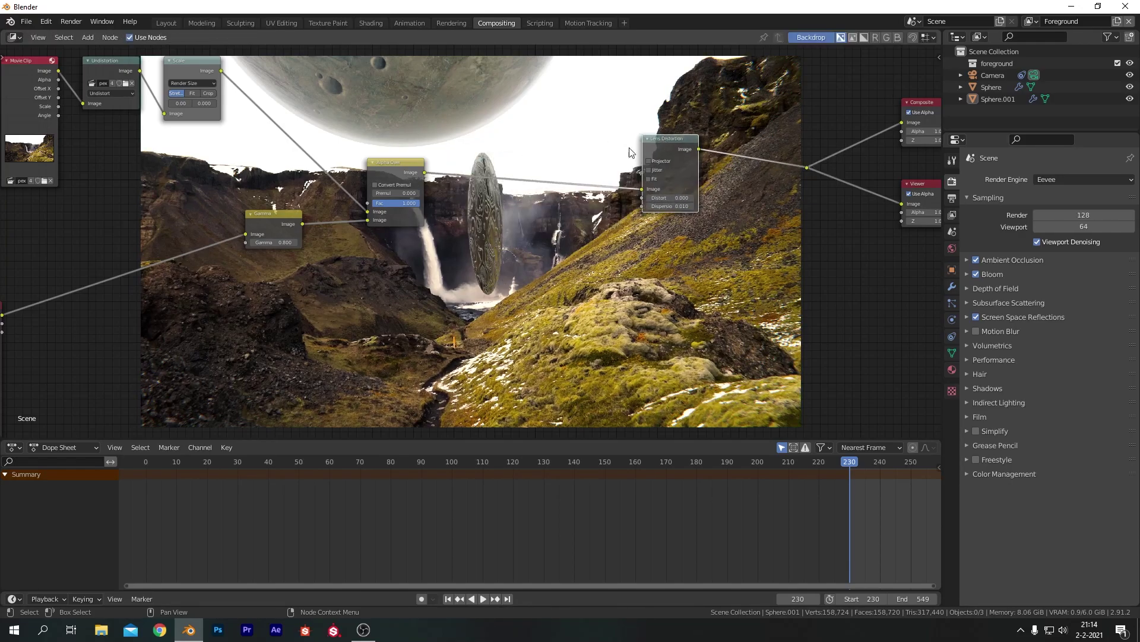
drag(401, 172, 584, 152)
drag(285, 212, 441, 210)
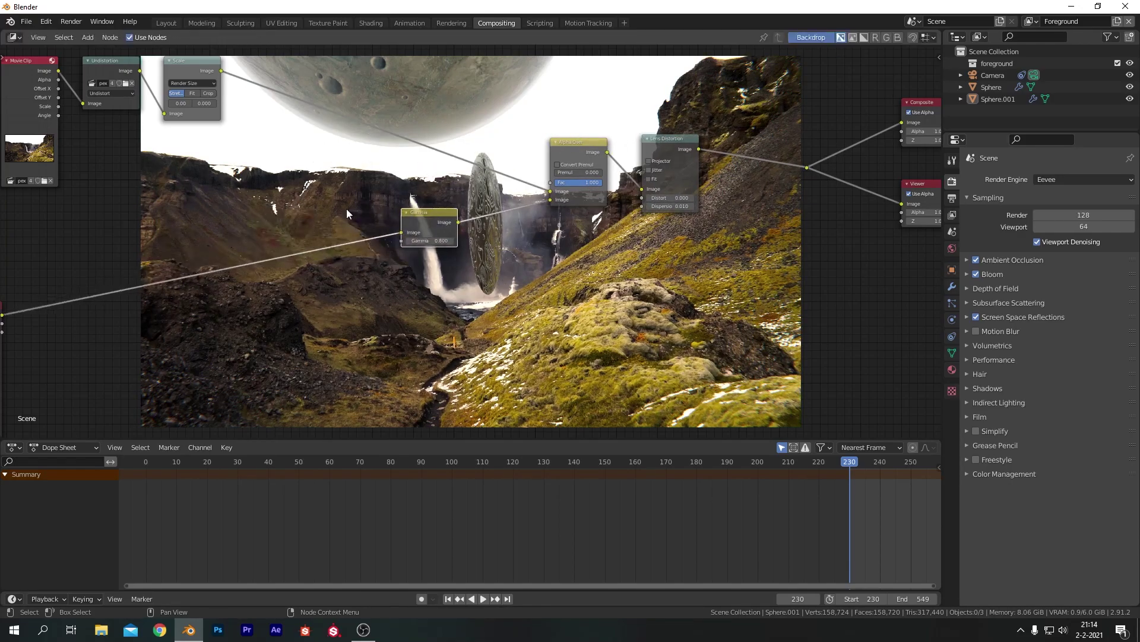
shift+middle_drag(187, 237, 338, 215)
key(shift+a)
click(338, 215)
text(rgb)
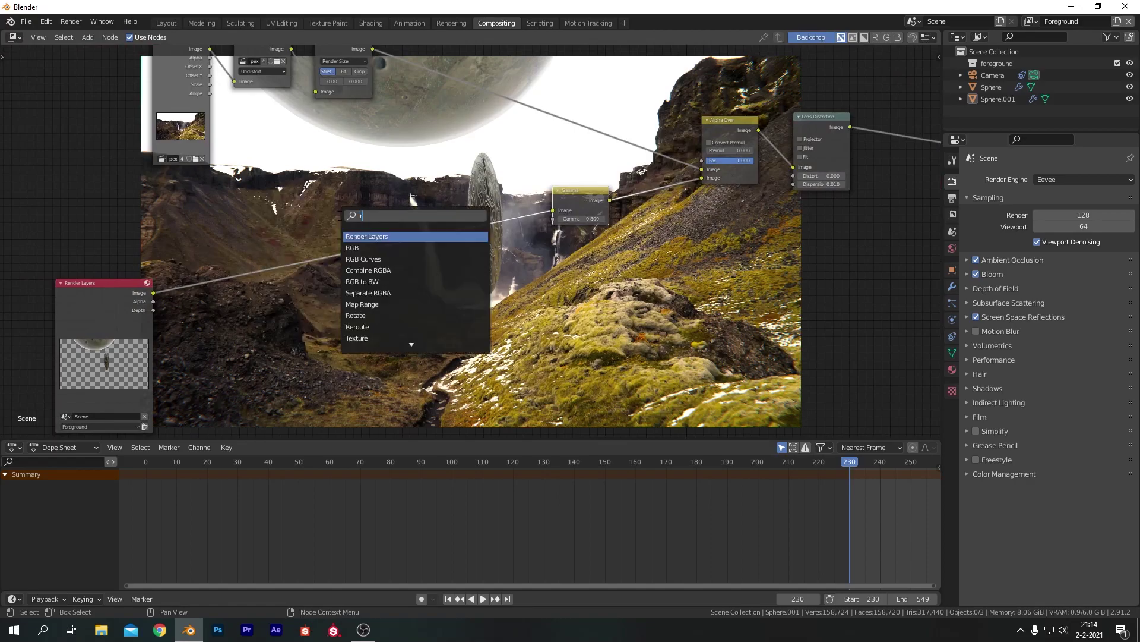
key(Return)
right_click(339, 215)
Insert an RGB Curves node between Render Layers and Gamma, lifting its shadows to about X 0.34, Y 0.37 and lowering its highlights.
key(shift+a)
click(339, 215)
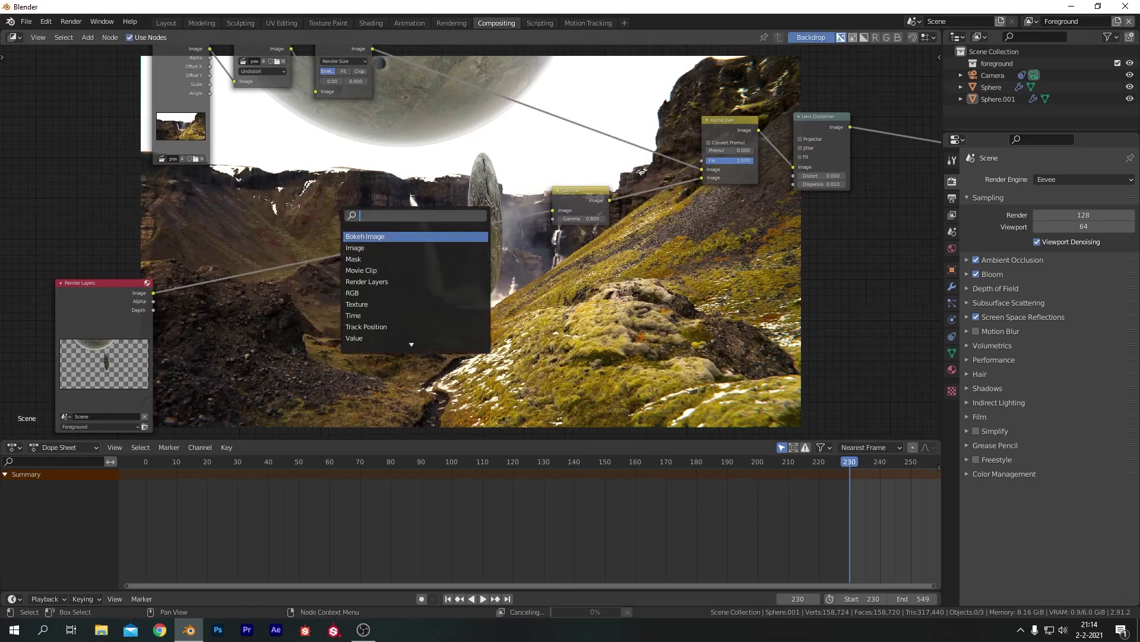
text(rgb)
click(368, 248)
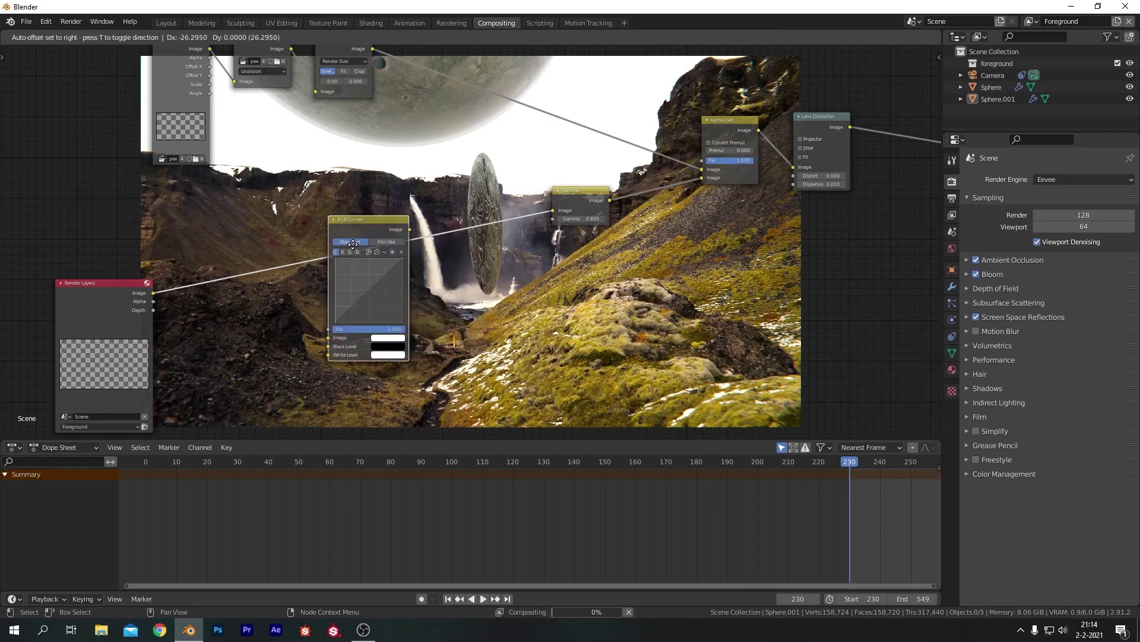
click(365, 260)
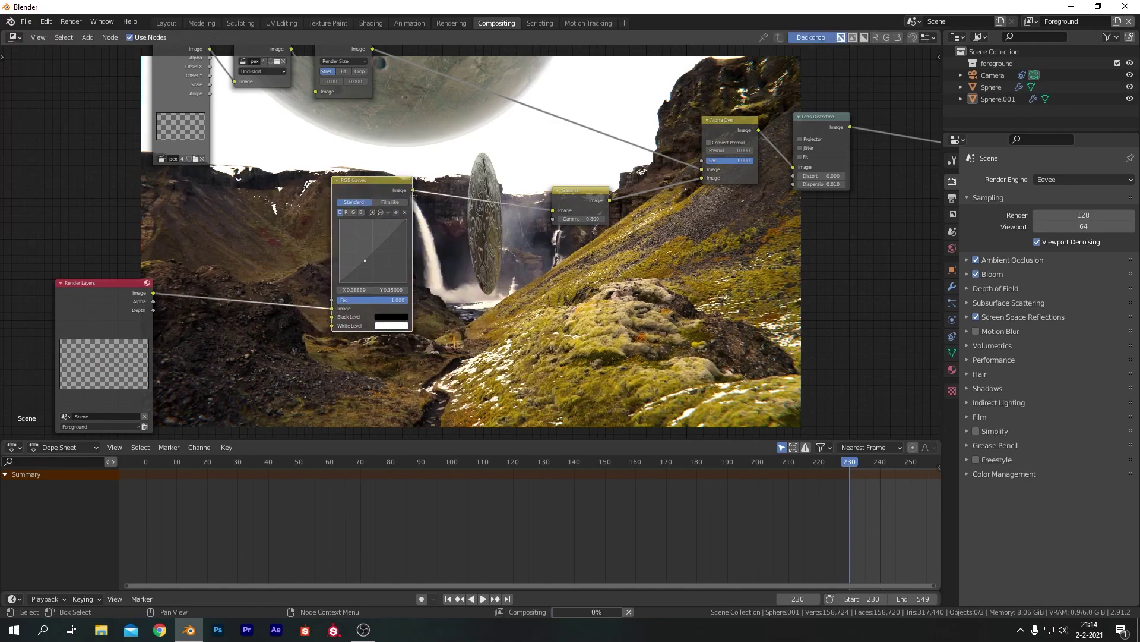
drag(383, 241, 382, 238)
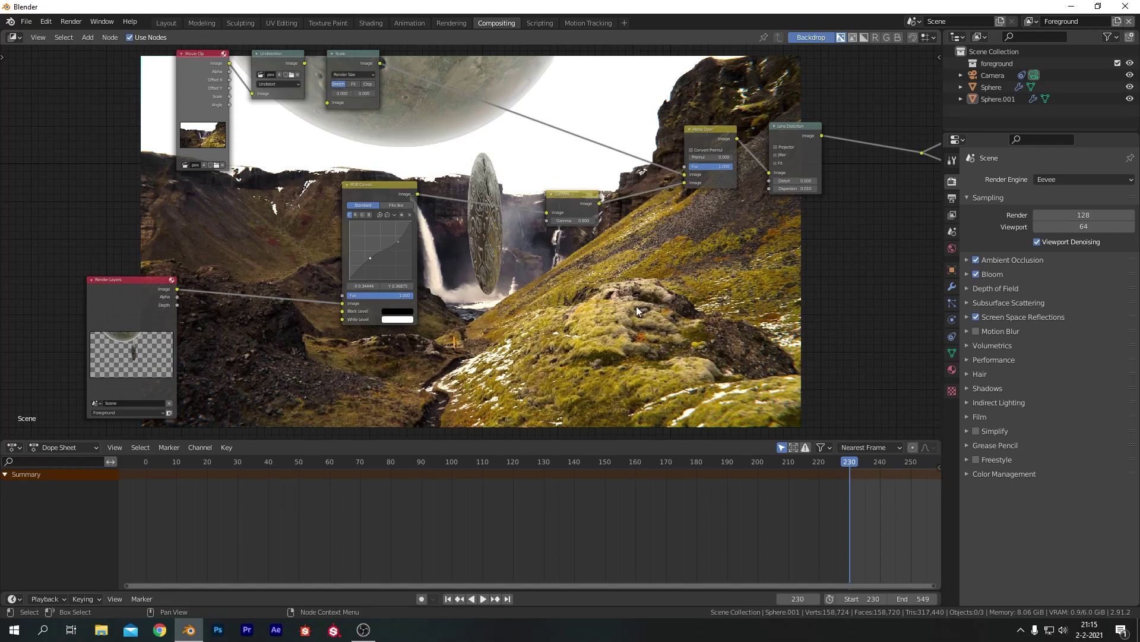
Insert a second RGB Curves node after Lens Distortion and shape a slight S-curve with its upper point at about X 0.68, Y 0.74.
middle_drag(647, 213, 507, 240)
key(shift+a)
text(rgb)
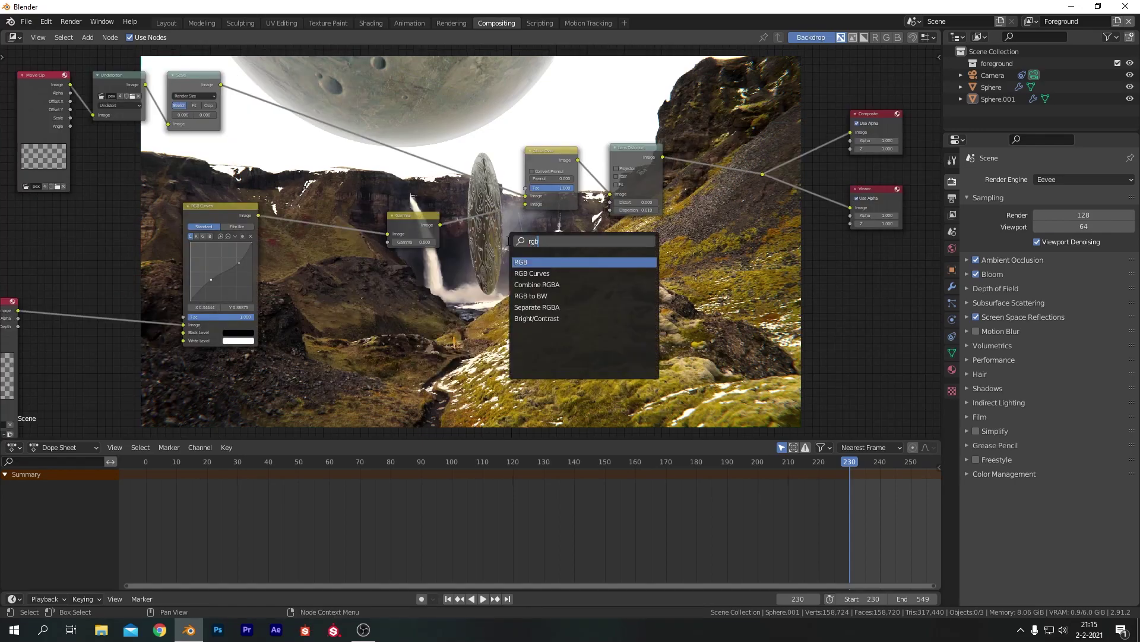
click(552, 273)
click(729, 177)
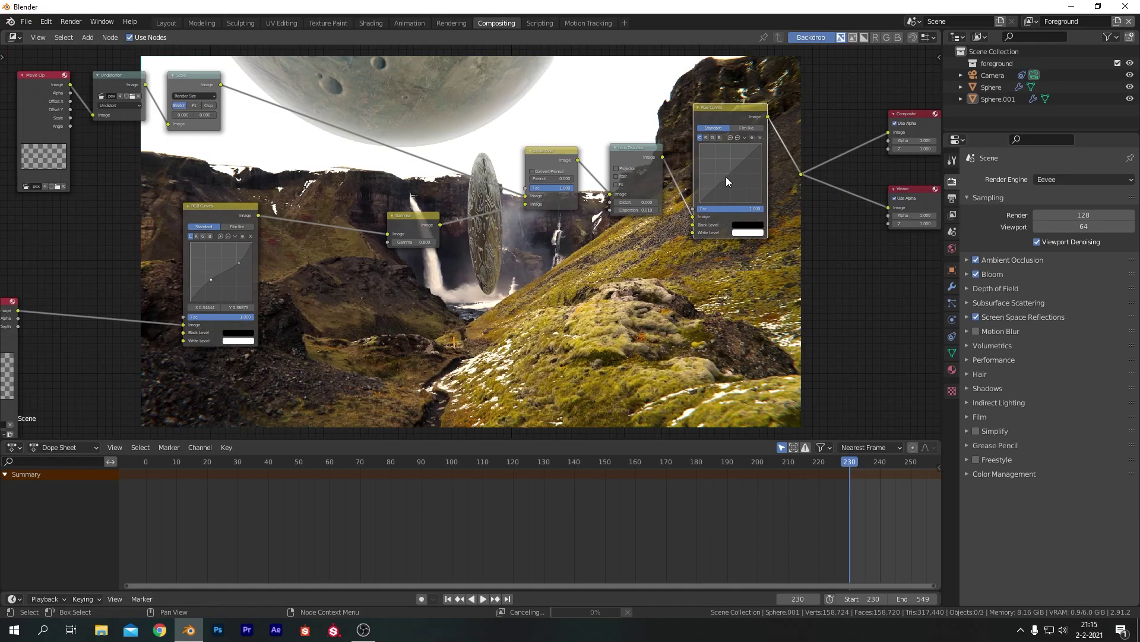
click(722, 182)
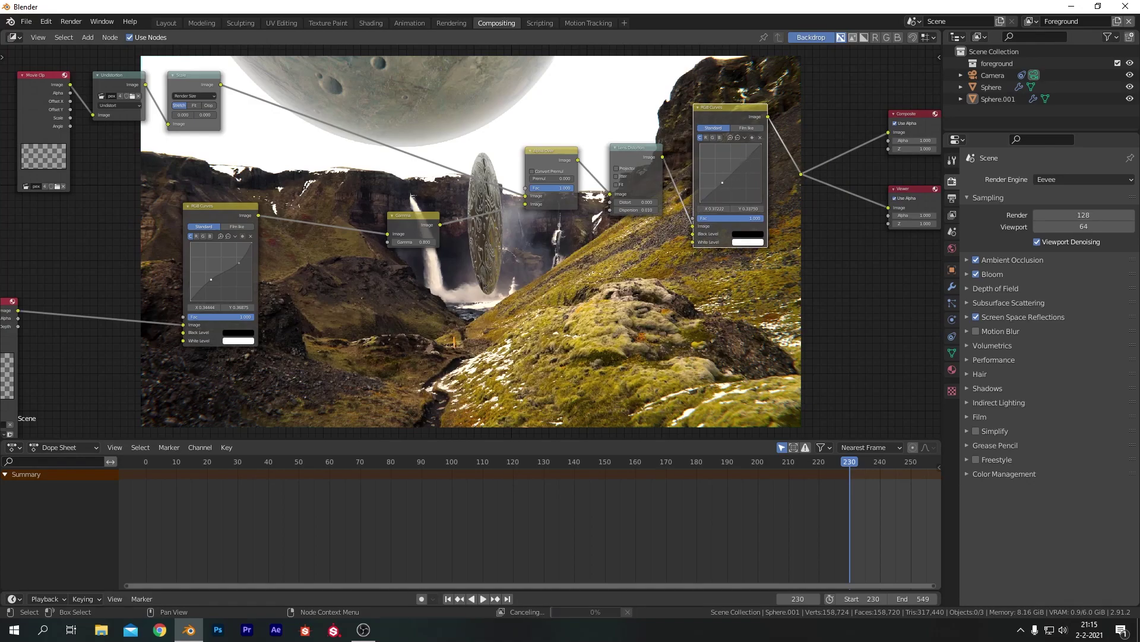
click(741, 159)
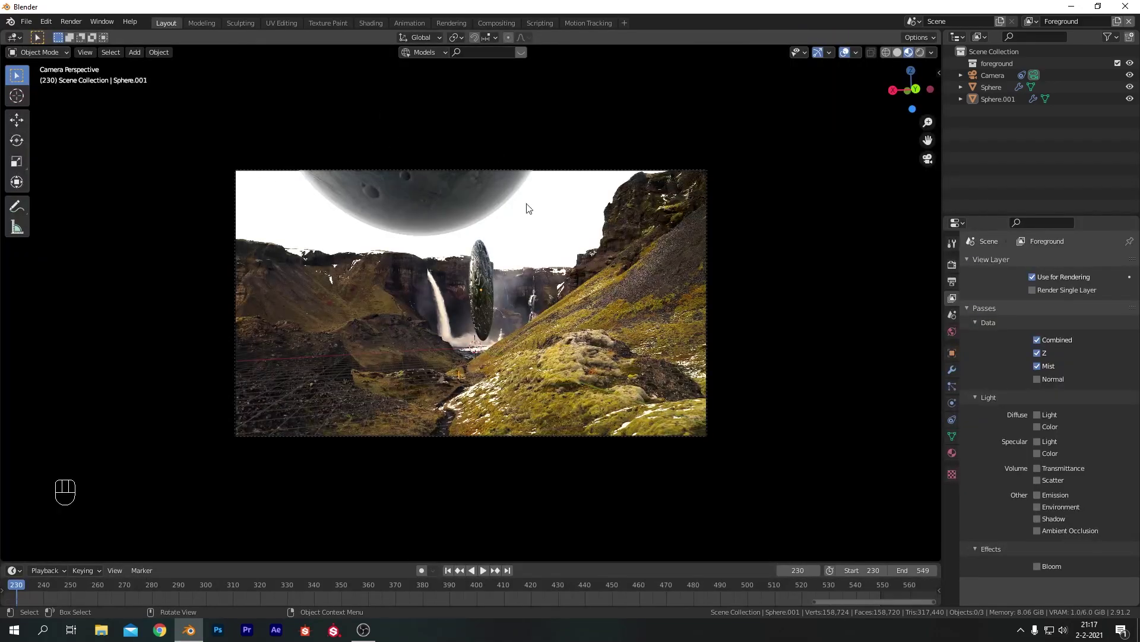
Switch the camera view to rendered shading, then go to the Shading workspace.
key(z)
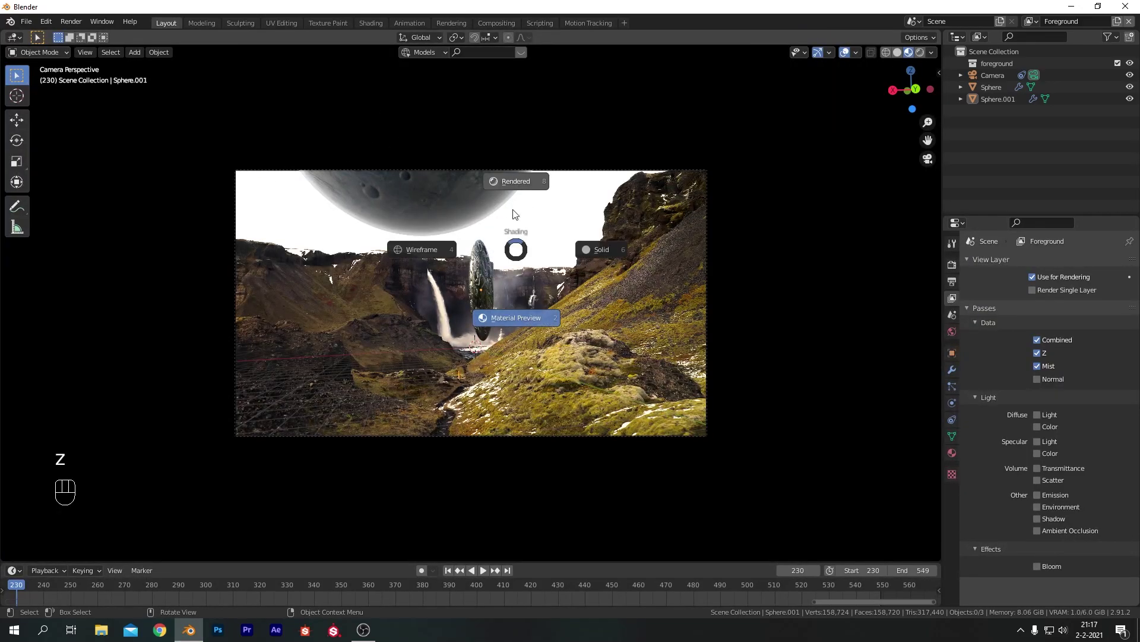
click(522, 181)
scroll(422, 135, up, 4)
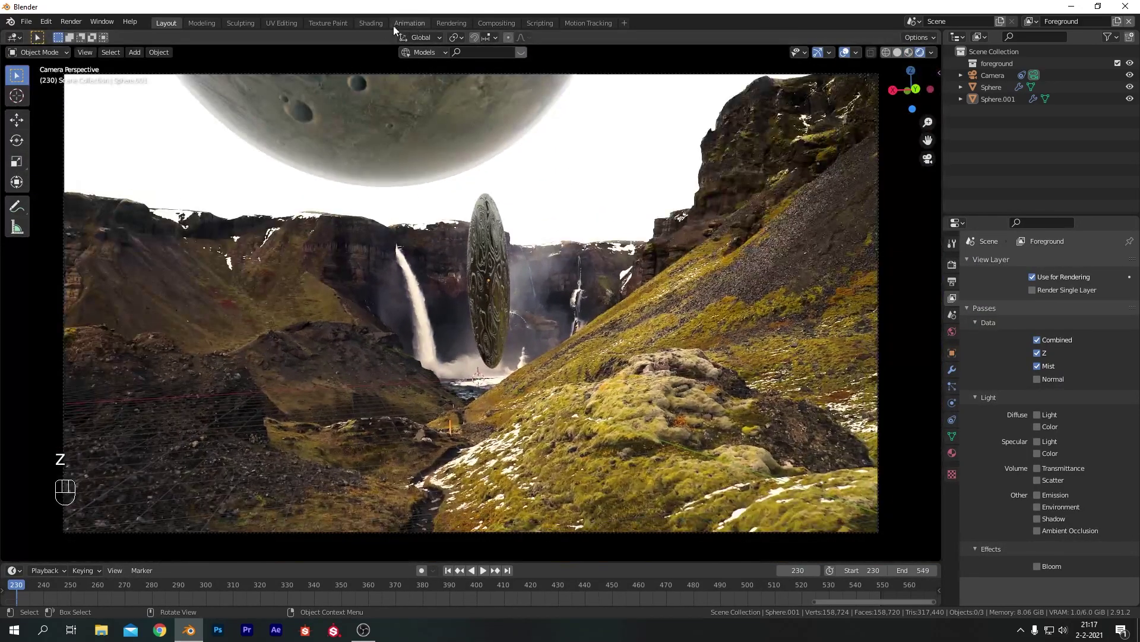
click(374, 23)
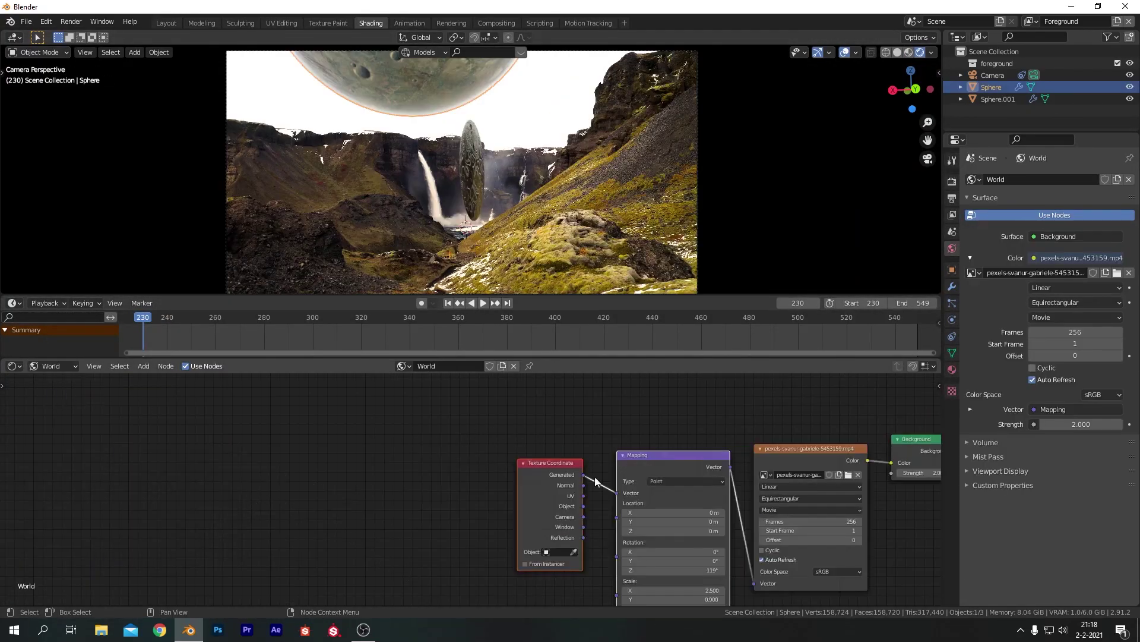
Try a Strength of 4 on the World shader's Background node, then set it to 3.
middle_drag(698, 414, 464, 367)
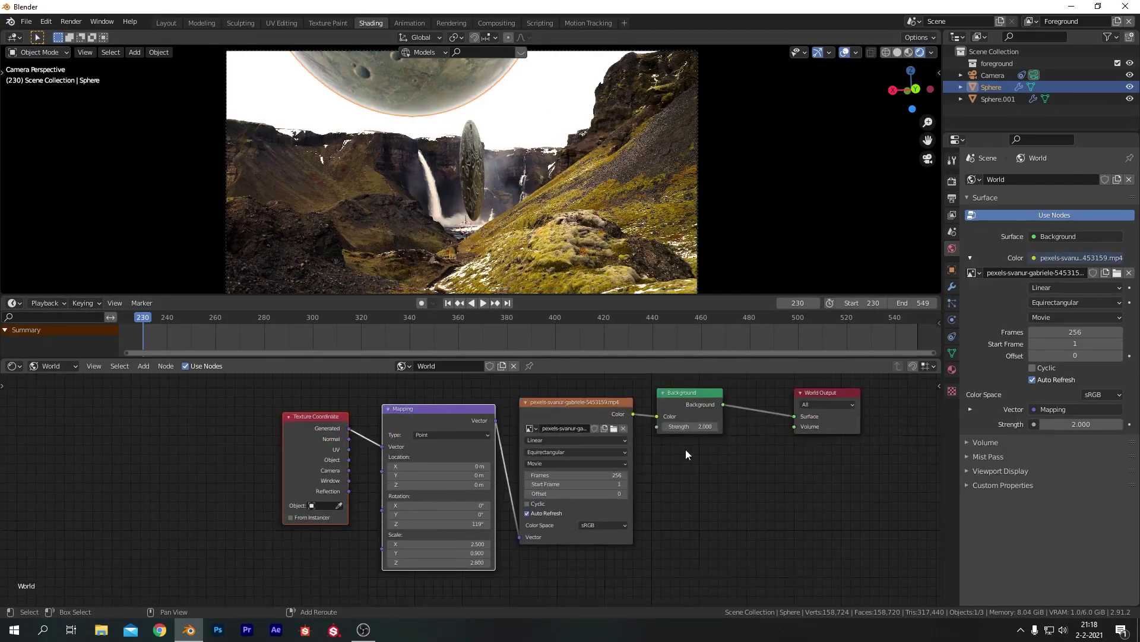
click(684, 423)
text(4)
key(Return)
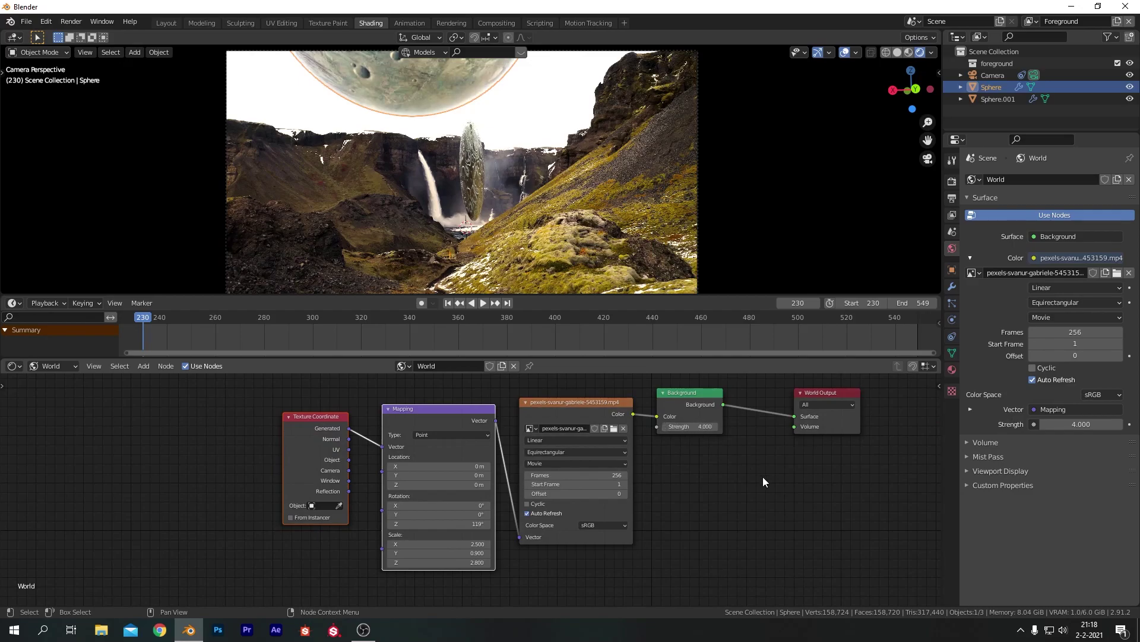
click(667, 426)
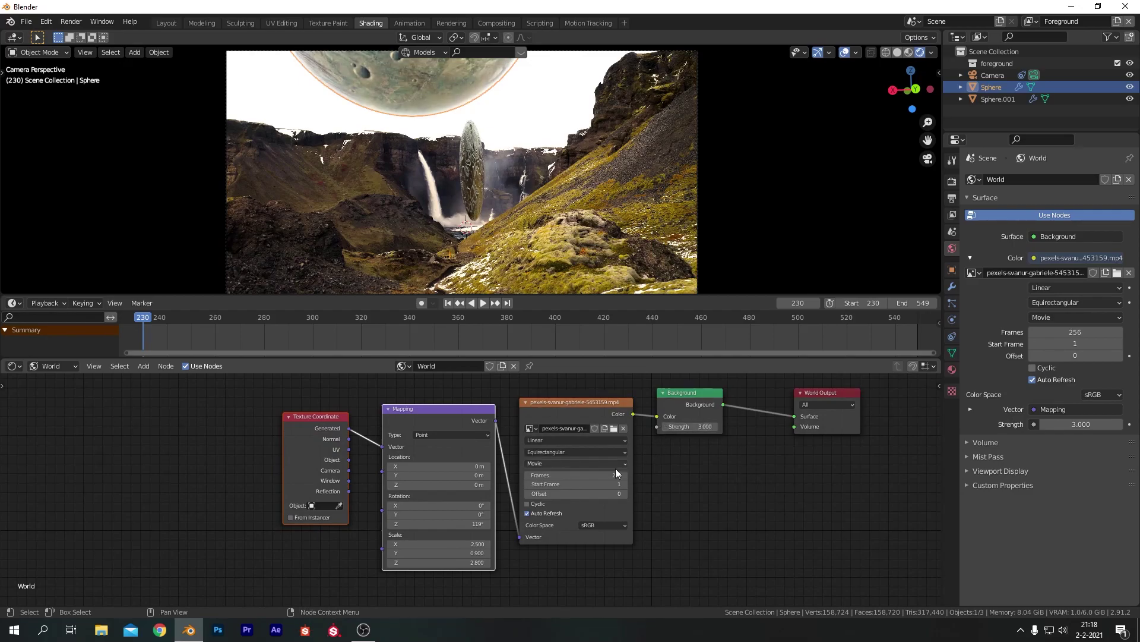
Adjust the Z rotation in the World shader's Mapping node and render the current frame to check the composite.
drag(462, 524, 508, 524)
click(71, 22)
click(89, 34)
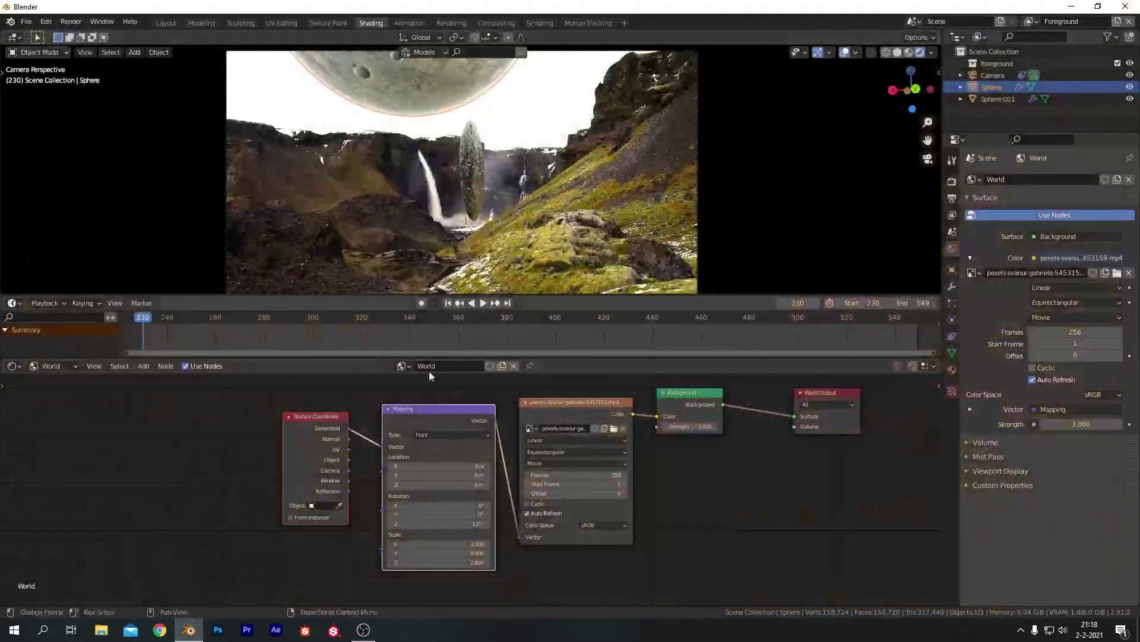
click(493, 23)
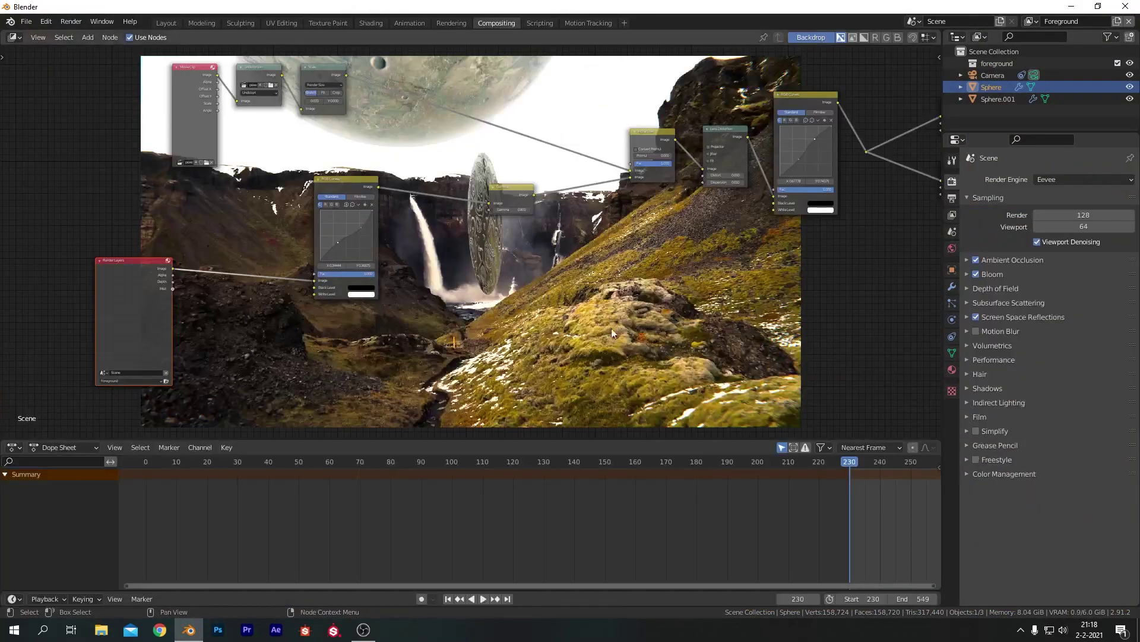
middle_drag(536, 184, 494, 241)
Review the Eevee render settings for Ambient Occlusion, Bloom, Screen Space Reflections, Film transparency and Color Management.
click(167, 24)
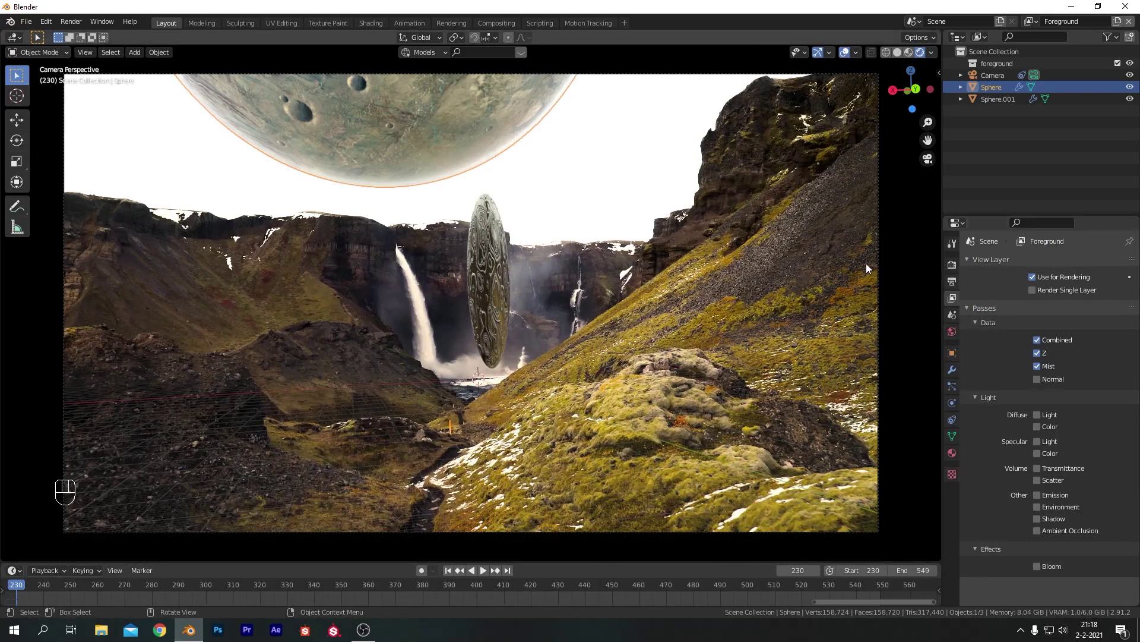
click(951, 267)
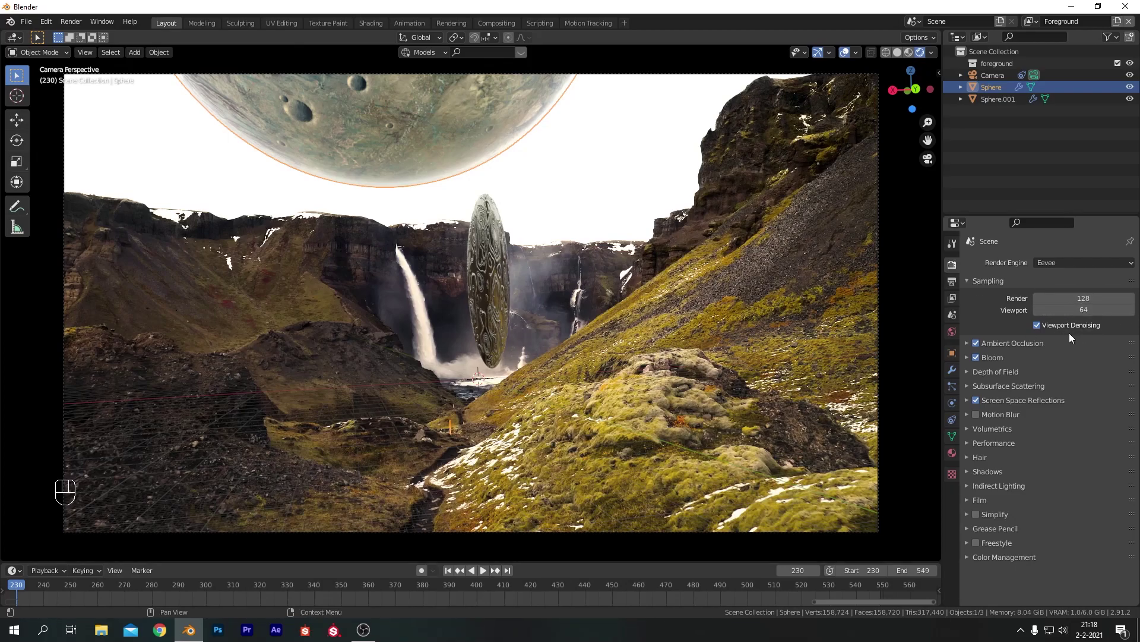
click(965, 343)
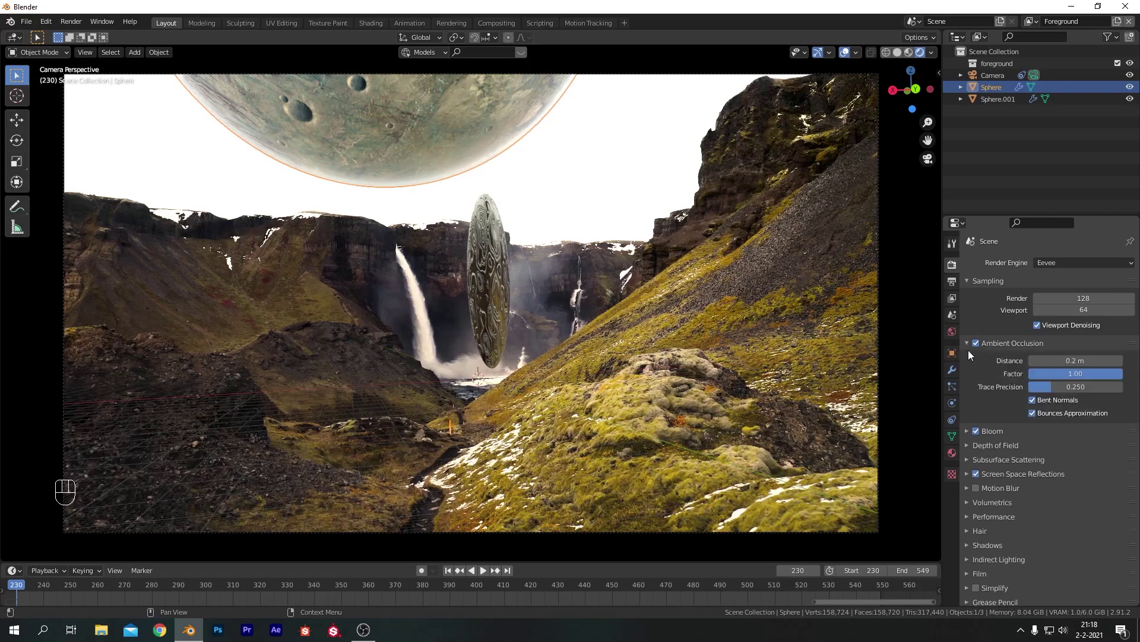
click(967, 348)
click(966, 358)
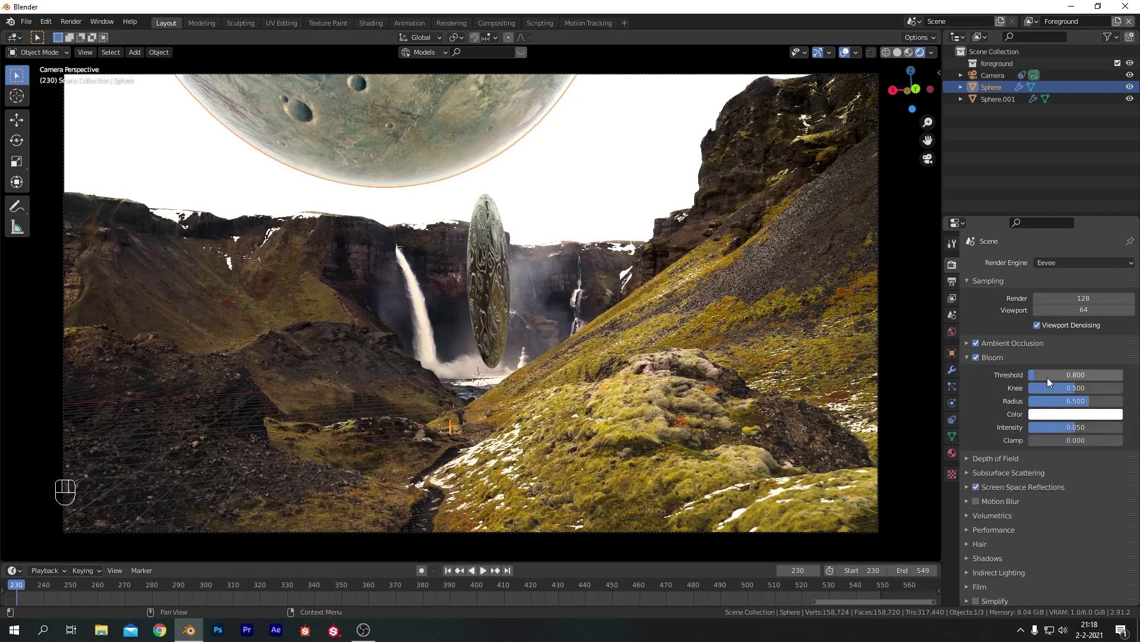
click(967, 486)
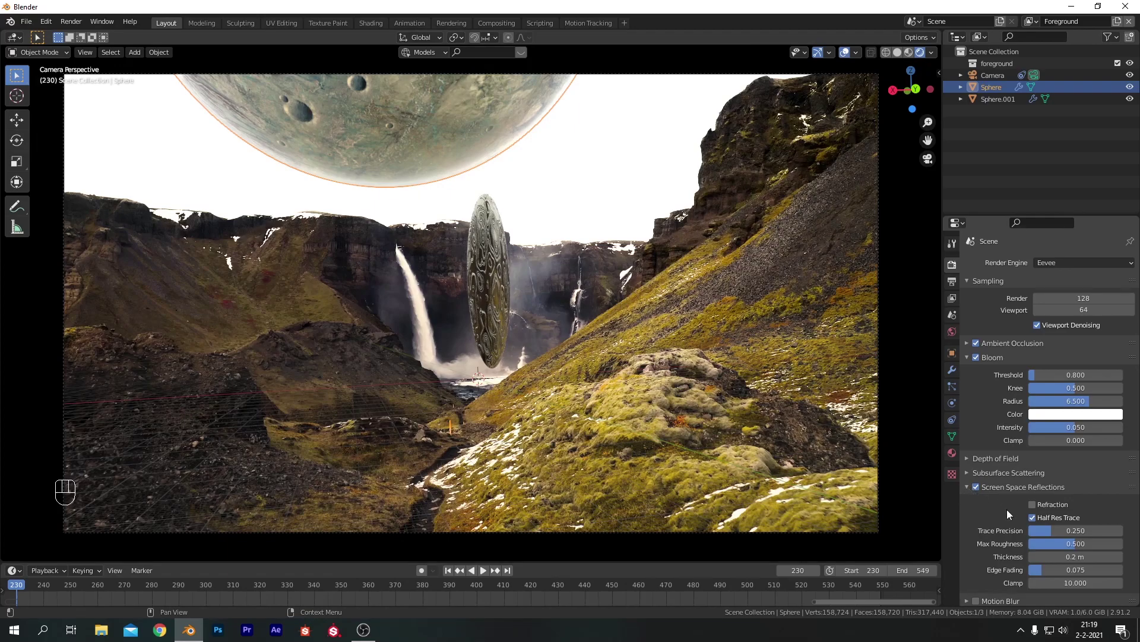
click(986, 487)
scroll(1000, 515, down, 5)
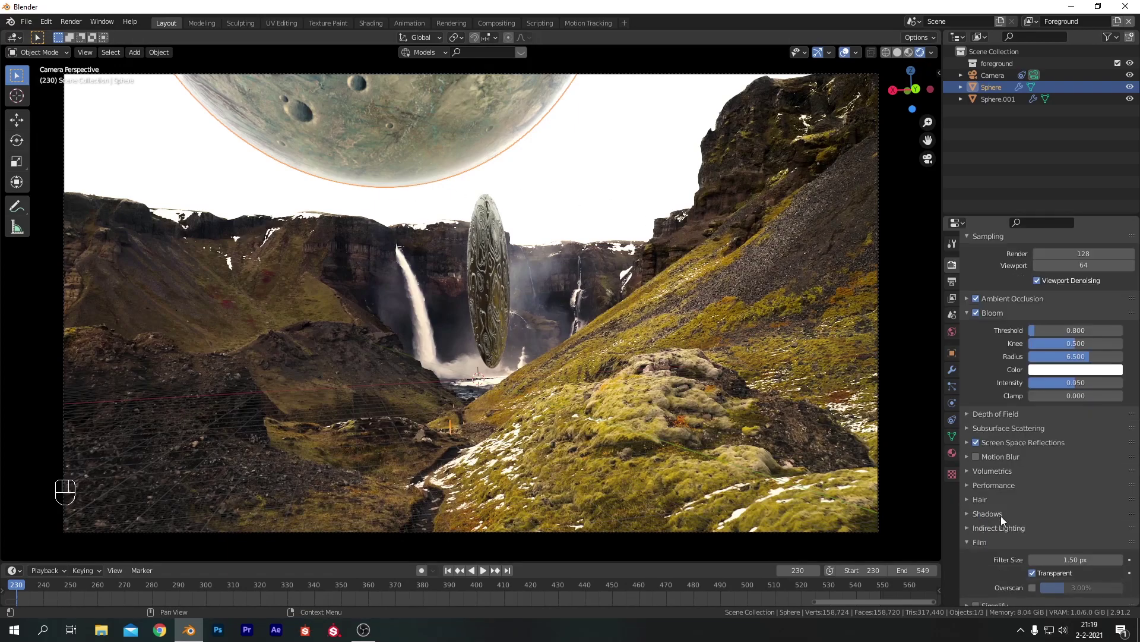
scroll(1025, 536, down, 2)
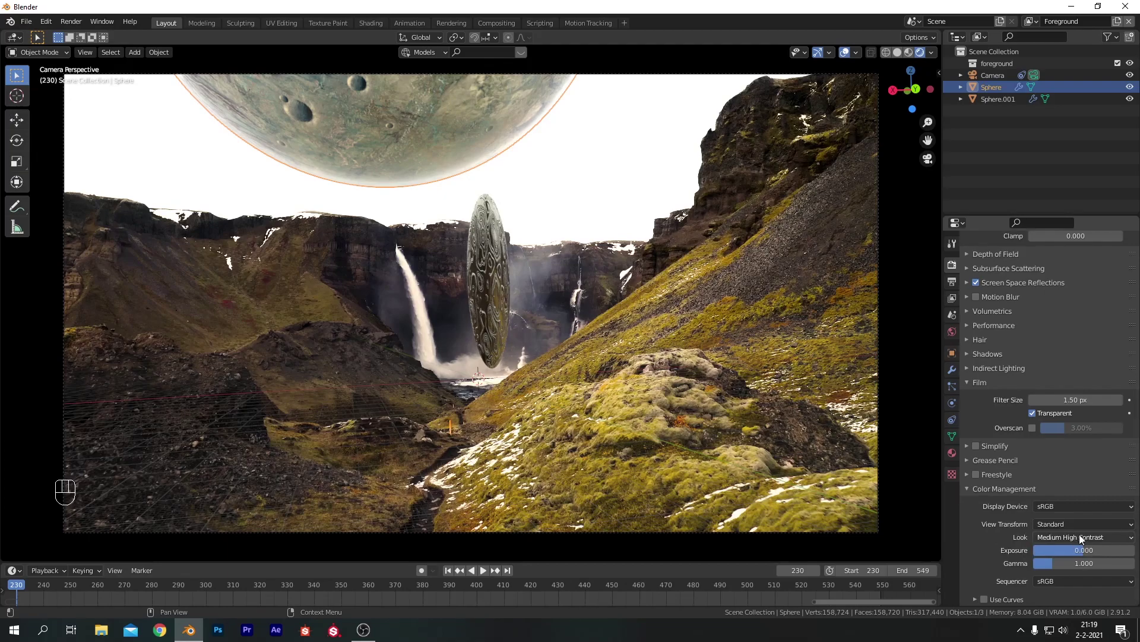
Set the output frame rate to 30 fps and the file format to FFmpeg video.
click(954, 281)
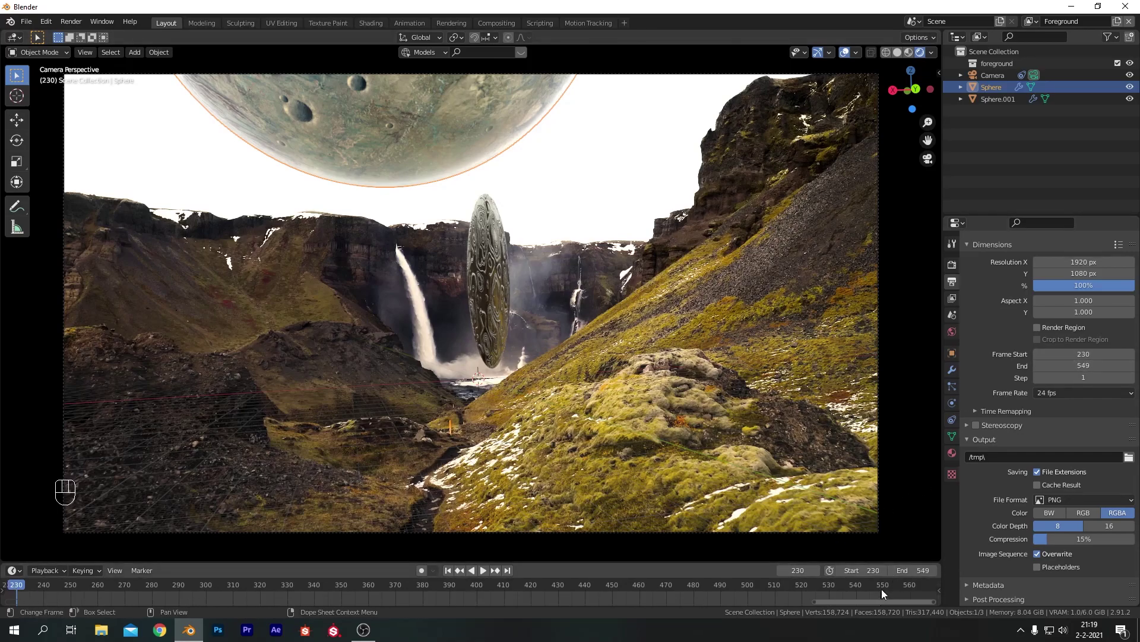
click(1087, 393)
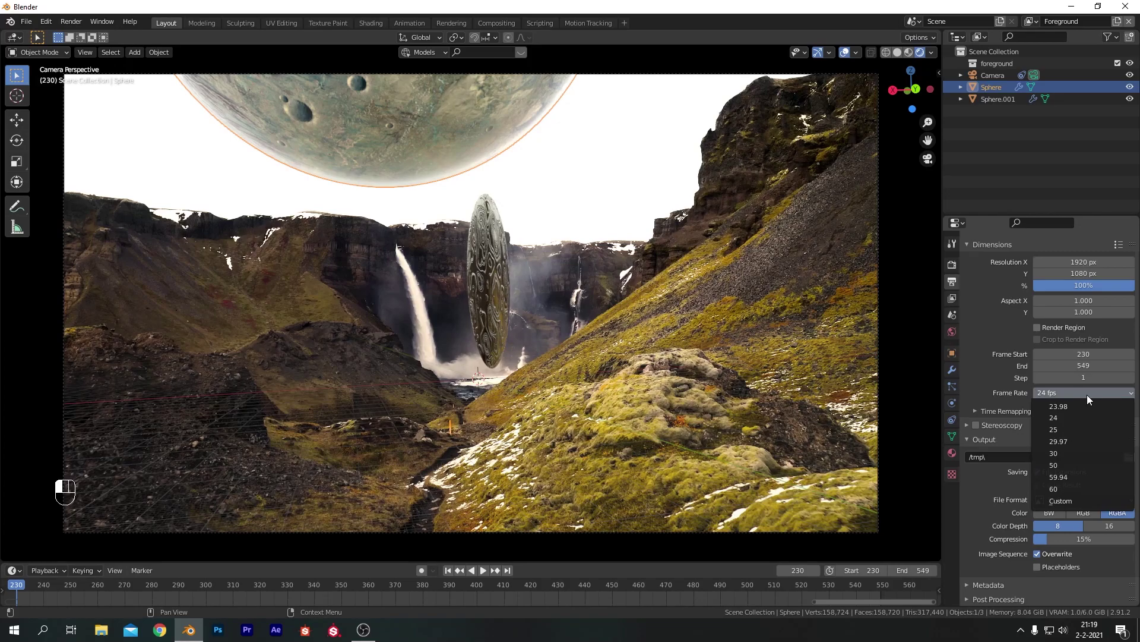
click(1079, 451)
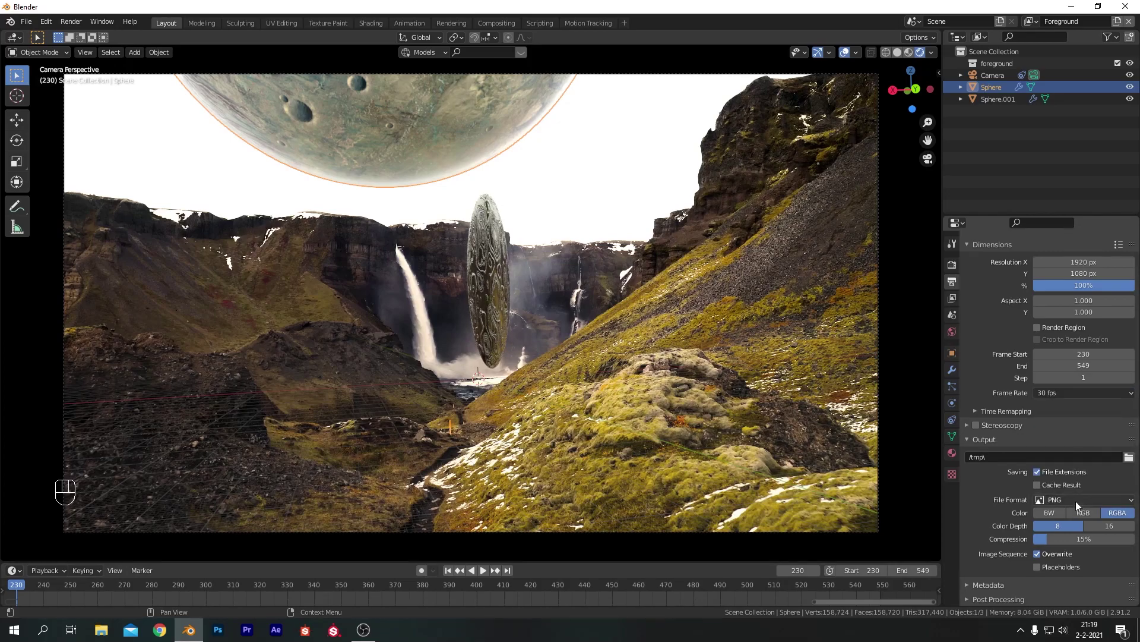
click(1078, 497)
click(1075, 434)
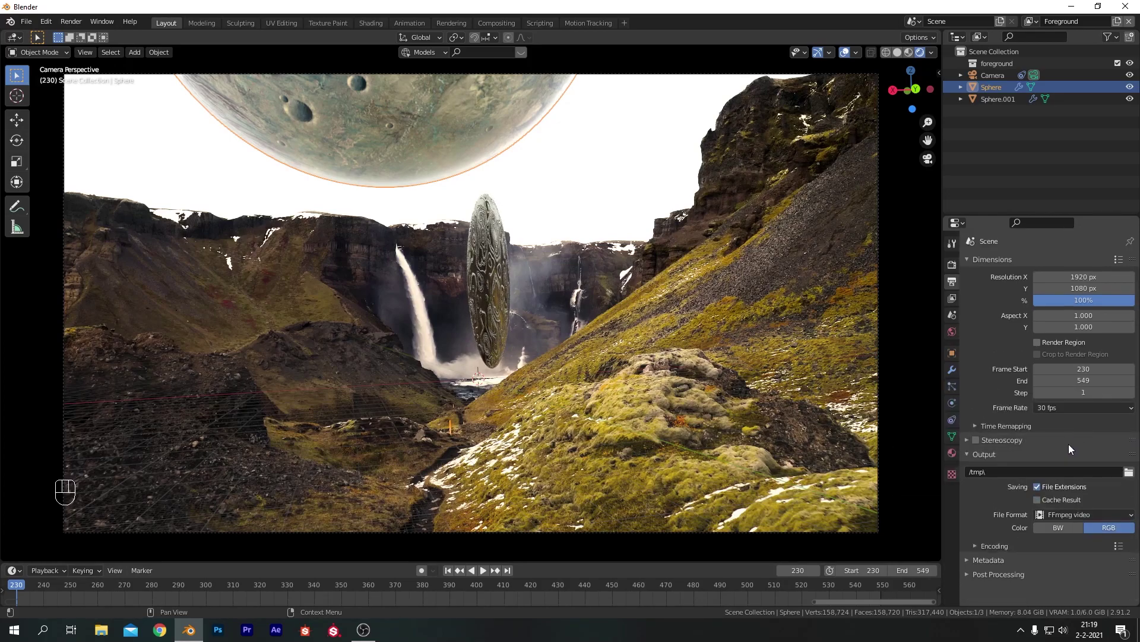
Set the video encoding to Perceptually lossless output quality in an MPEG-4 container.
click(989, 546)
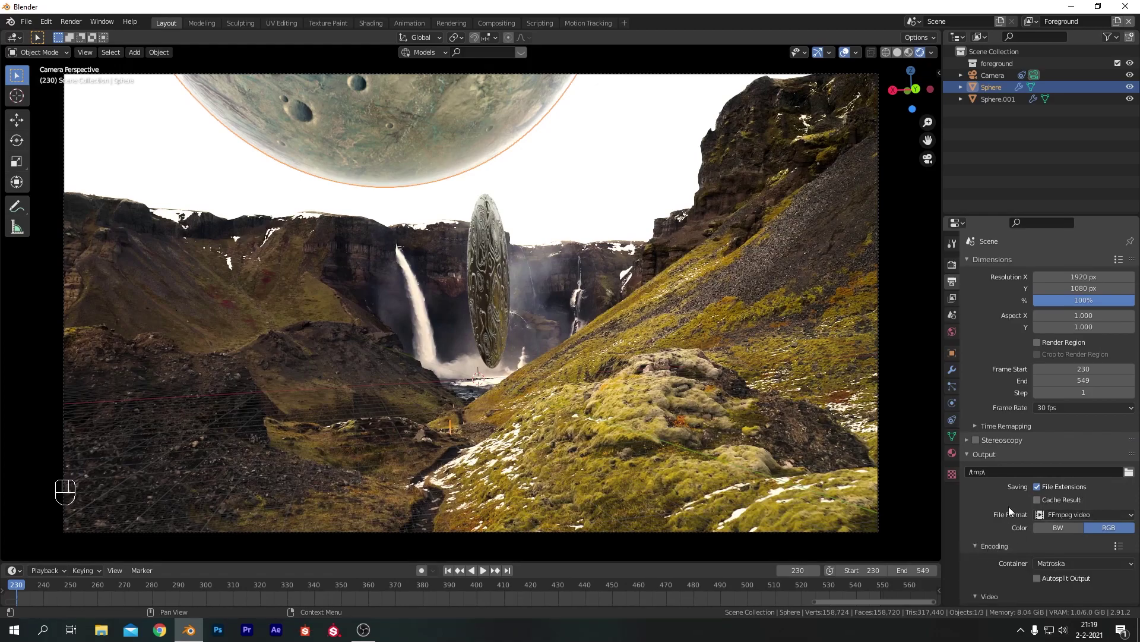
scroll(1009, 506, down, 5)
click(1067, 483)
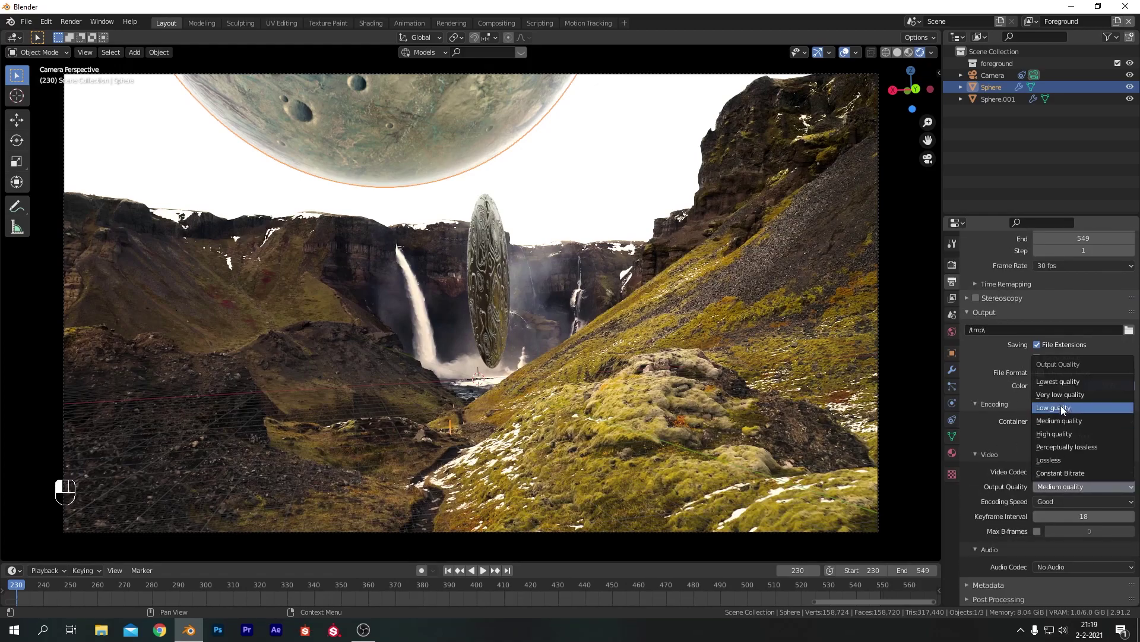
click(1061, 447)
click(1106, 420)
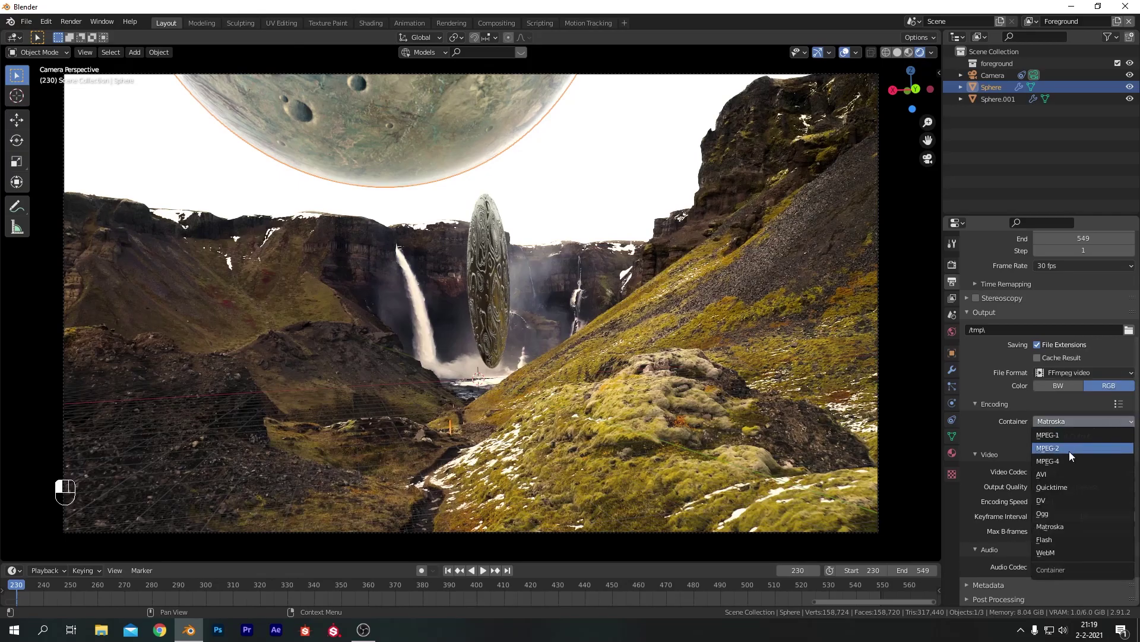
click(1054, 451)
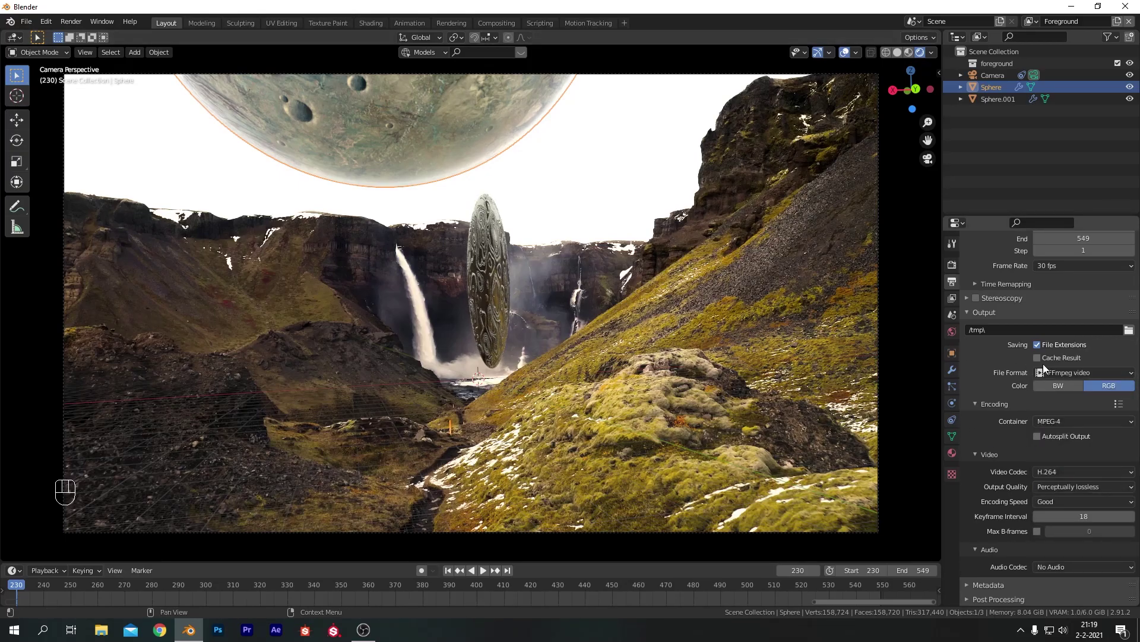
scroll(1009, 445, up, 2)
click(1128, 378)
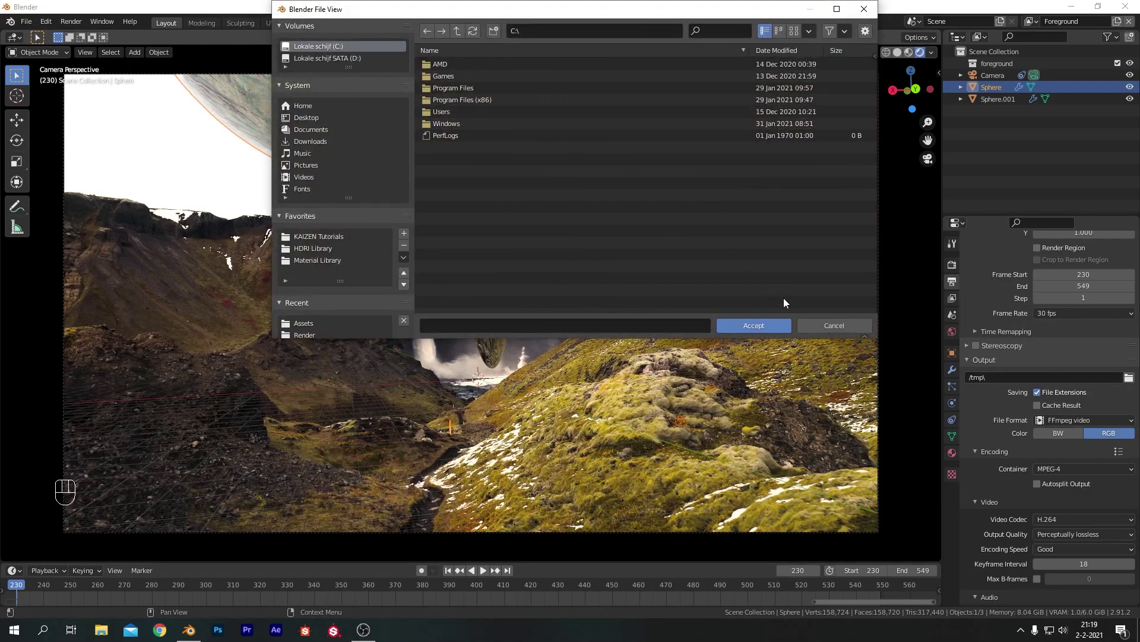
click(831, 324)
Deselect the planet and start rendering the animation.
click(604, 172)
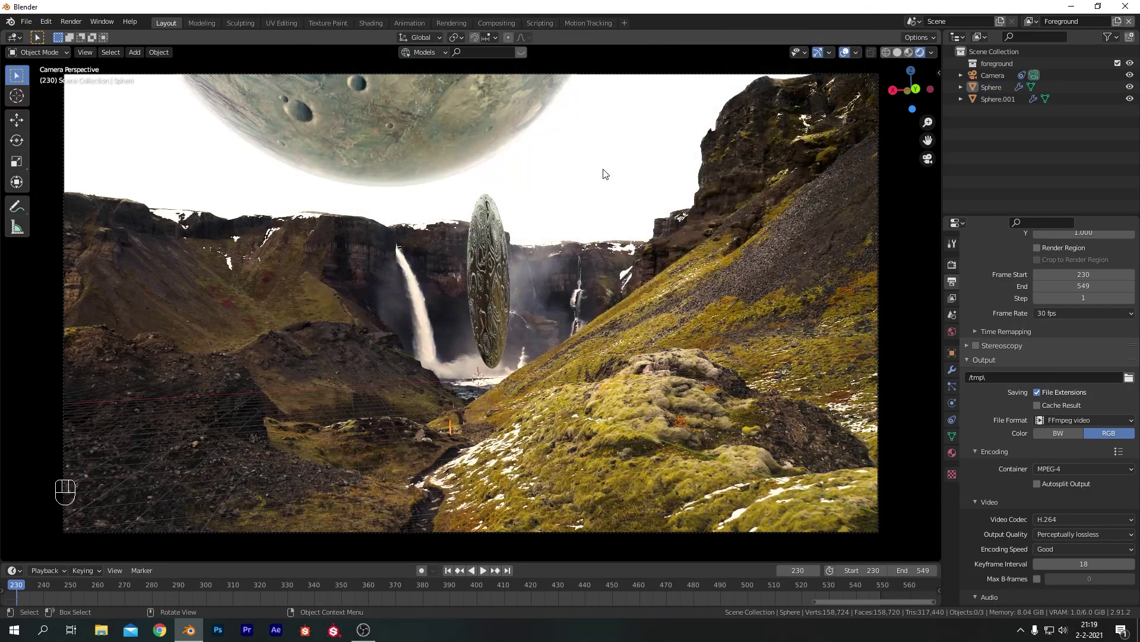
click(70, 21)
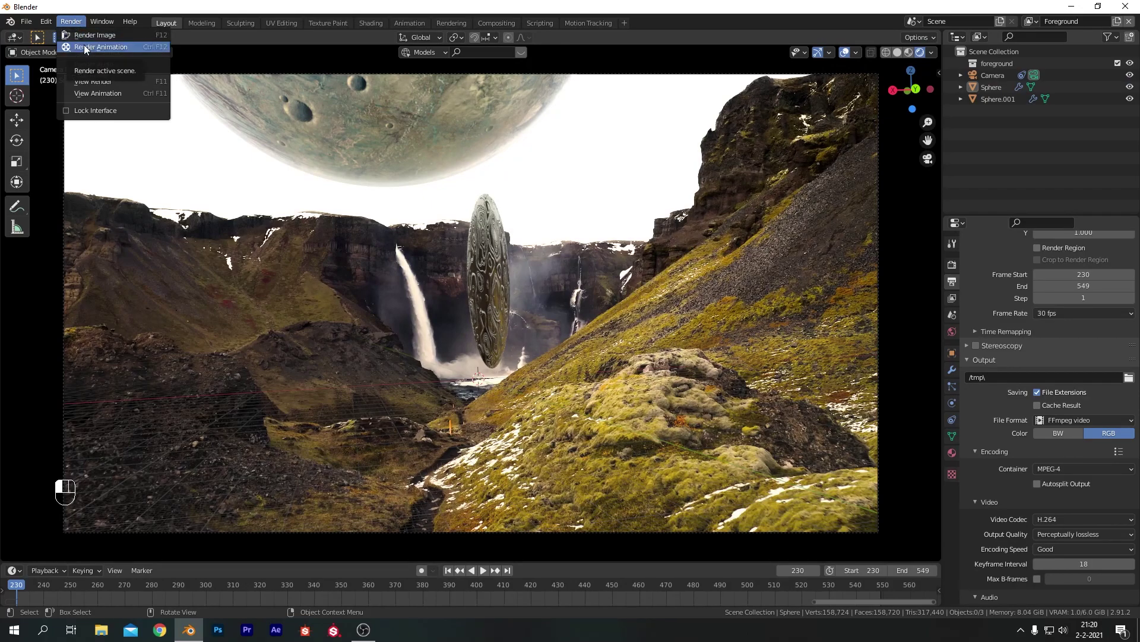